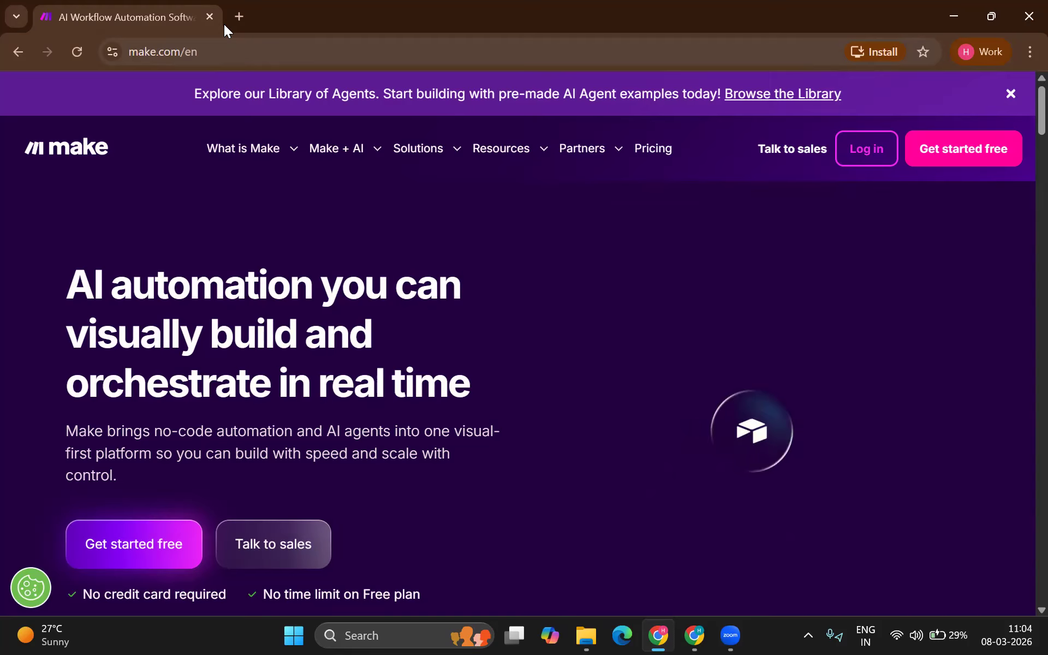
Step: Begin the free Make sign-up, then switch to signing in to the existing account
left_click(944, 148)
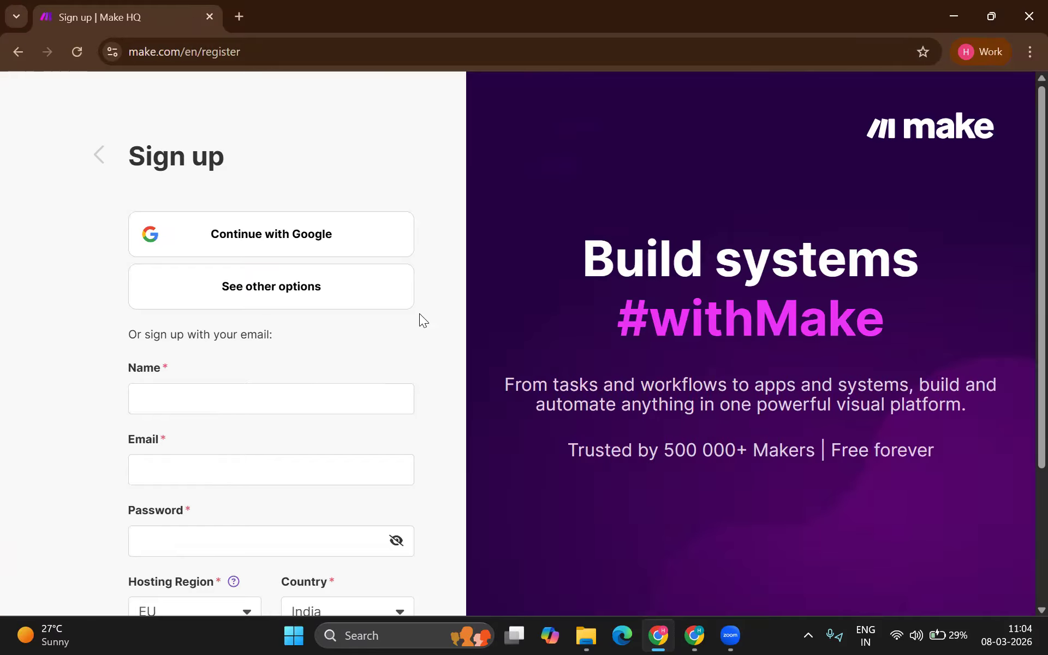
left_click(312, 394)
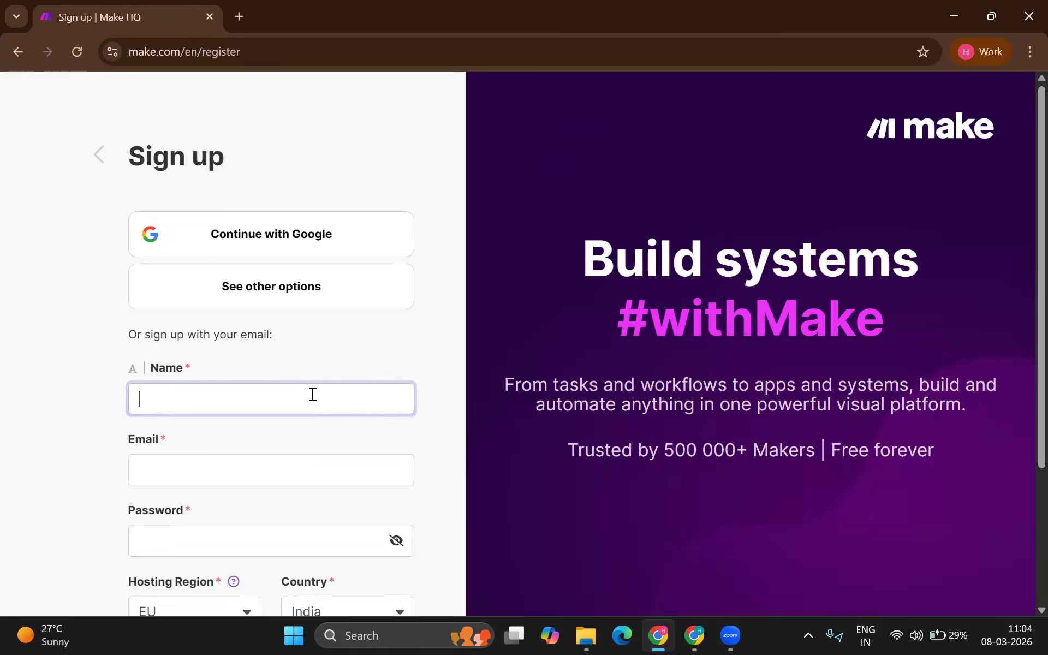
type("hitesh.n")
key("BackSpace")
scroll(312, 394, "down", 3)
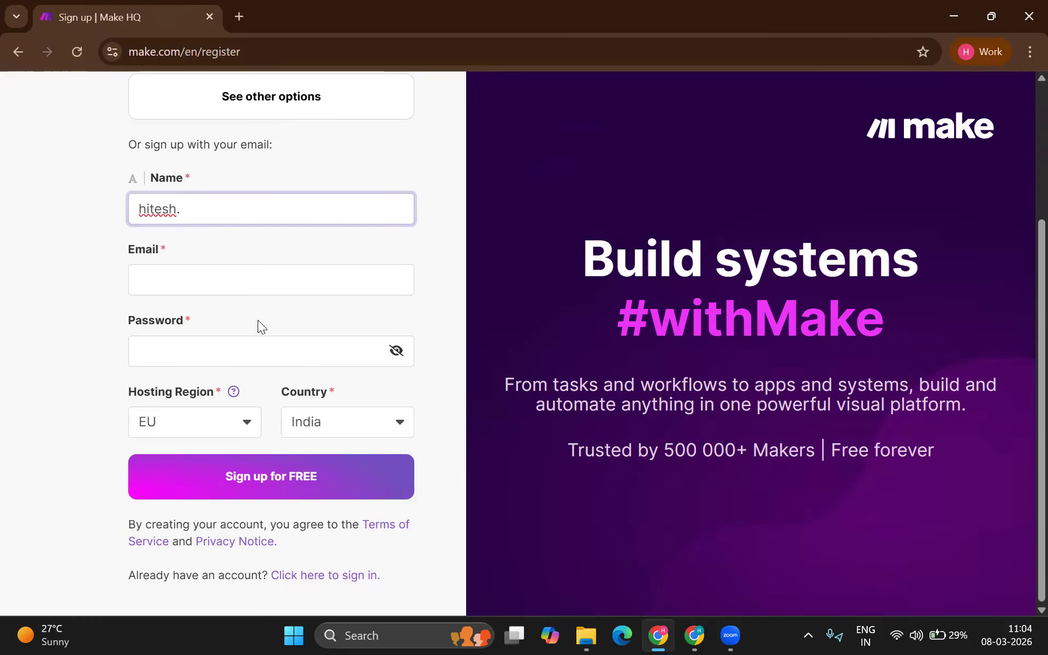
left_click(316, 574)
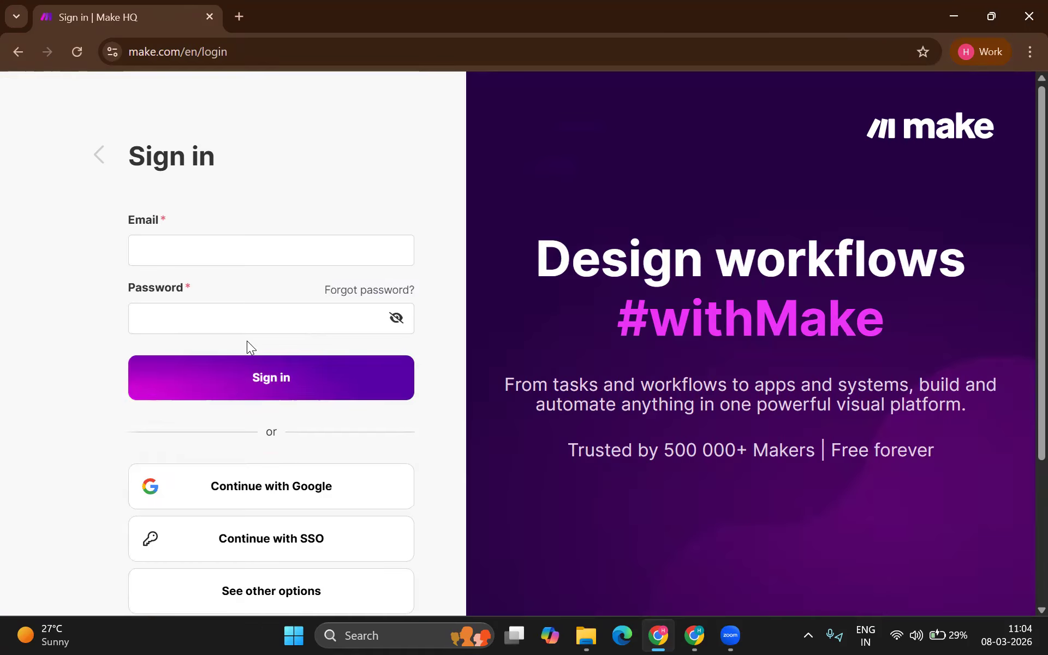
Step: Enter the account email and password and submit the sign-in form
left_click(226, 242)
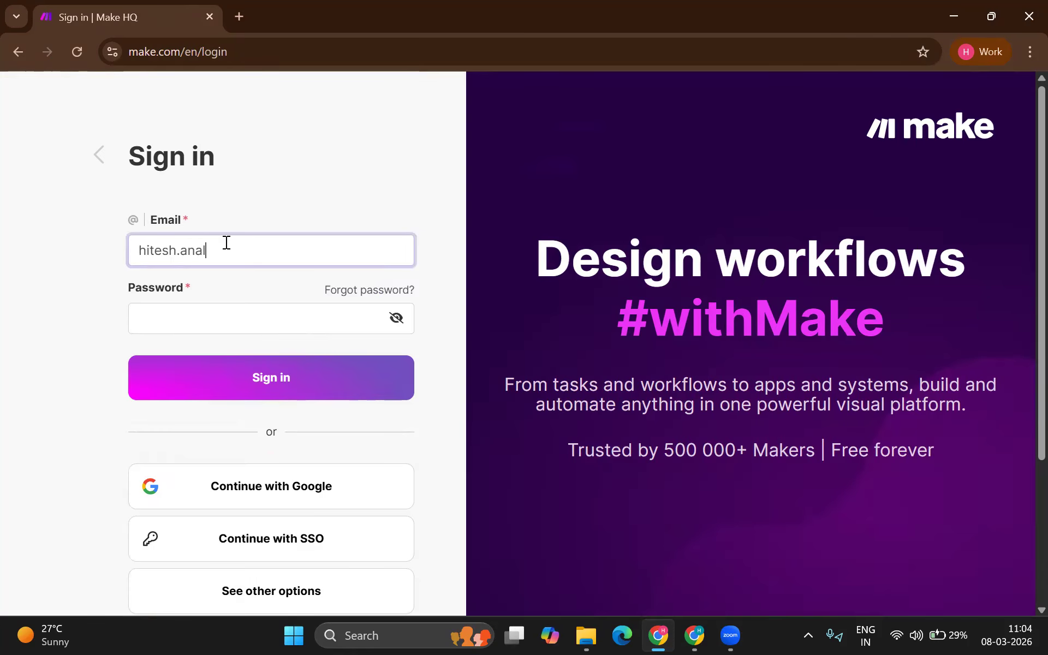
key("Tab")
key("Tab")
key("Tab")
type("•••••")
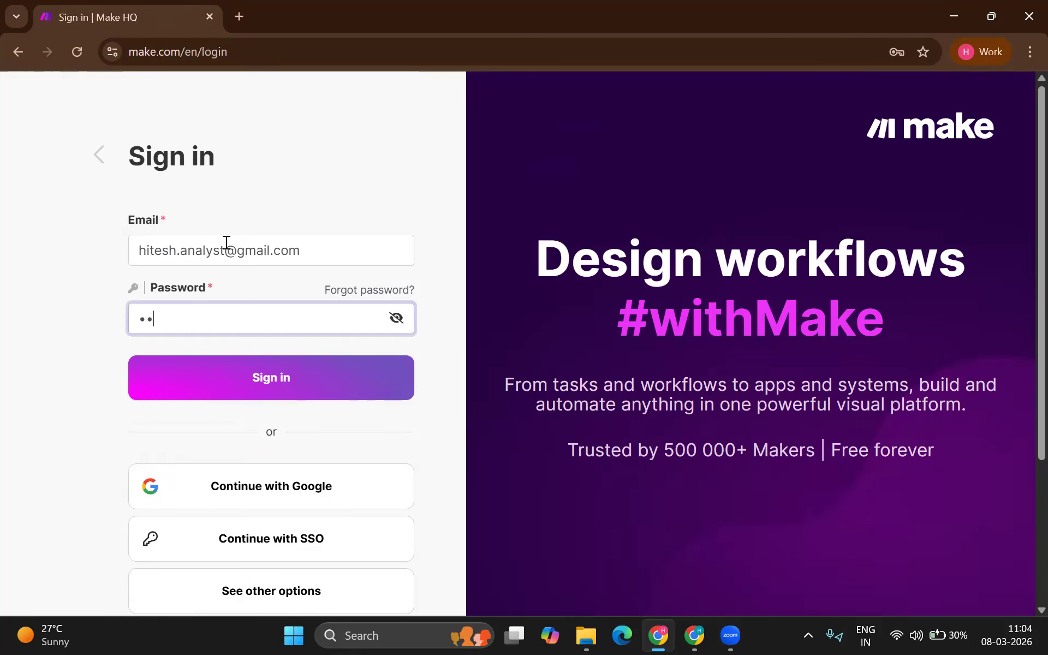
type("••••")
key("ctrl+a")
type("••••••••")
key("ctrl+a")
type("••••••••")
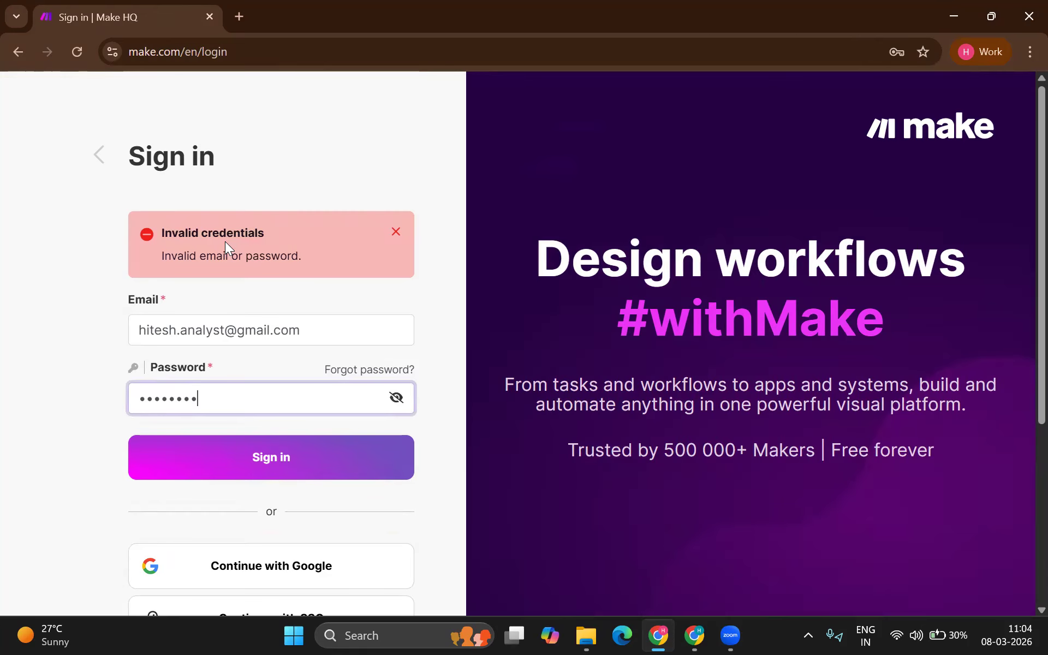
type("•")
left_click(234, 384)
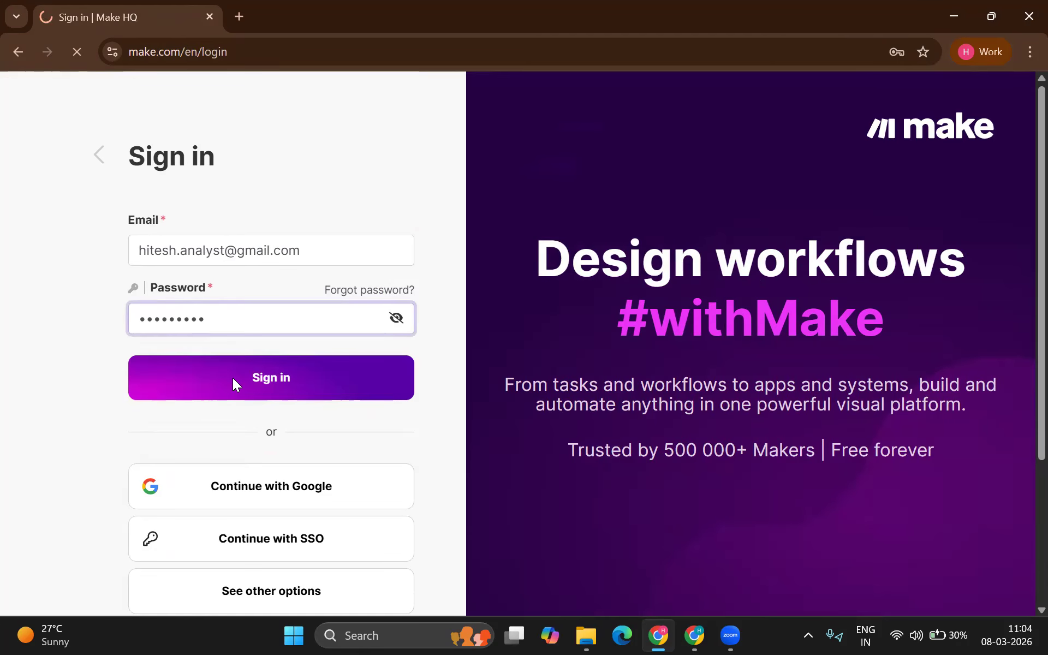
Step: Decline Chrome's password saving, dismiss the Credentials tip, and create a new scenario
left_click(895, 306)
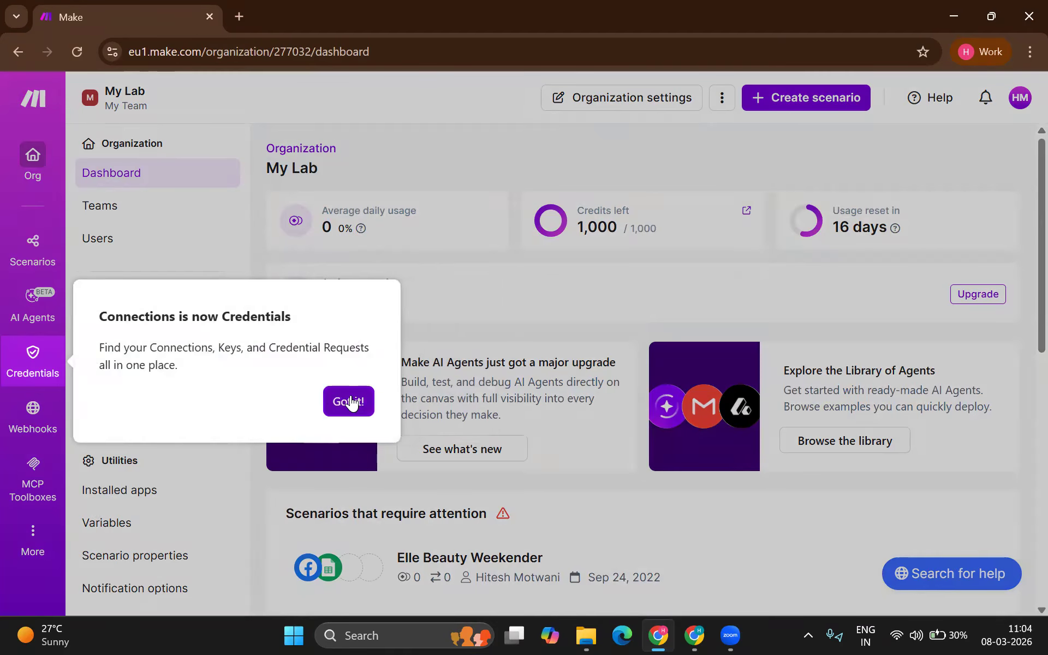
left_click(347, 400)
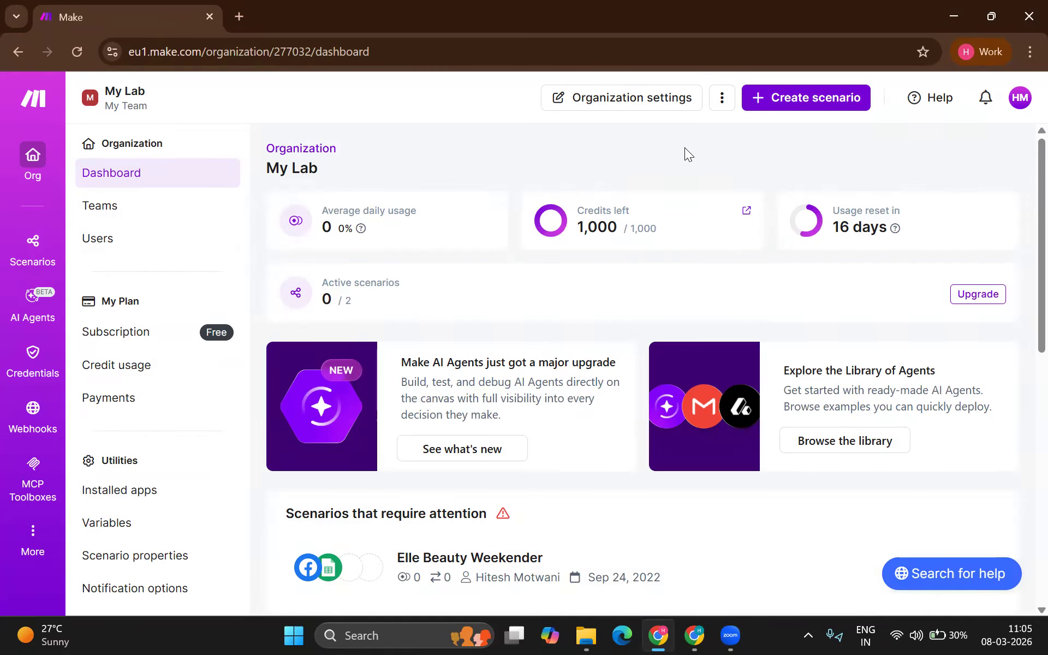
left_click(803, 101)
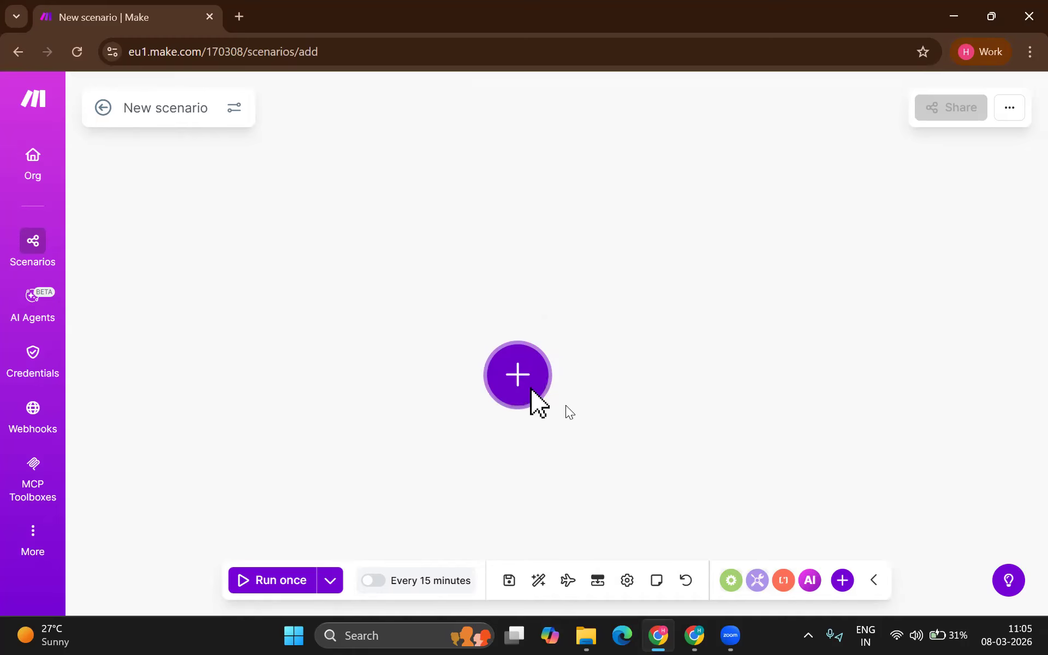
Step: Bring up the app picker for the first module, then open a blank browser tab
left_click(537, 382)
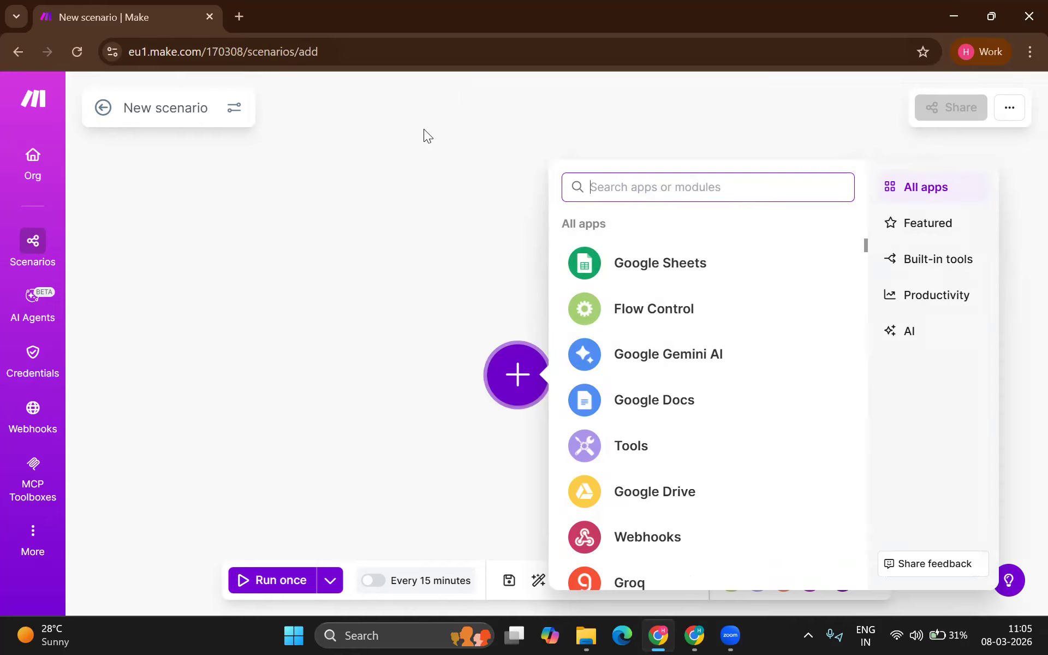
left_click(240, 22)
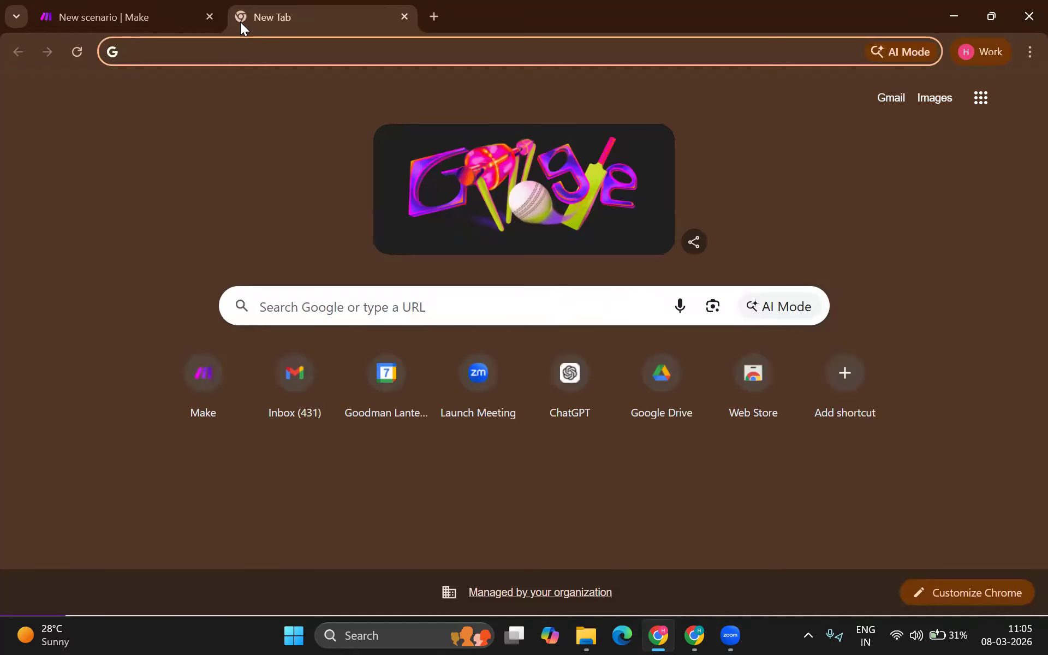
Step: Go to Google Drive via the 'dri' omnibox suggestion and create a blank Google Sheets file
type("dri")
key("Return")
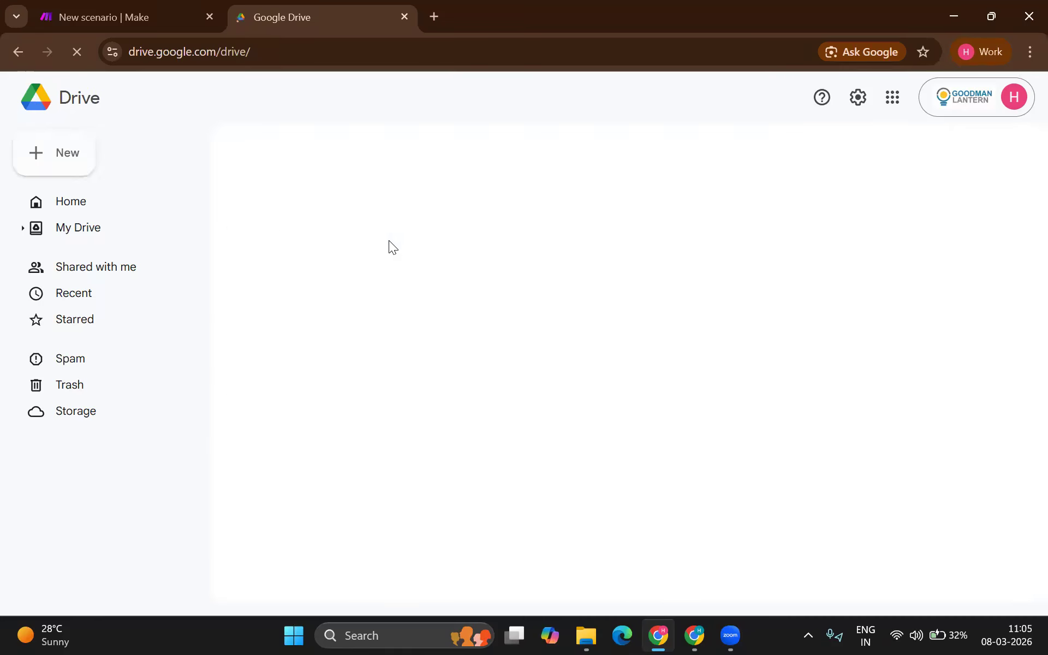
left_click(80, 167)
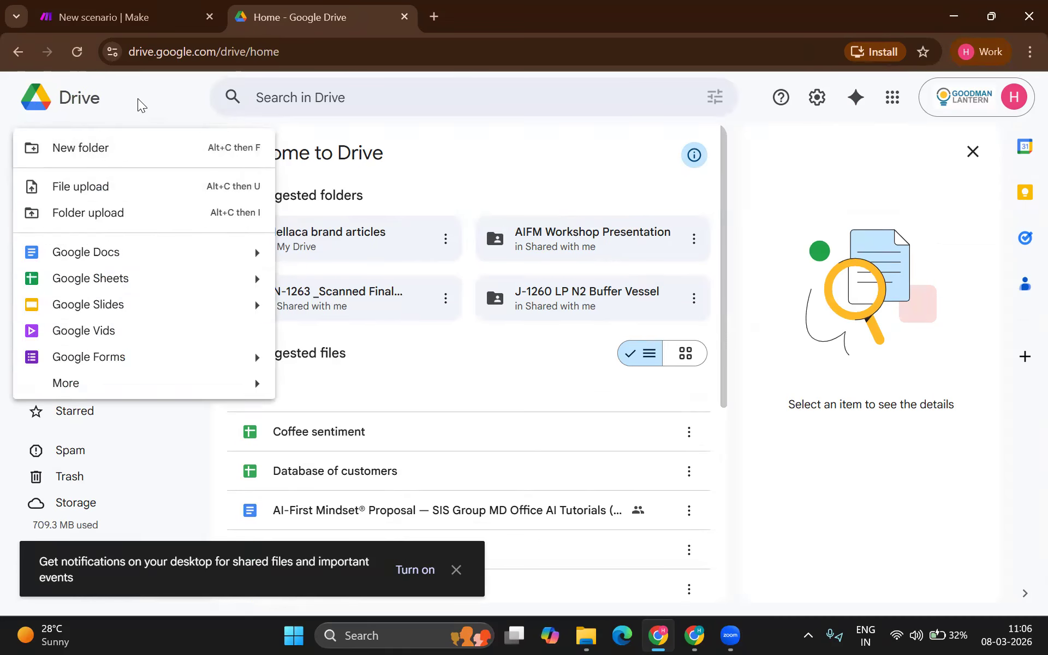
left_click(138, 98)
left_click(79, 162)
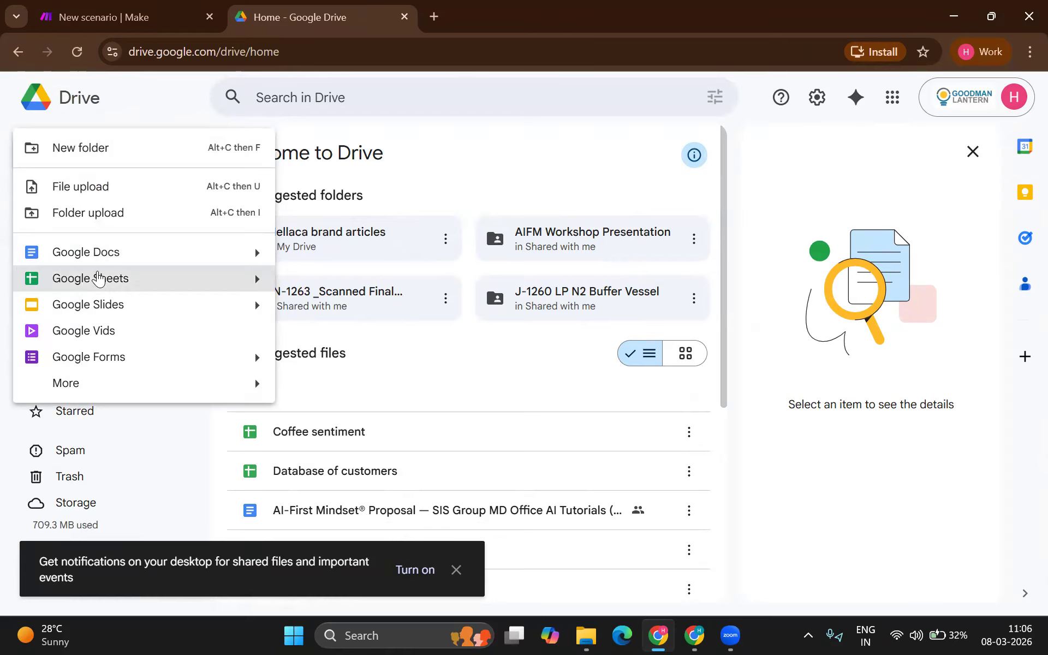
left_click(103, 276)
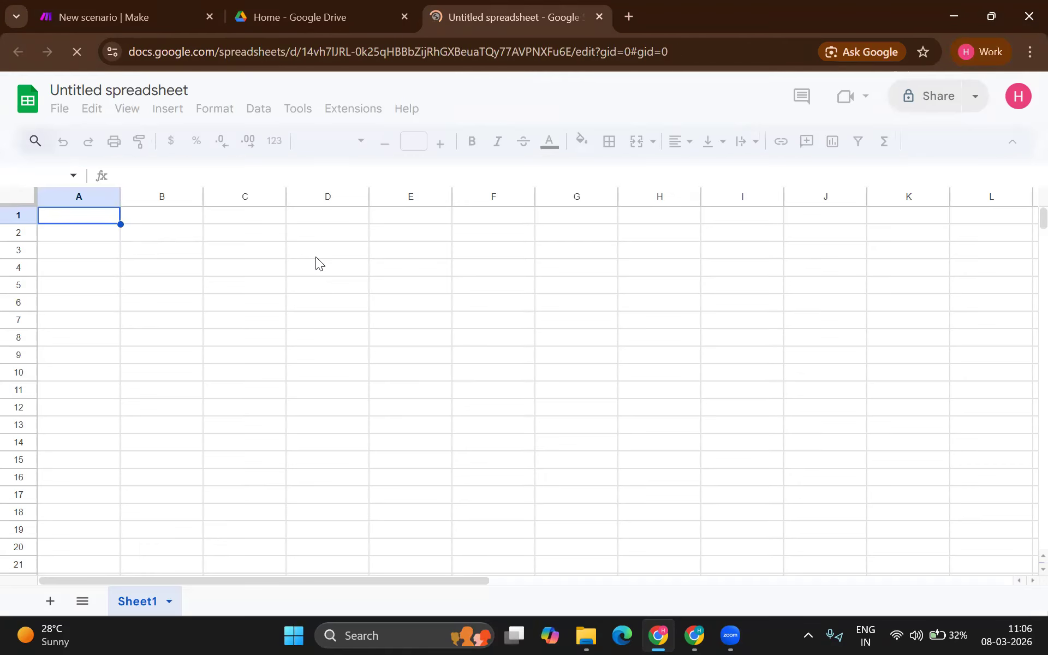
Step: Title the spreadsheet 'Complaints for ChampStation'
left_click(124, 90)
type("Com")
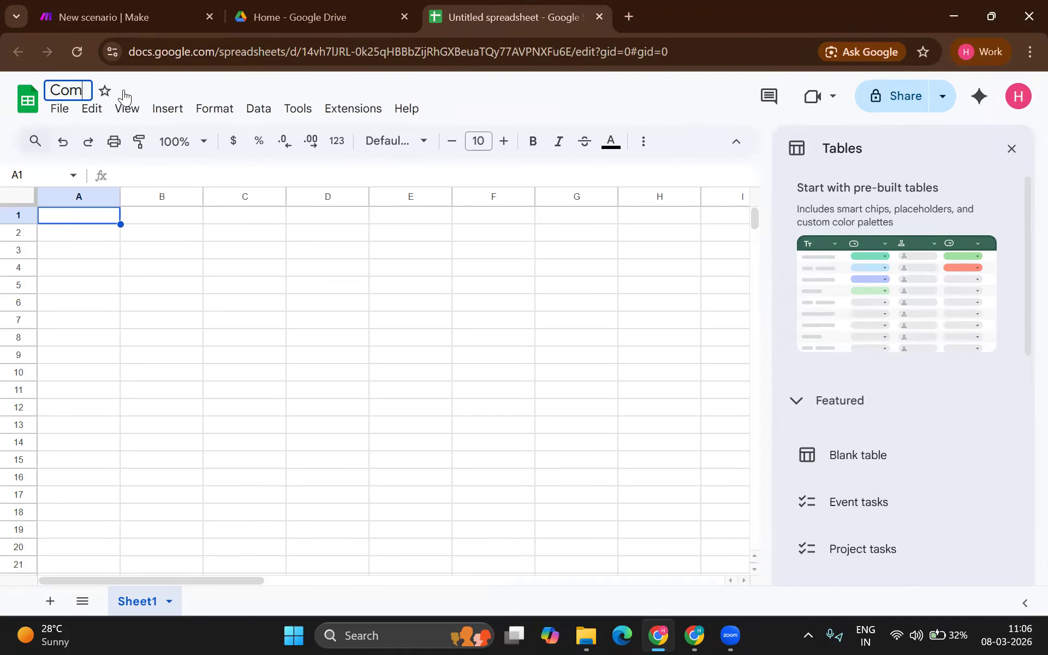
type("plaints f")
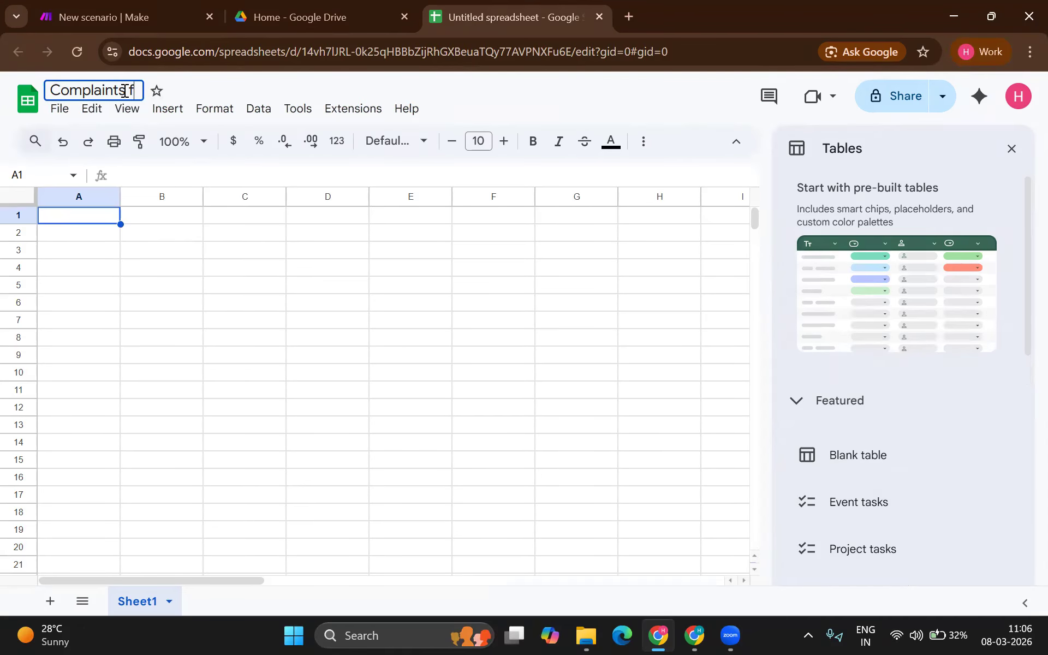
type("or ChampStation")
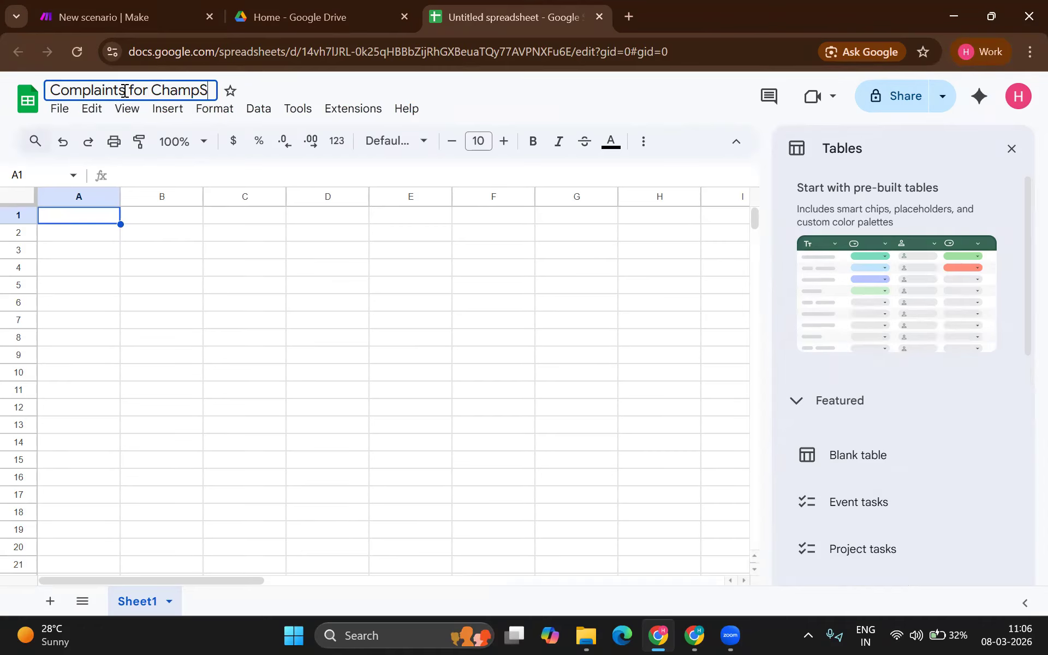
key("Return")
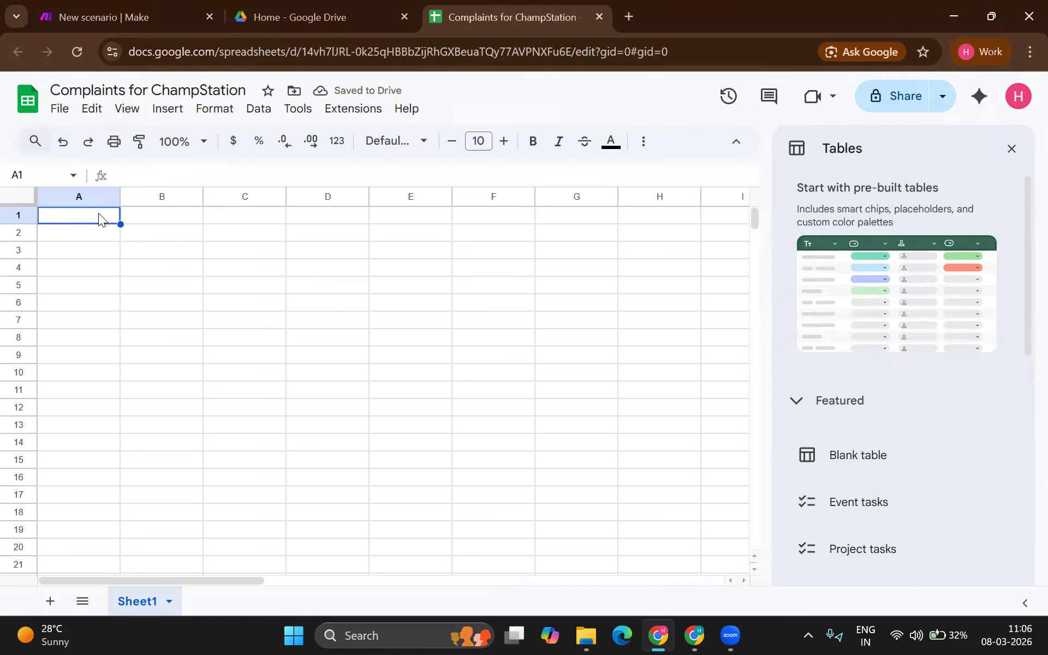
Step: Add the headers Name, Complaints, Email id and Sentiment in A1–D1
type("Name")
key("BackSpace")
key("BackSpace")
key("BackSpace")
key("BackSpace")
type("Comp")
key("BackSpace")
key("BackSpace")
key("BackSpace")
key("BackSpace")
type("Name")
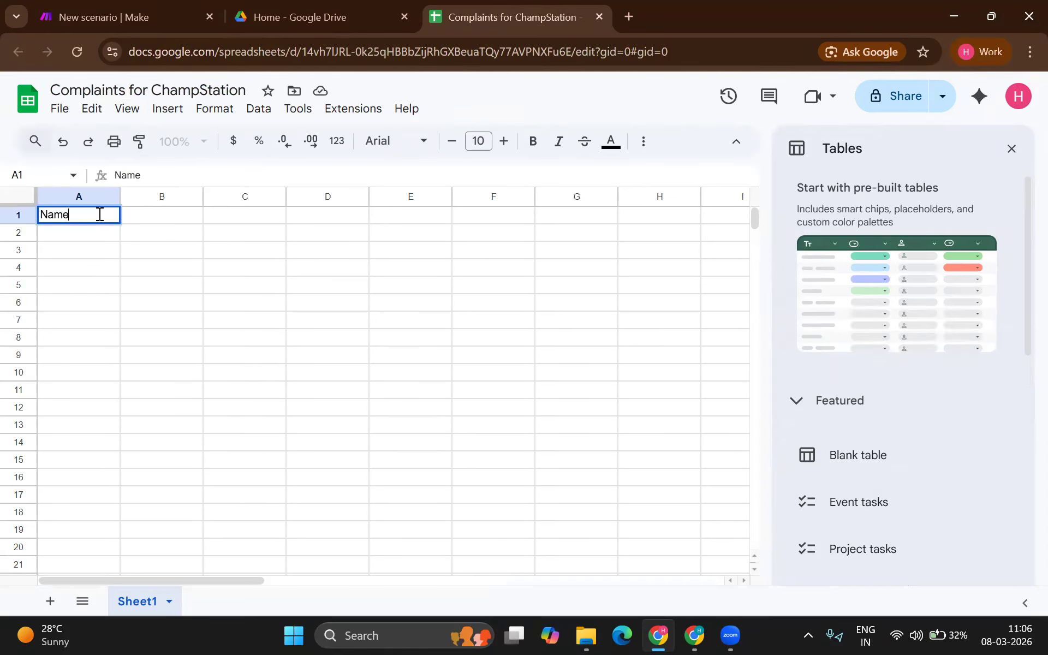
key("Tab")
type("Complaints")
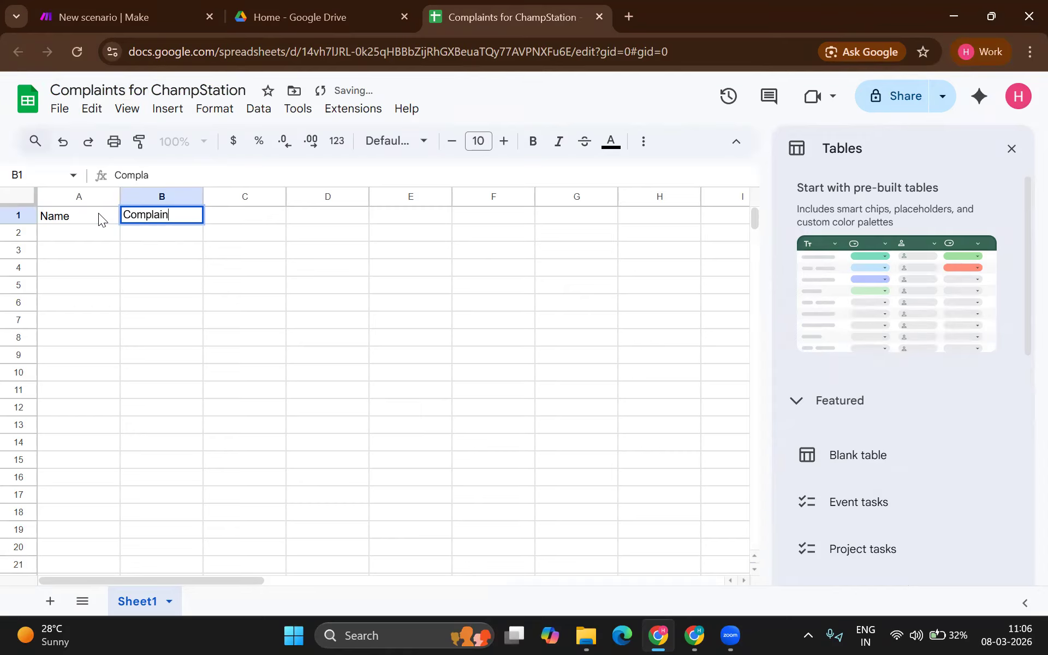
key("Tab")
type("Email id")
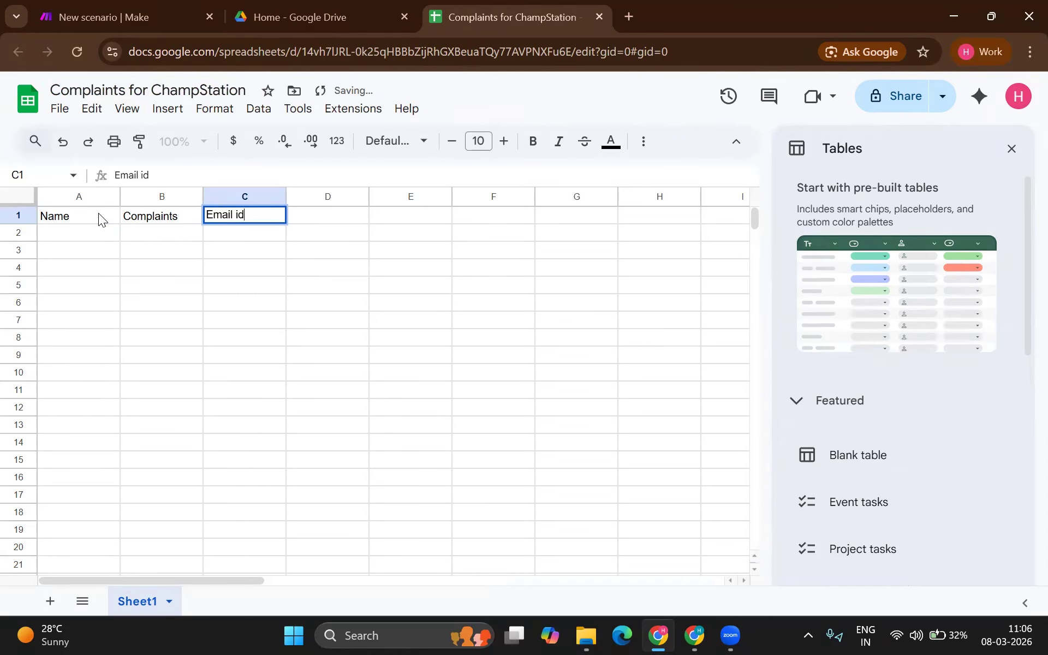
key("Tab")
type("Sentiment")
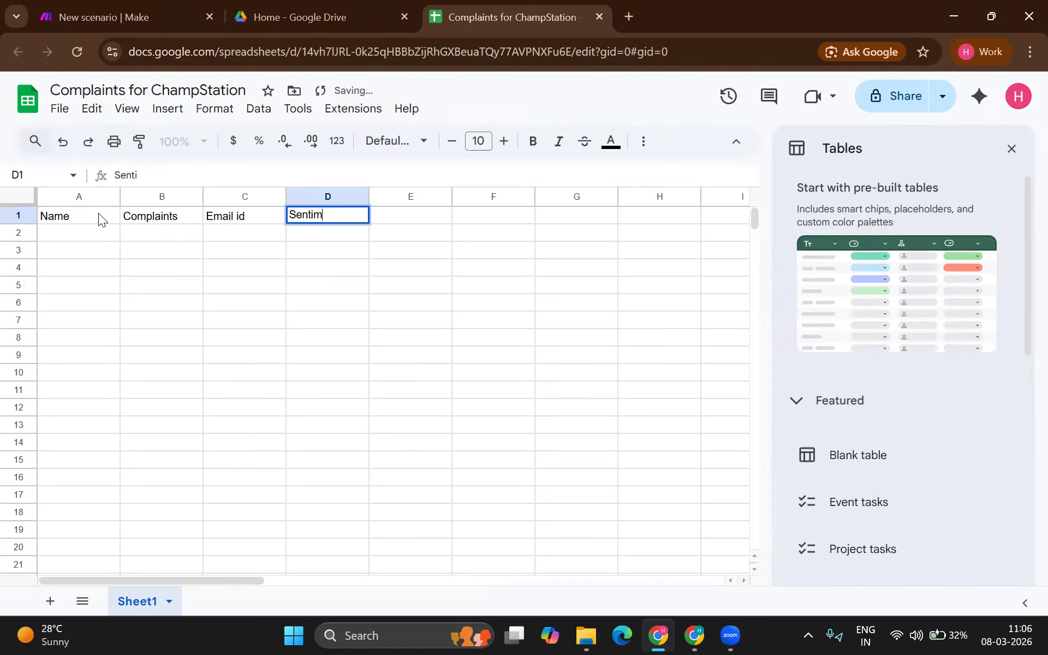
key("Left")
key("Left")
key("Left")
Step: Fill row 2 with the first customer's name, a complaint about the toy's plastic quality, and email
key("Down")
type("Tara")
key("Tab")
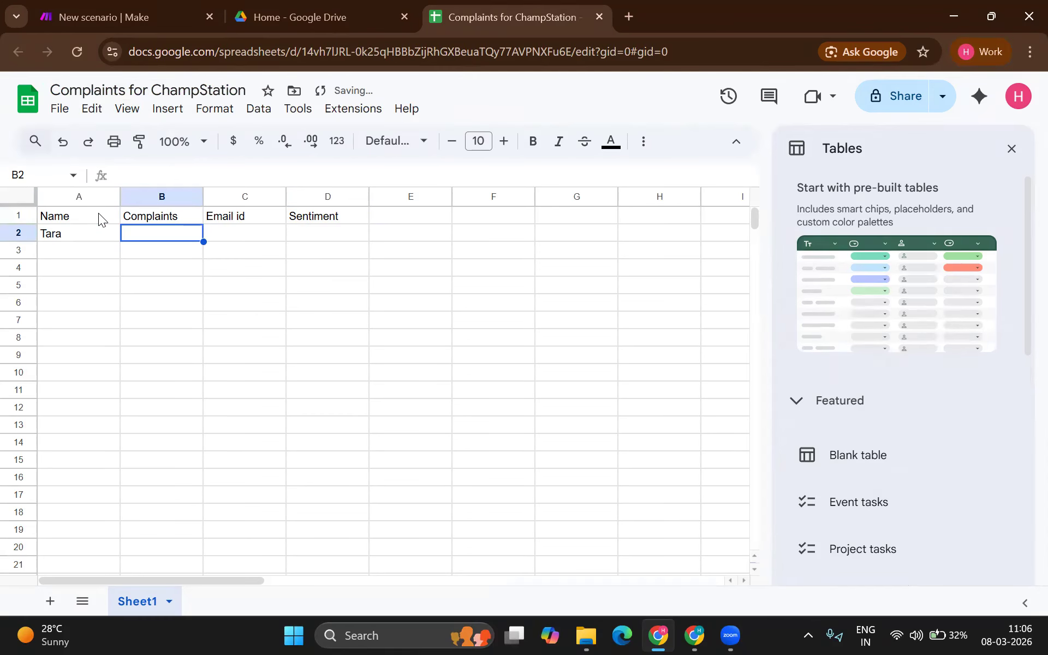
type("I am very in")
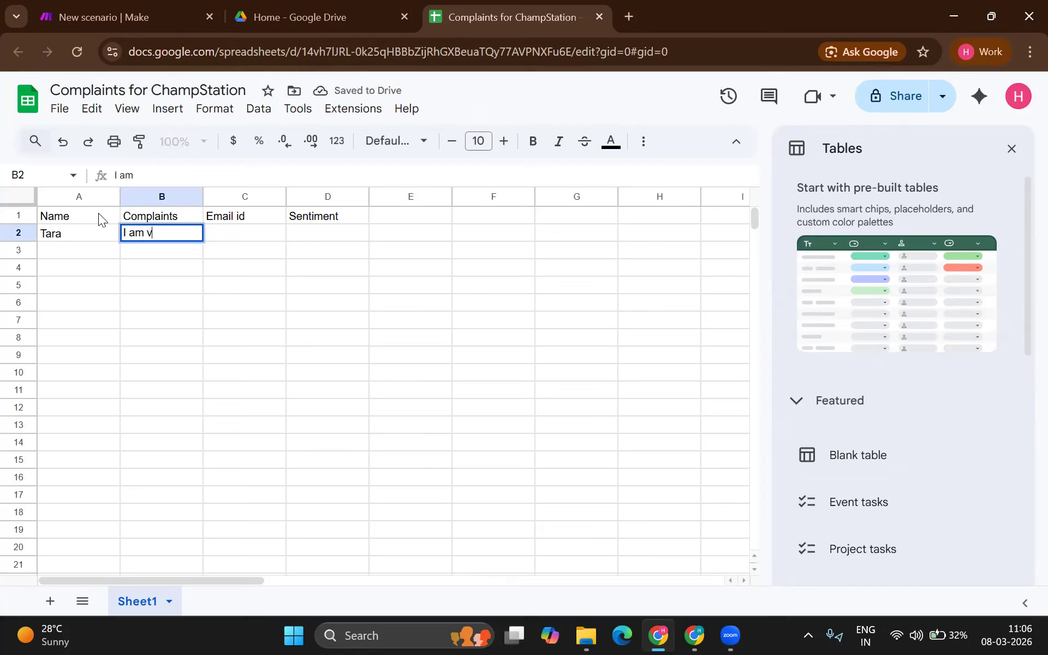
key("BackSpace")
key("BackSpace")
type("unhapp")
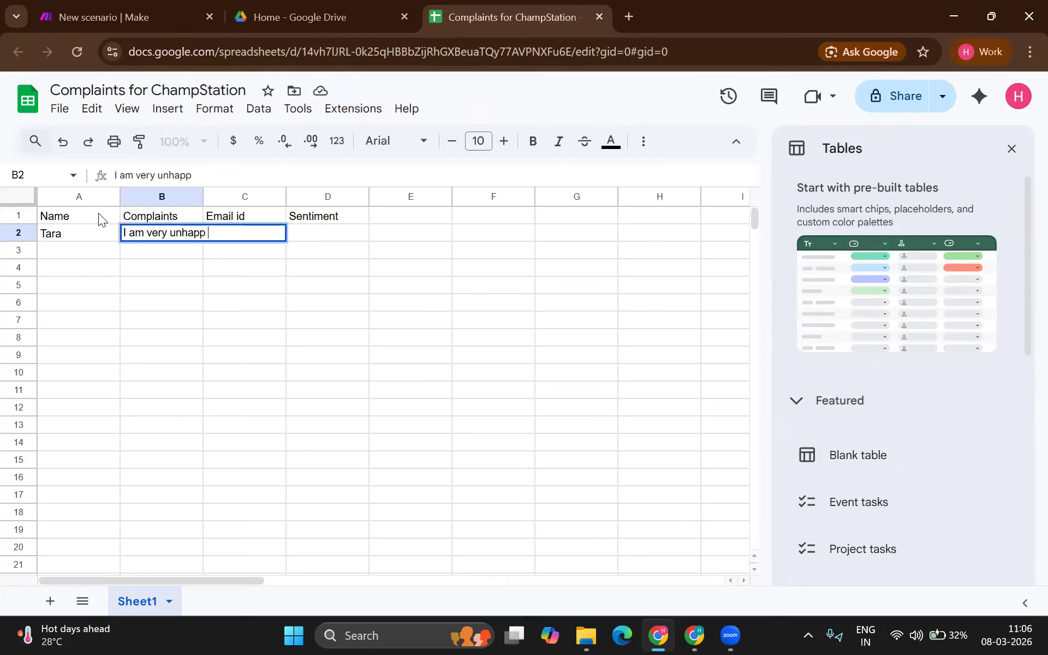
key("BackSpace")
type("y with the build and quality")
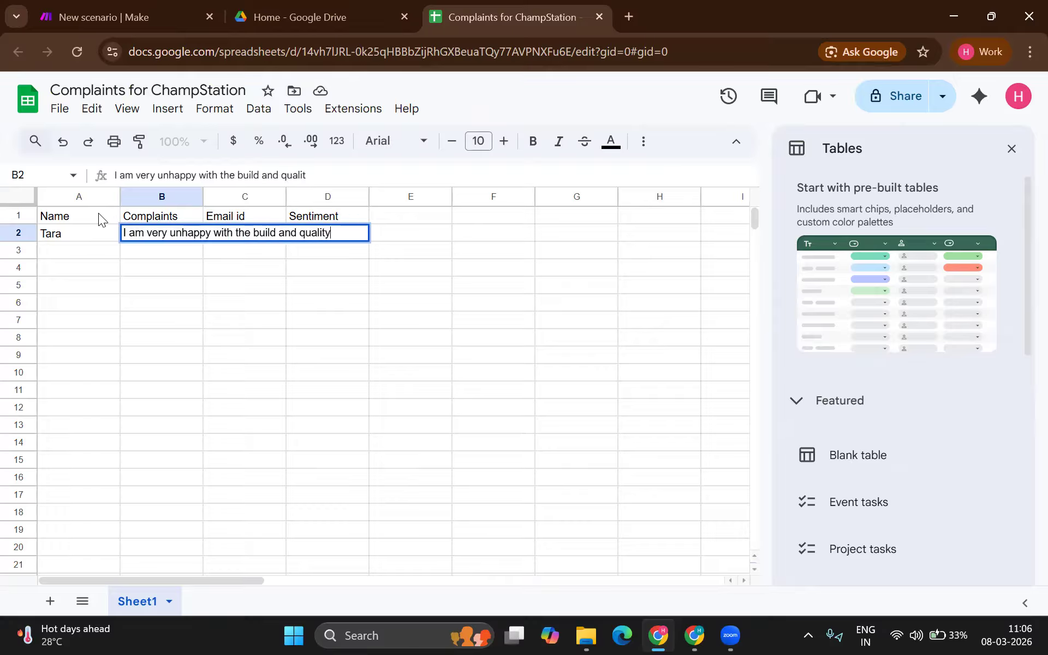
type(" of plasti")
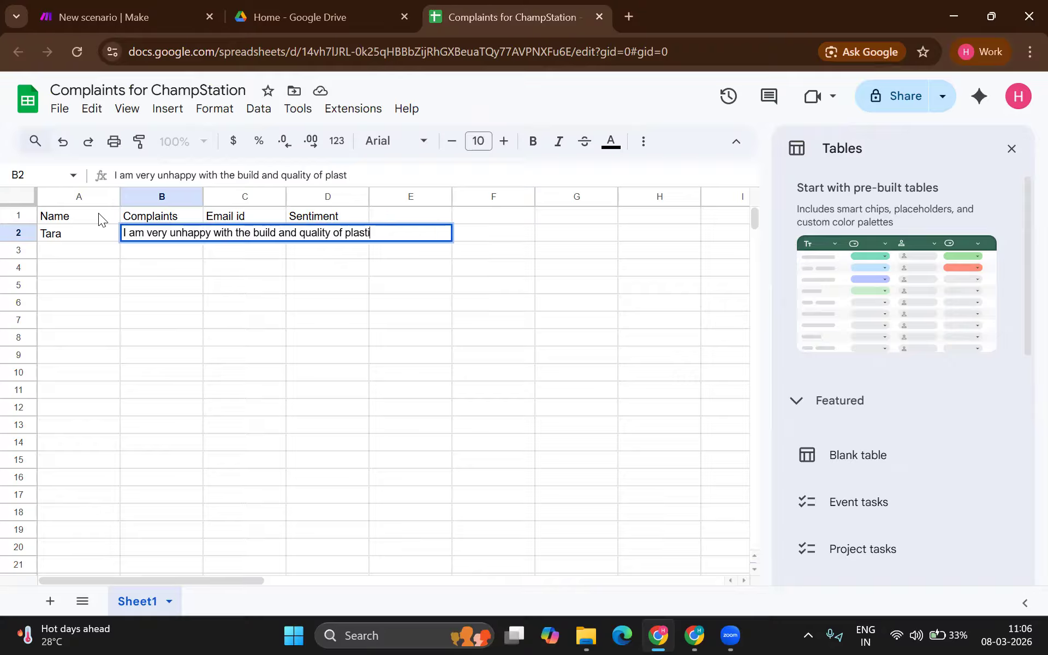
type("c used in the")
key("BackSpace")
type("he toy")
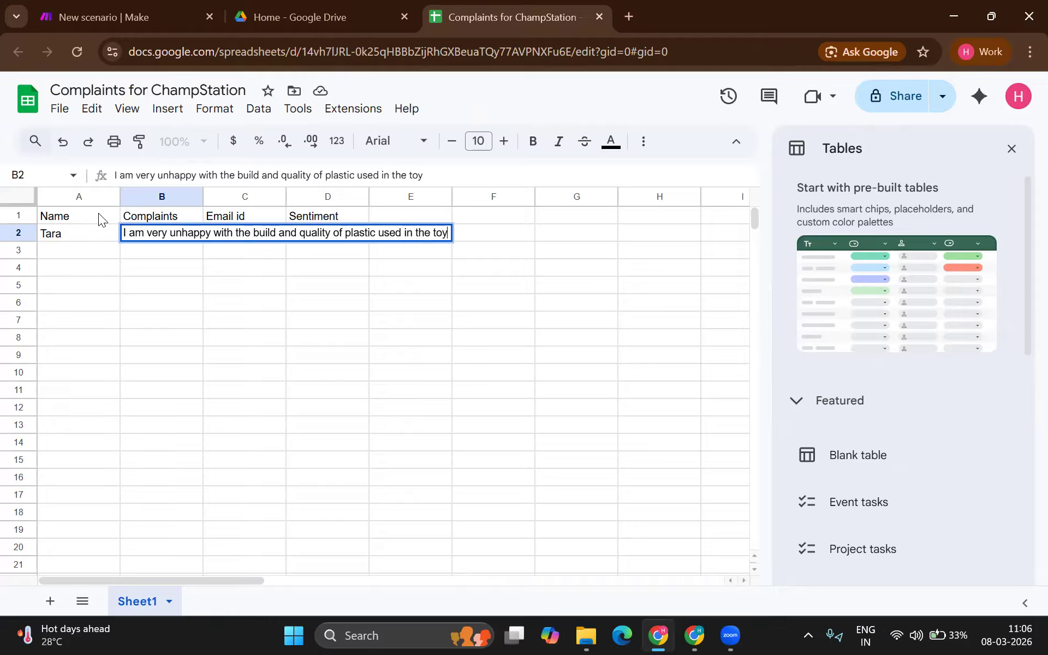
key("Tab")
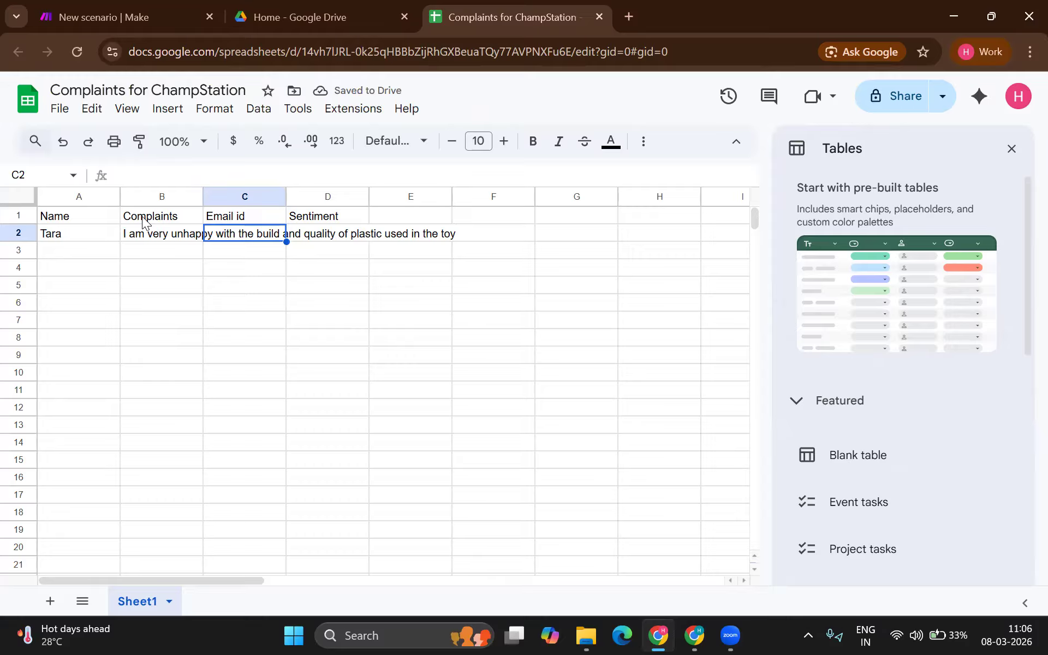
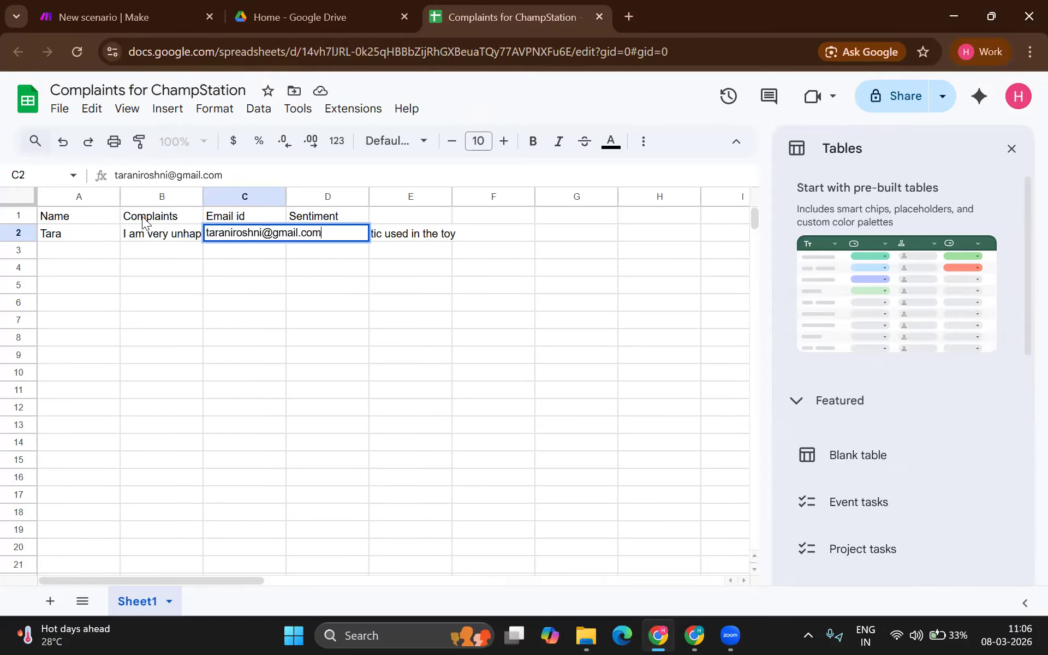
key("Tab")
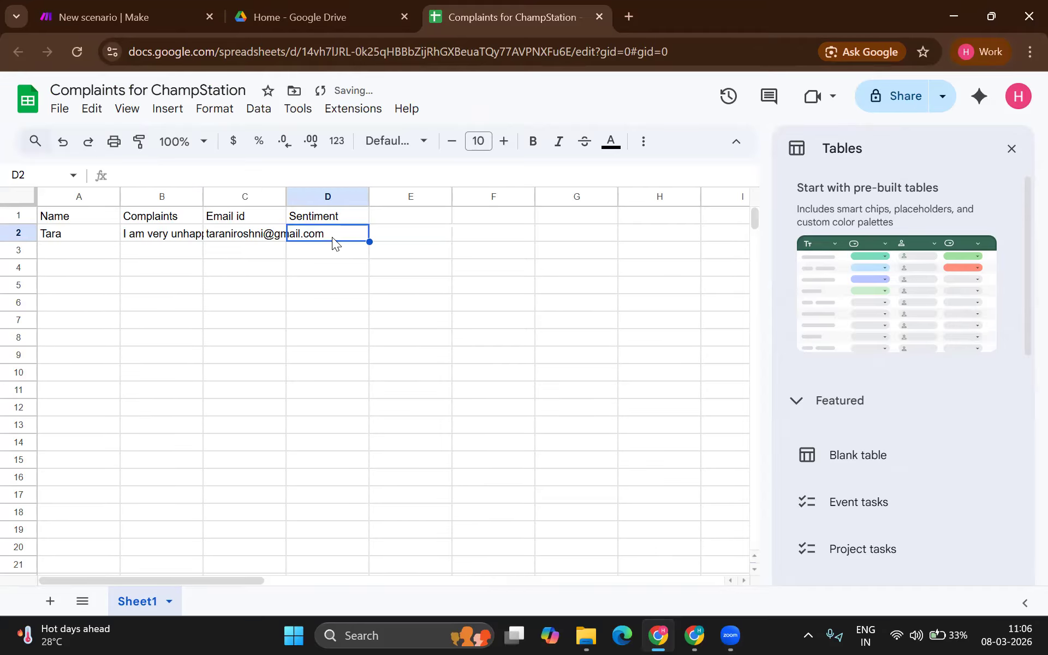
Step: Widen columns C, B and A to fit their contents
left_click_drag(288, 195, 390, 191)
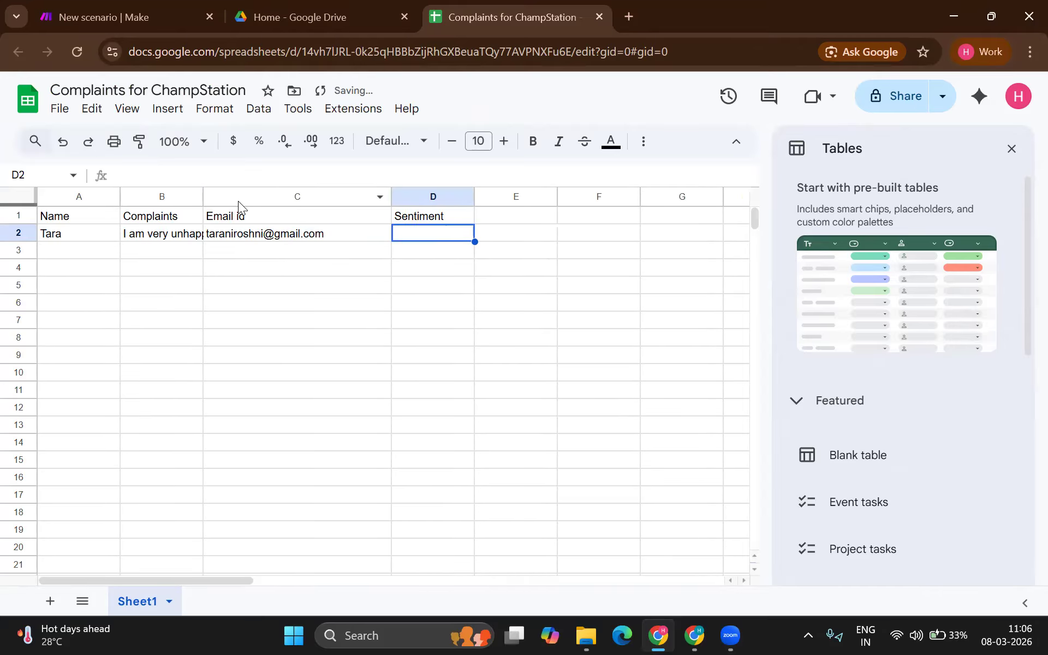
left_click_drag(205, 197, 252, 197)
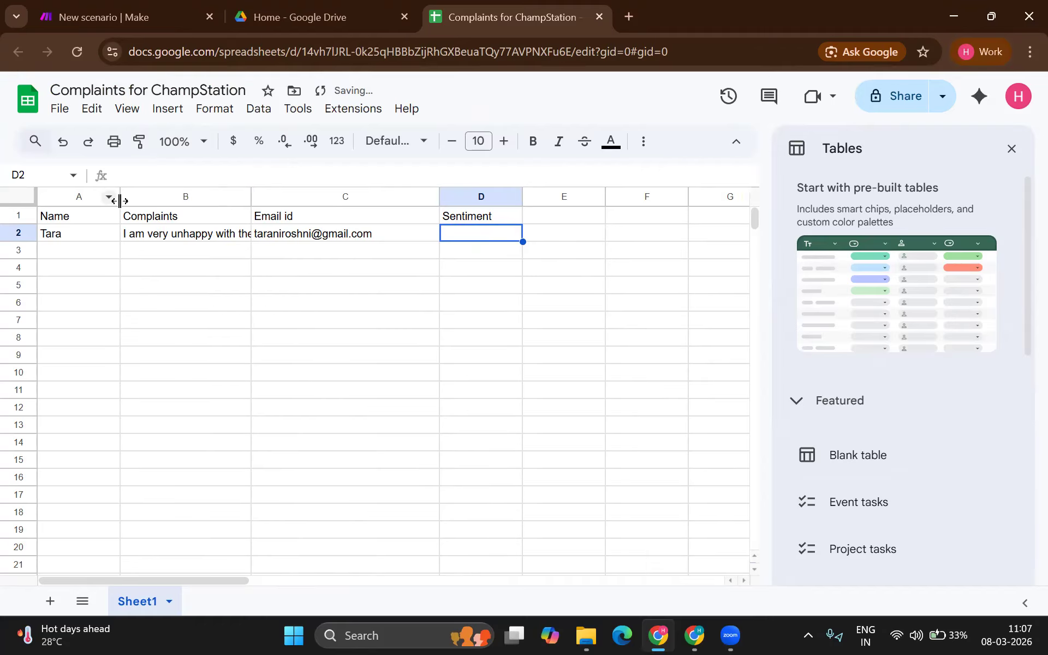
left_click_drag(121, 197, 153, 196)
Step: Fill row 3 with a second customer's name, a complaint that the toy broke in one day, and email
left_click(88, 244)
type("Rita")
key("Tab")
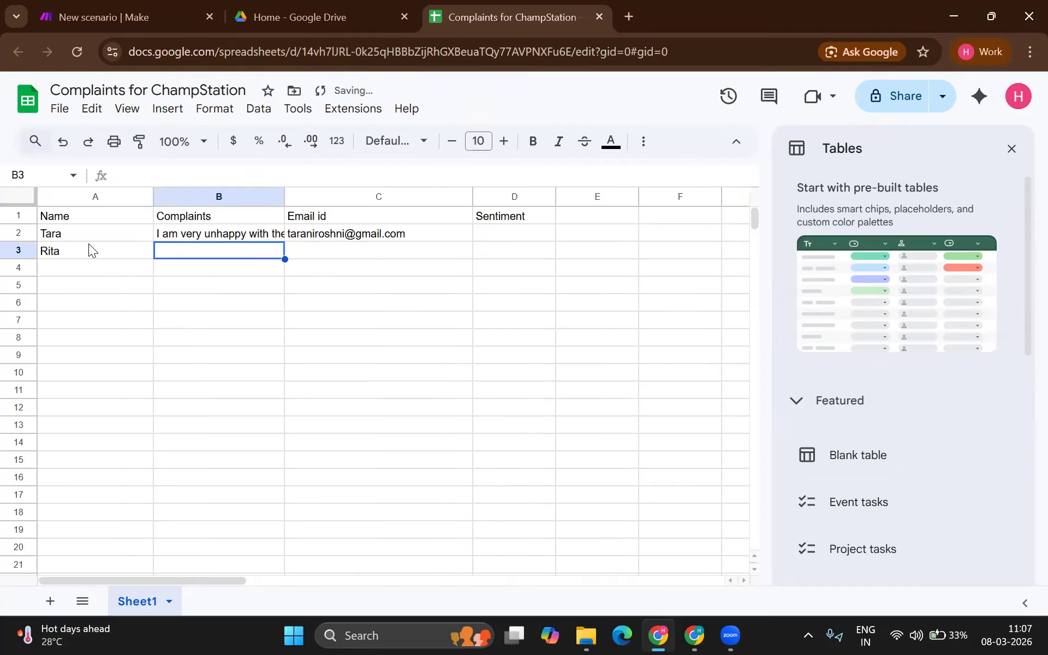
type("The toy is ")
type("goo")
key("BackSpace")
key("BackSpace")
key("BackSpace")
type("ood")
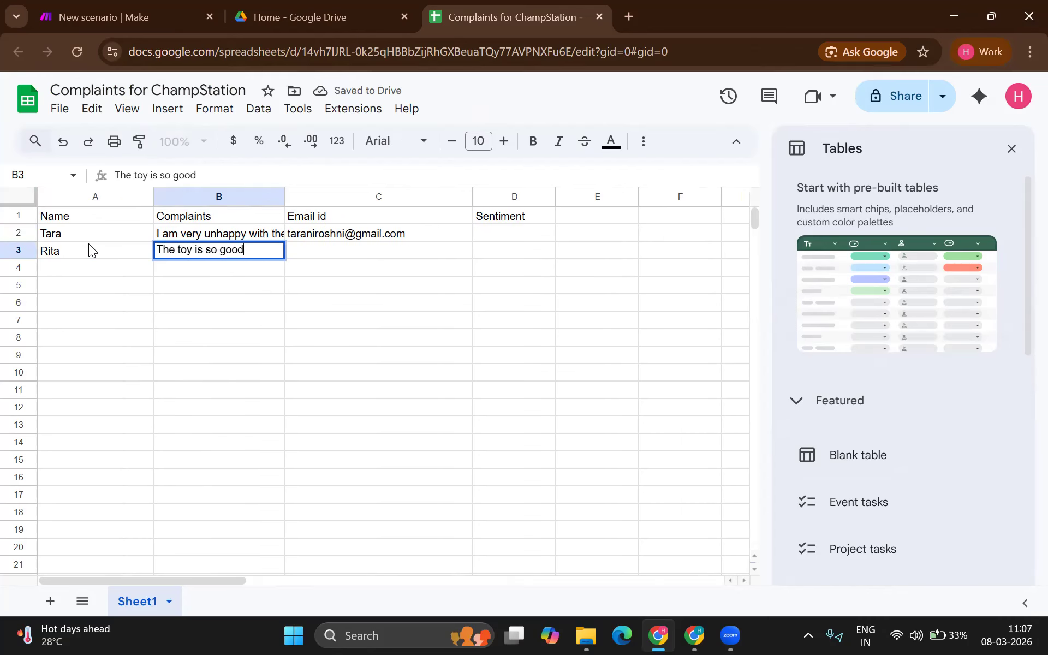
type(" that it broke in one day")
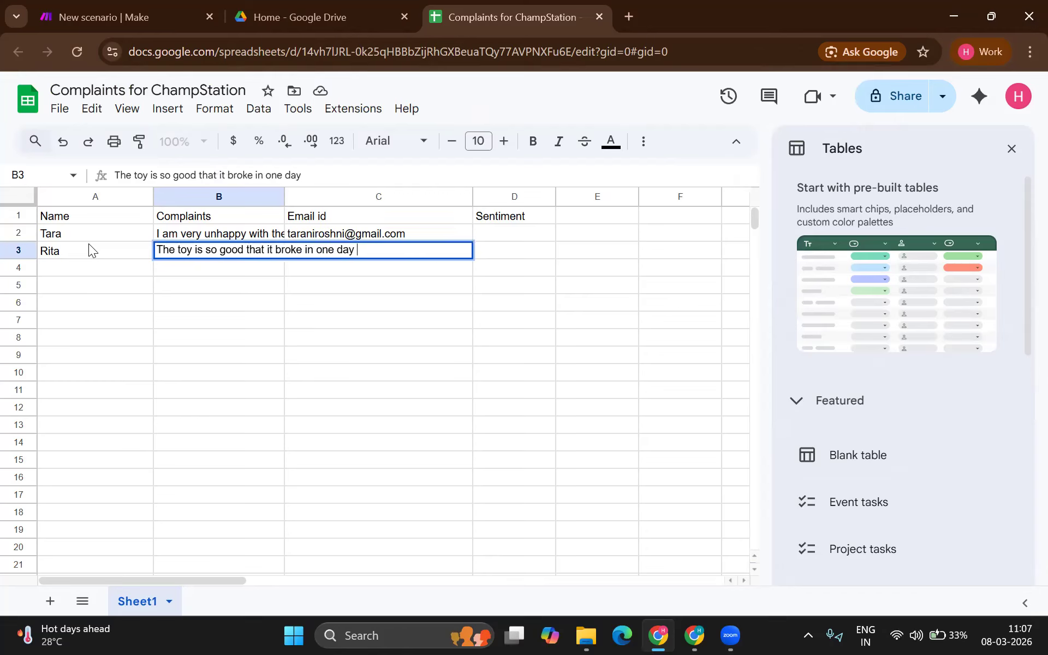
key("Tab")
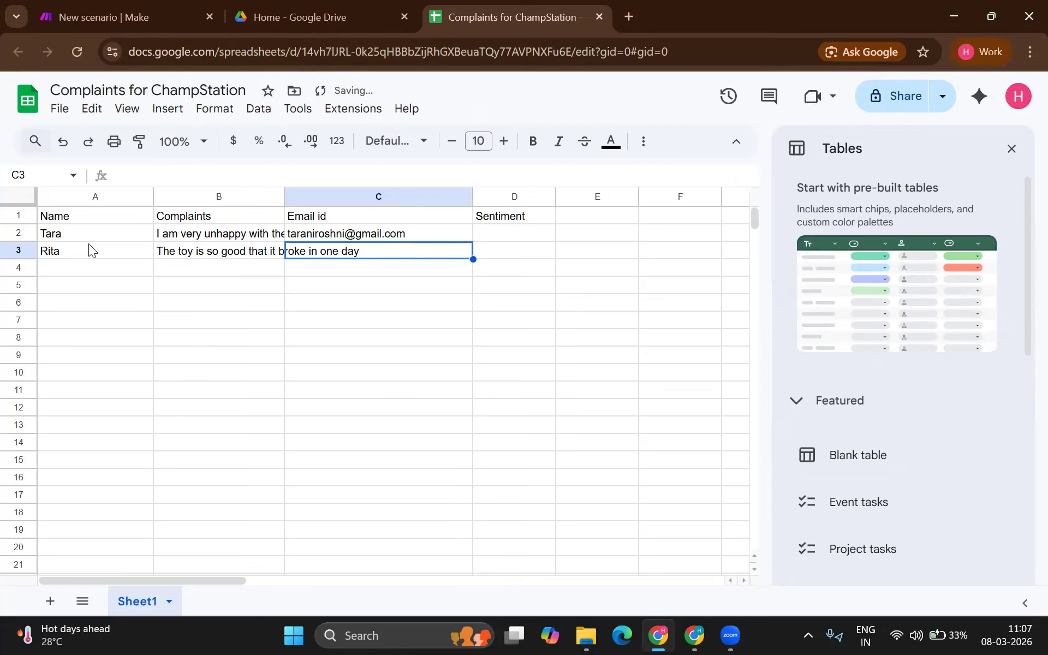
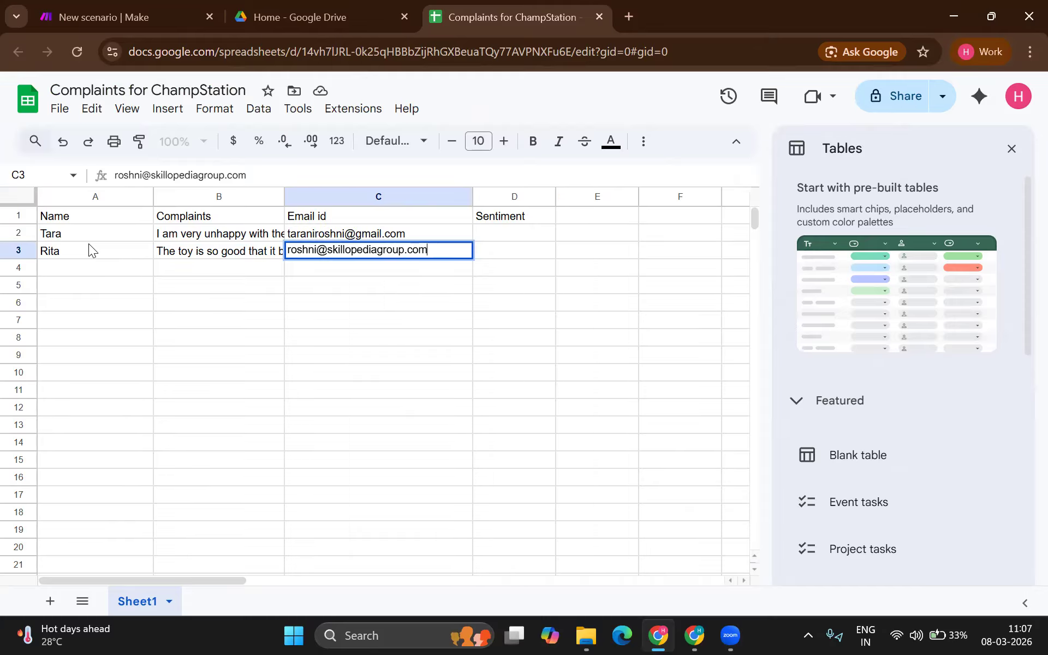
key("Tab")
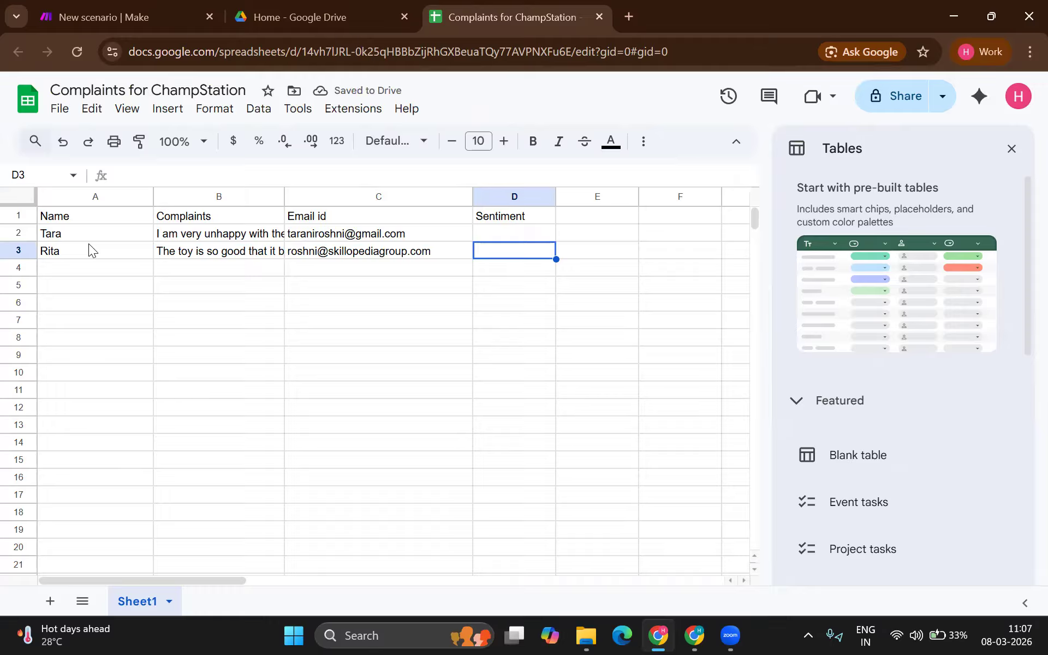
Step: Add a Response header in cell E1
key("Up")
key("Right")
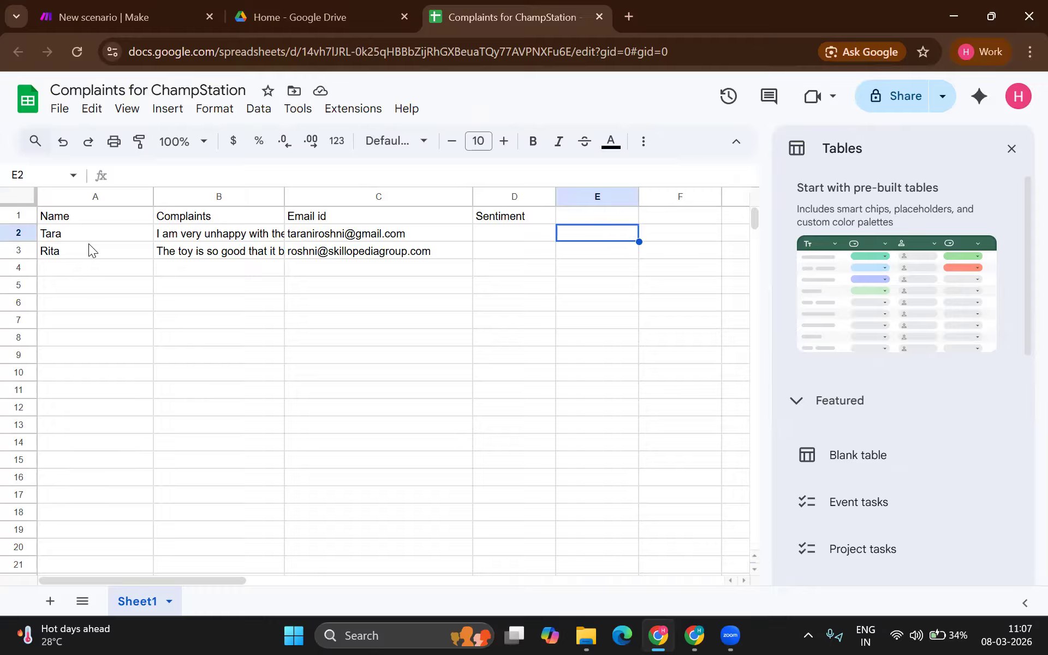
key("Up")
type("Response")
key("Return")
Step: Search 'ai studio' in a new tab, open AI Studio's API Keys page, then return to Make
left_click(627, 17)
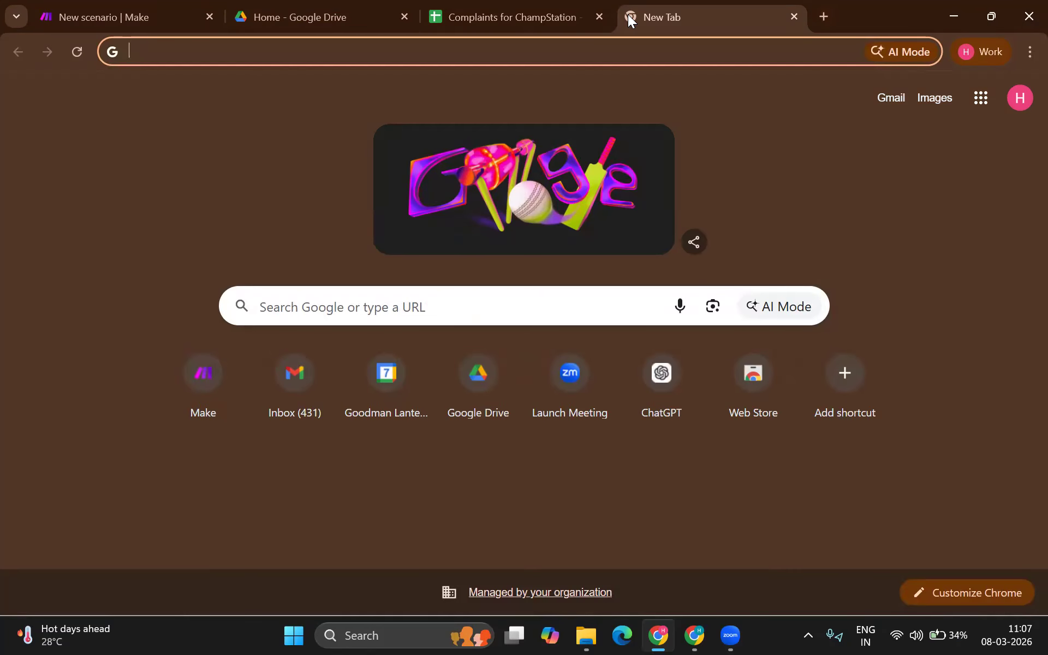
type("gem")
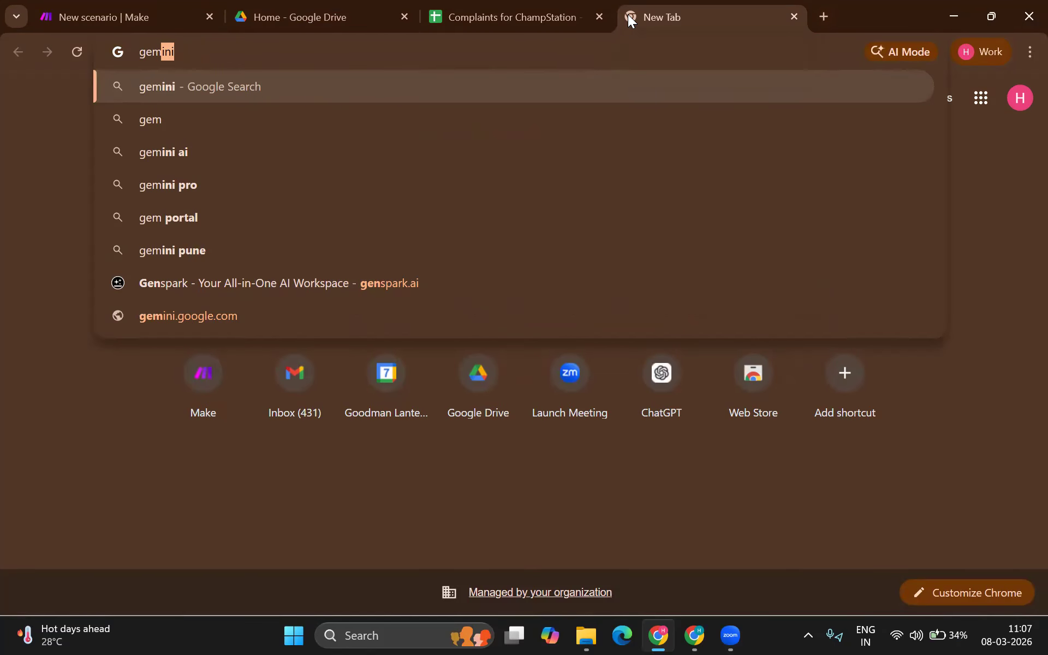
type("ini")
key("ctrl+a")
type("ai stu")
key("Return")
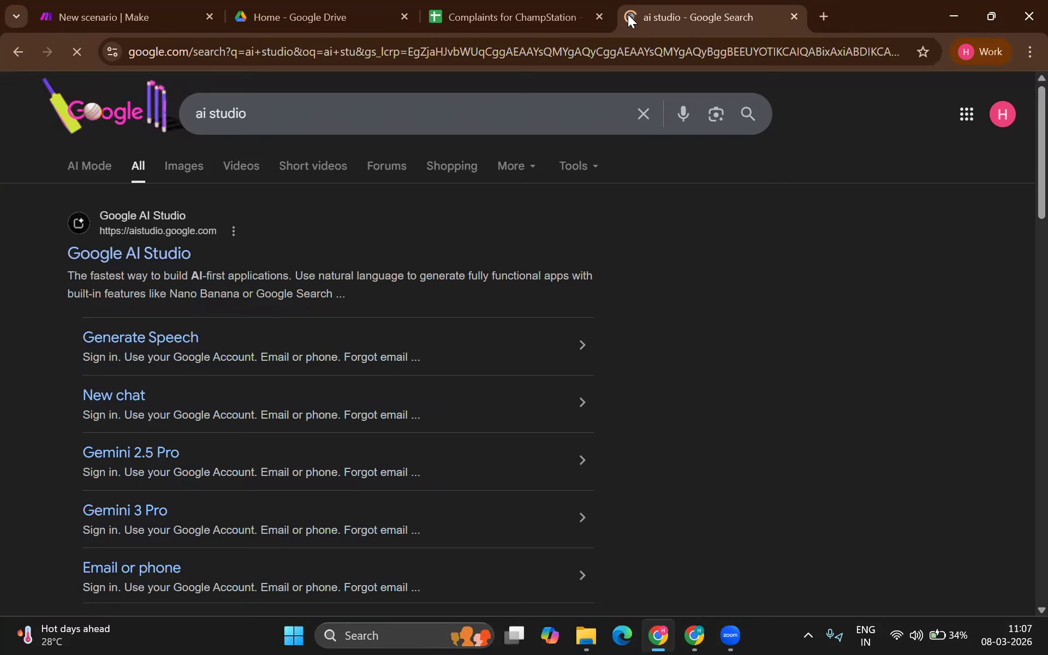
left_click(157, 232)
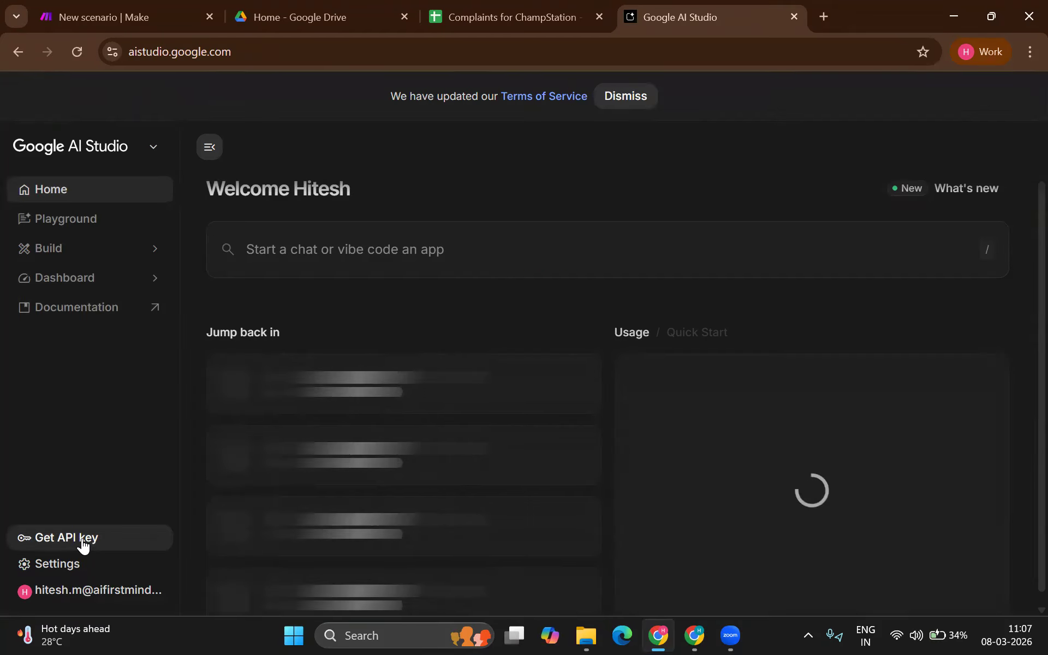
left_click(82, 537)
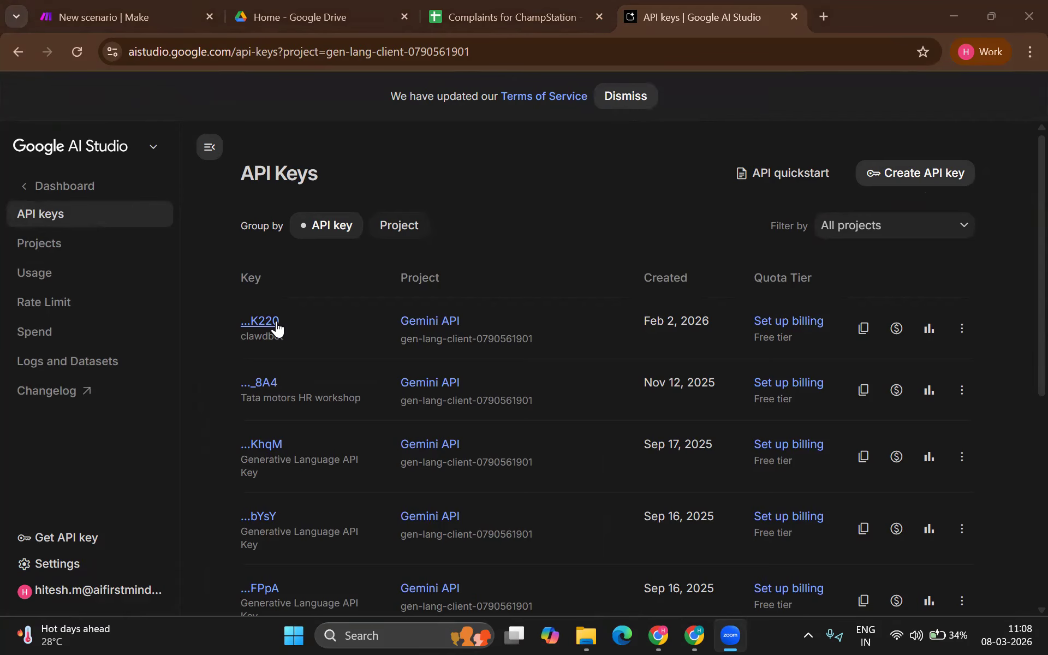
left_click(149, 17)
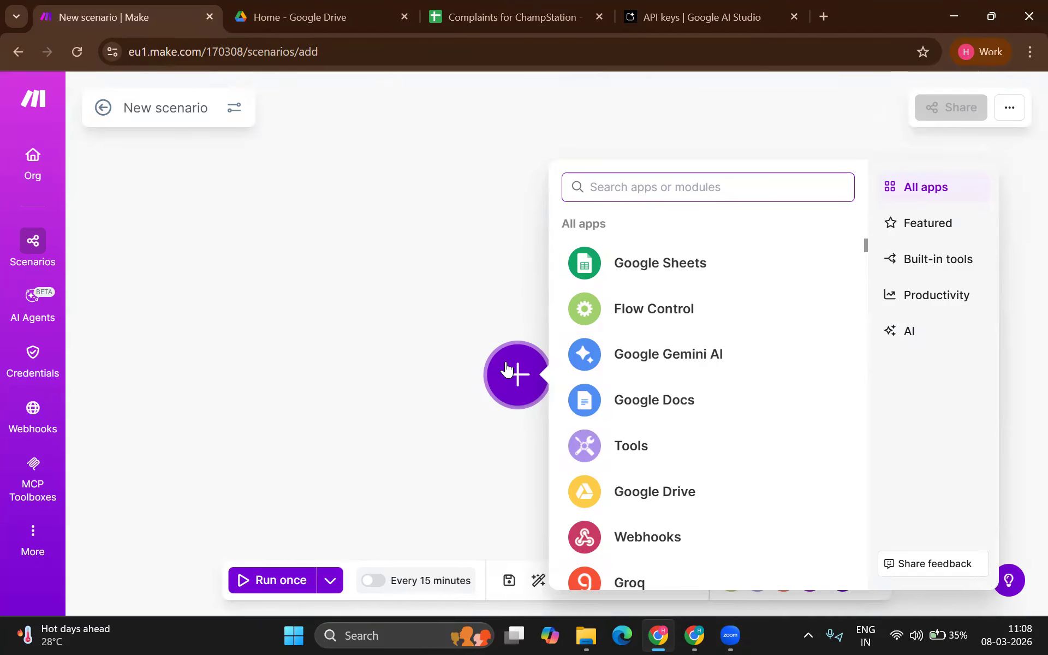
Step: Add the Google Sheets Watch New Rows module as the scenario's trigger
left_click(617, 271)
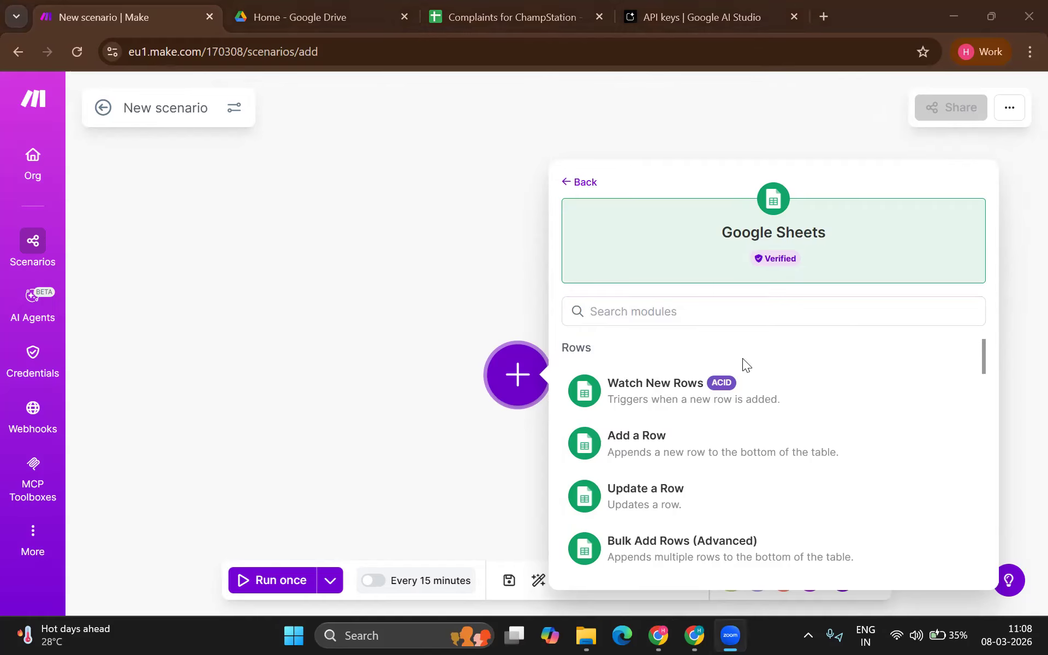
left_click(742, 382)
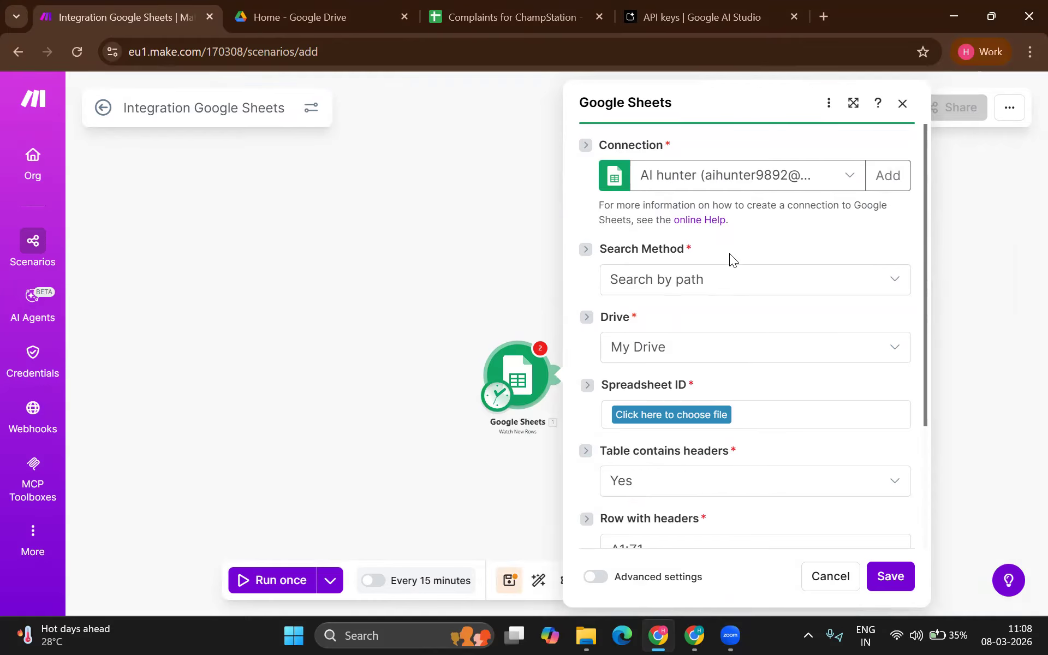
Step: Create a Google connection by signing in with the Google account and granting Make access
left_click(884, 183)
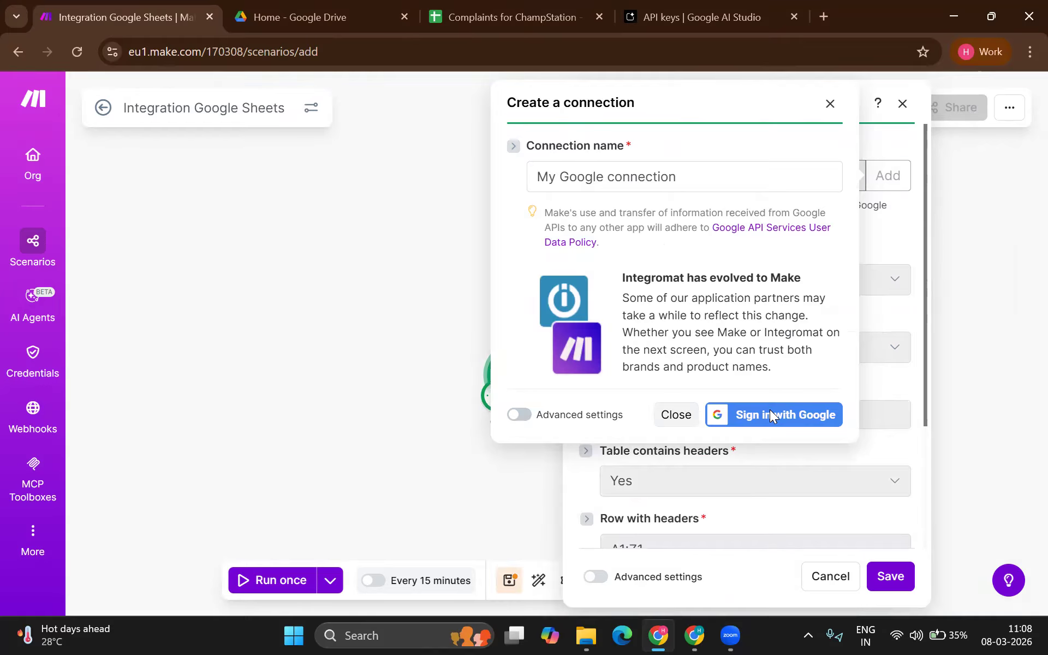
left_click(770, 414)
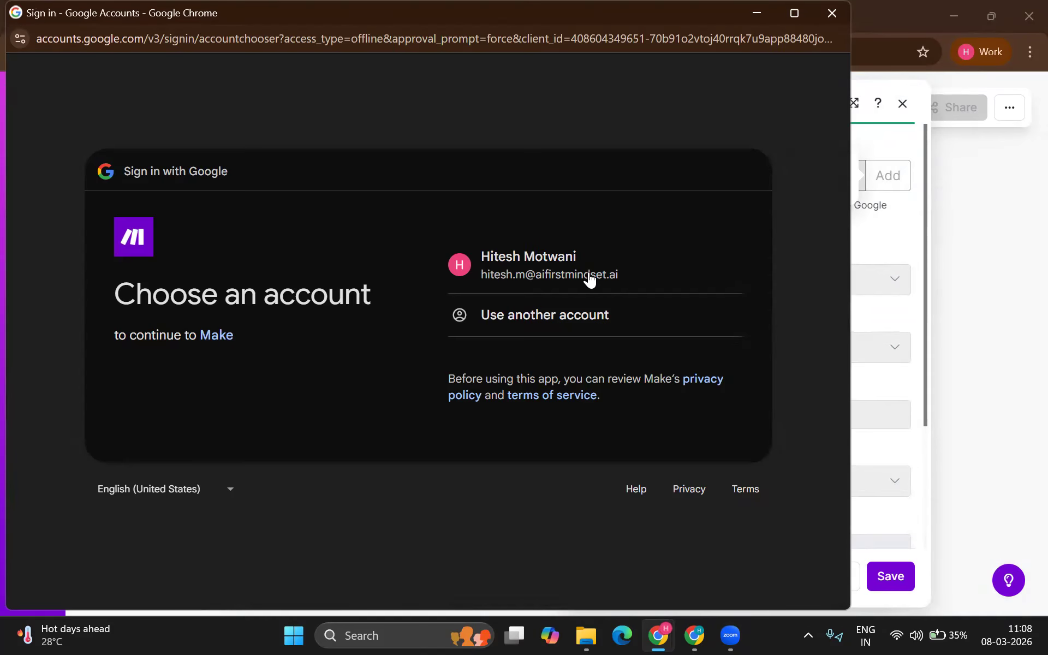
left_click(590, 278)
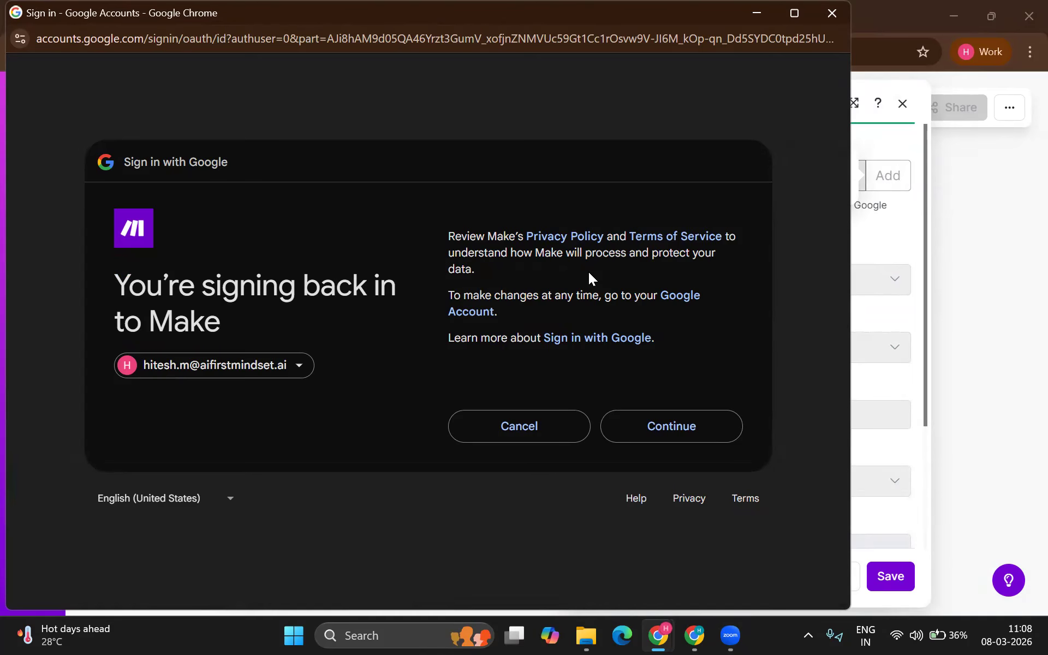
left_click(646, 419)
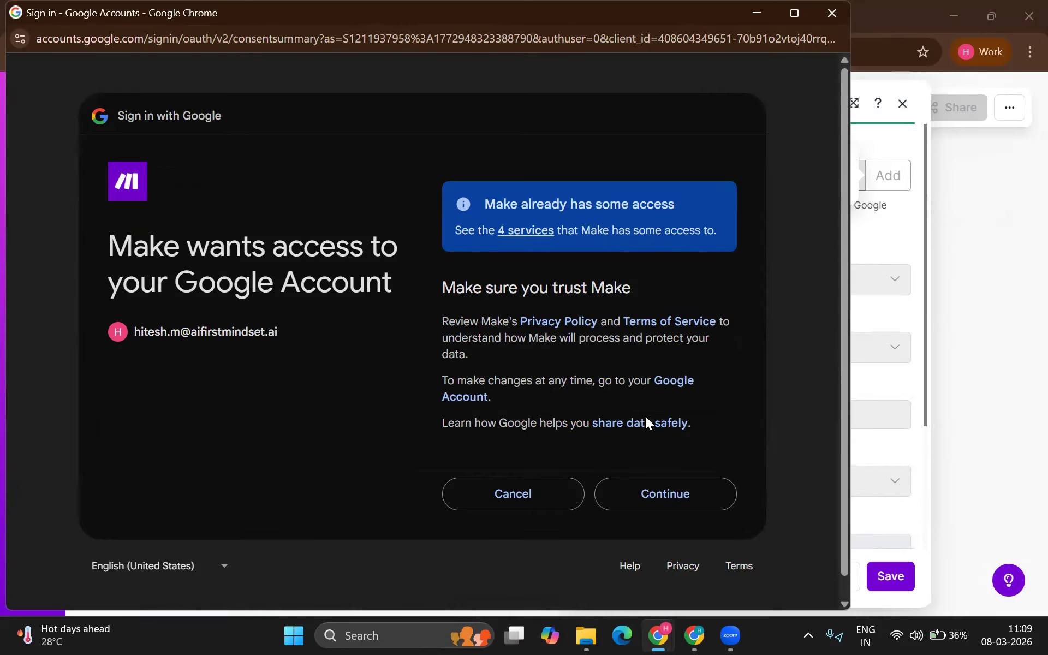
left_click(654, 477)
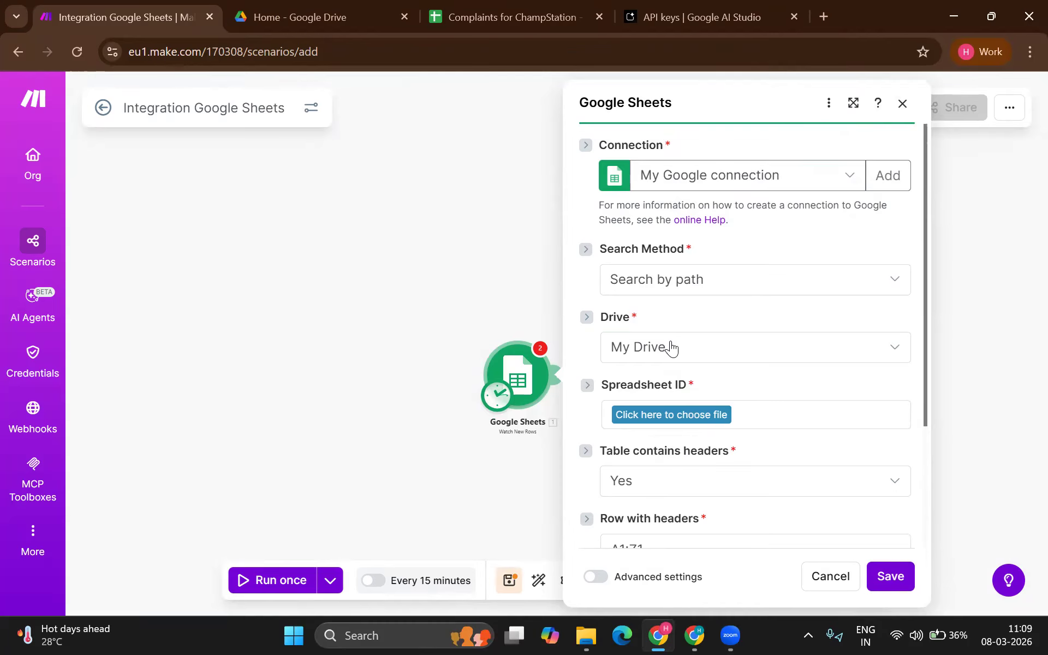
Step: Select the Complaints for ChampStation spreadsheet by path and Sheet1 as the watched sheet
left_click(669, 414)
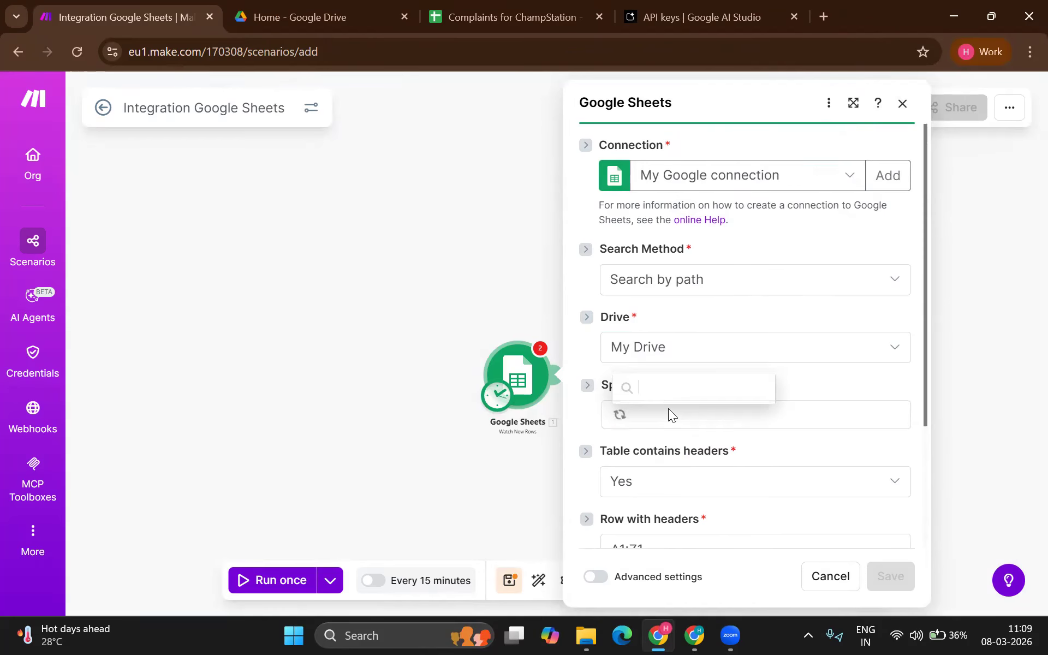
left_click(670, 431)
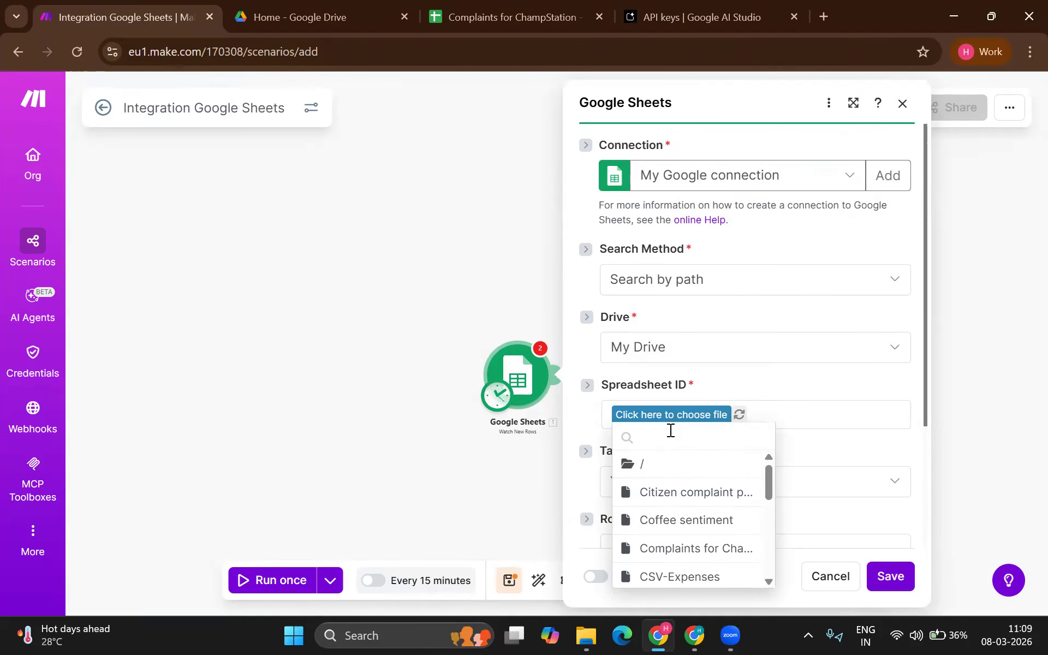
type("comp")
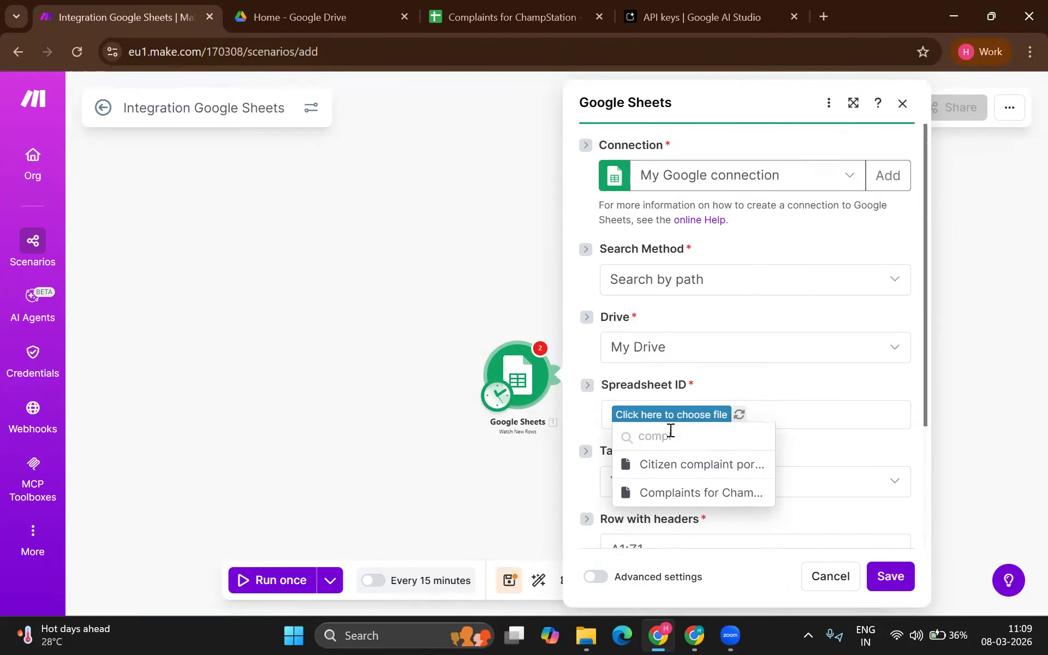
type("l")
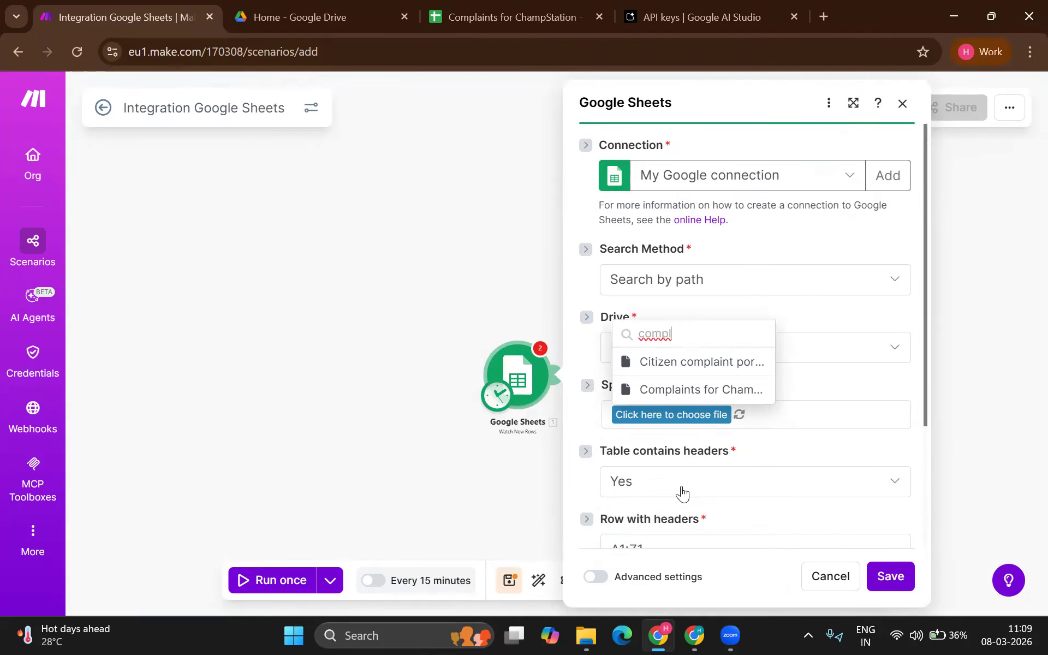
left_click(692, 390)
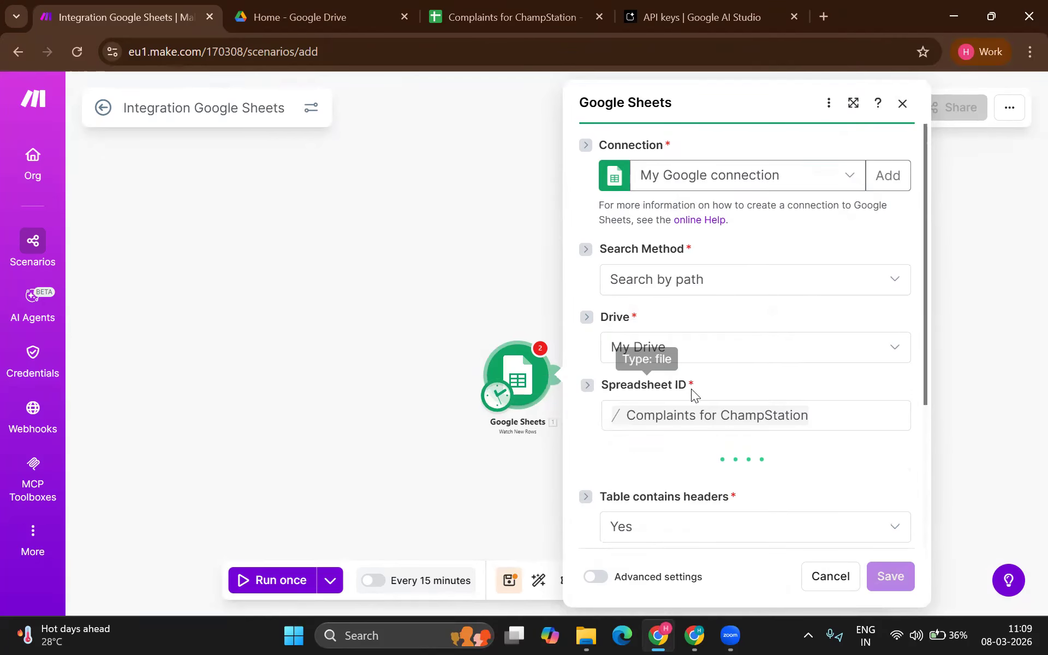
left_click(686, 279)
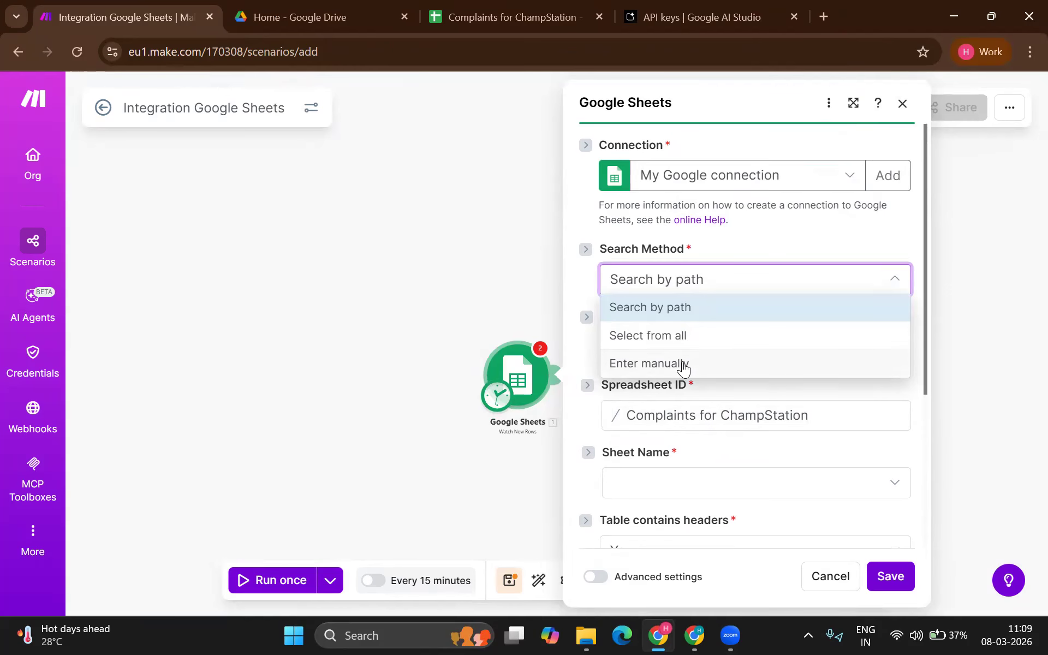
left_click(683, 313)
scroll(687, 371, "down", 2)
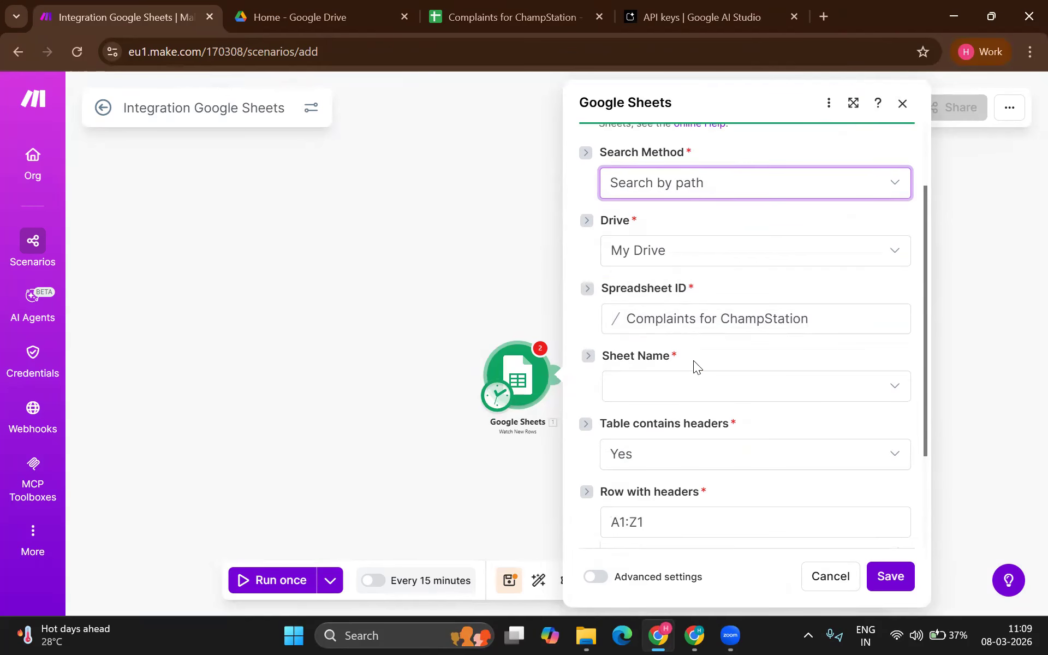
left_click(682, 382)
left_click(662, 414)
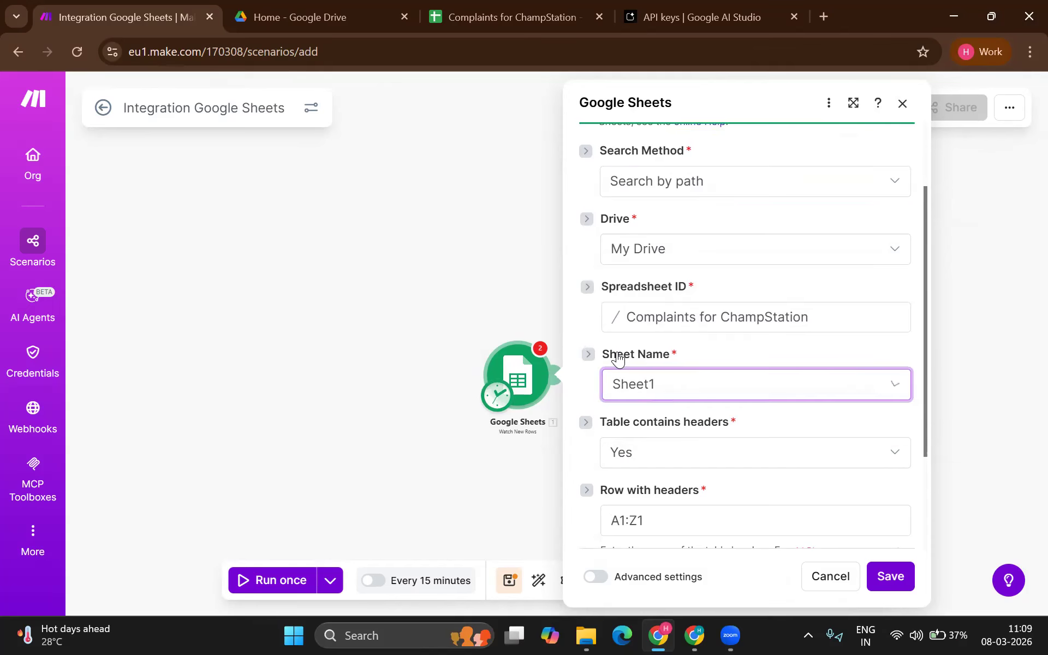
left_click(477, 24)
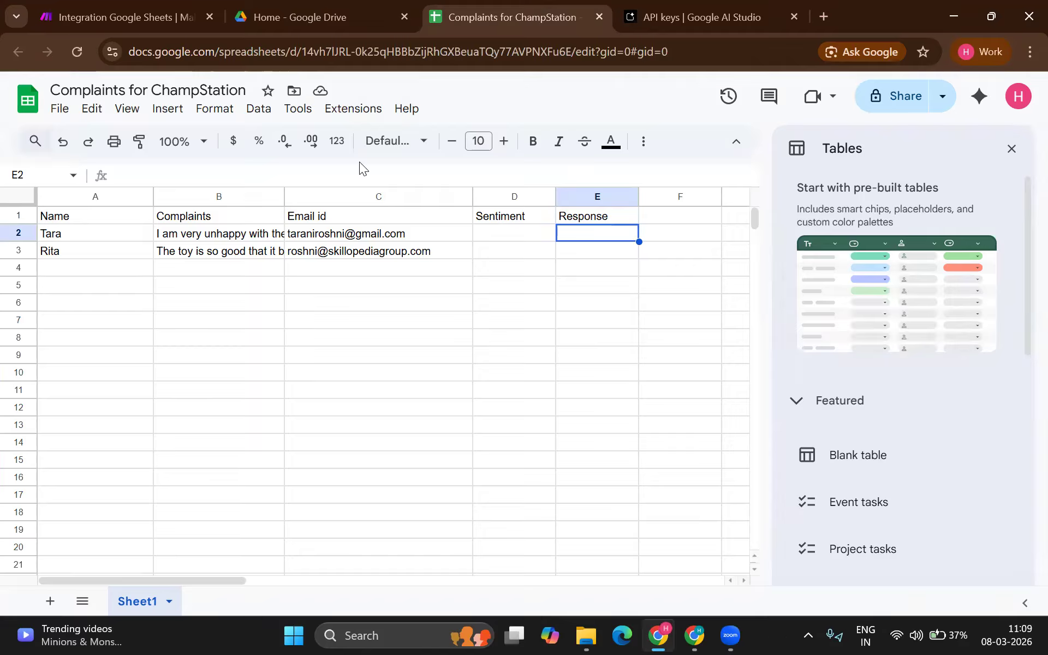
left_click(137, 18)
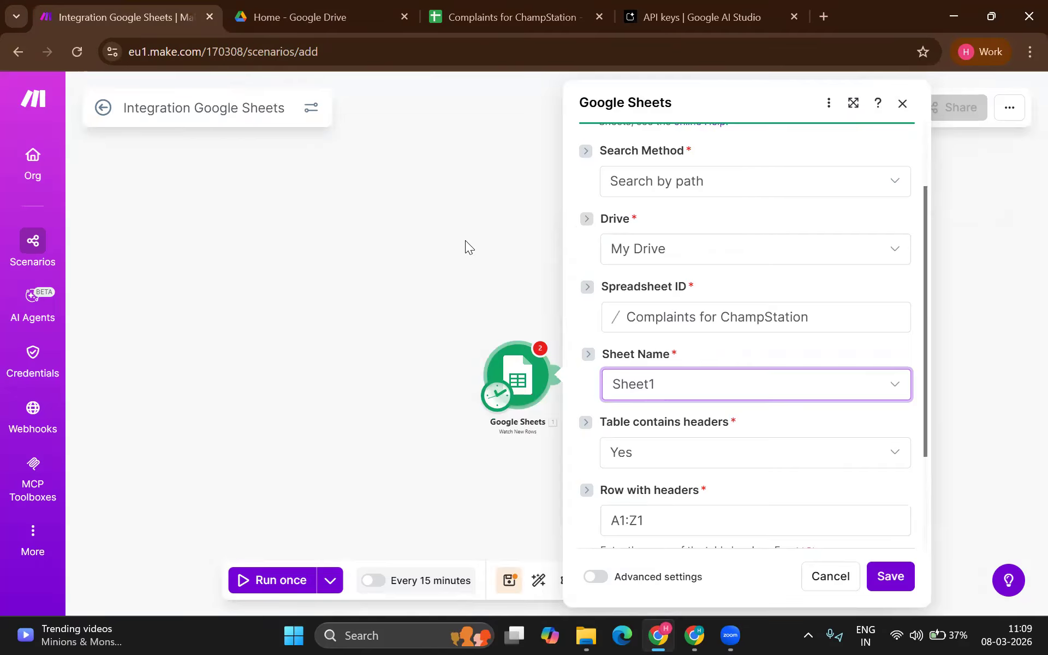
Step: Save the trigger, choosing to process All existing rows from the start
scroll(636, 327, "down", 3)
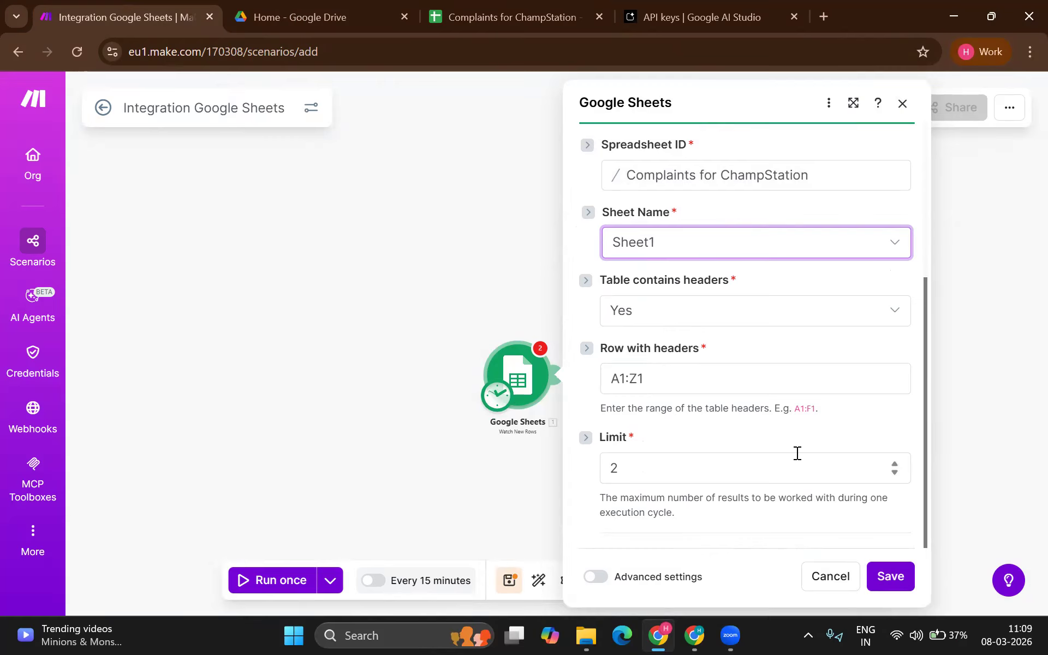
left_click(890, 577)
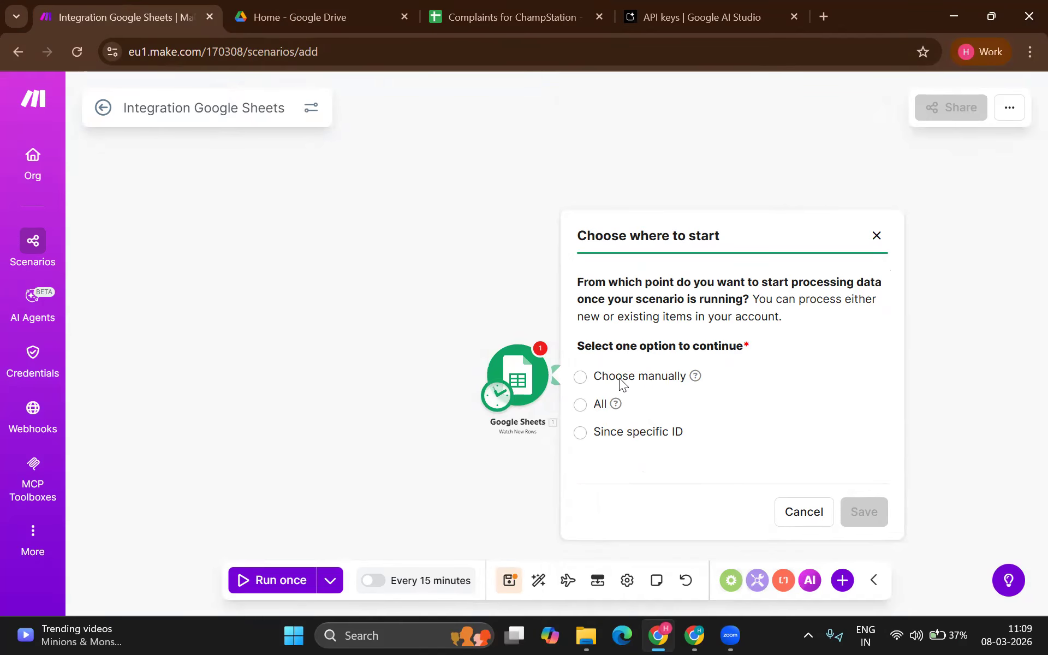
left_click(584, 405)
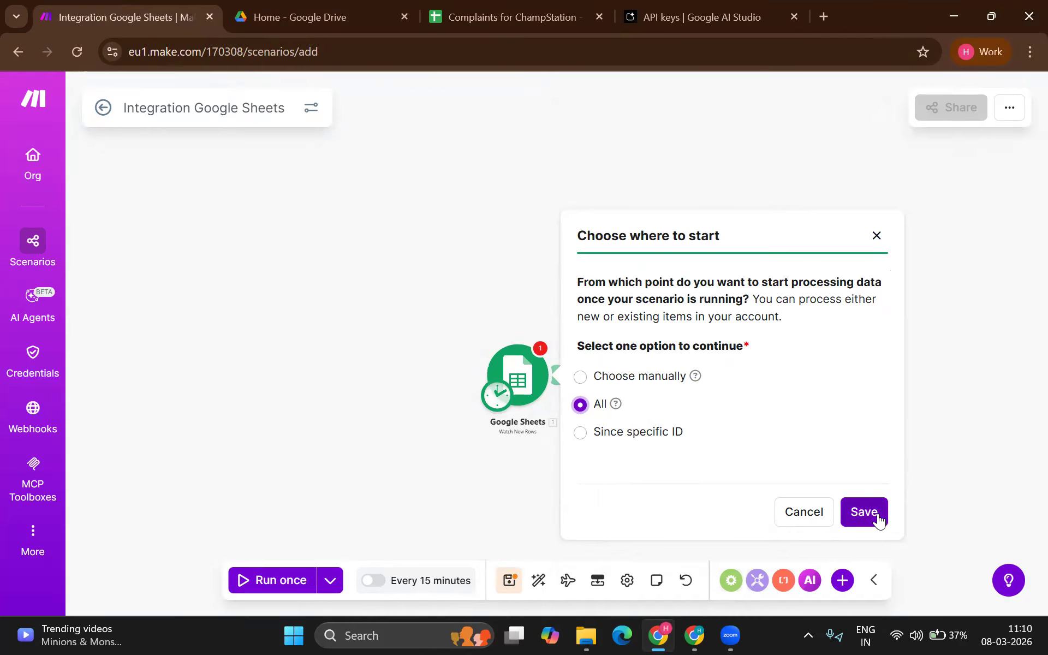
left_click(875, 513)
scroll(579, 376, "up", 4)
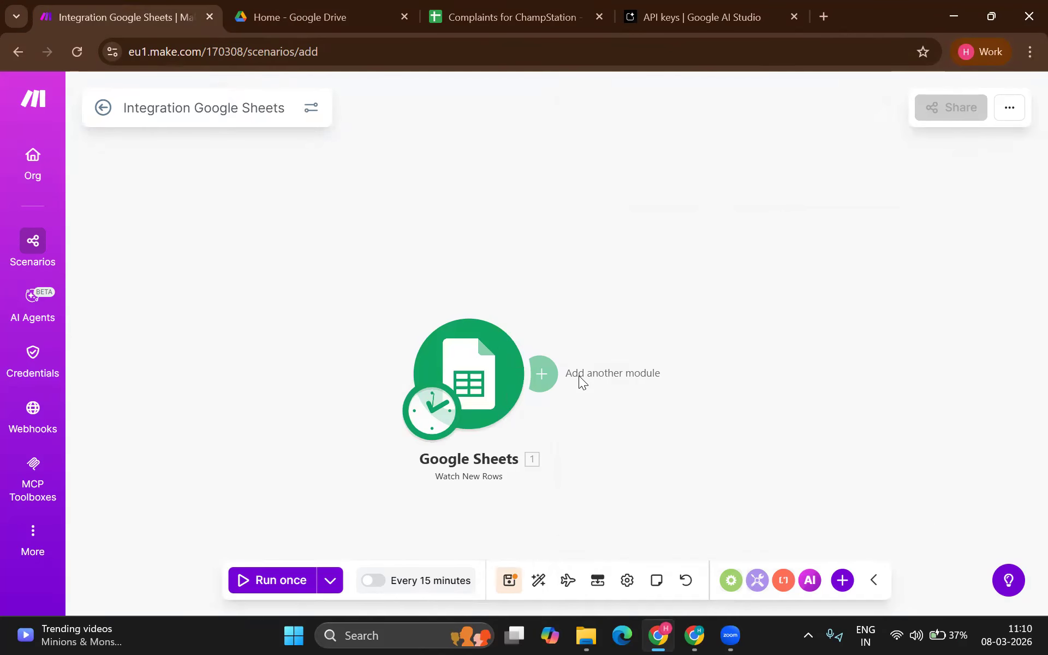
left_click(542, 370)
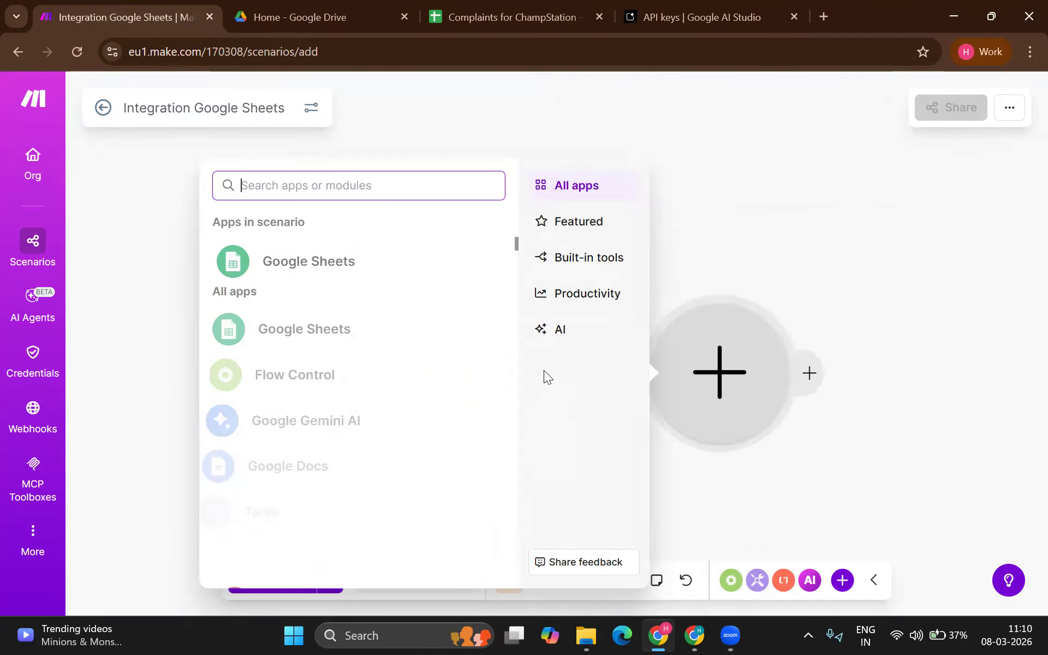
Step: Search 'gem' and add the Google Gemini AI Simple text prompt module after the trigger
type("gem")
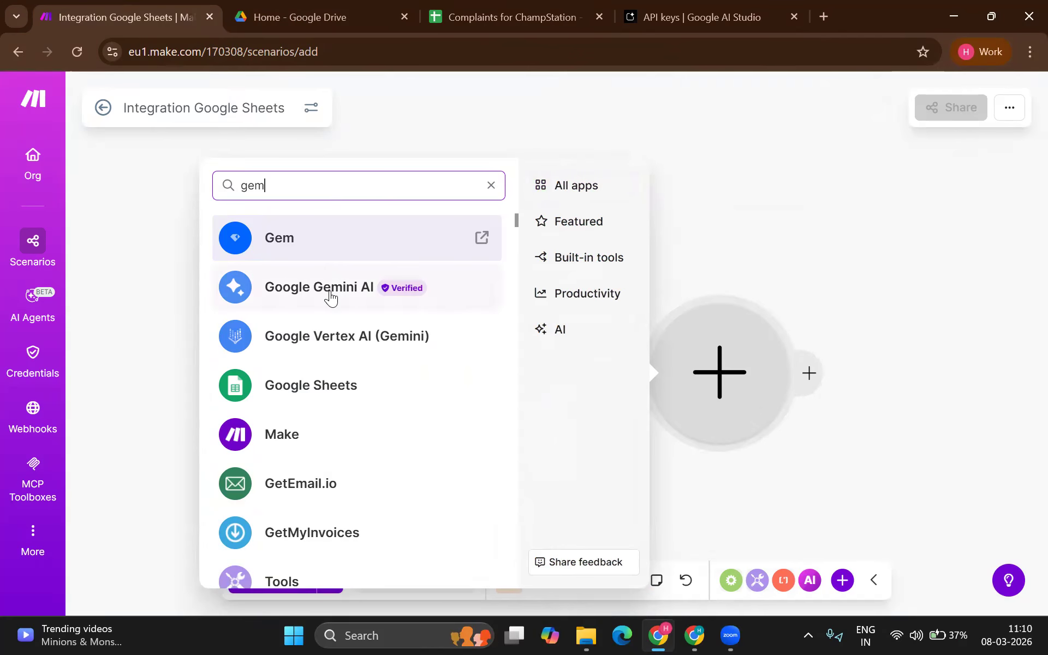
left_click(329, 289)
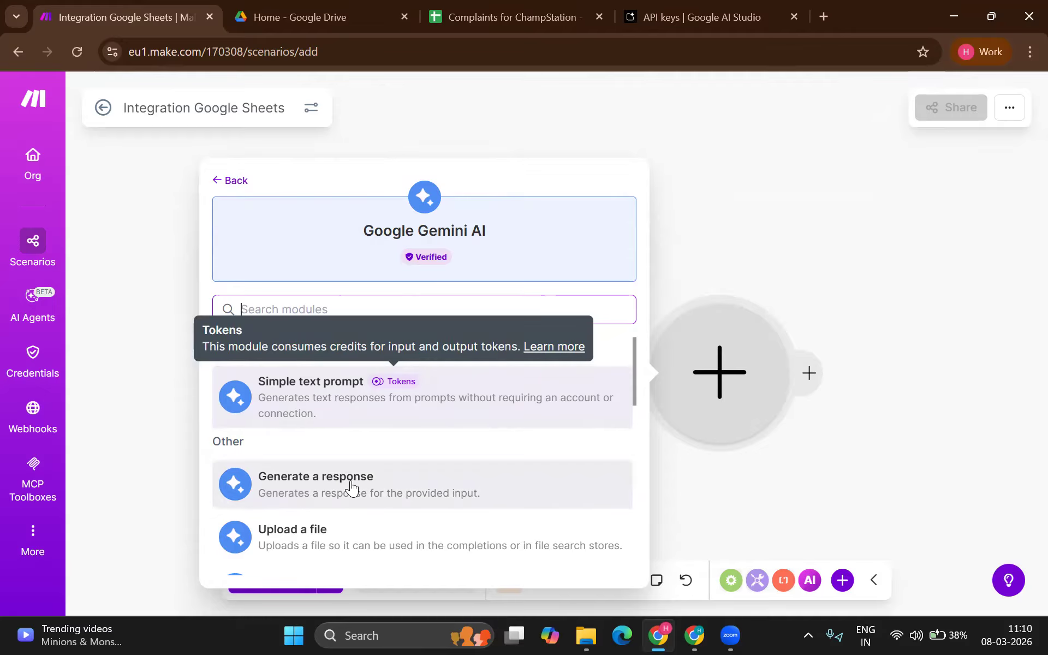
left_click(358, 409)
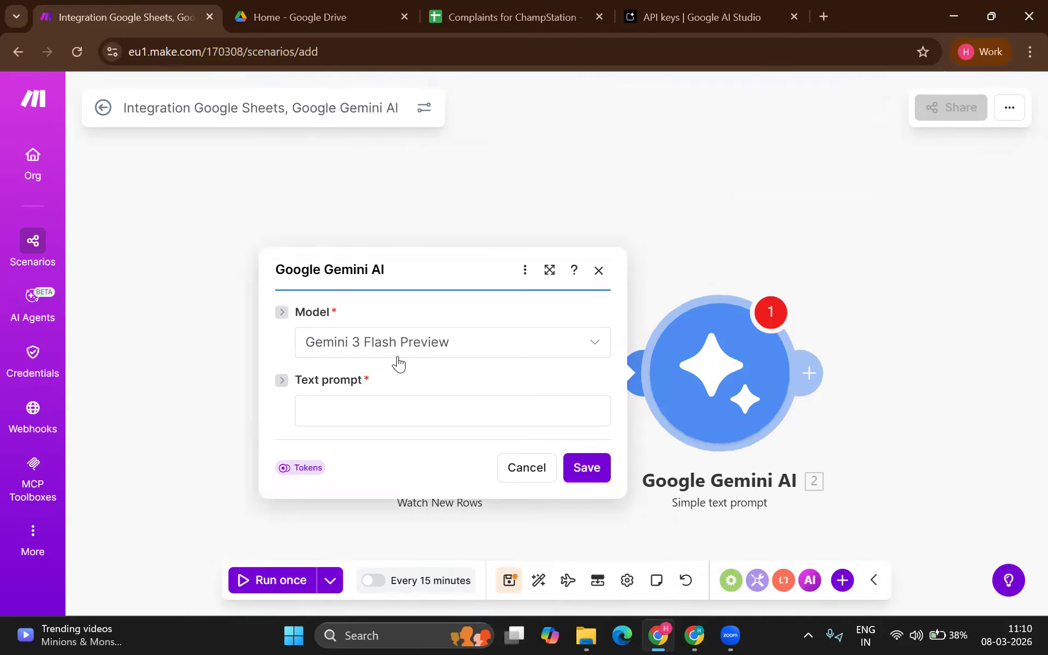
Step: Set the Gemini module's model to Gemini 2.5 Flash
left_click(401, 353)
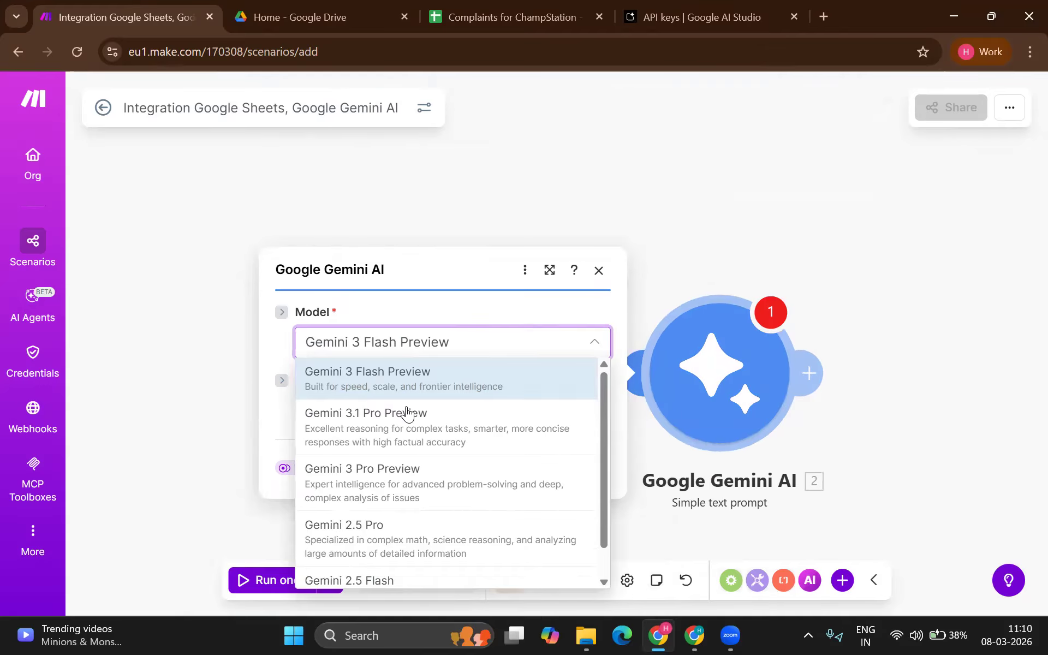
scroll(406, 435, "down", 1)
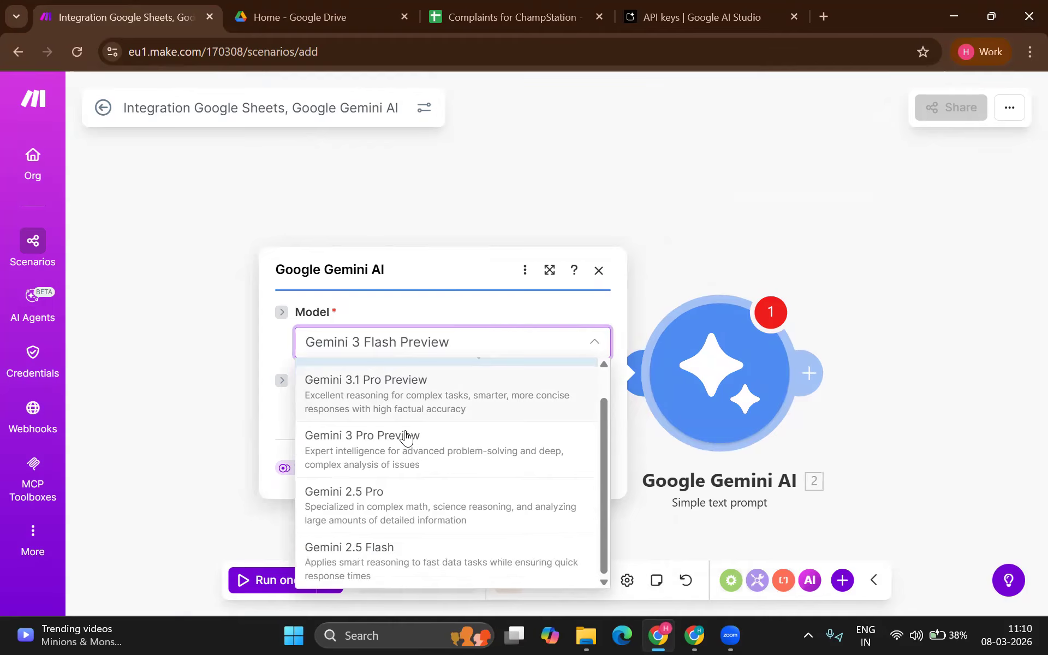
left_click(410, 544)
Step: Begin the prompt 'Your job is to read the review of this customer', inserting Name (A) and Complaints (B)
left_click(434, 421)
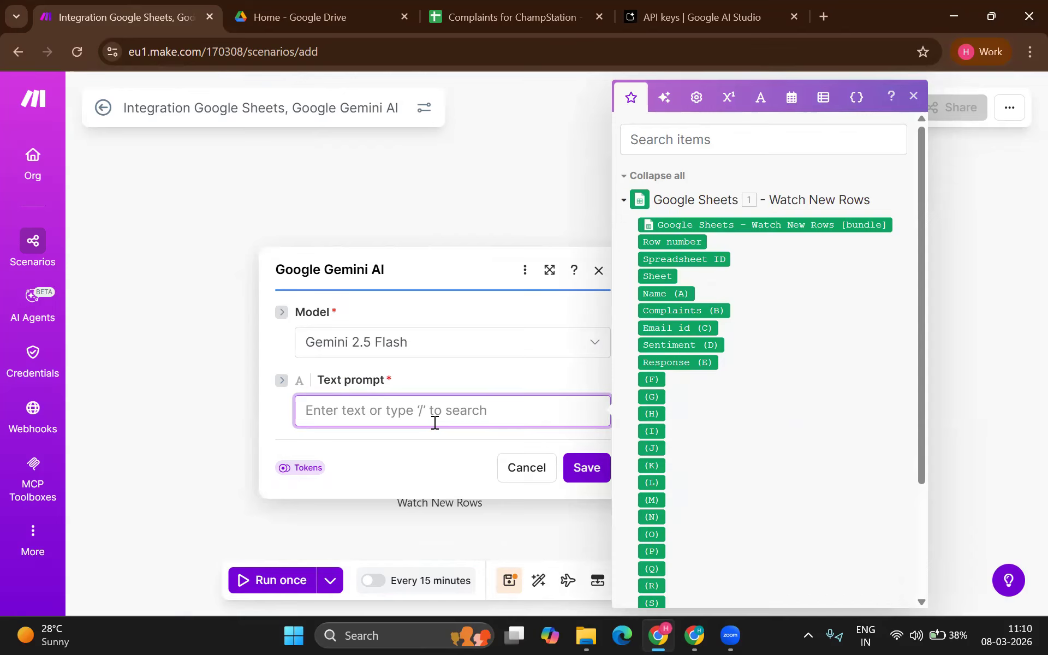
type("Your j")
type("ob u")
type("s to")
key("BackSpace")
key("BackSpace")
key("BackSpace")
key("BackSpace")
key("BackSpace")
key("BackSpace")
type("is to ")
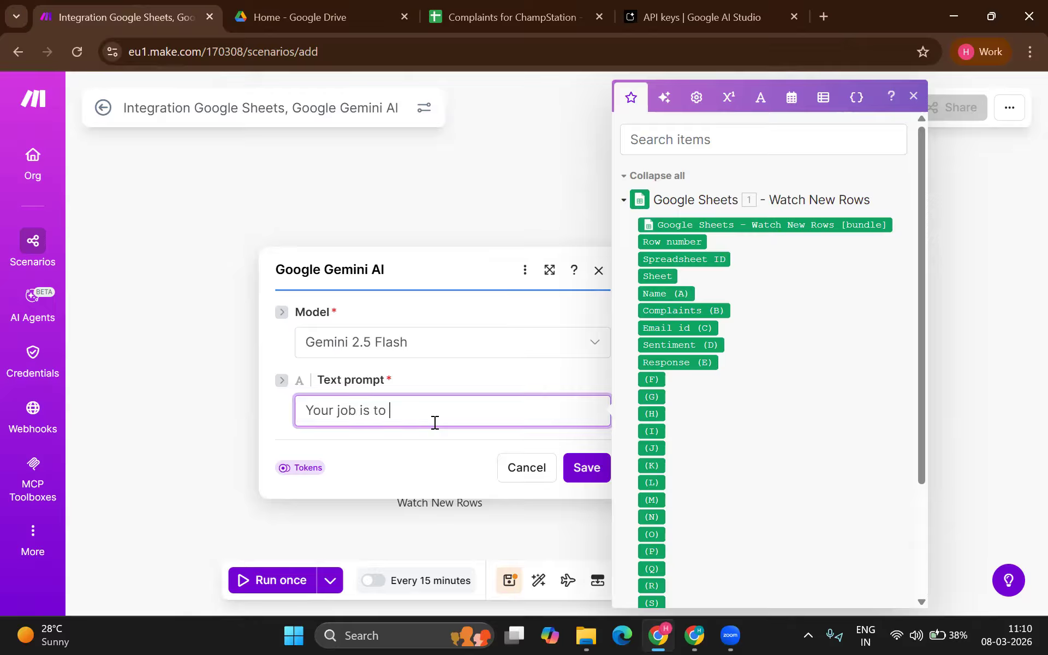
type("read the reviwew of thsi cust")
key("BackSpace")
key("BackSpace")
key("BackSpace")
key("BackSpace")
type("e customer, his name is")
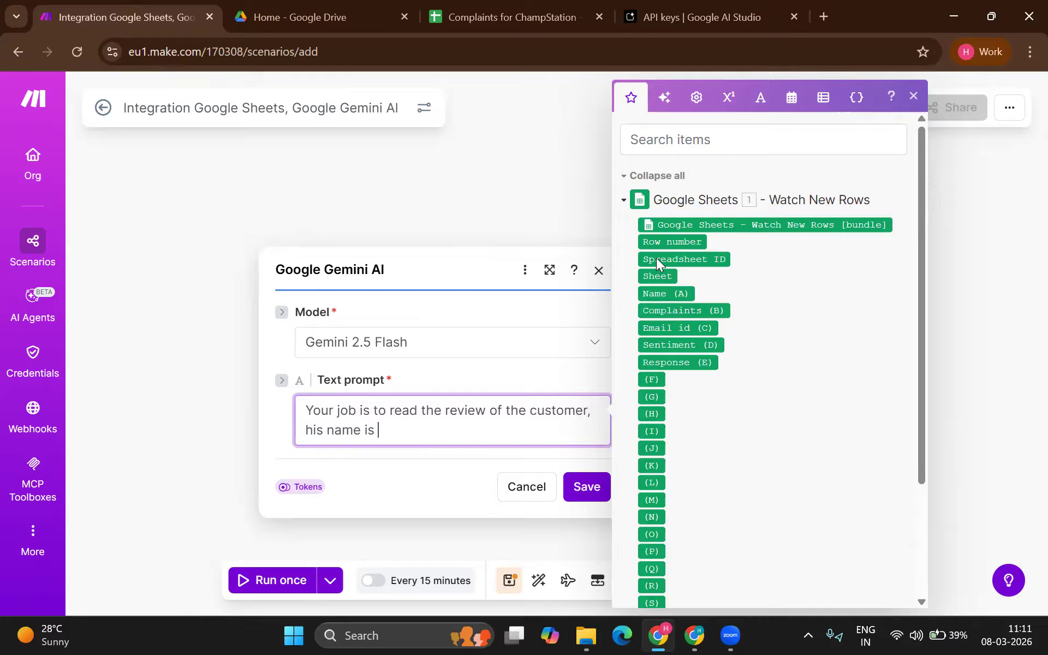
left_click_drag(653, 294, 438, 436)
type(", the comp")
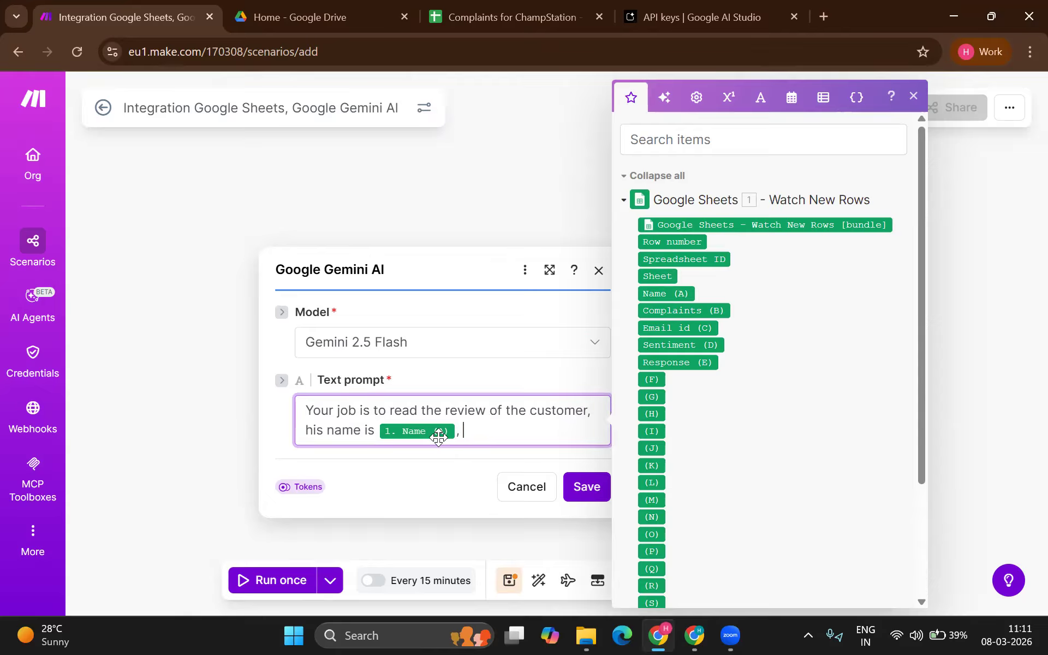
type("aint")
key("BackSpace")
key("BackSpace")
key("BackSpace")
key("BackSpace")
key("BackSpace")
key("BackSpace")
key("BackSpace")
type("review is")
left_click_drag(650, 310, 556, 433)
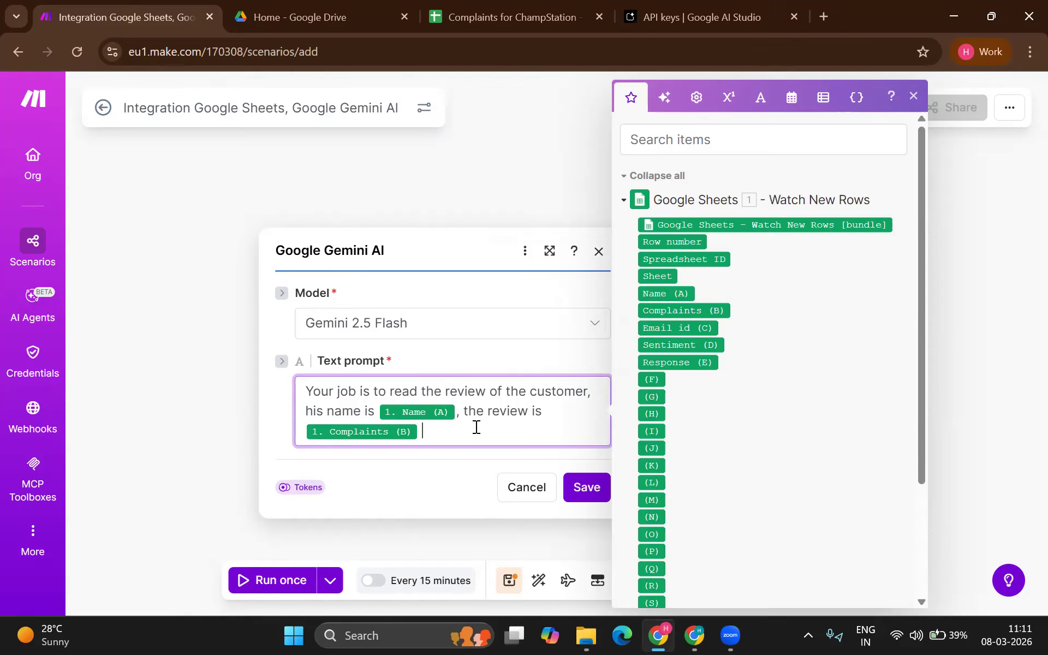
Step: Finish the prompt by asking whether the review is positive, negative, sarcastic or neutral, then save
type(". Your")
key("BackSpace")
key("BackSpace")
type("our jibs")
key("BackSpace")
key("BackSpace")
type("ob is to tell me whether h")
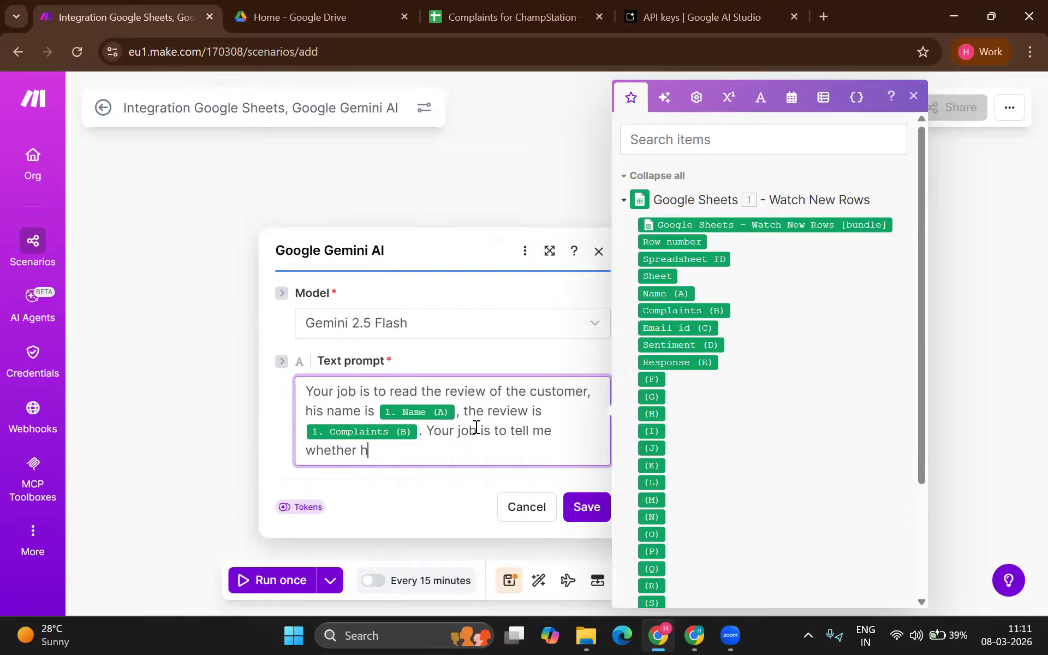
key("BackSpace")
type("this review ")
type("is positive, ne")
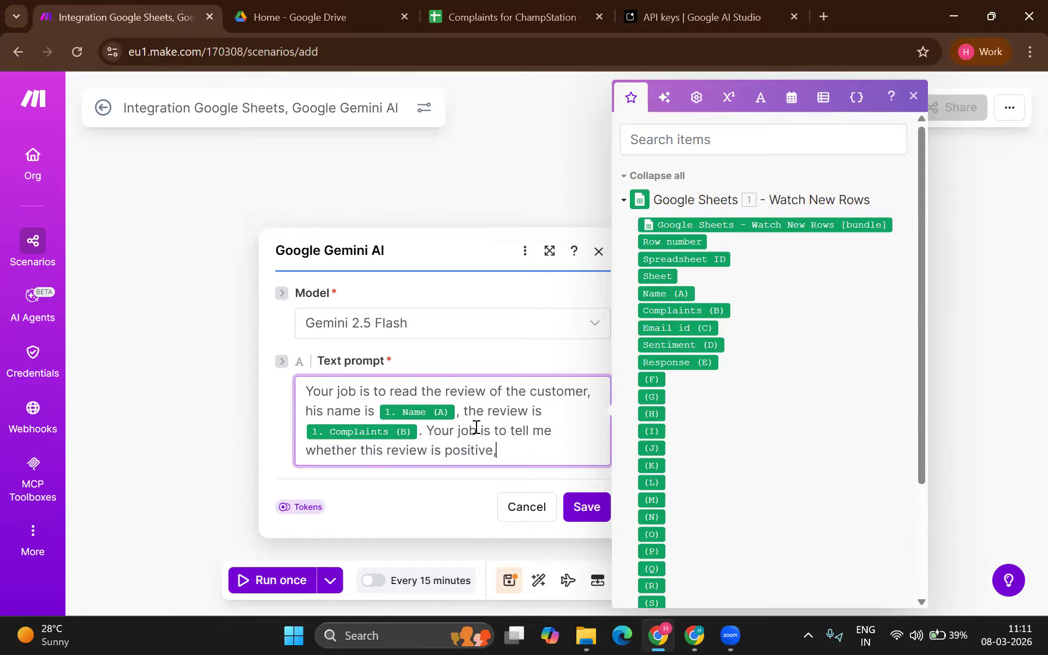
type("gative or")
key("BackSpace")
key("BackSpace")
key("BackSpace")
key("BackSpace")
type(", sarcastic or neytral")
key("BackSpace")
key("BackSpace")
key("BackSpace")
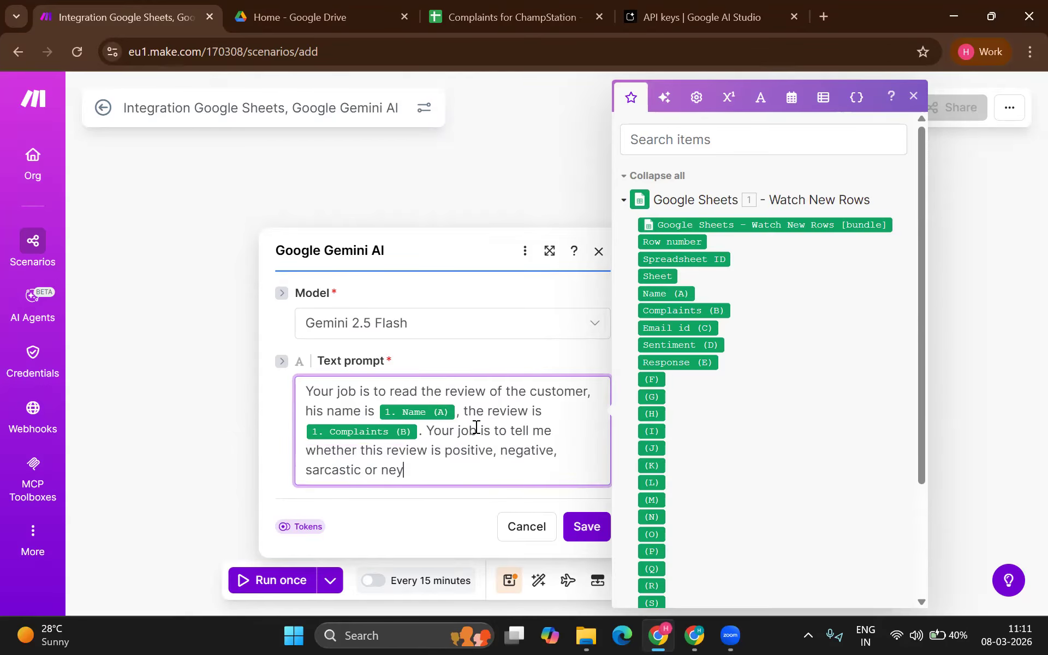
type("utral")
key("ctrl+a")
left_click(595, 529)
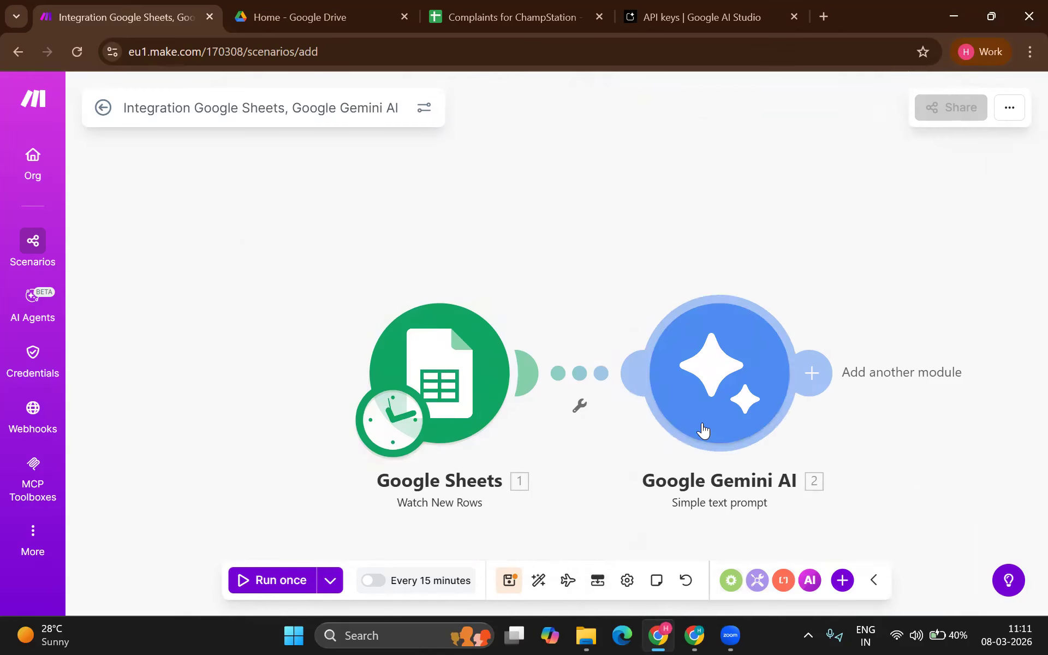
Step: Add a Google Sheets Update a Row module after Gemini and pick a Google connection
left_click(811, 373)
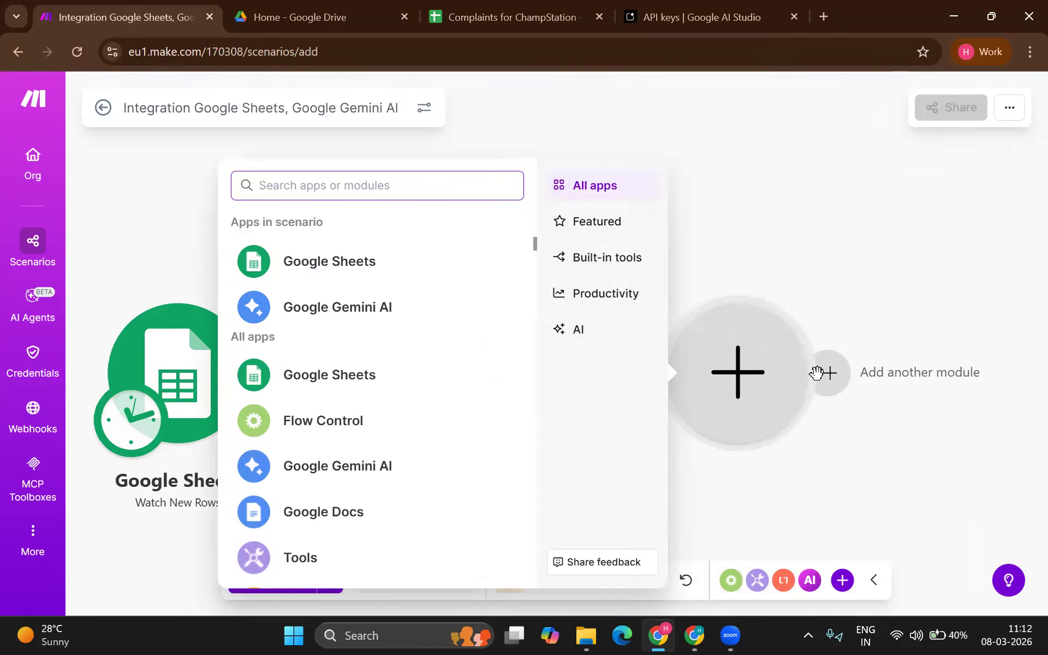
left_click(333, 264)
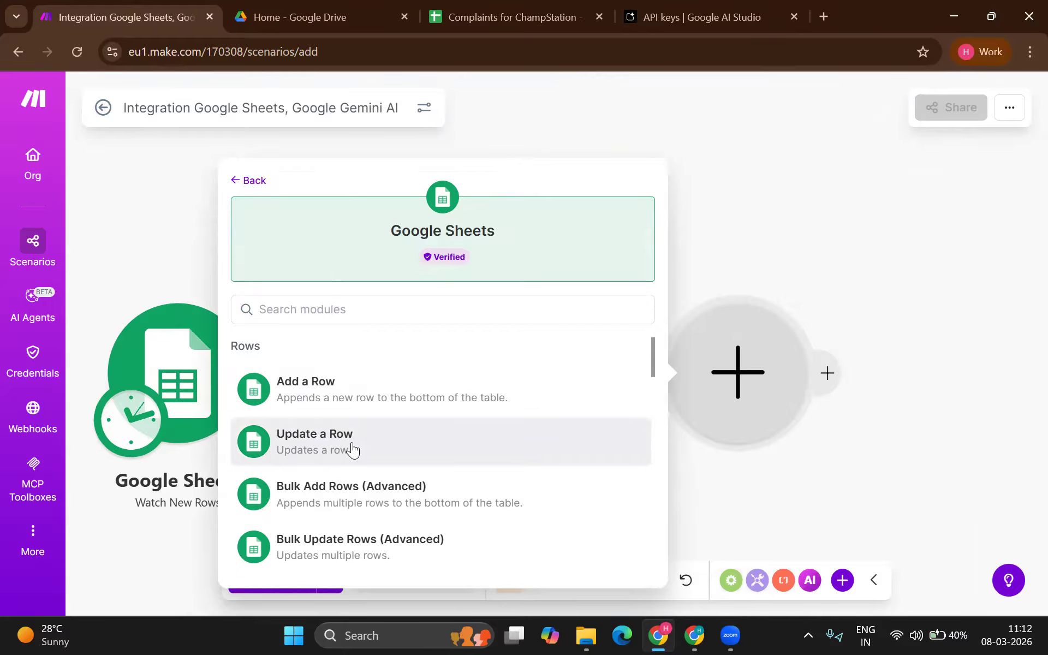
left_click(352, 449)
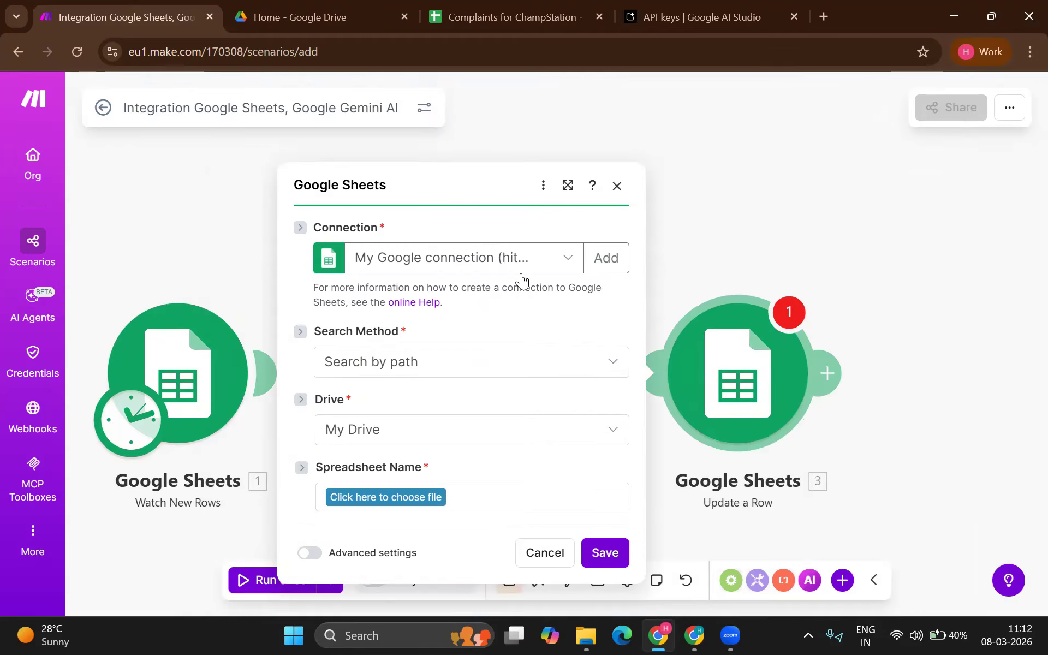
left_click(520, 276)
left_click(516, 297)
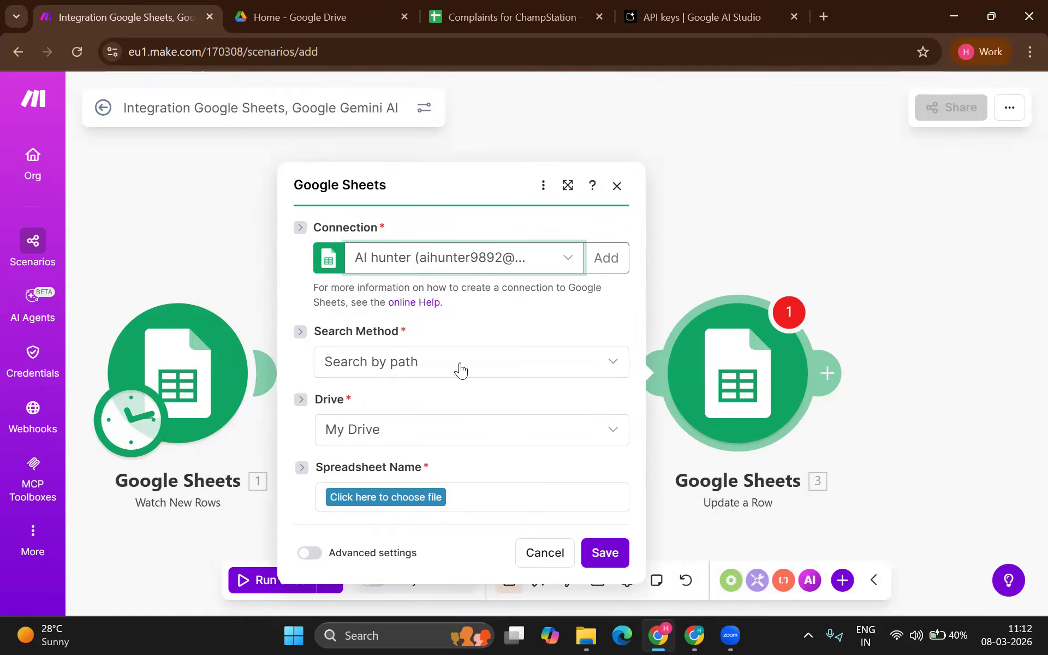
Step: Search the spreadsheet files for 'comp', then switch to a different Google connection
left_click(409, 495)
type("c")
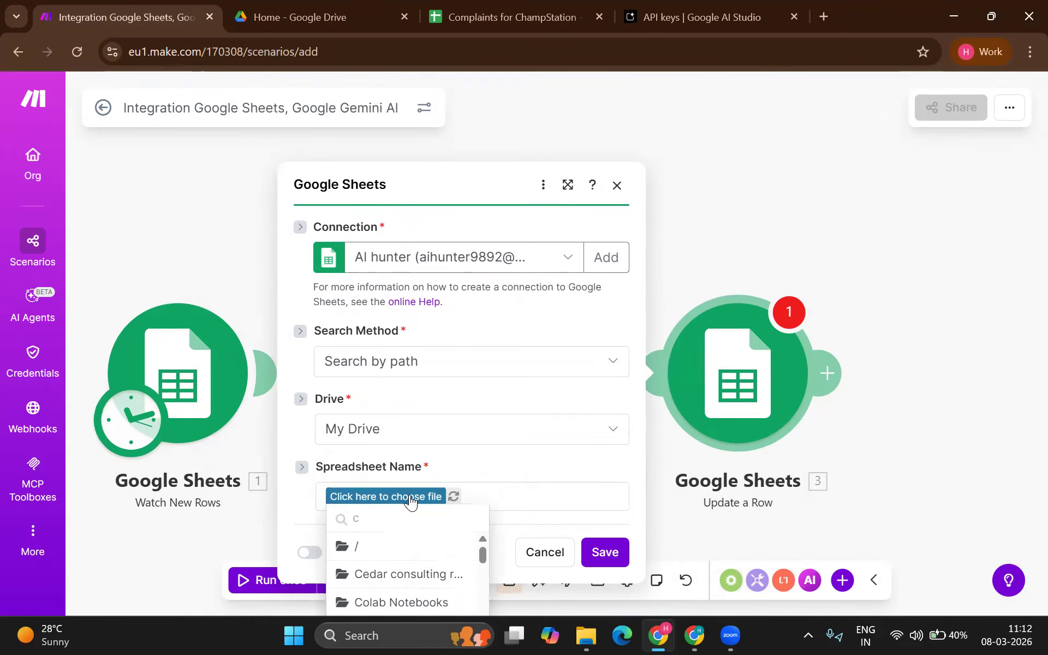
type("ompl")
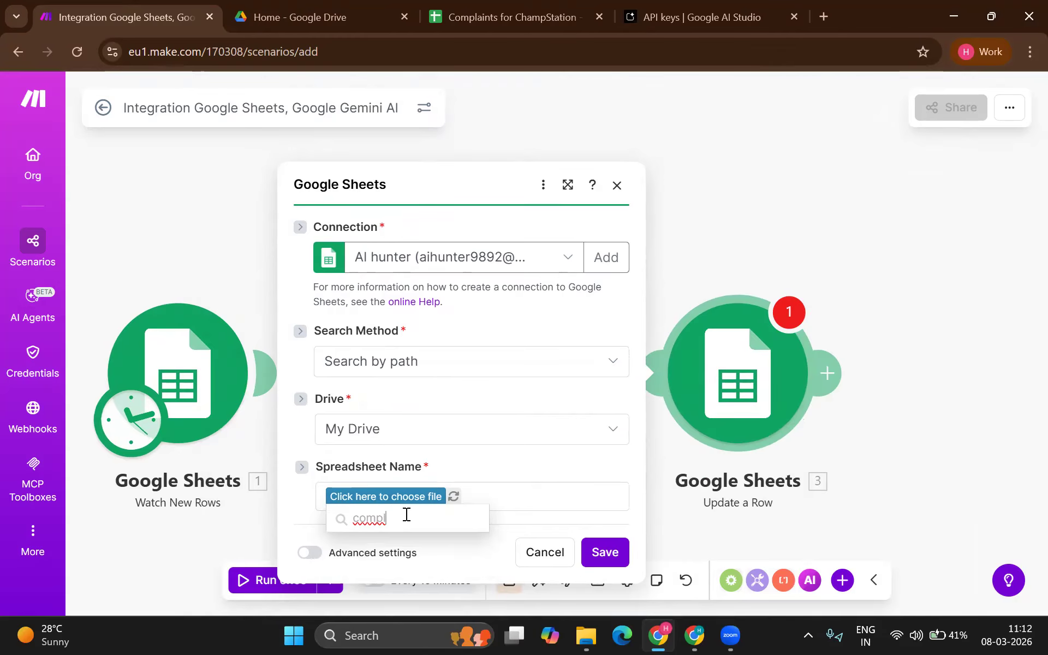
key("BackSpace")
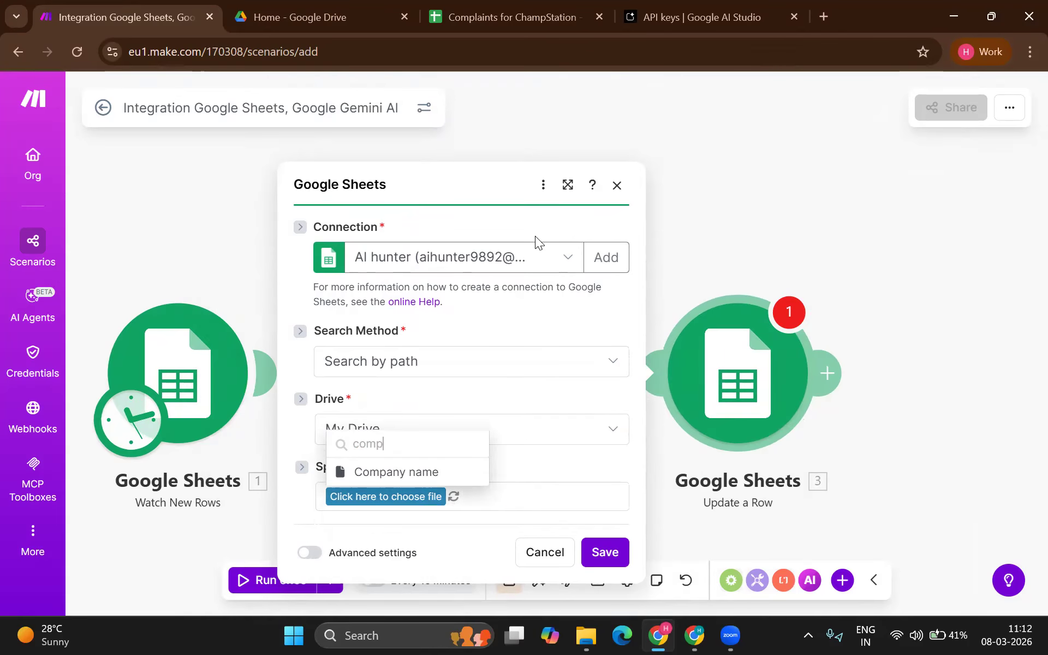
left_click(541, 252)
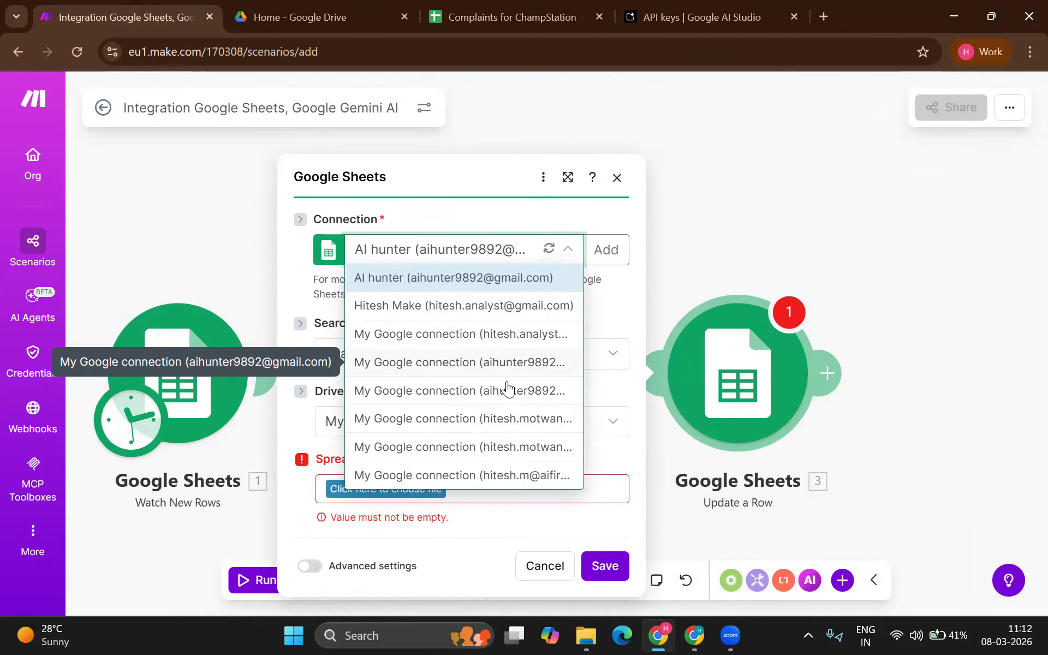
left_click(512, 476)
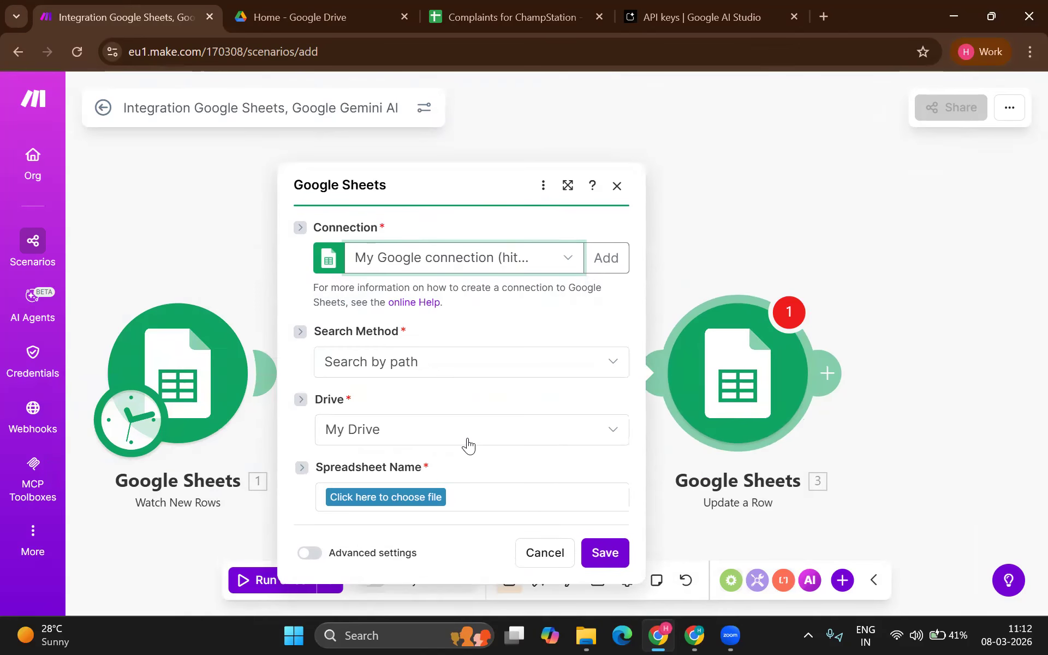
Step: Choose Complaints for ChampStation from the My Drive root and select Sheet1
left_click(412, 496)
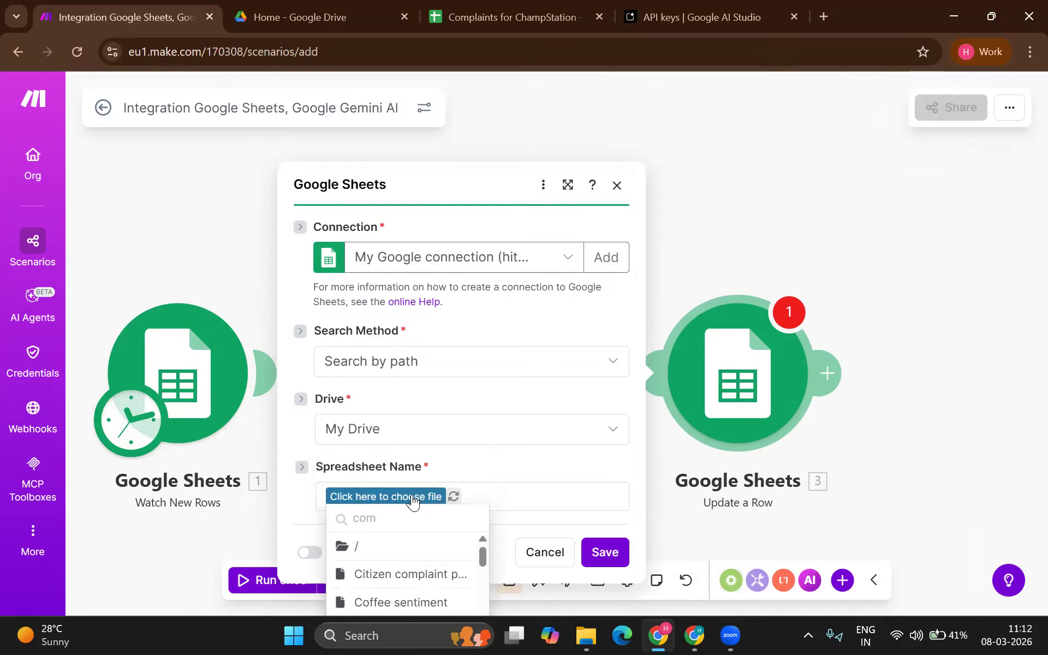
left_click(411, 542)
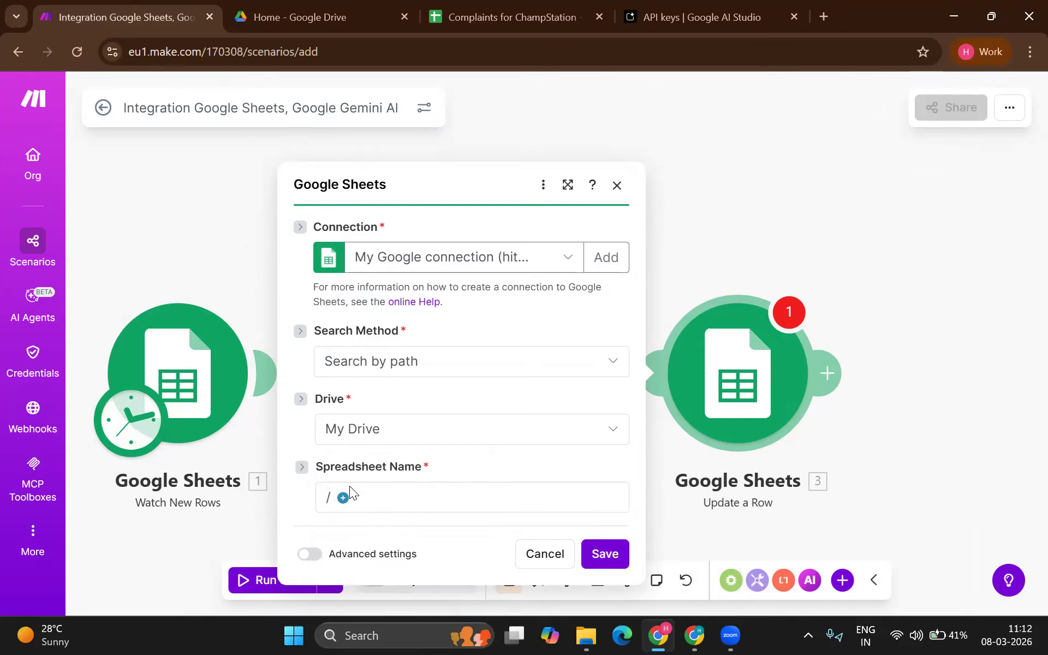
left_click(342, 501)
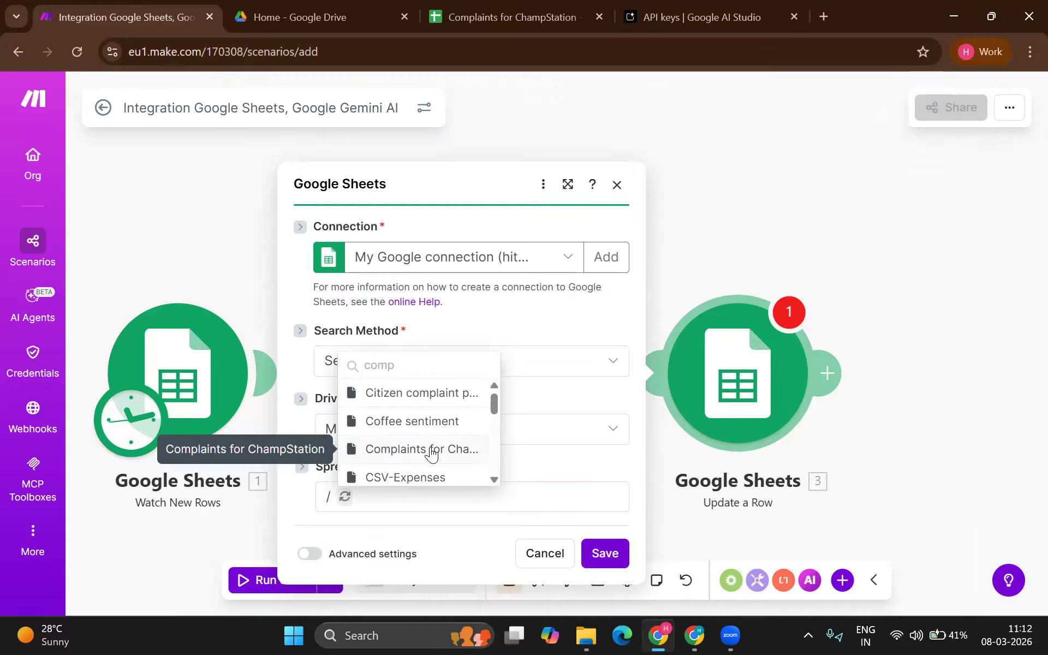
left_click(429, 452)
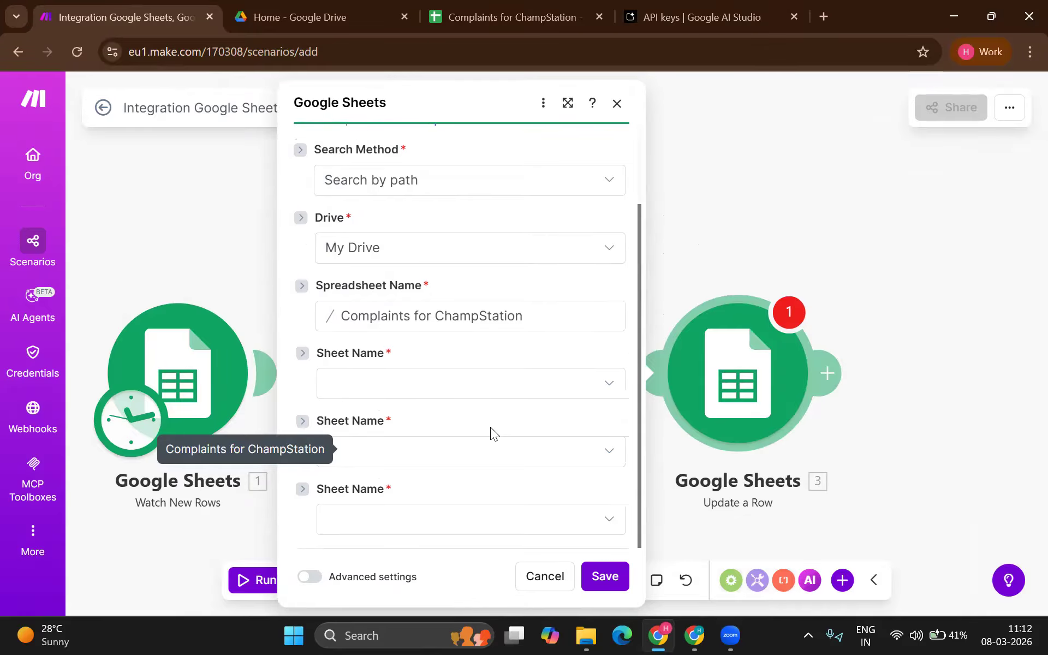
left_click(480, 391)
left_click(463, 411)
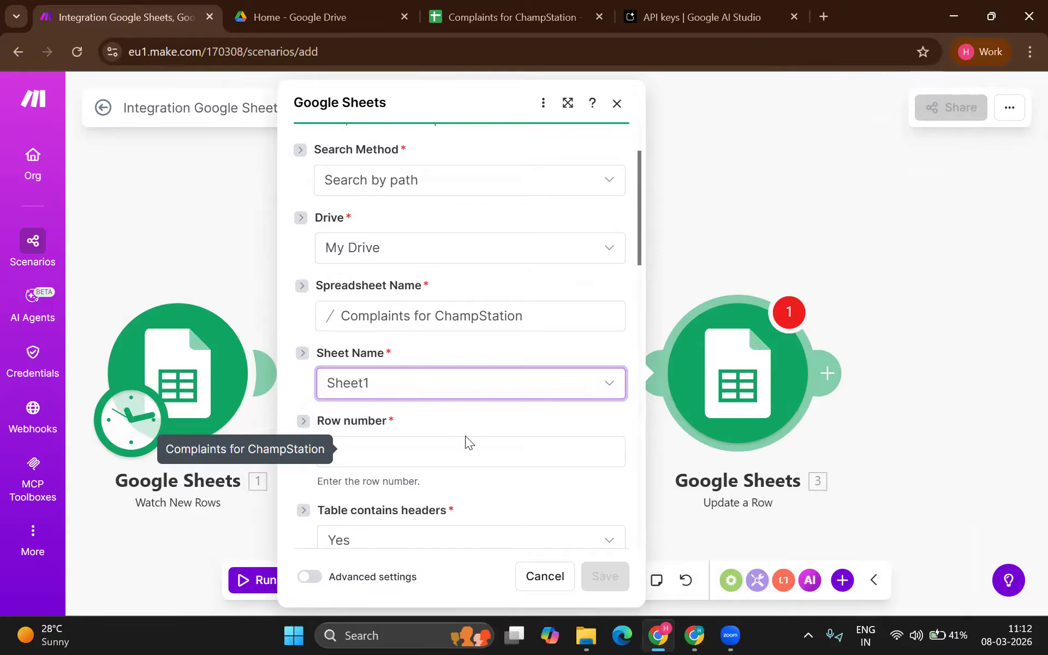
left_click(466, 440)
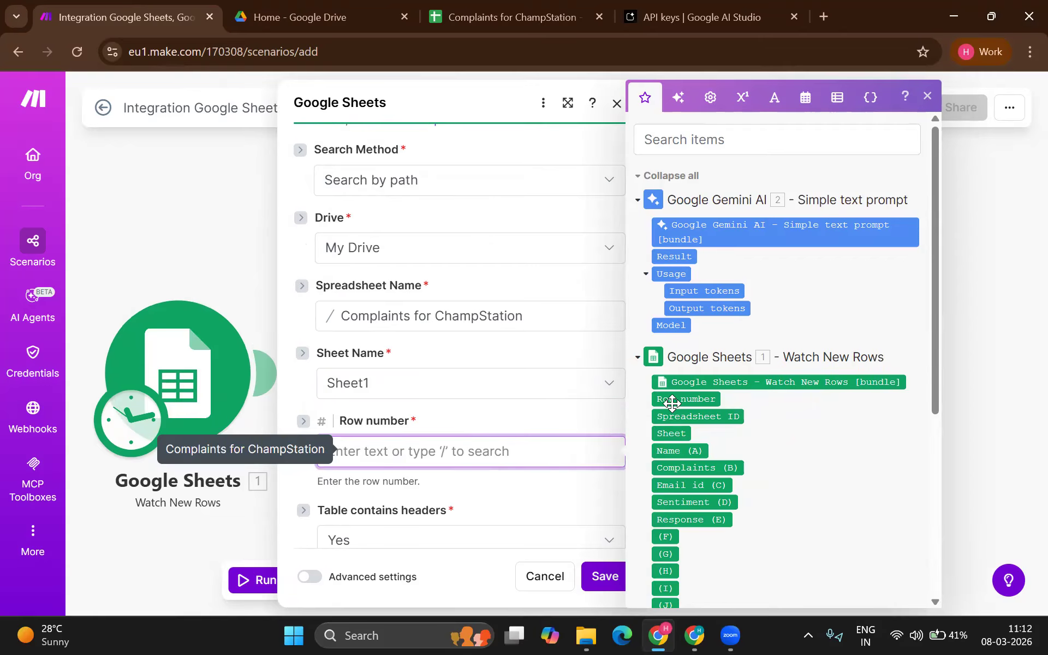
Step: Map the trigger's Row number into Row number and Gemini's Result into Sentiment (D), then save
left_click_drag(685, 398, 504, 452)
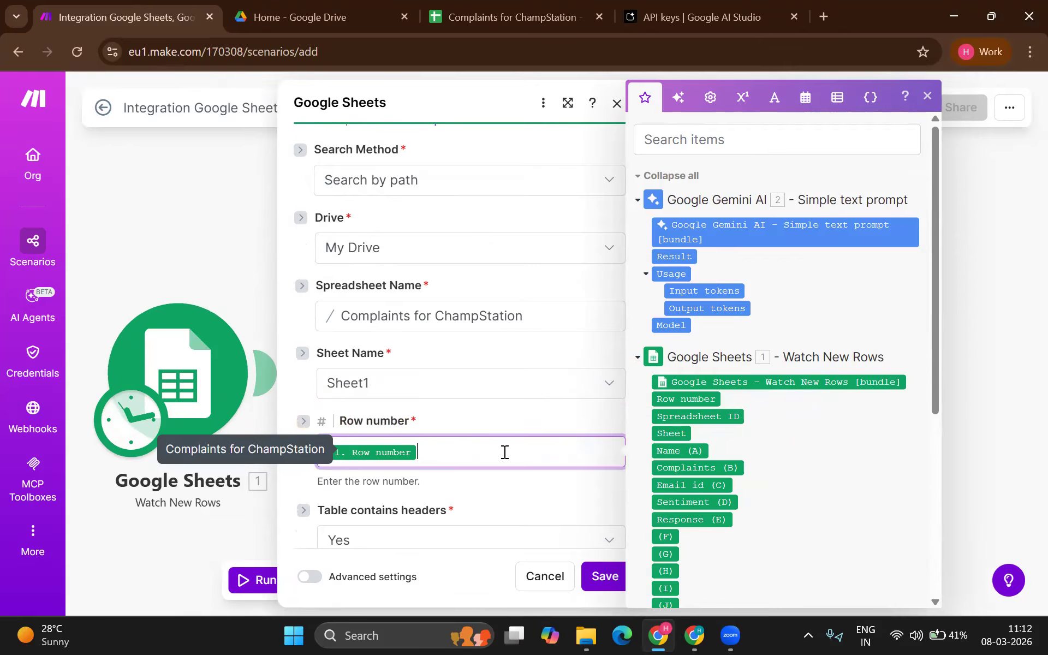
right_click(503, 451)
left_click(464, 489)
scroll(464, 489, "down", 5)
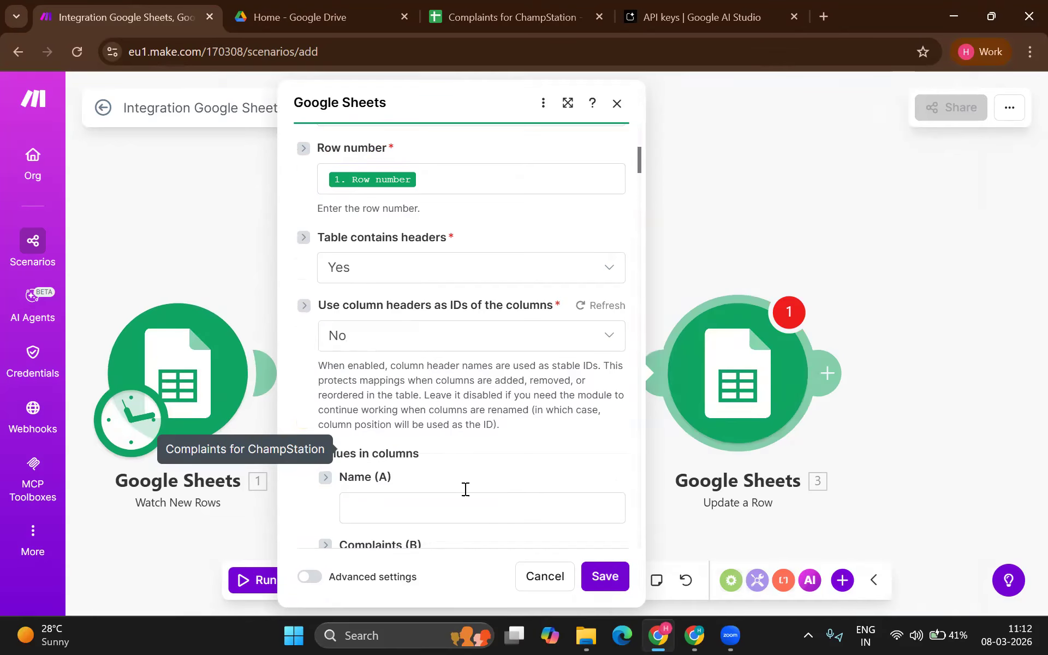
scroll(436, 407, "down", 4)
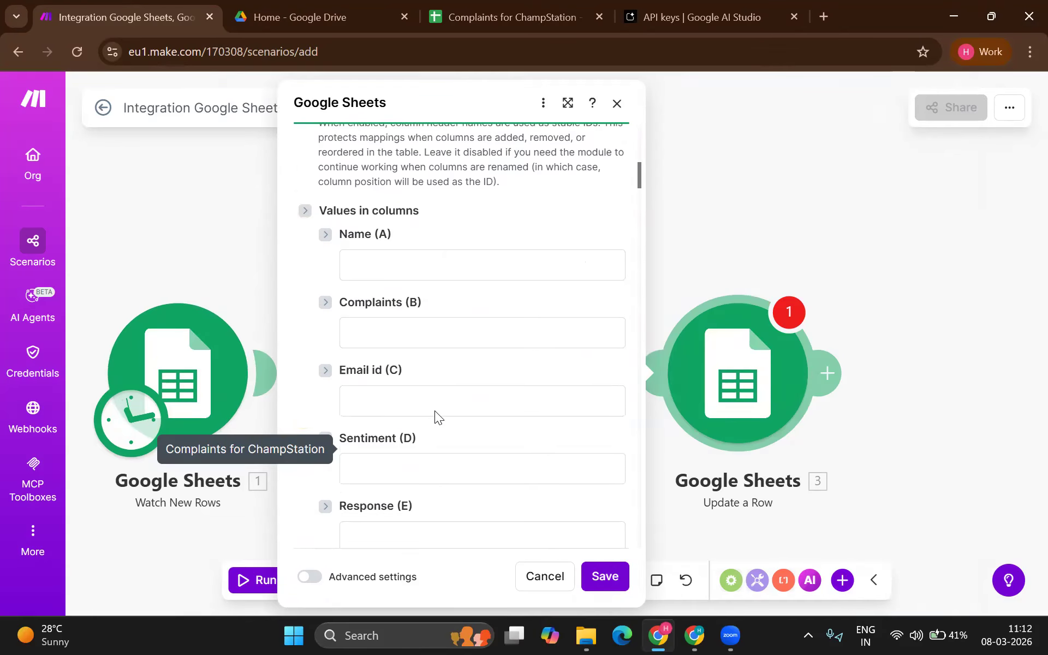
left_click(432, 465)
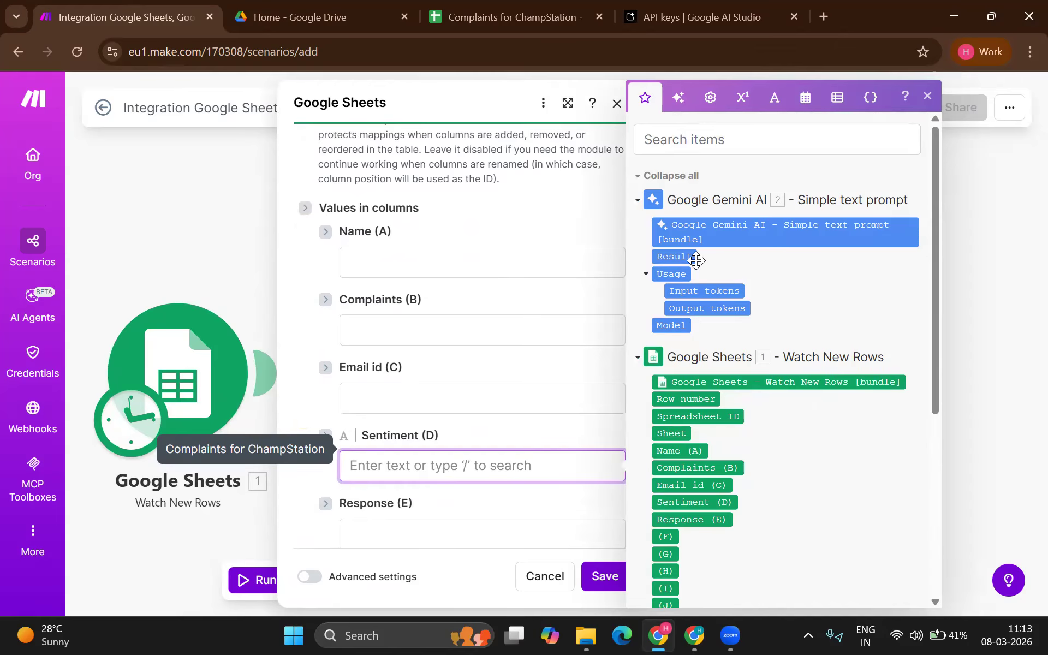
left_click_drag(692, 255, 473, 468)
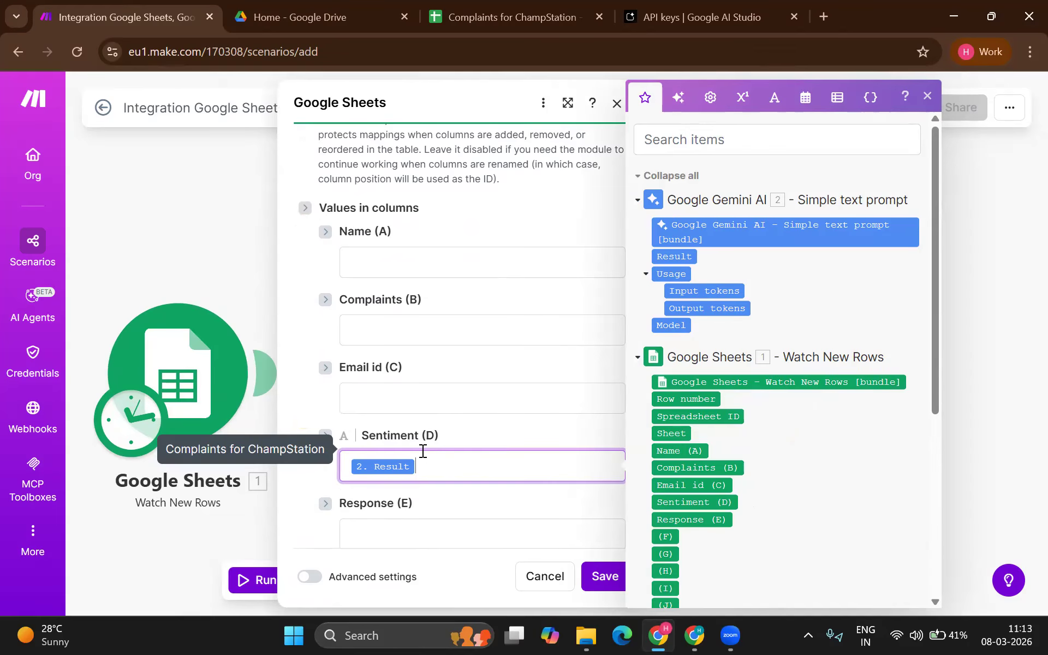
left_click(603, 579)
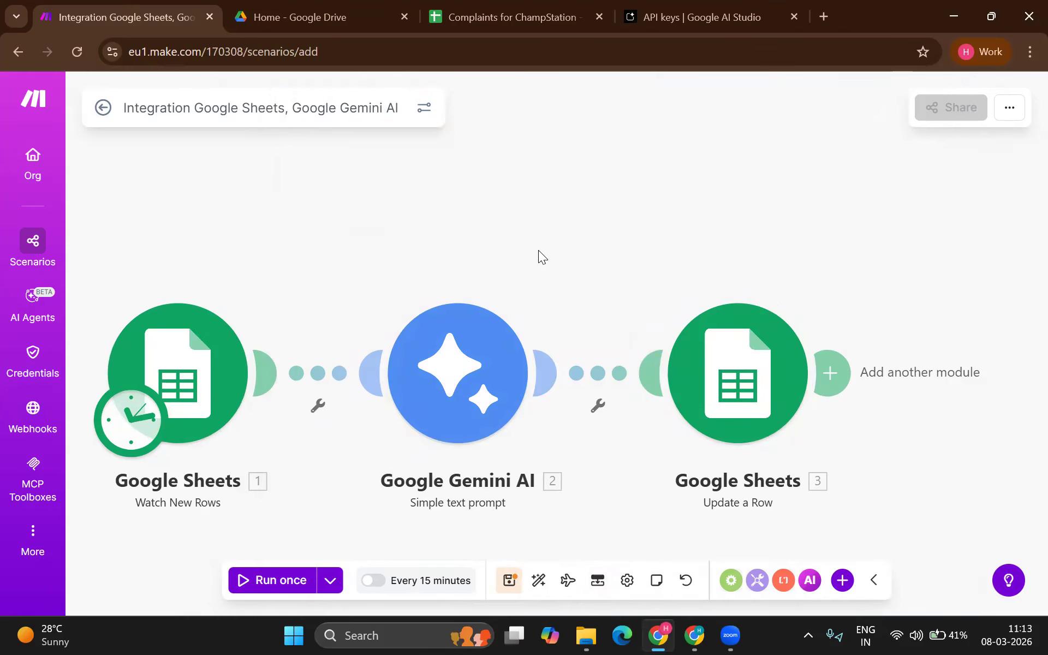
Step: Move the Make editor into its own maximized window and run the scenario once
left_click(517, 15)
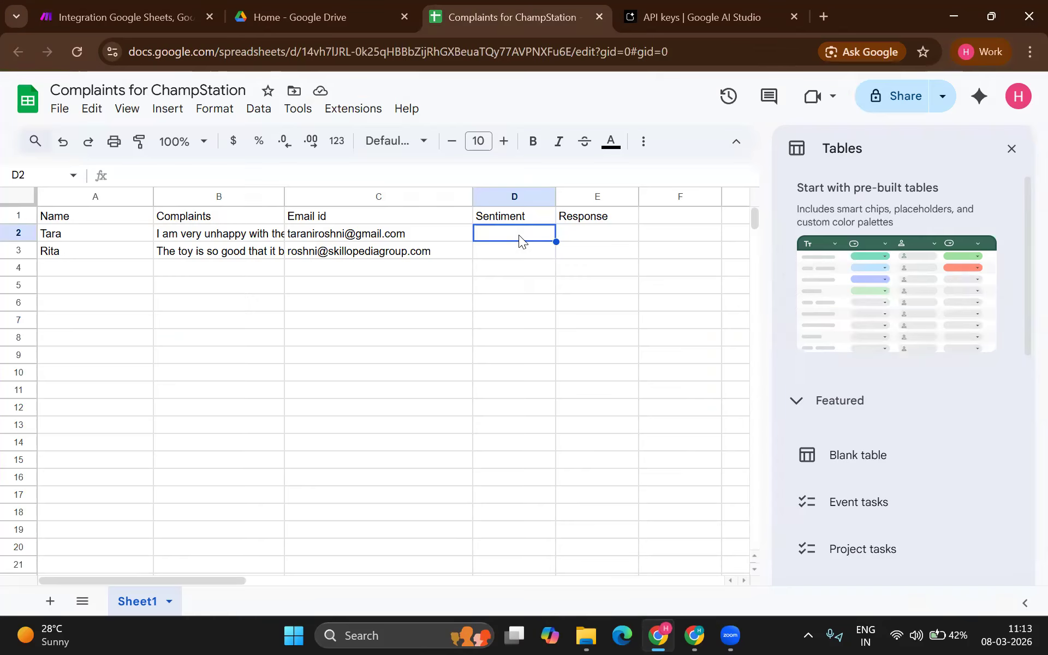
left_click_drag(137, 6, 225, 308)
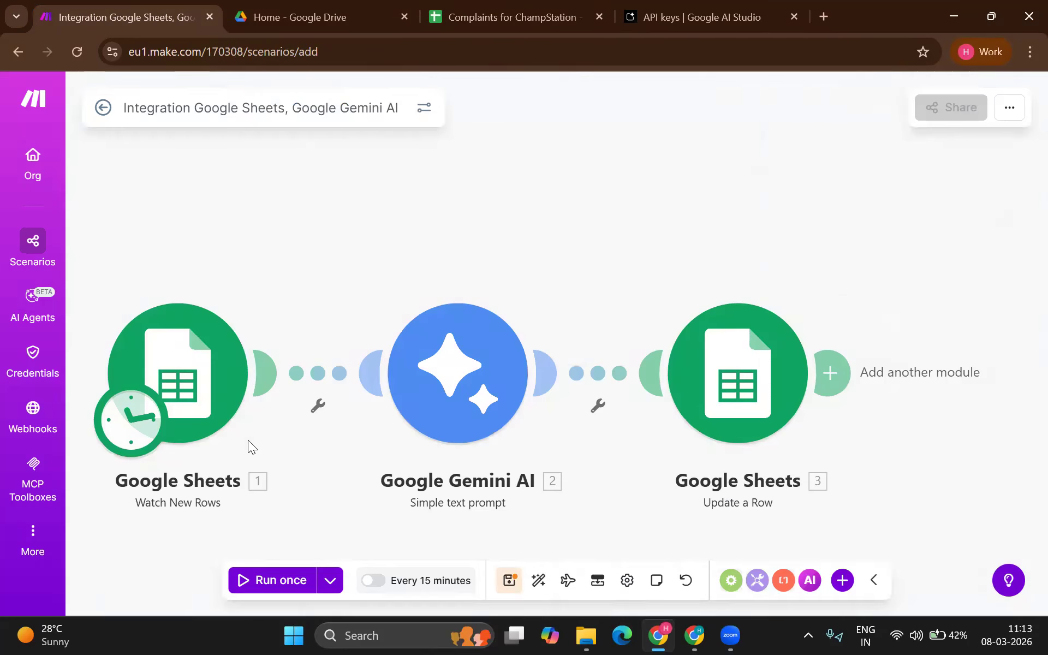
double_click(444, 322)
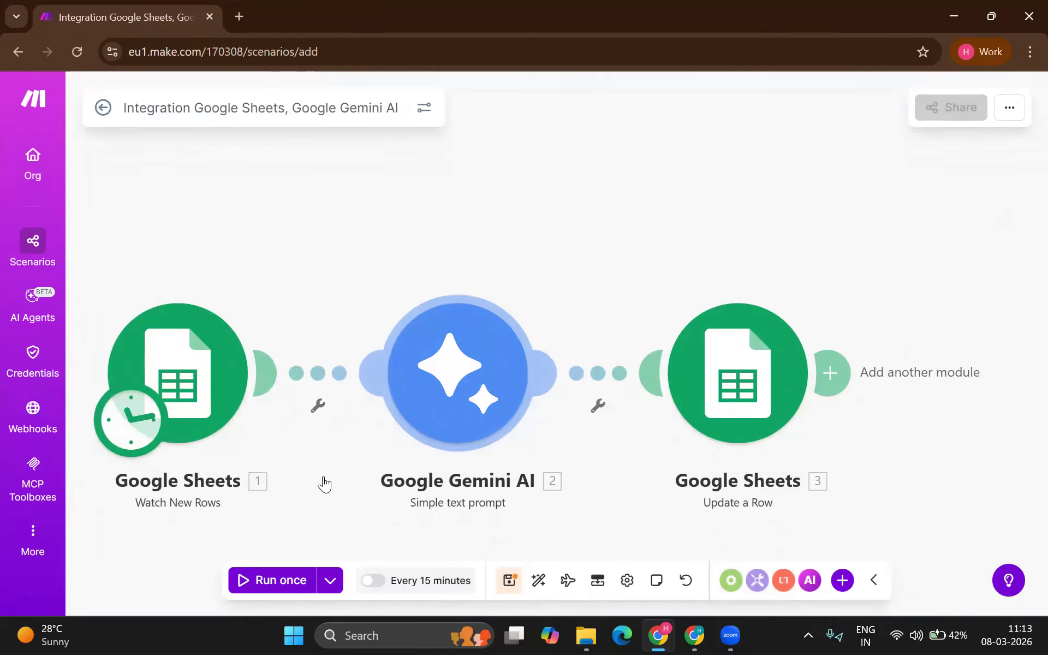
left_click(276, 584)
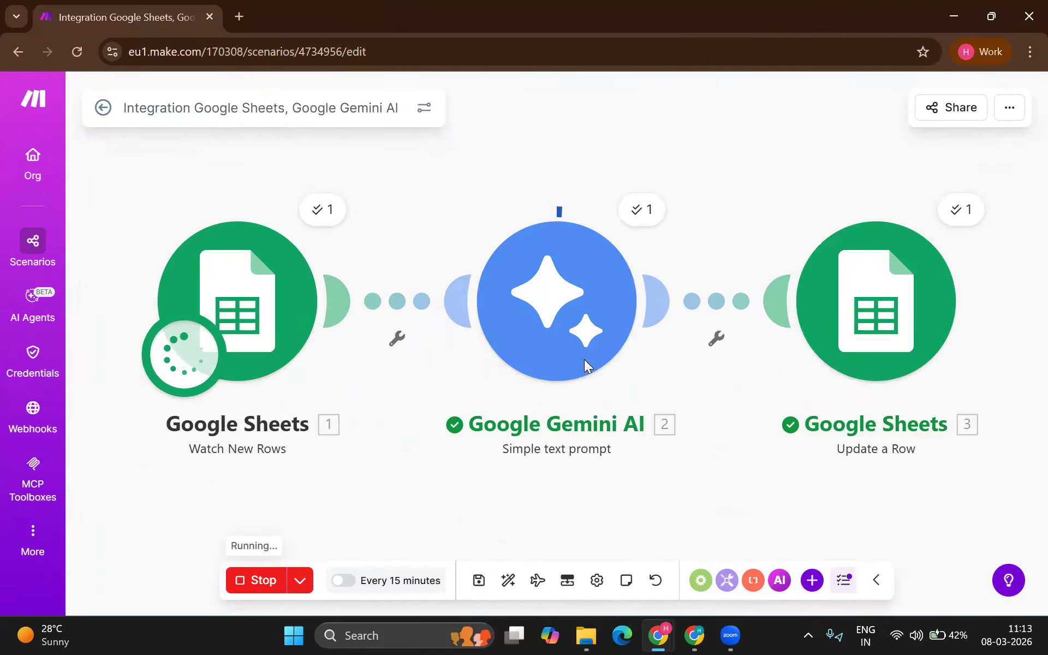
key("alt+Tab")
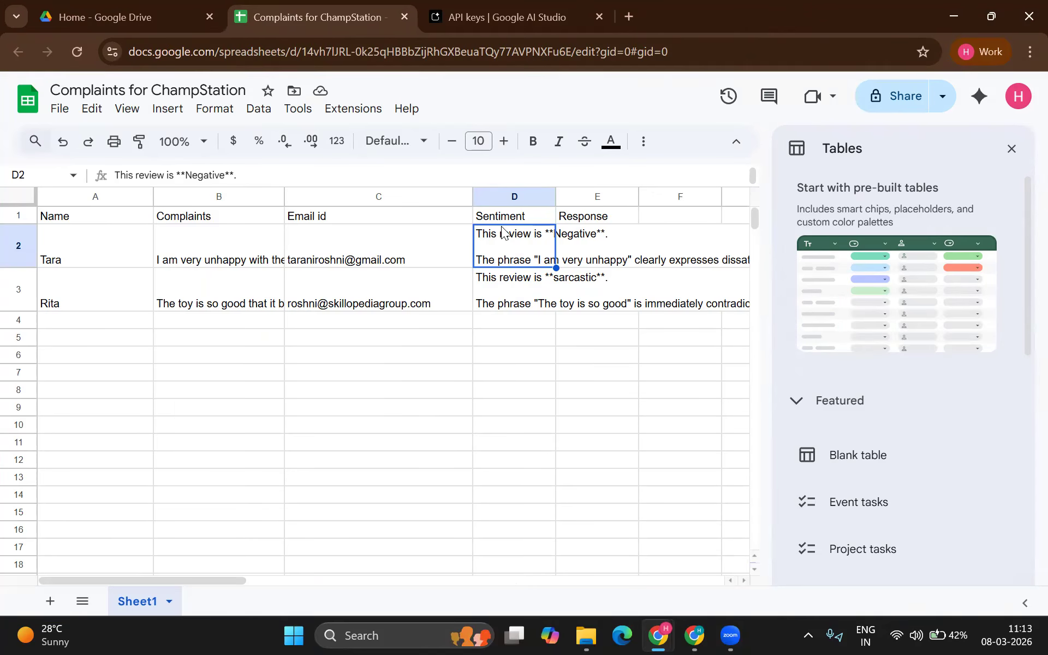
Step: Return to the Make scenario editor after checking the Sentiment verdicts
key("alt+Tab")
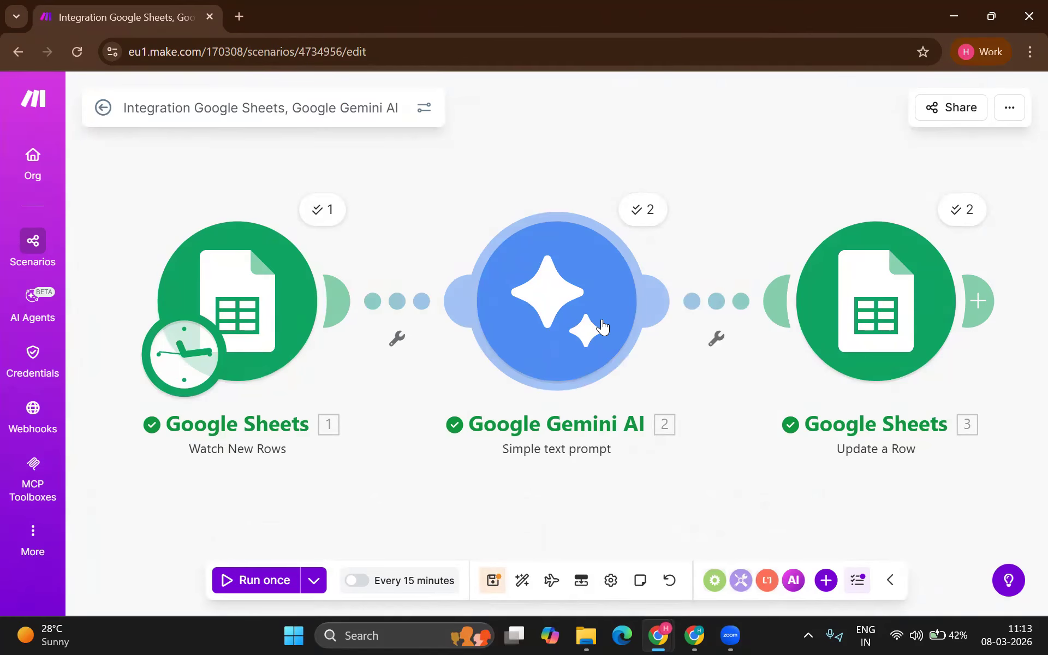
Step: Add a Google Gemini AI Simple text prompt module after Update a Row
scroll(603, 325, "right", 3)
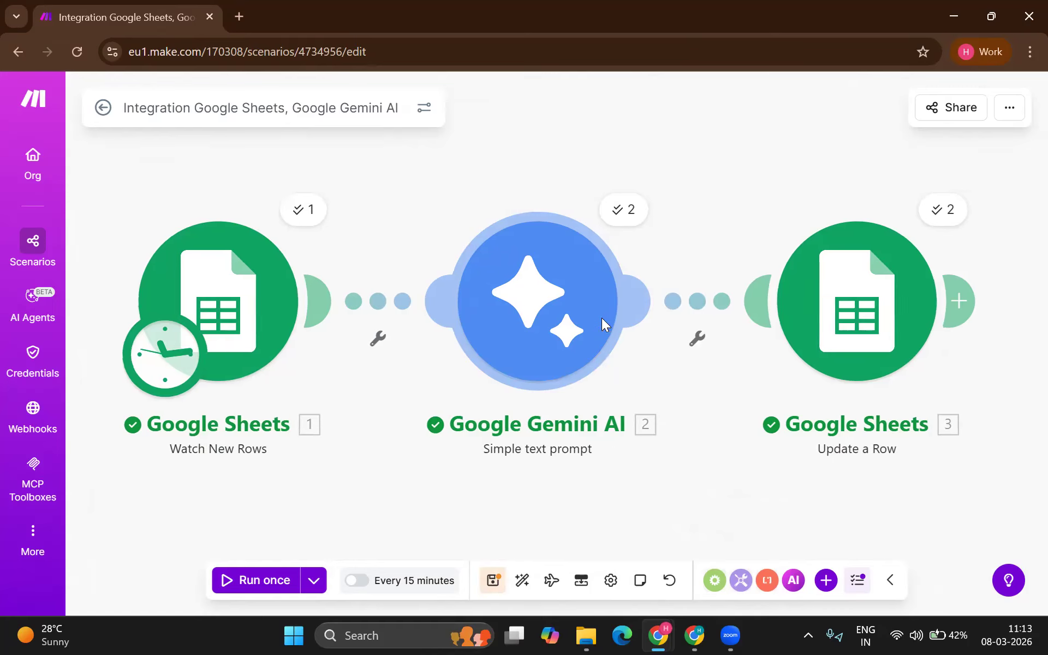
scroll(603, 326, "right", 1)
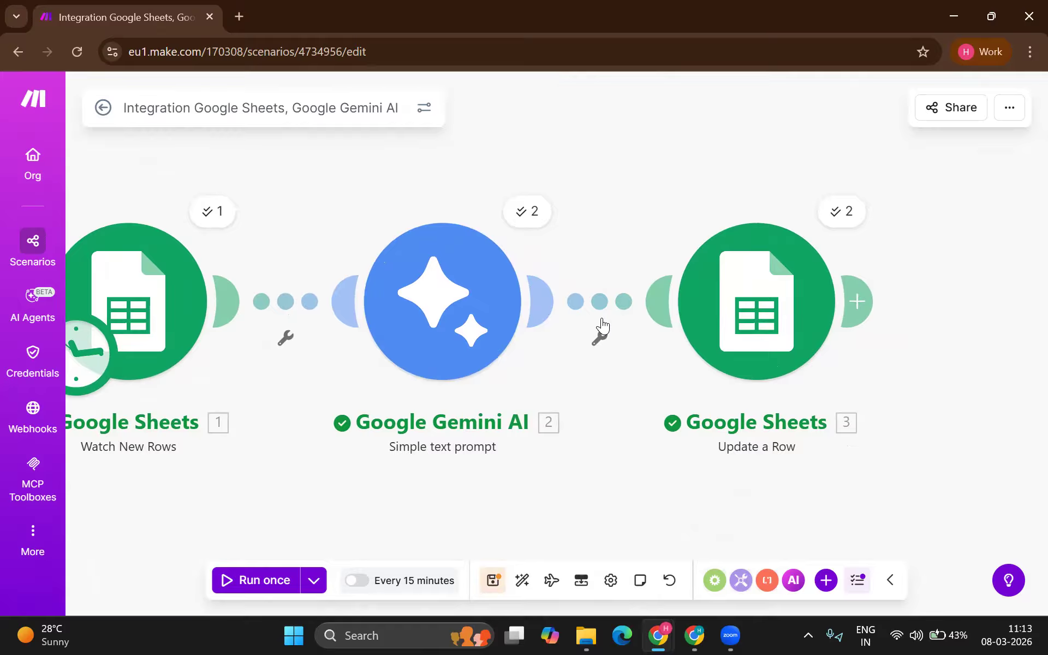
scroll(602, 326, "down", 4)
scroll(603, 326, "up", 3)
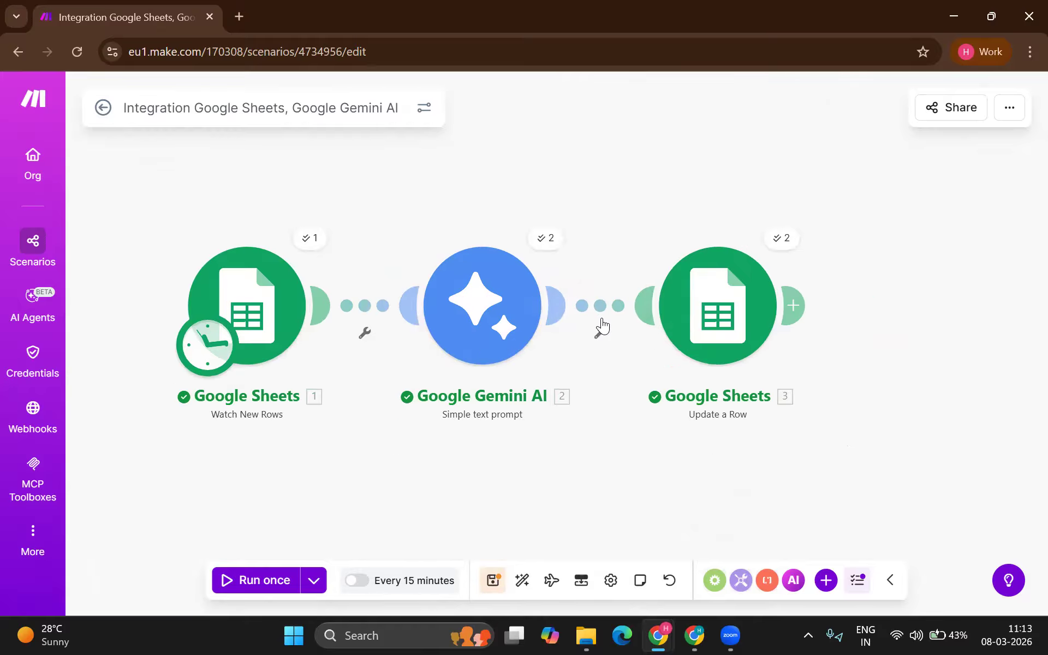
left_click(793, 305)
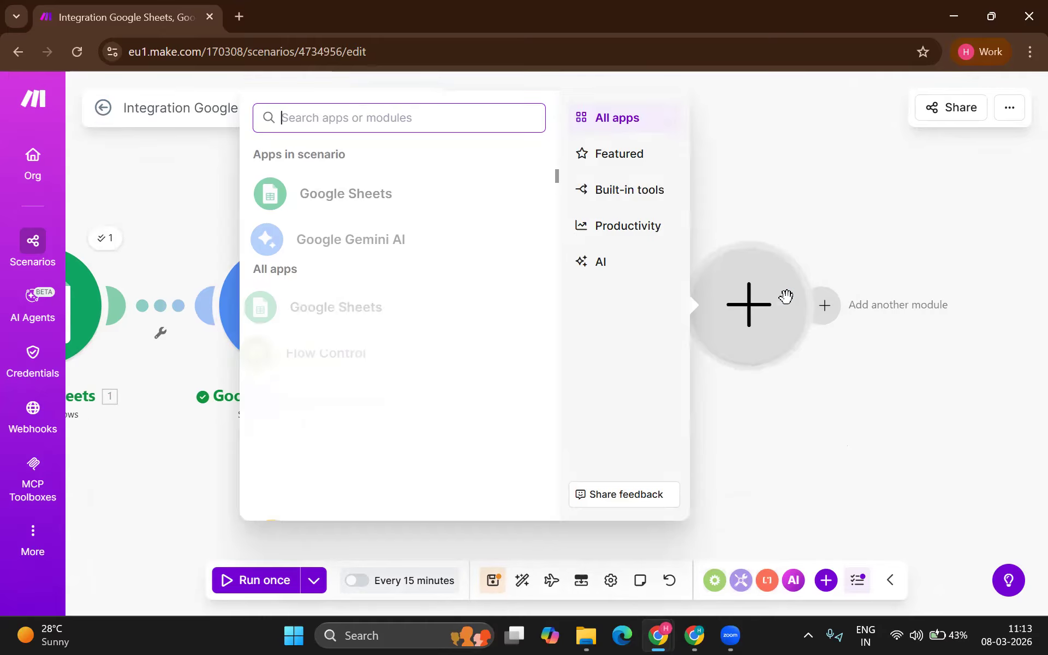
left_click(339, 232)
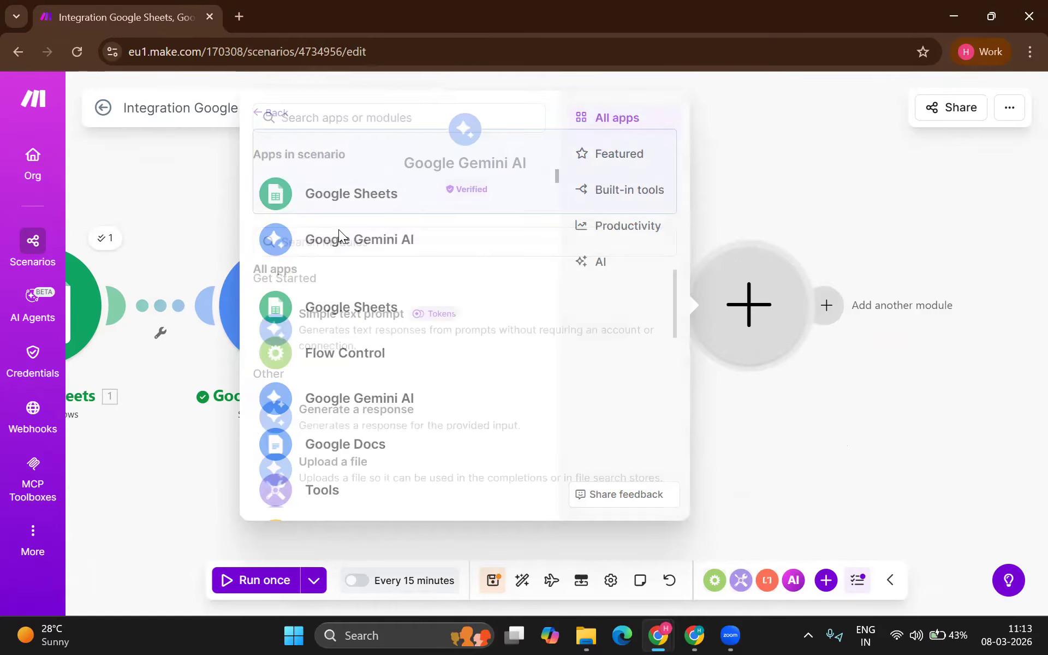
left_click(368, 343)
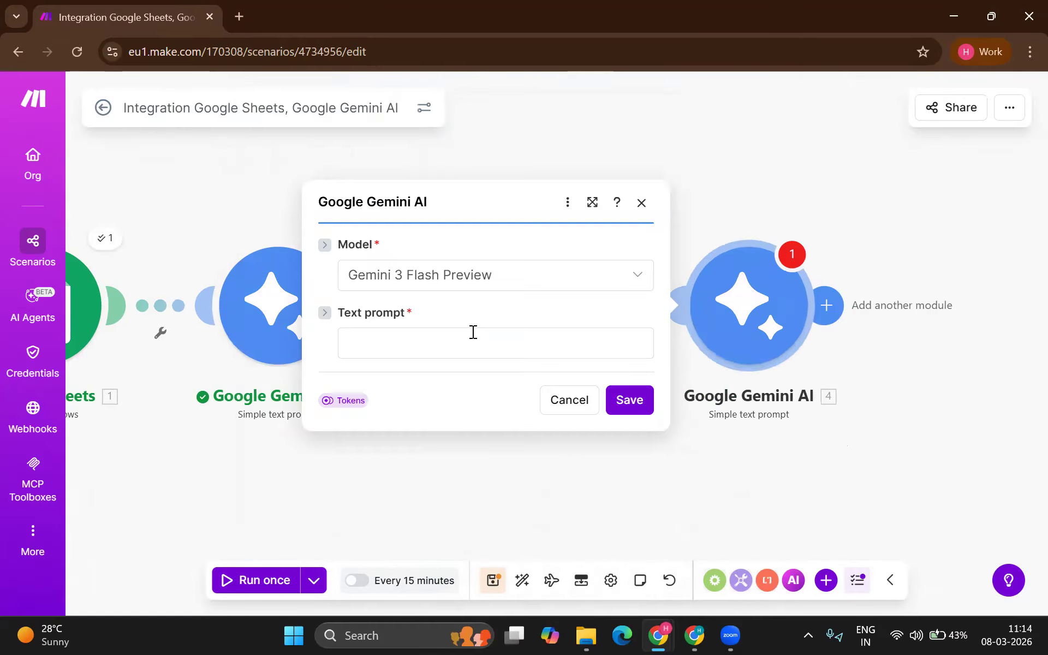
Step: Prompt Gemini 2.5 Flash to reply to customer Name (A) about review Complaints (B), and save
left_click(411, 334)
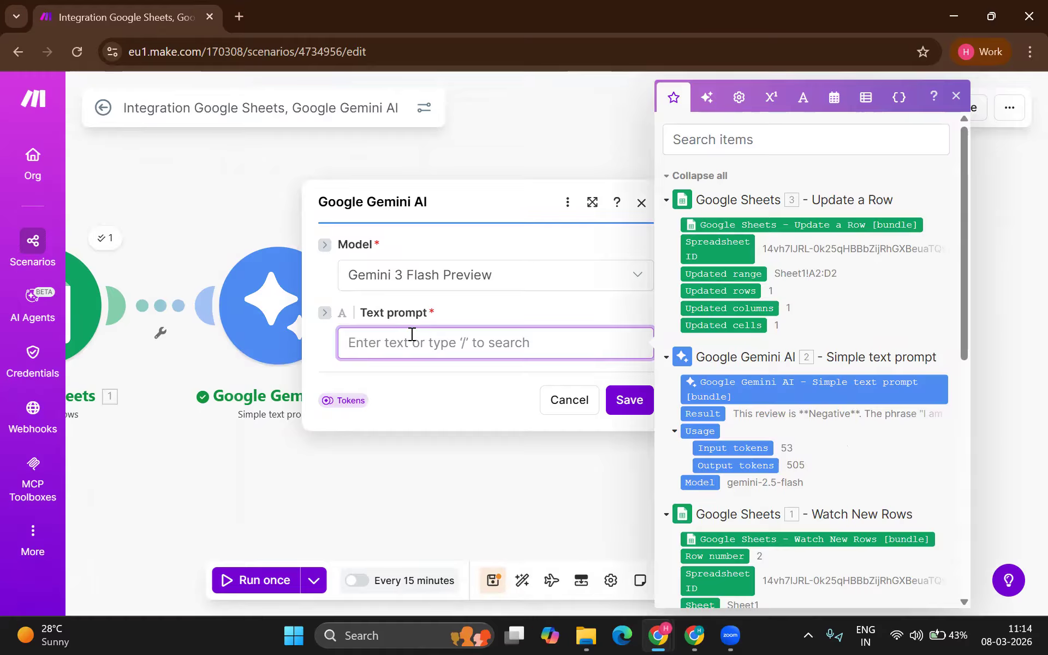
type("ou will also draft an appropriate very short")
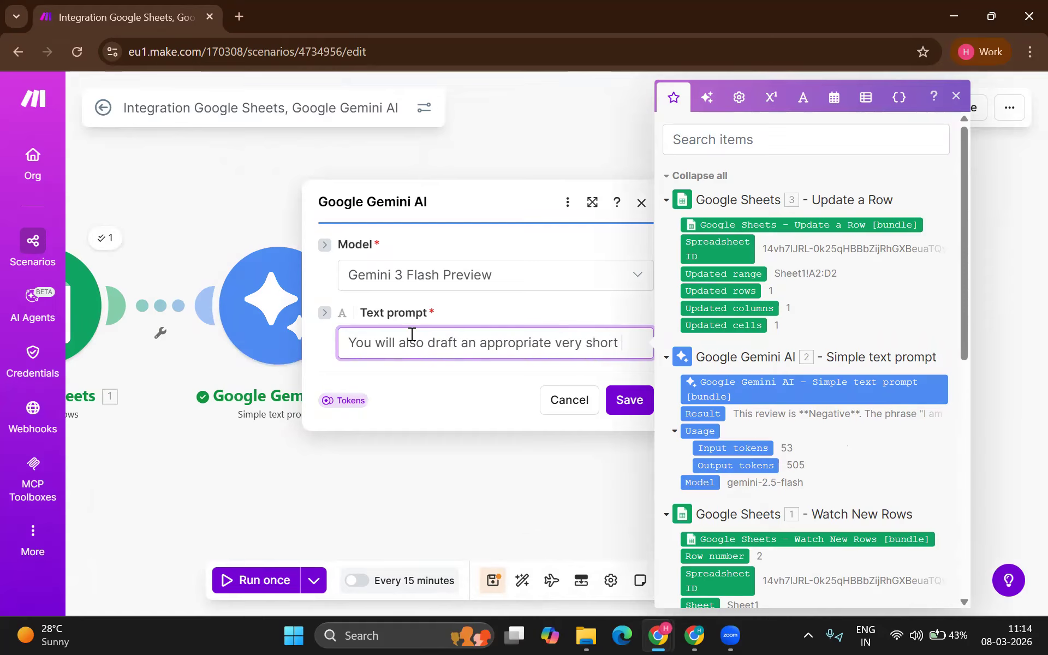
type("reply to")
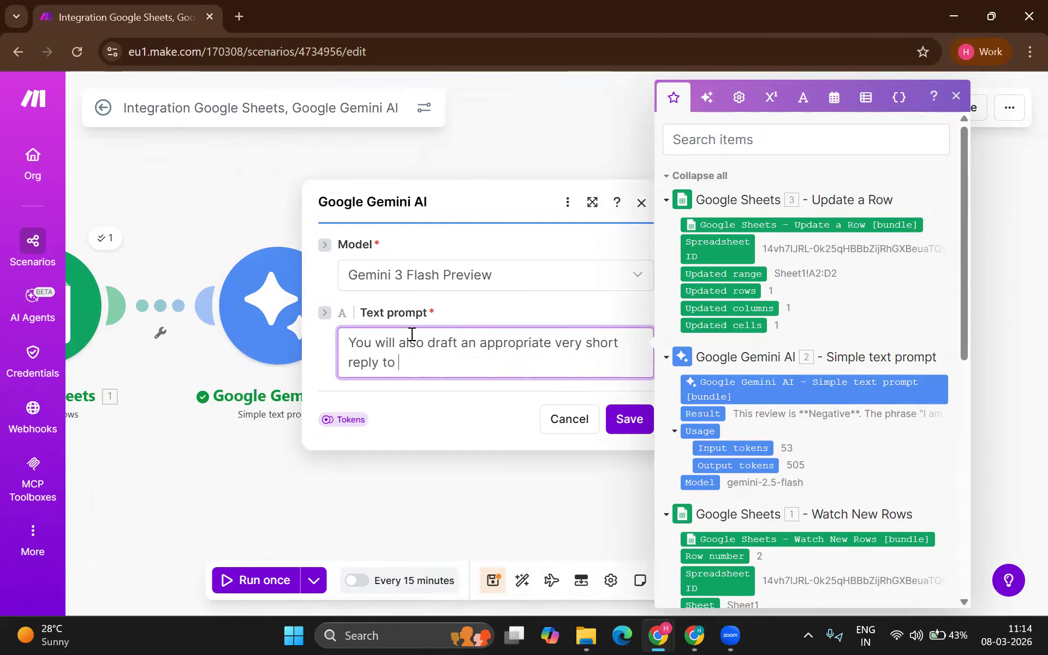
type(" the customer")
scroll(764, 447, "down", 3)
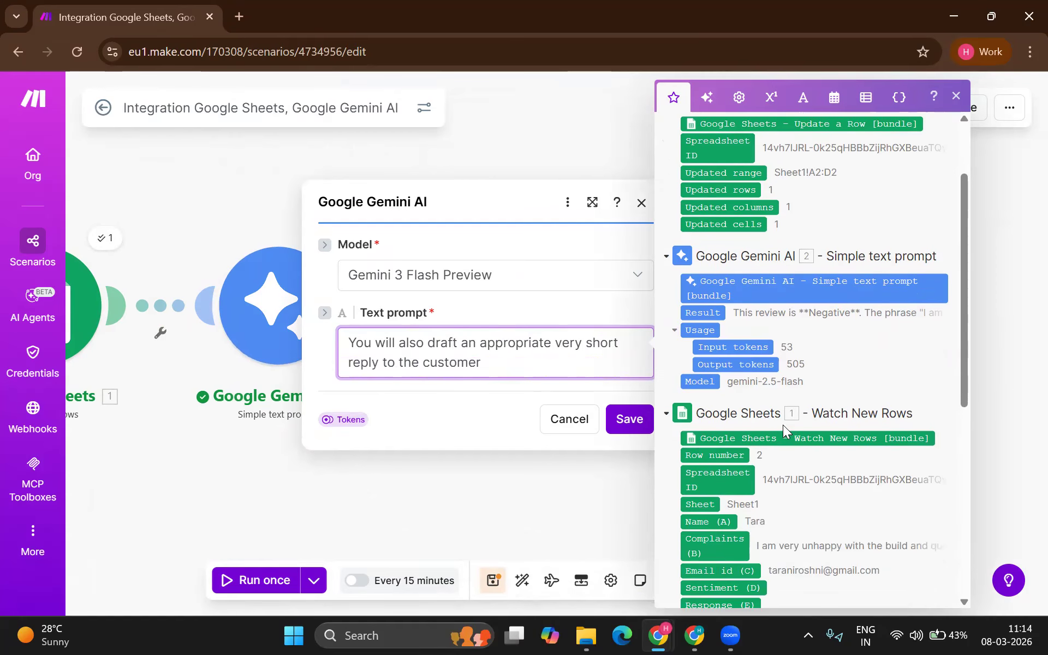
left_click_drag(708, 495, 538, 362)
type("and")
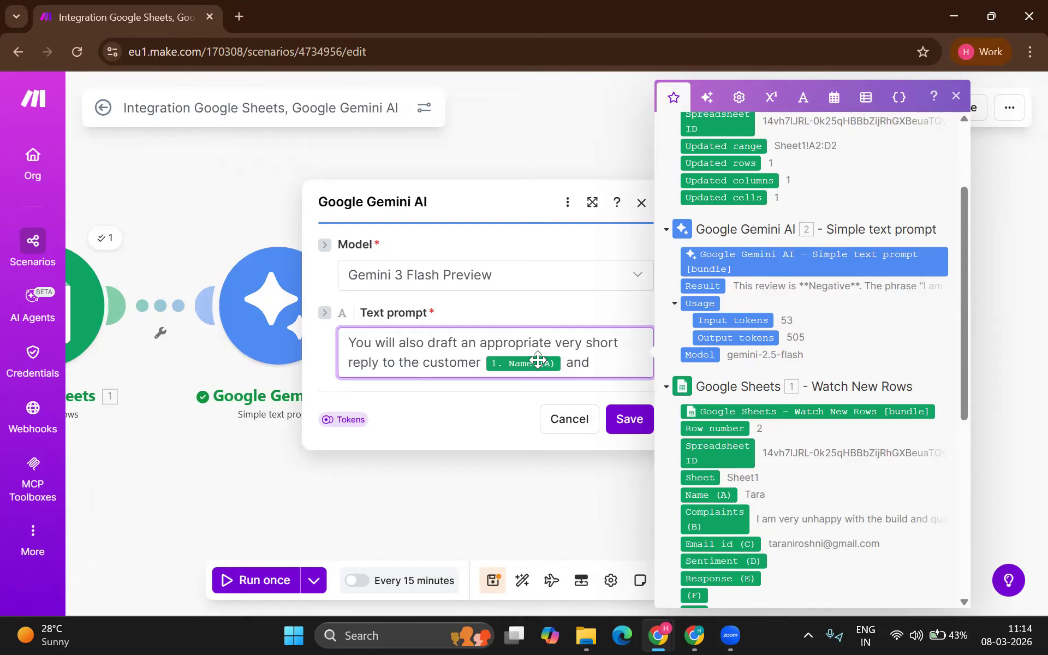
type(" r")
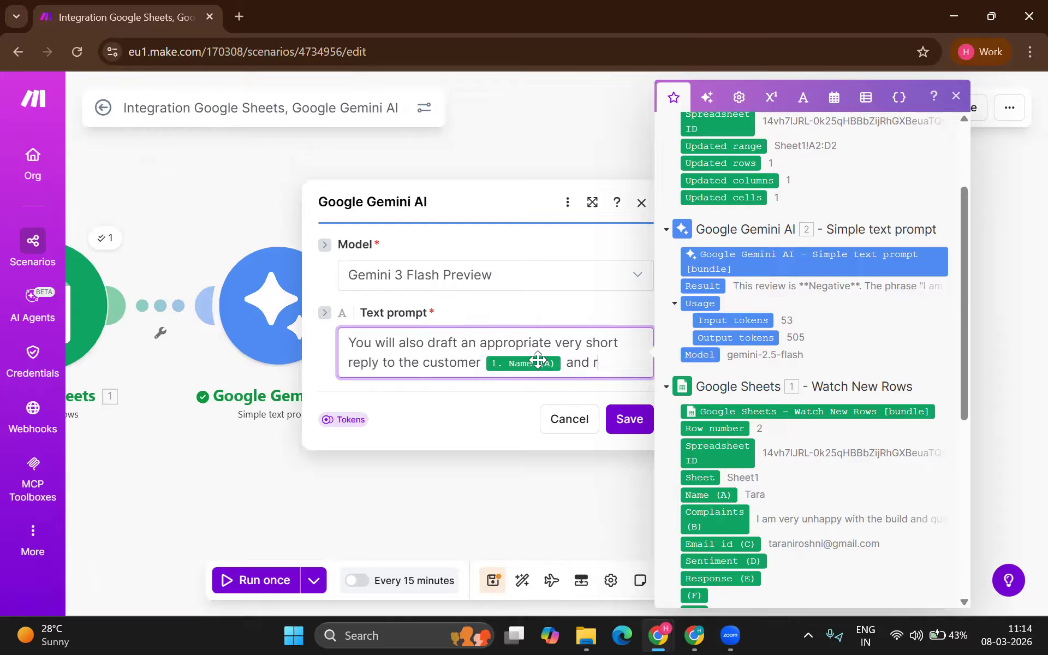
type("esponse should be f")
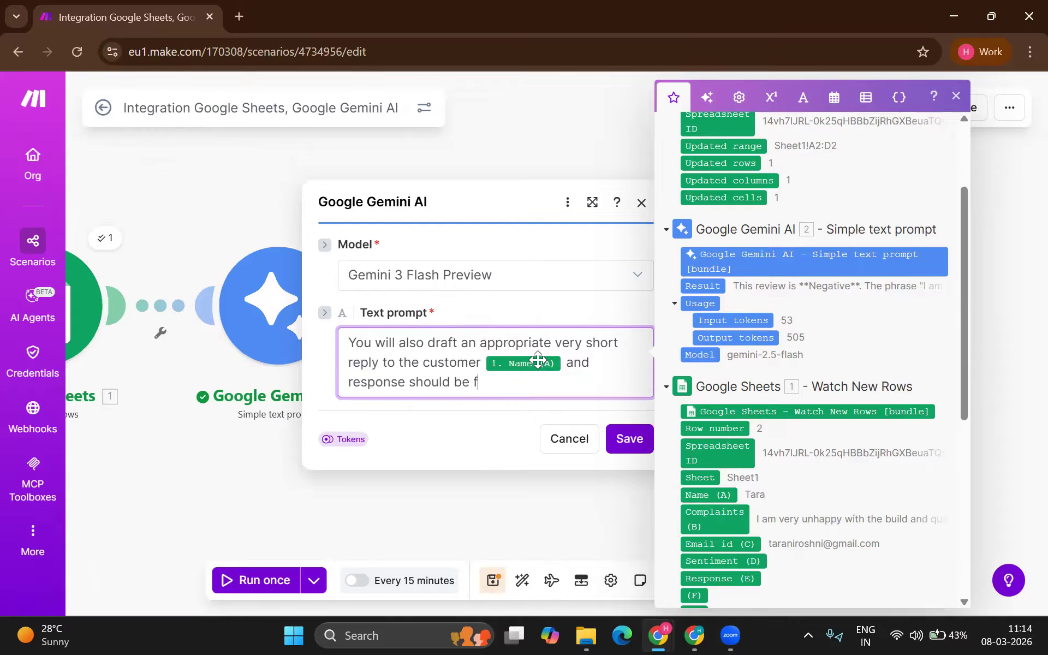
type("or the belo")
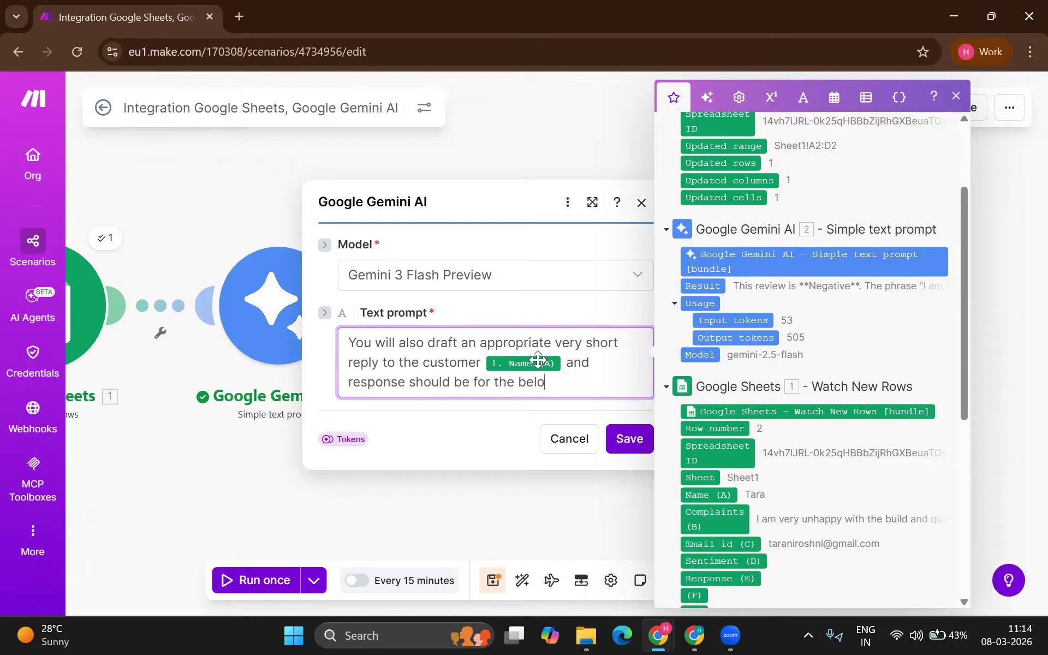
type("w review")
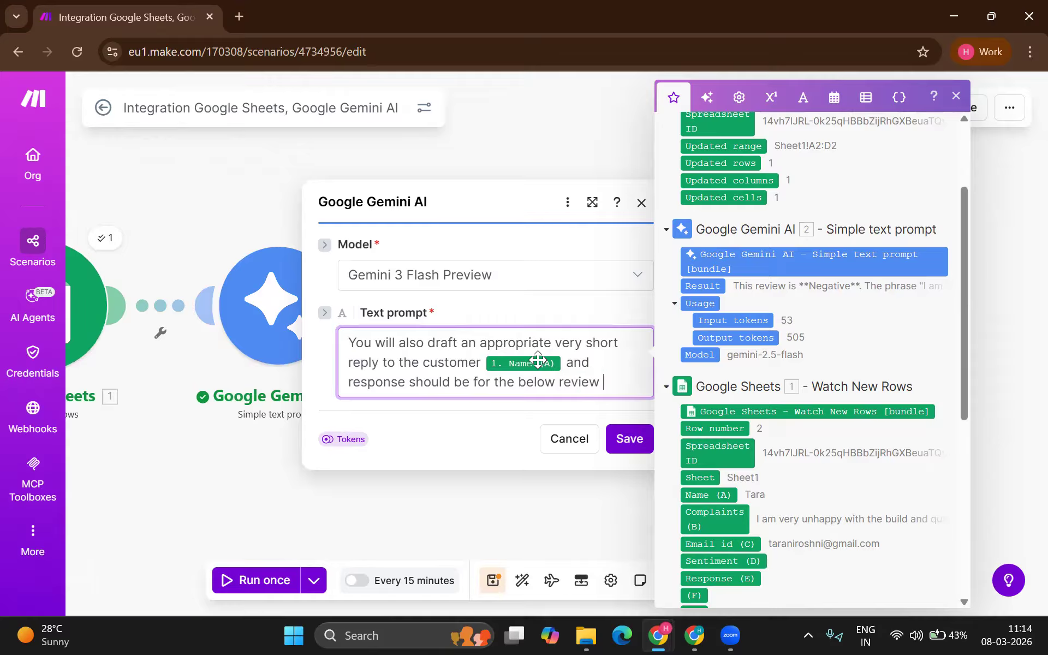
left_click_drag(698, 518, 626, 391)
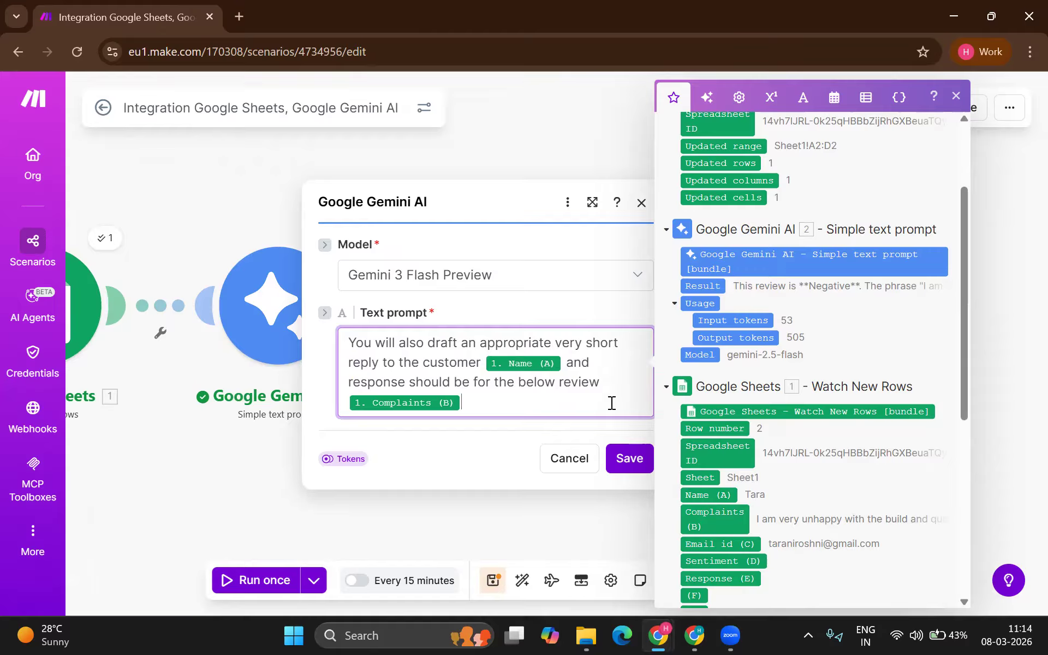
left_click(591, 274)
left_click(463, 518)
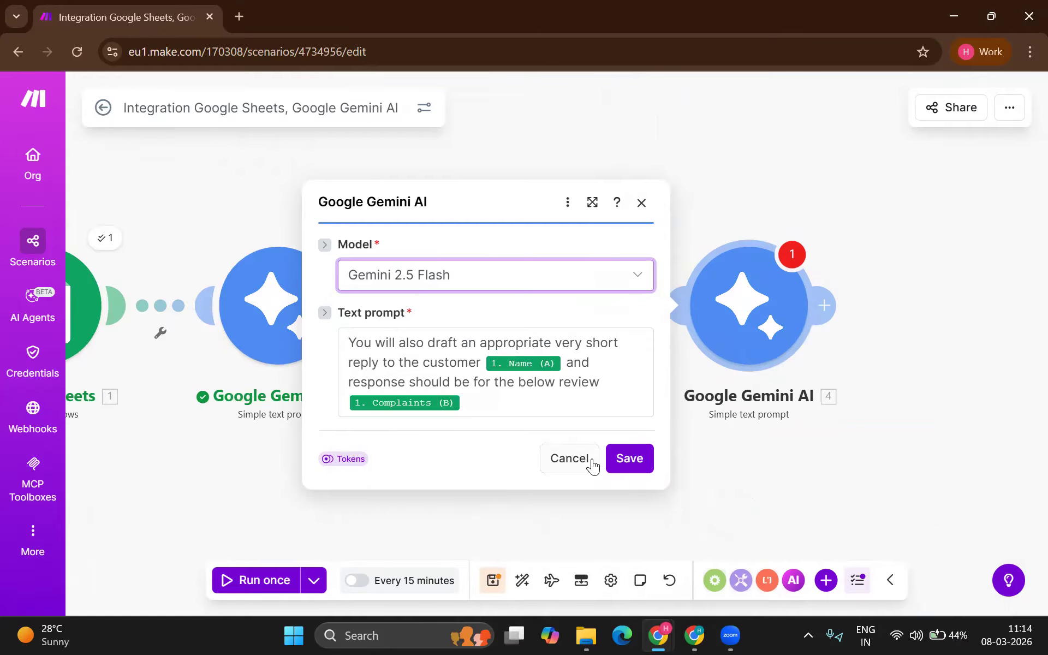
left_click(619, 460)
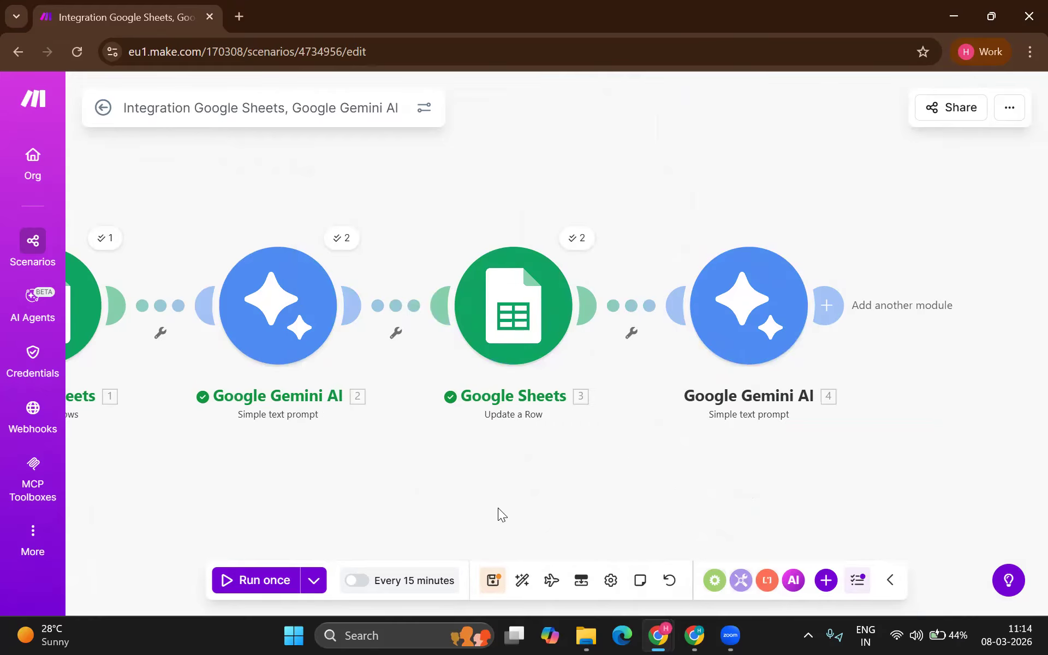
Step: Rerun the scenario on the 11:13:18 AM run's data and review module 4's drafted reply
left_click(281, 581)
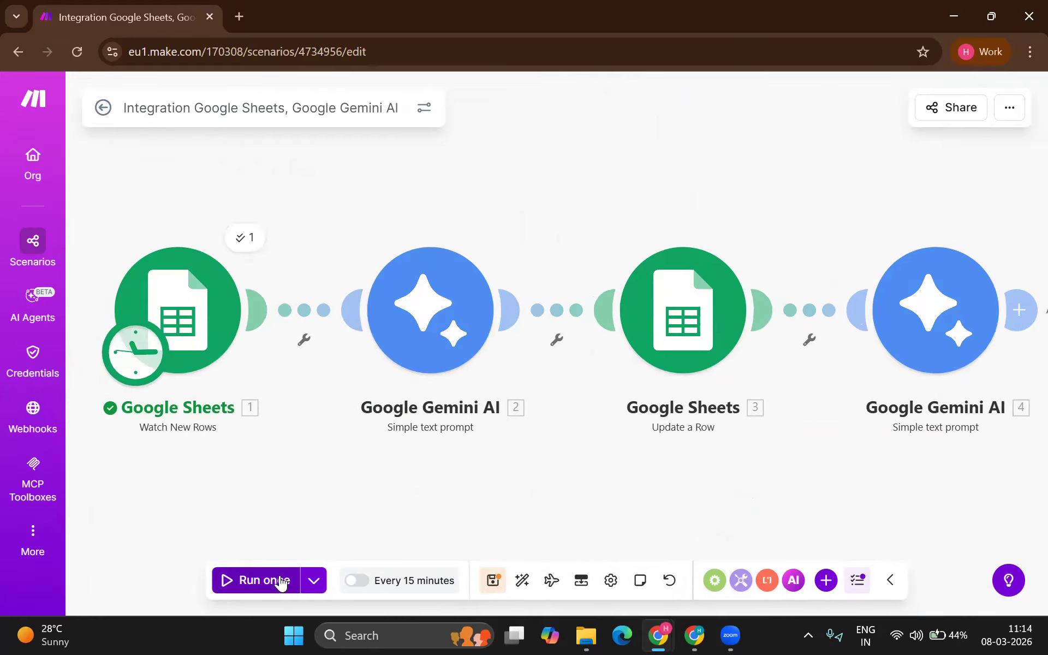
left_click(314, 580)
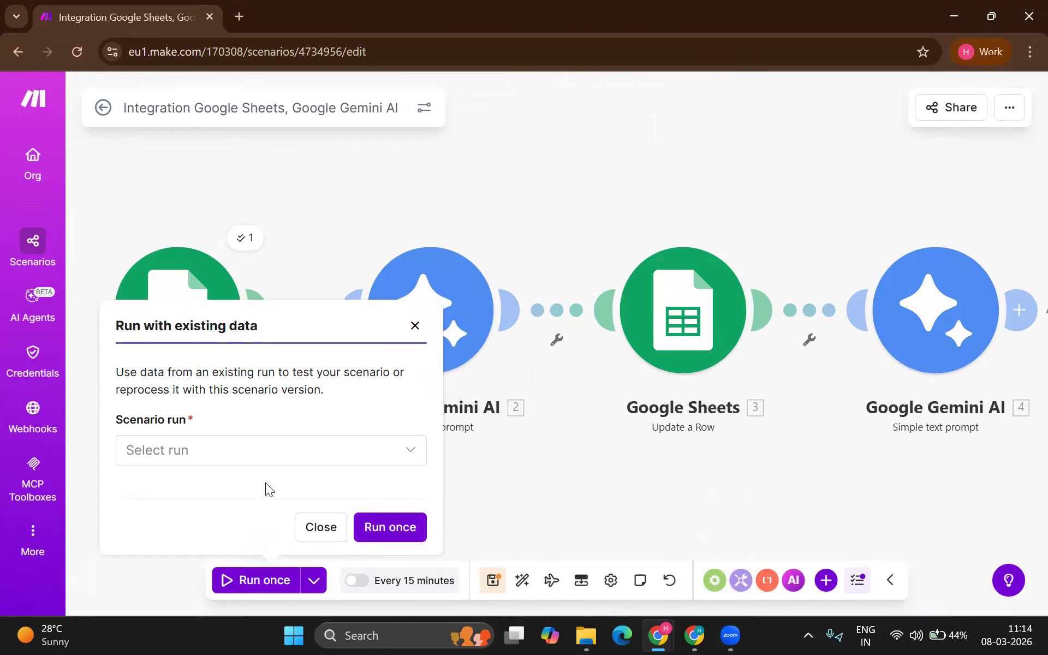
left_click(258, 462)
left_click(227, 493)
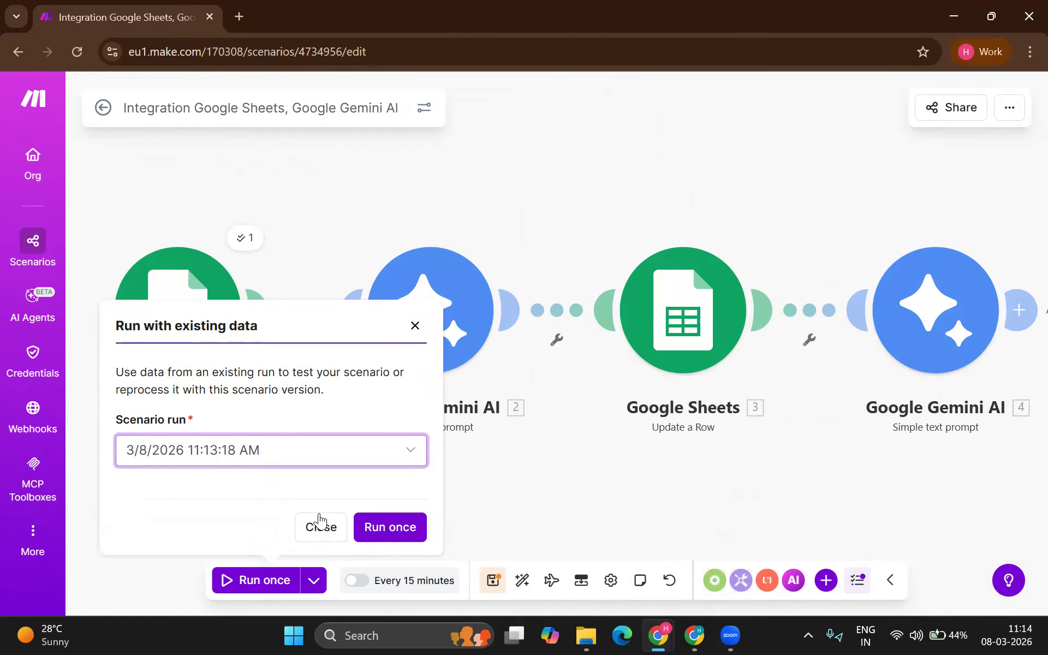
left_click(387, 528)
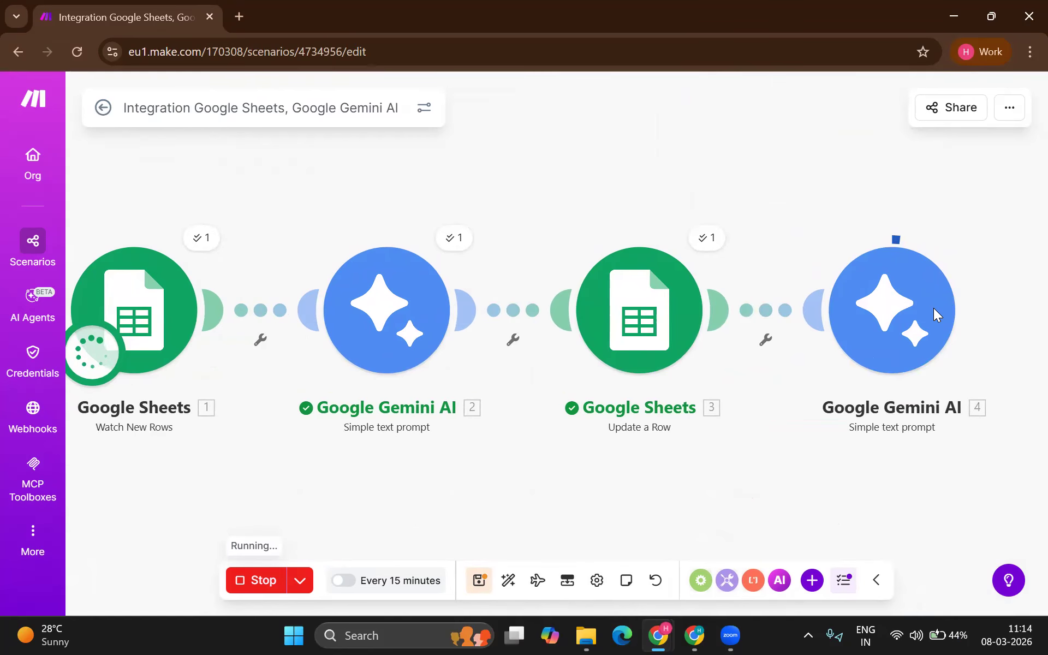
left_click(963, 240)
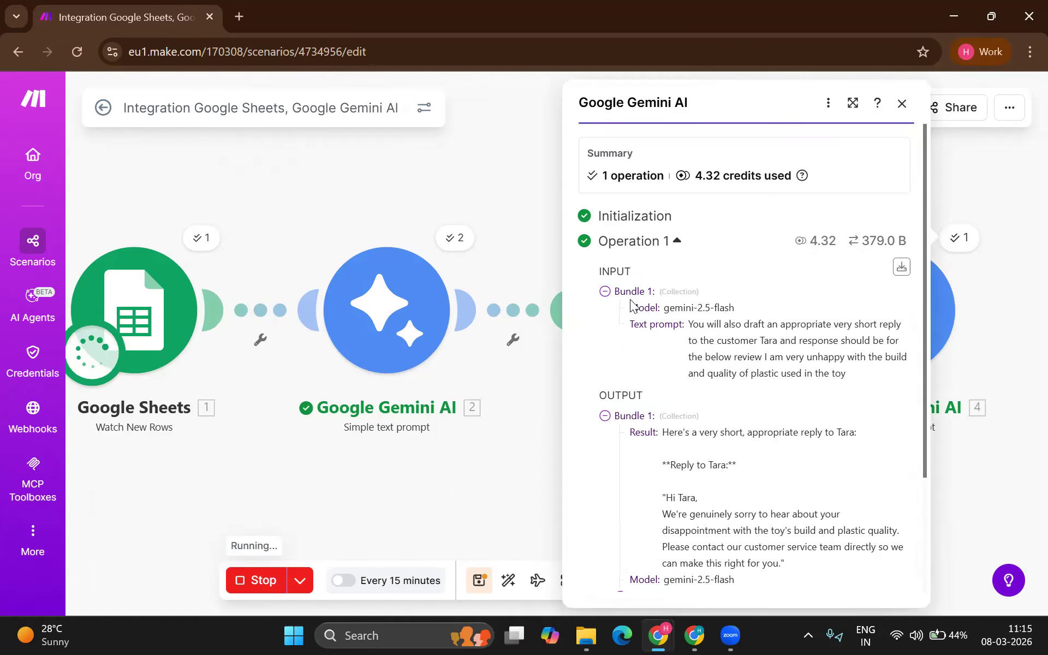
scroll(642, 355, "down", 3)
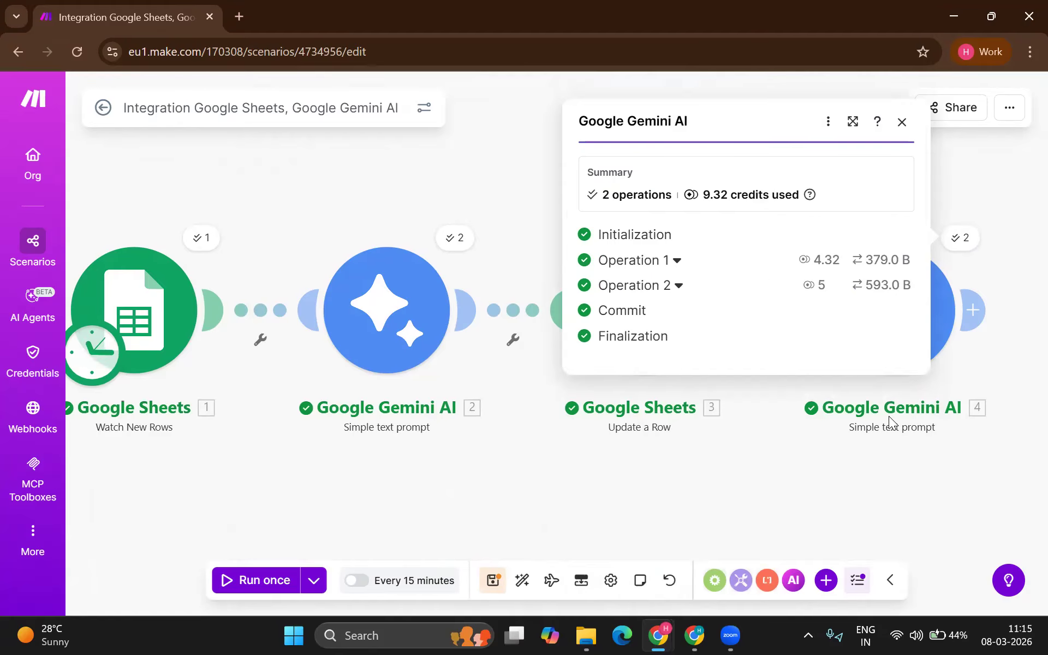
left_click(895, 457)
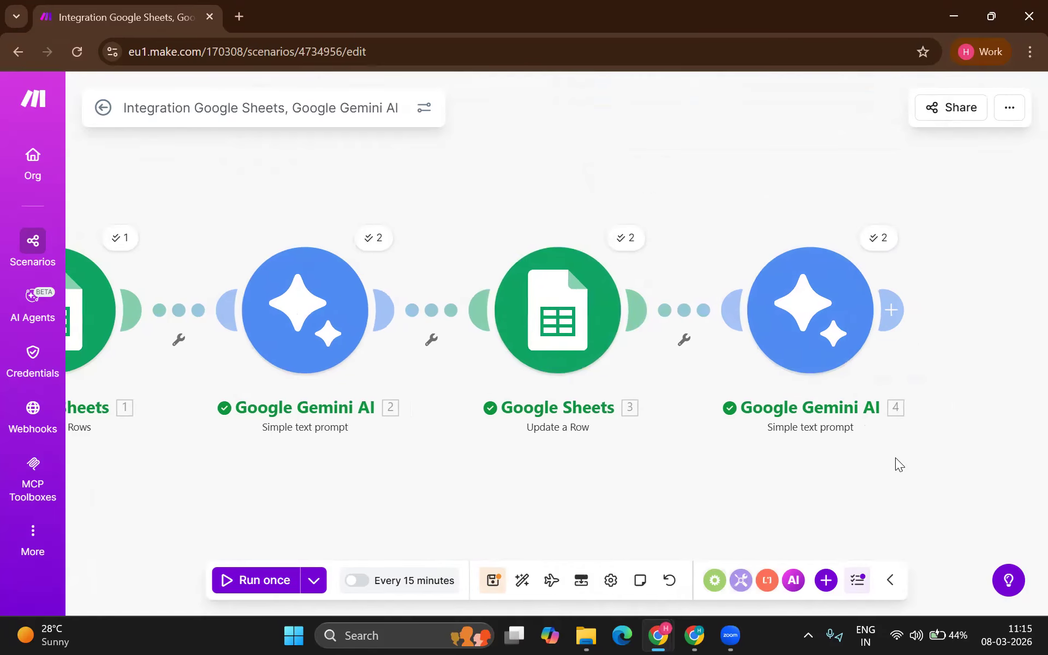
Step: Add another Update a Row module on Sheet1 of Complaints for ChampStation
left_click(756, 312)
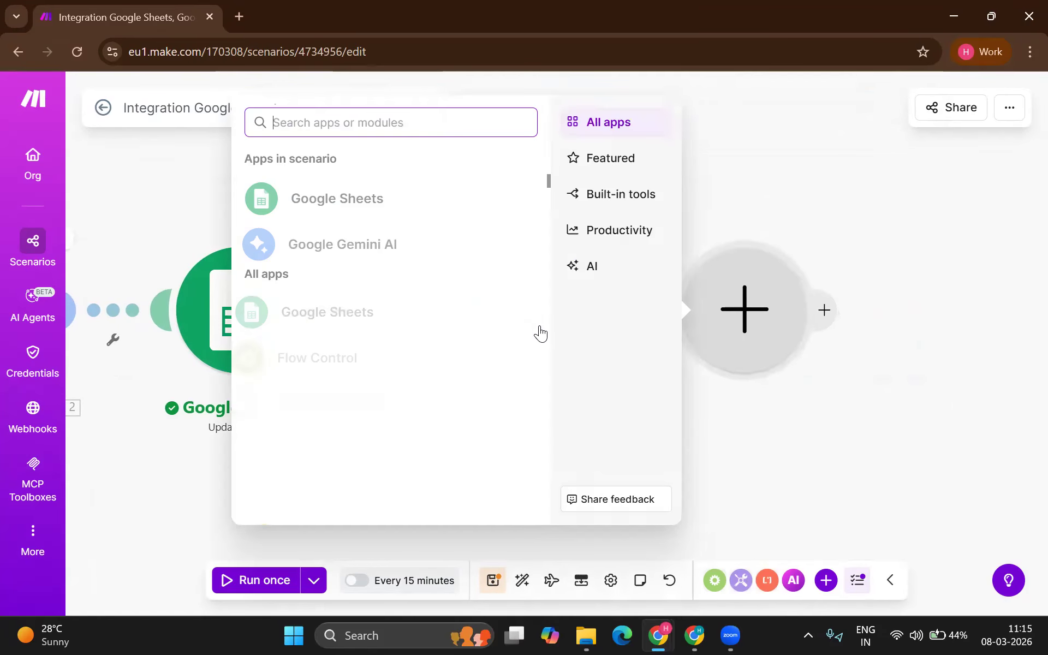
left_click(373, 211)
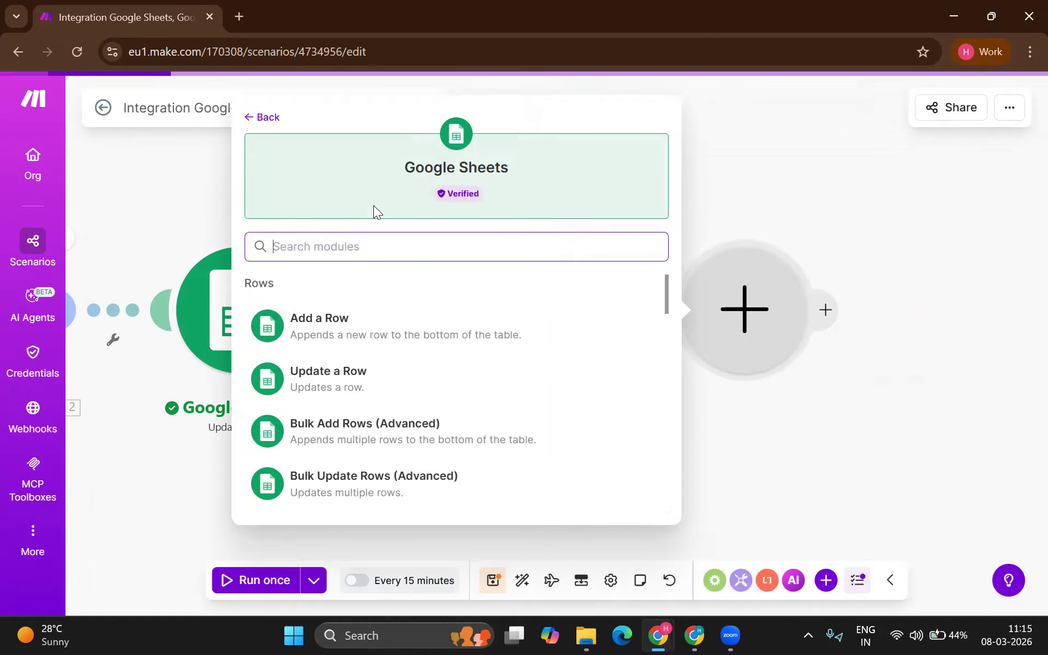
left_click(358, 374)
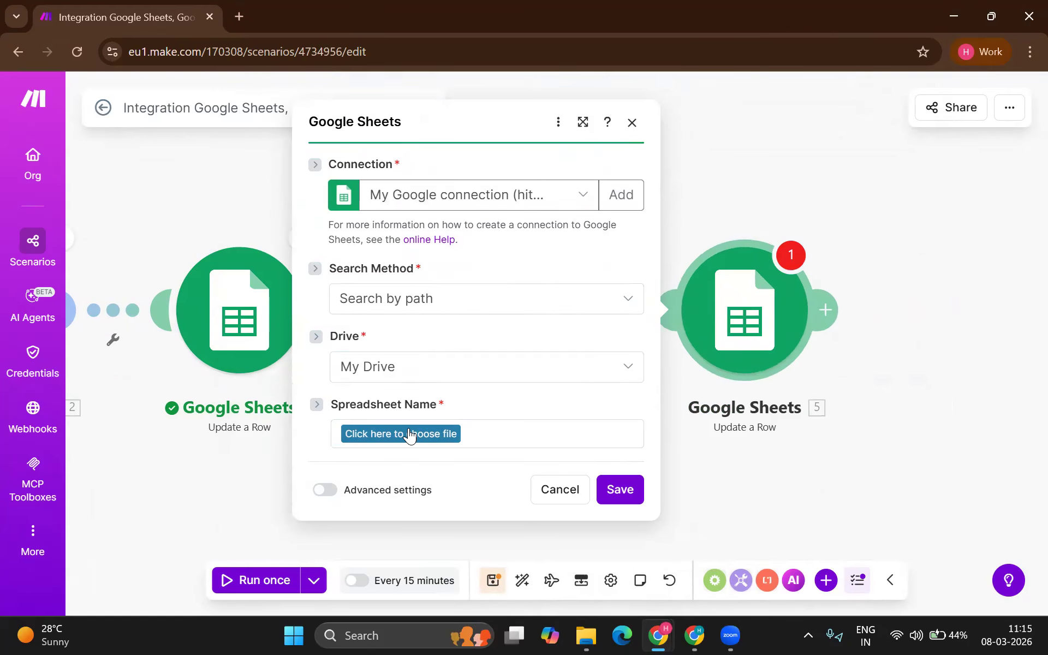
left_click(408, 434)
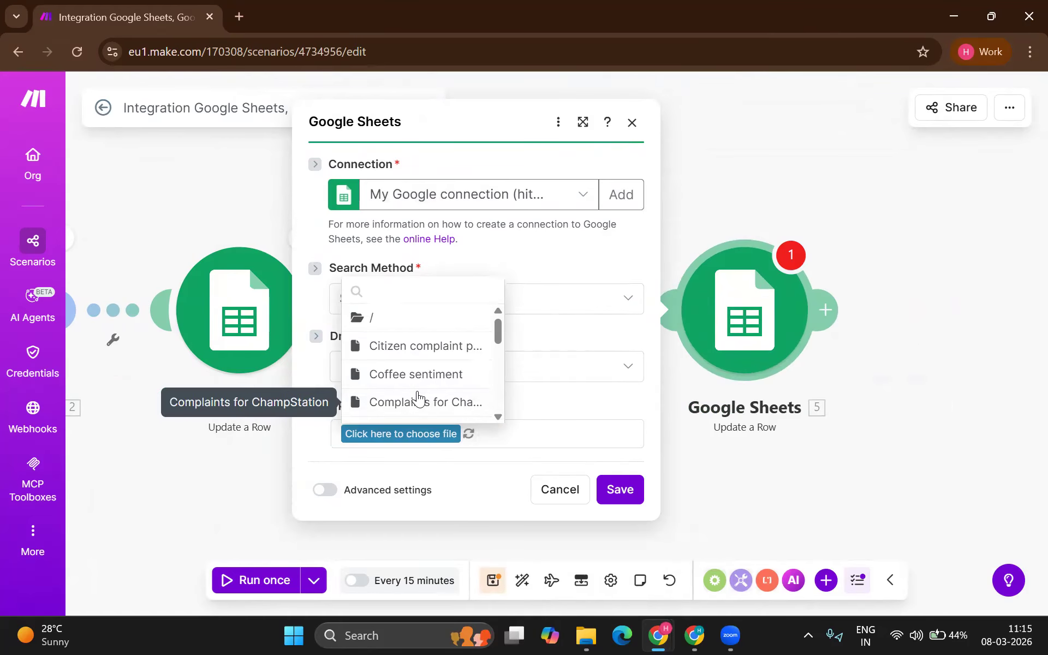
left_click(433, 395)
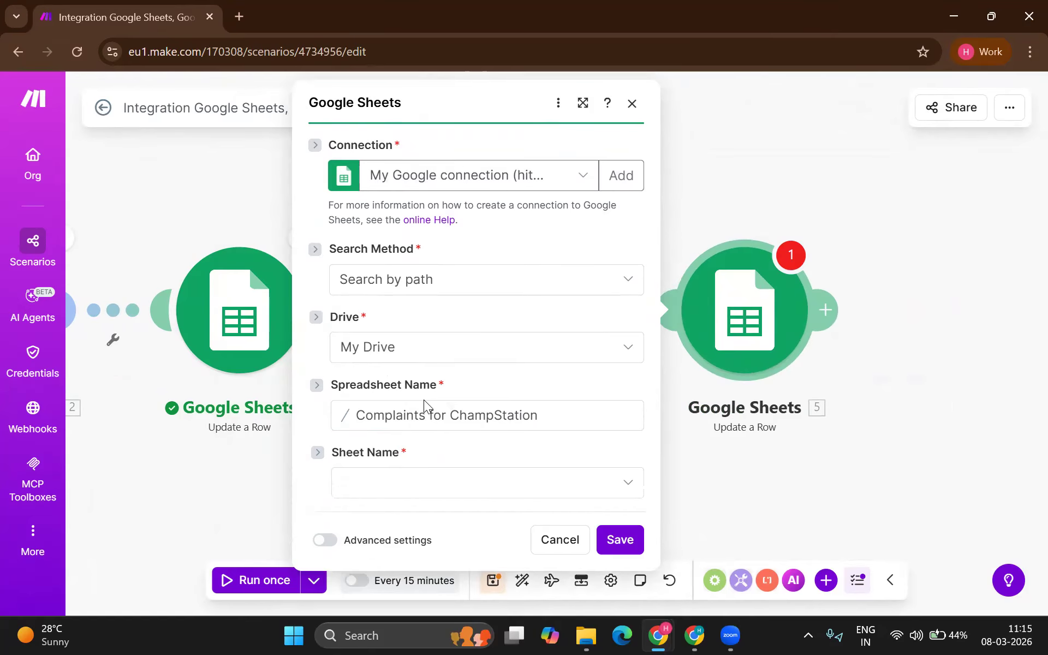
left_click(410, 490)
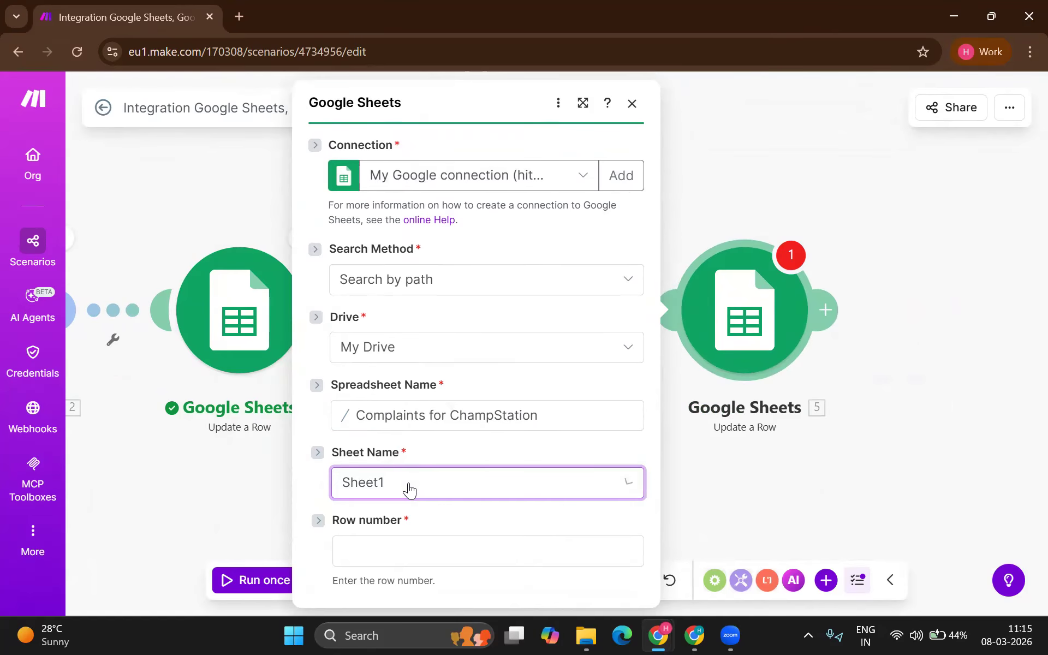
scroll(436, 469, "down", 3)
Step: Map the trigger's Row number and Gemini module 4's Result into Response (E), then save
left_click(420, 384)
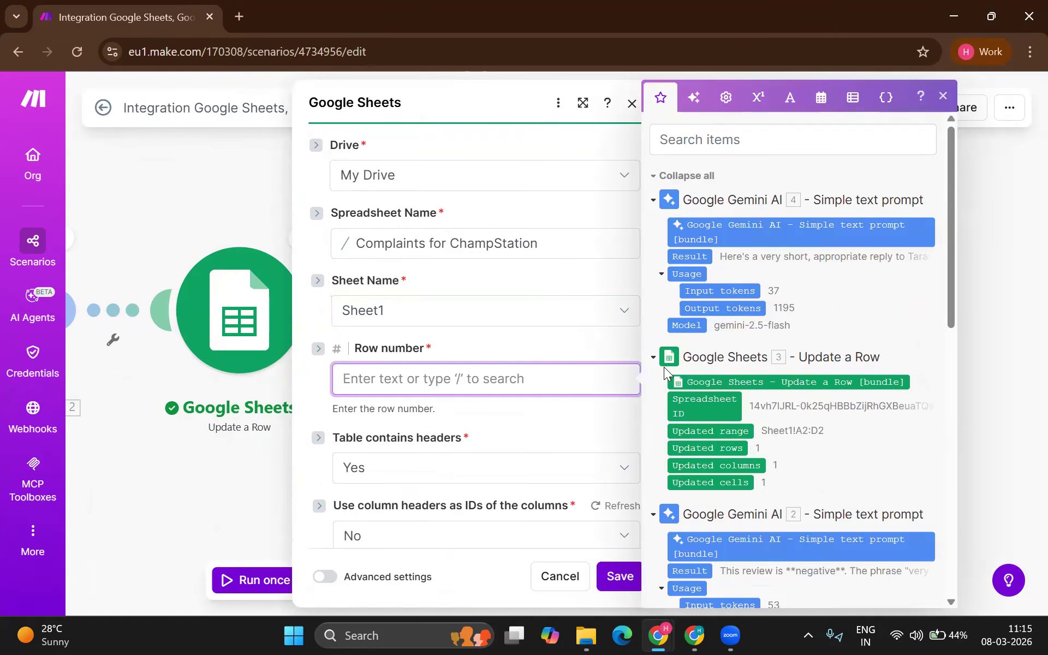
scroll(724, 452, "down", 3)
scroll(723, 457, "down", 5)
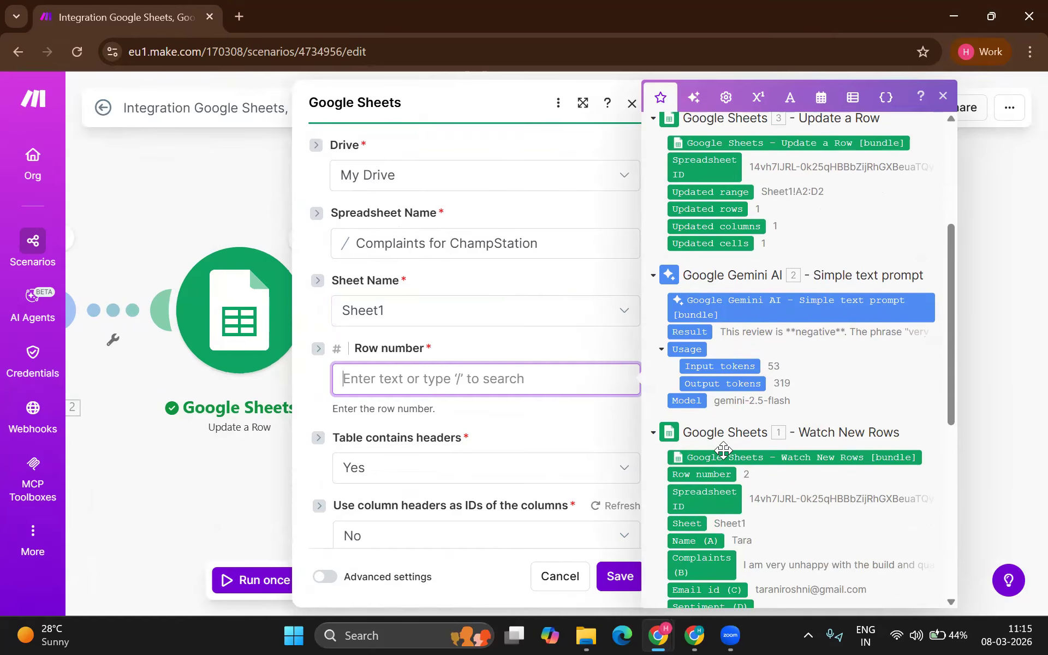
scroll(706, 375, "up", 1)
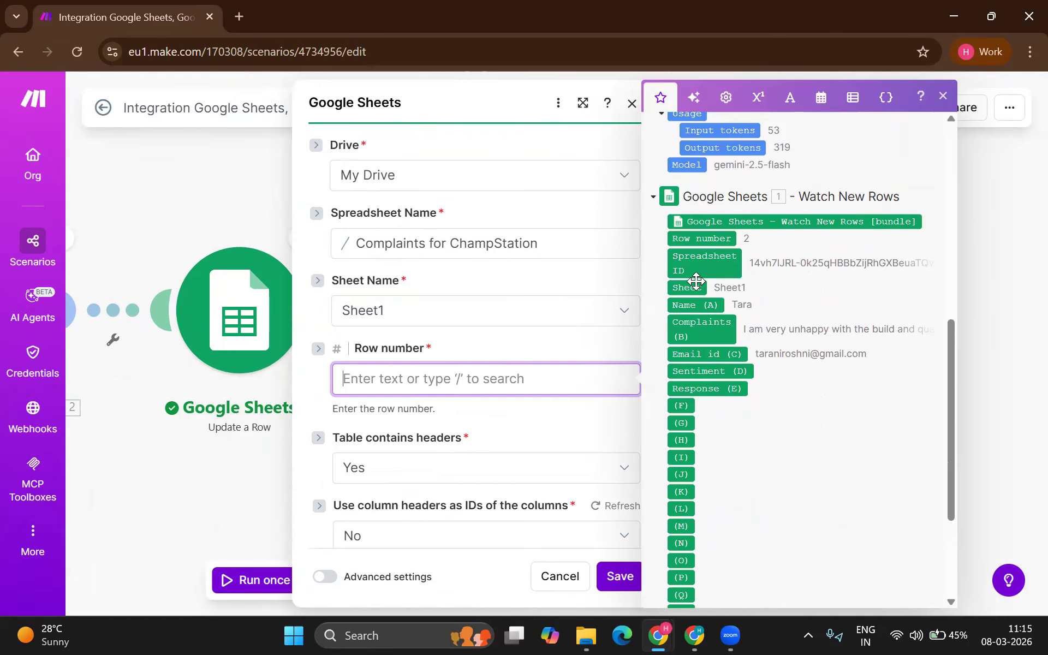
left_click_drag(695, 238, 474, 384)
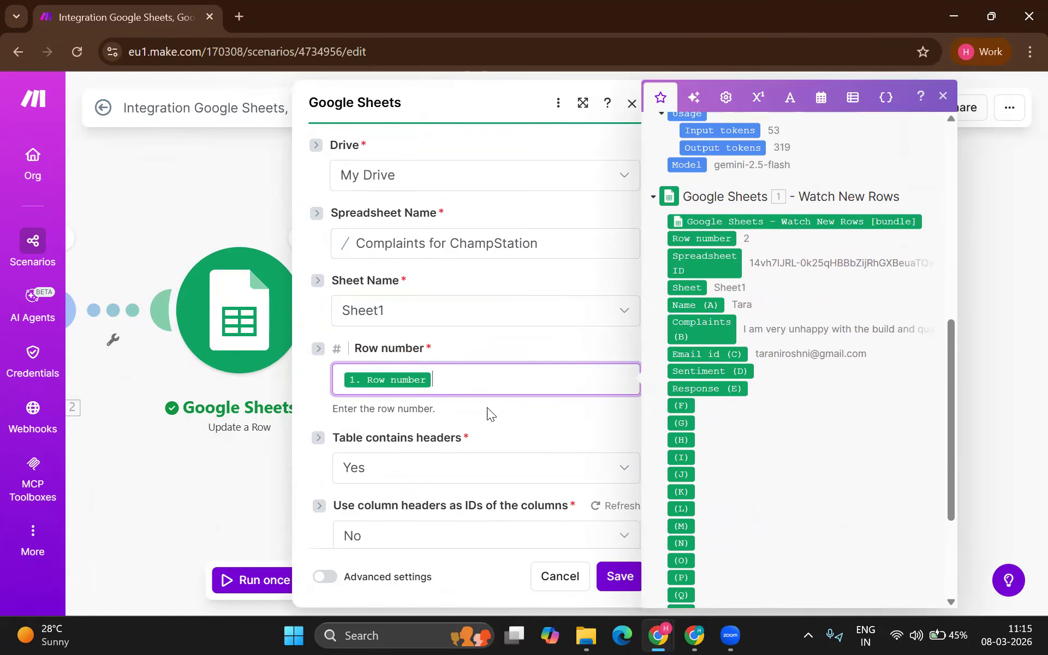
scroll(489, 382, "down", 2)
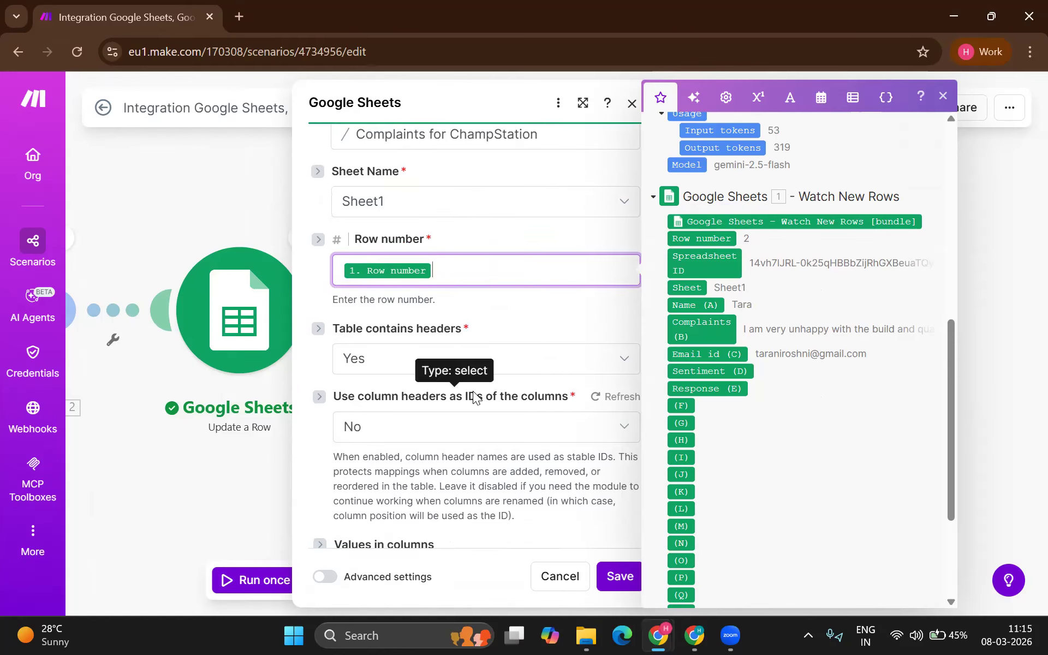
scroll(473, 391, "down", 10)
left_click(478, 361)
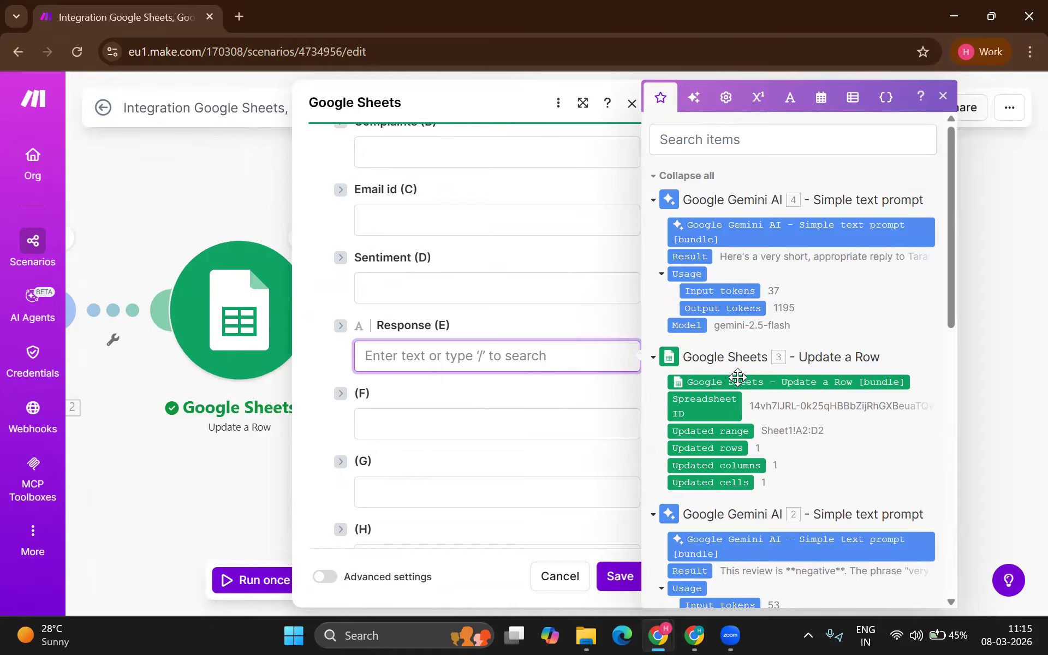
scroll(739, 376, "down", 3)
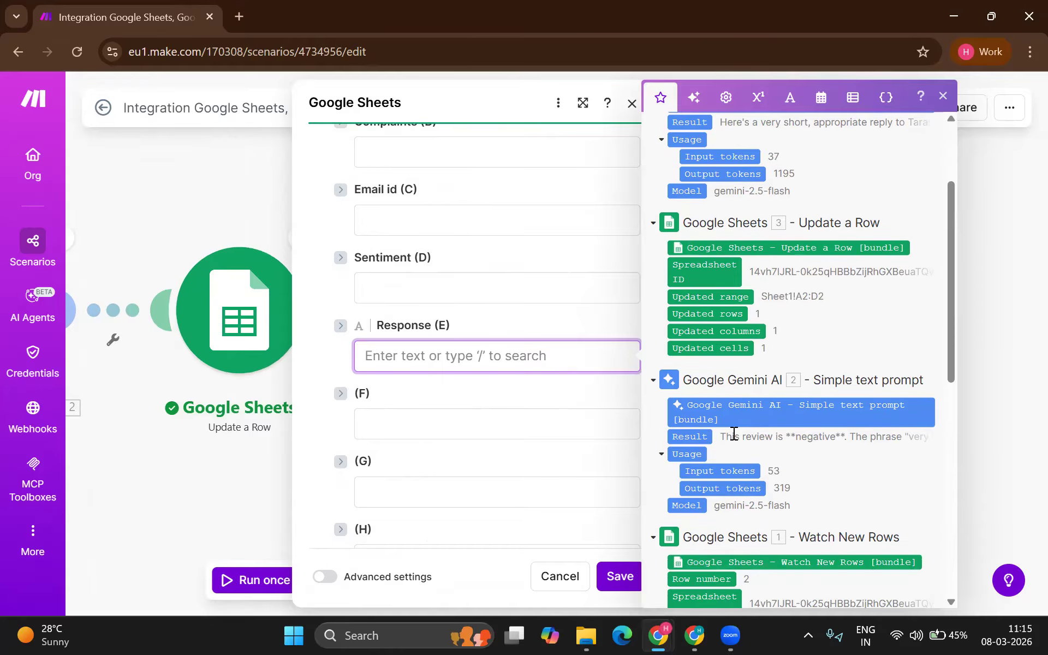
scroll(737, 398, "up", 3)
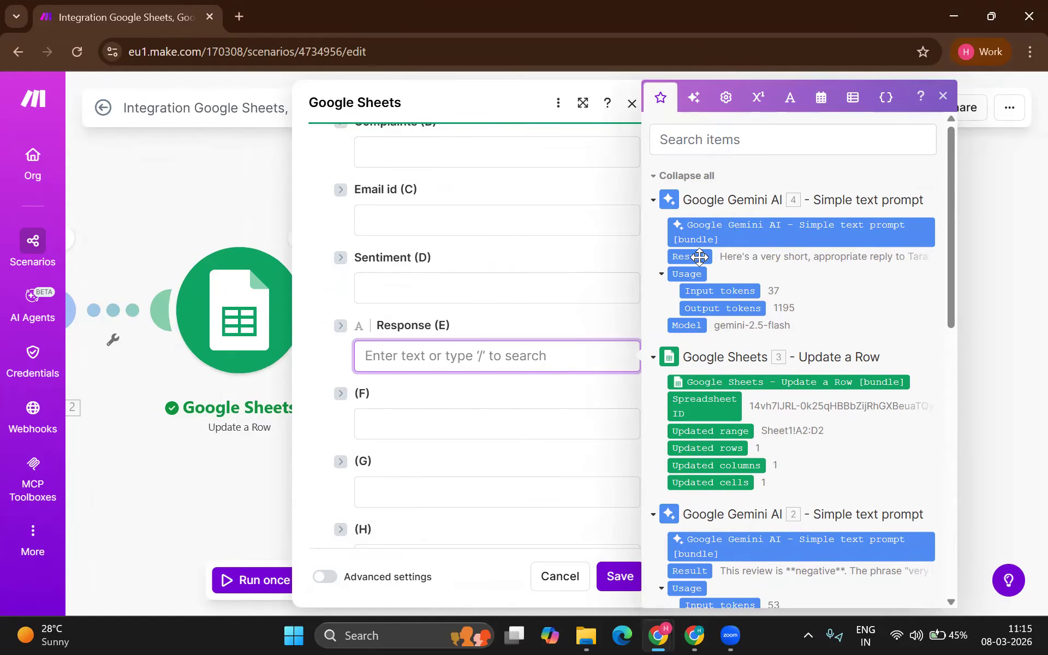
left_click_drag(698, 256, 545, 358)
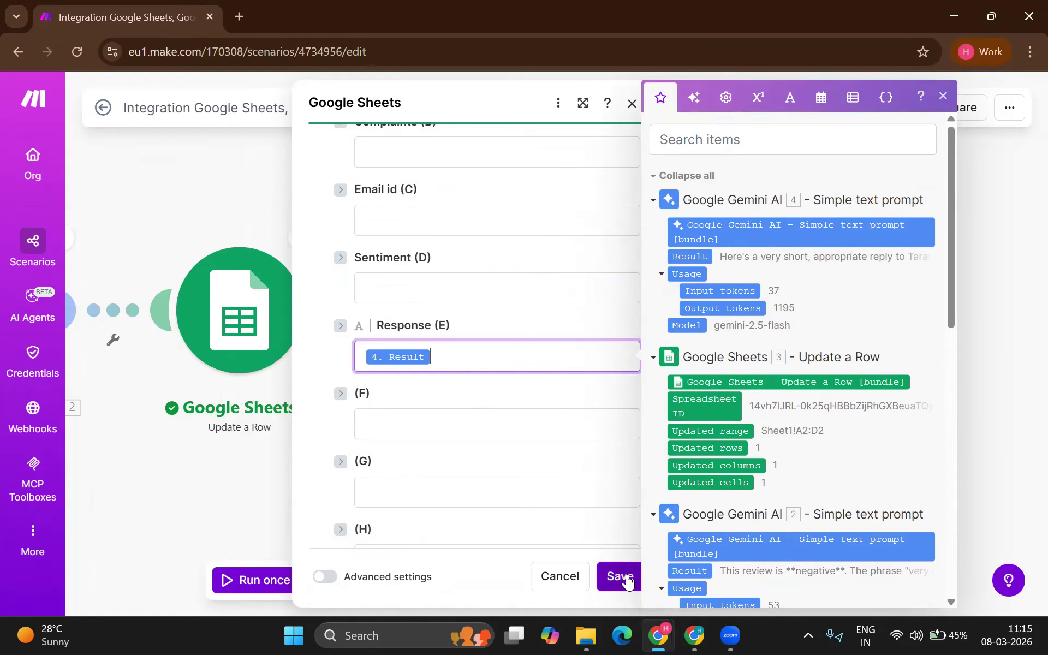
left_click(615, 575)
Step: Append 'Just type the response and nothing else.' to the reply prompt and save
left_click(472, 294)
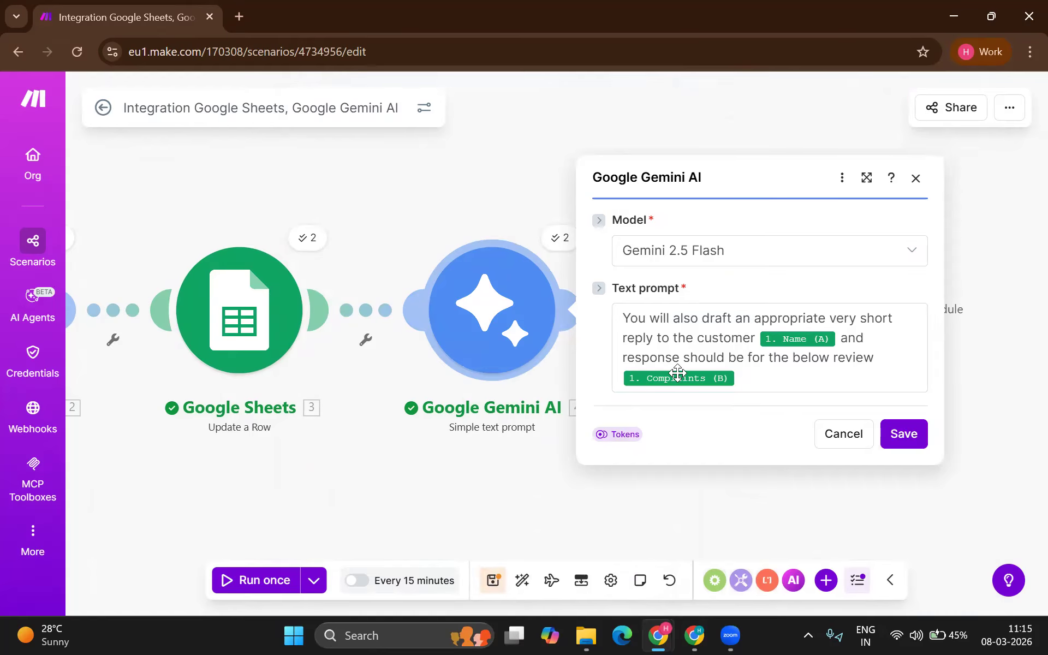
left_click(744, 371)
type(". Us")
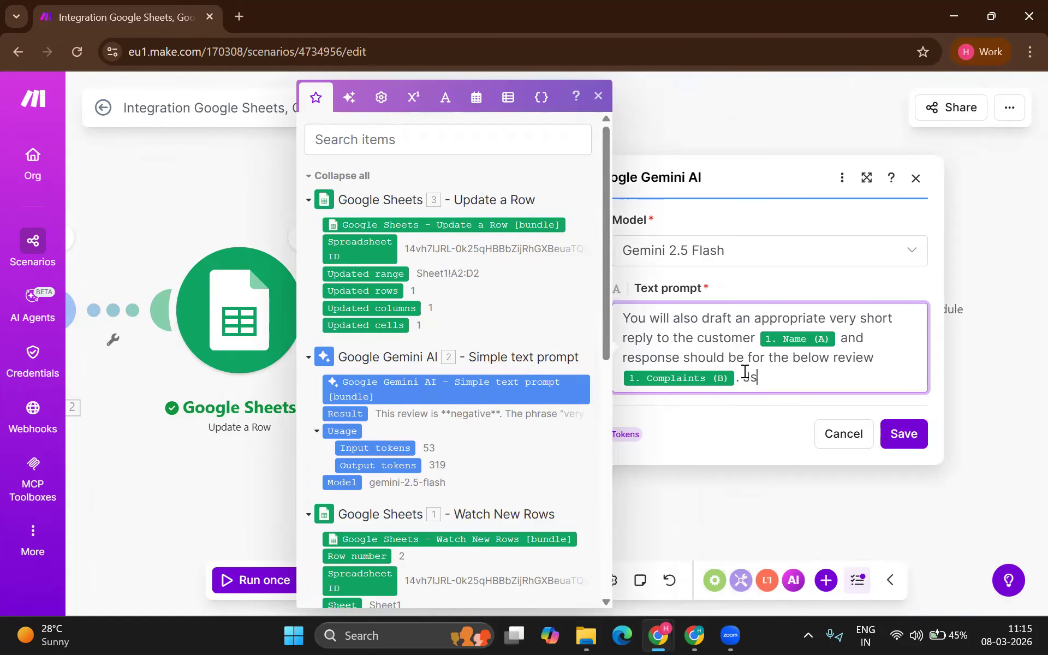
type(" Just type the respons")
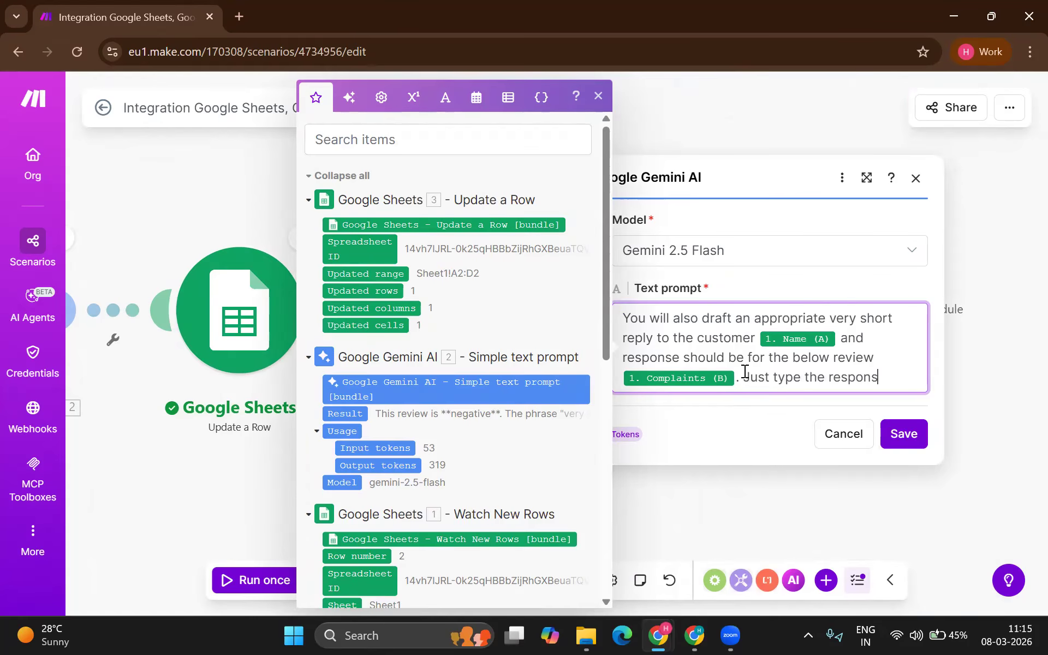
type("e and nothing else.")
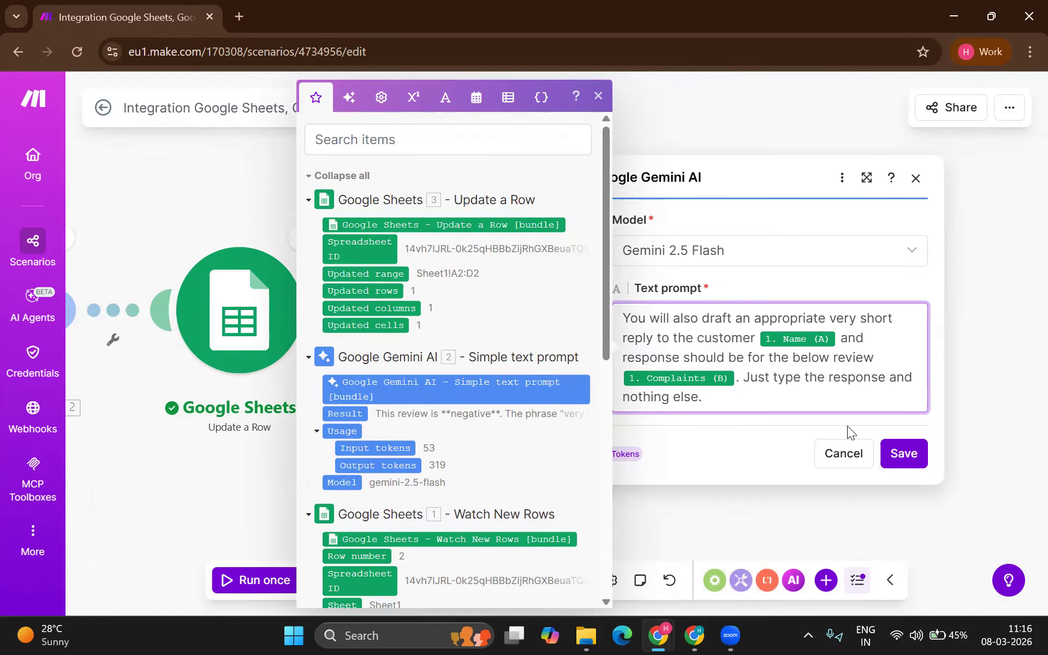
left_click(903, 453)
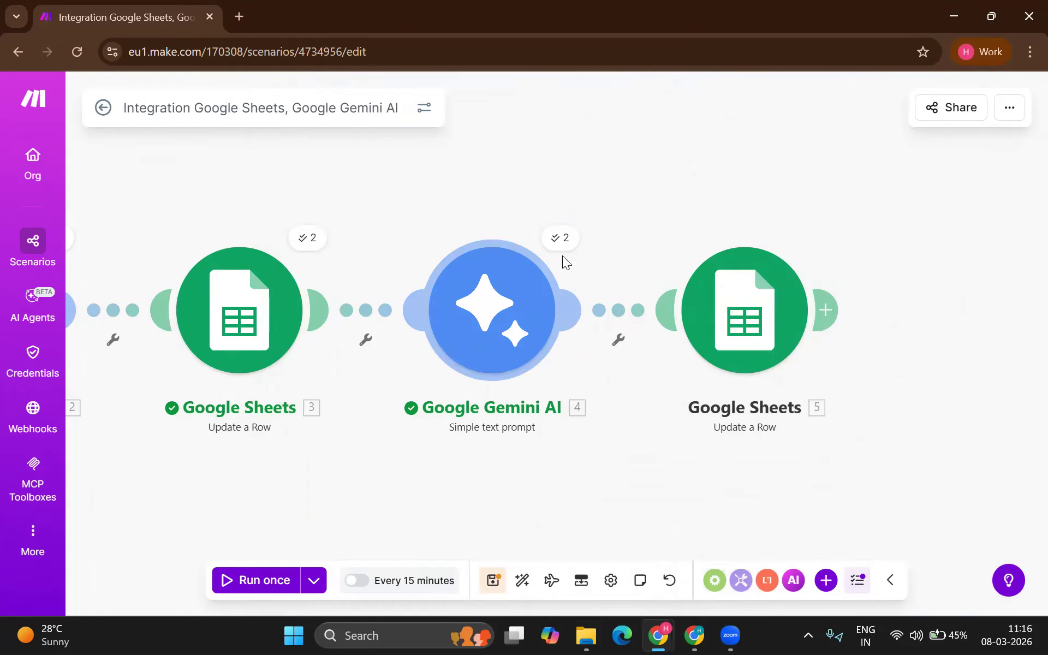
left_click(559, 238)
left_click(636, 261)
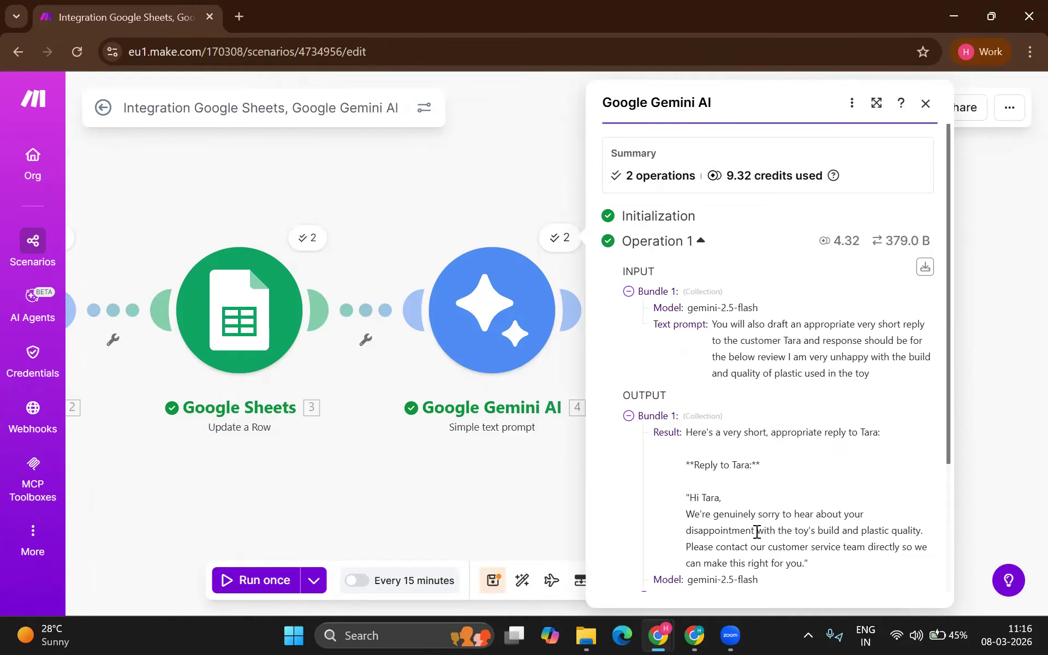
left_click_drag(769, 530, 688, 497)
left_click(490, 443)
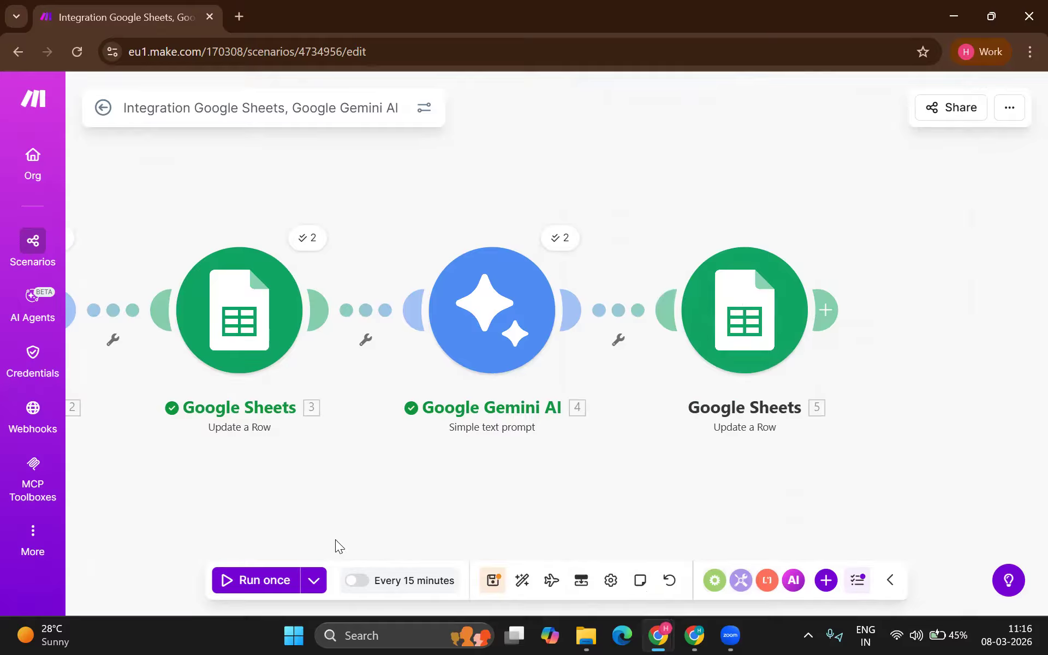
right_click(496, 313)
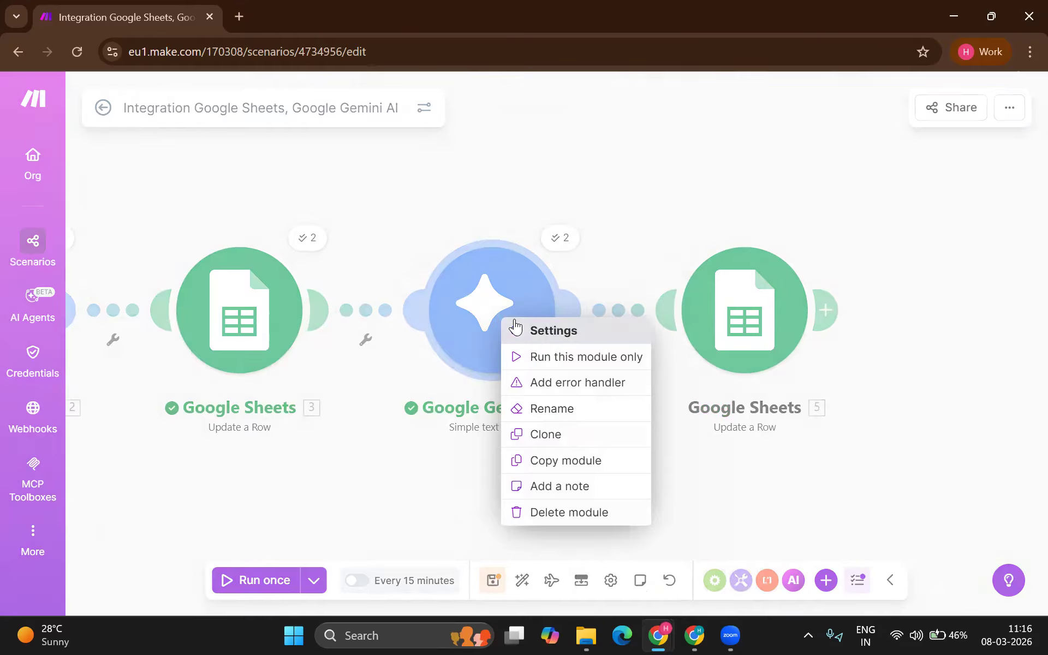
Step: Rerun all modules on the 3/8/2026 11:14:53 AM run's data, then switch to the sheet
left_click(538, 356)
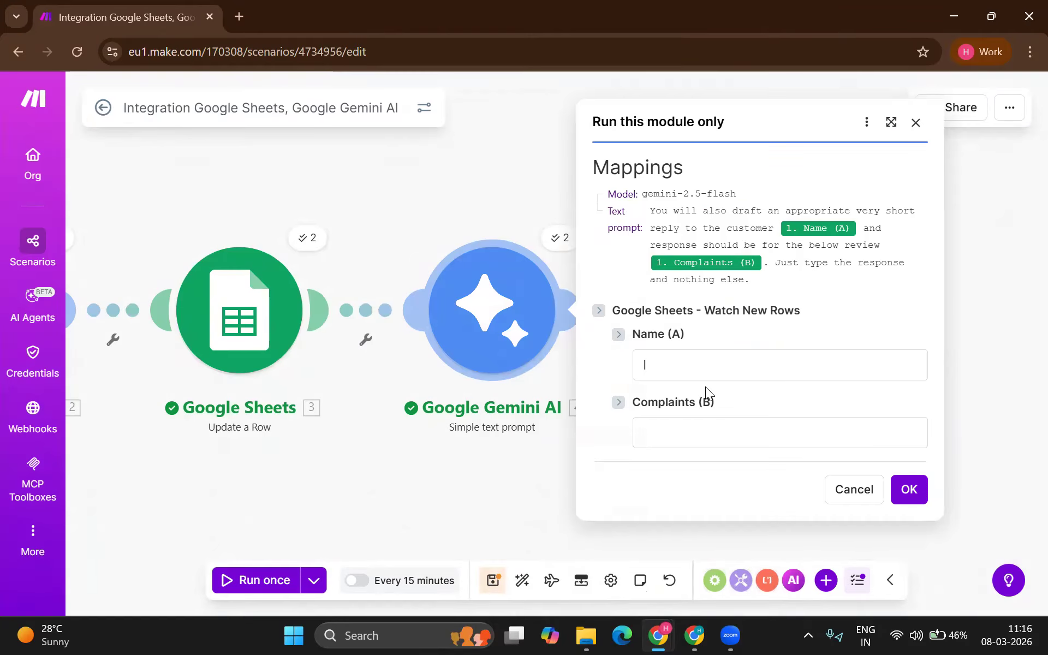
left_click(829, 494)
left_click(314, 580)
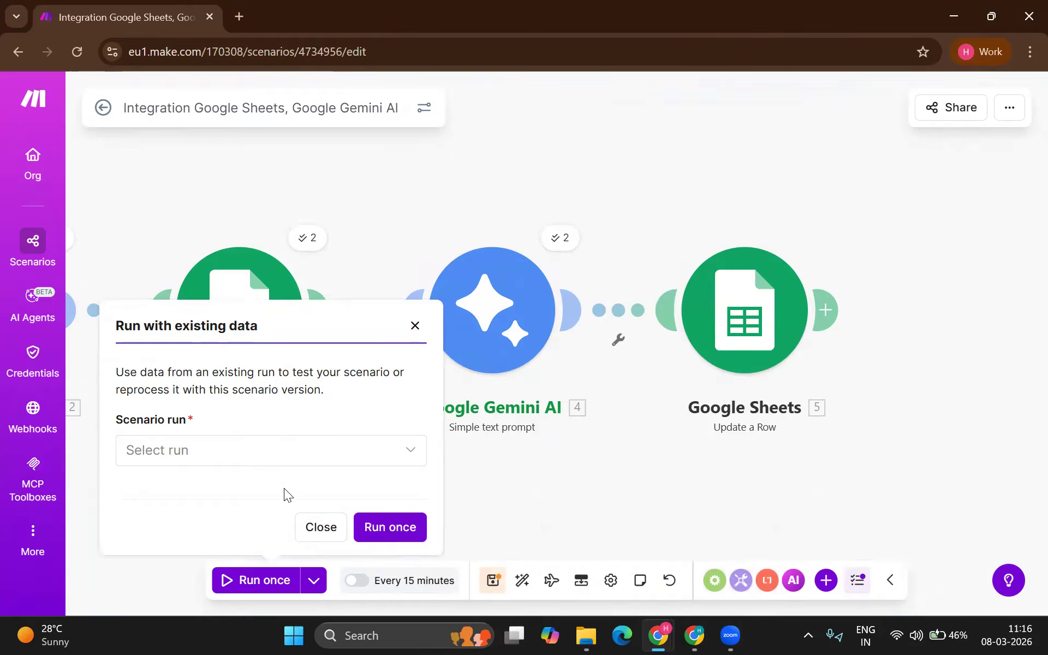
left_click(270, 458)
left_click(245, 480)
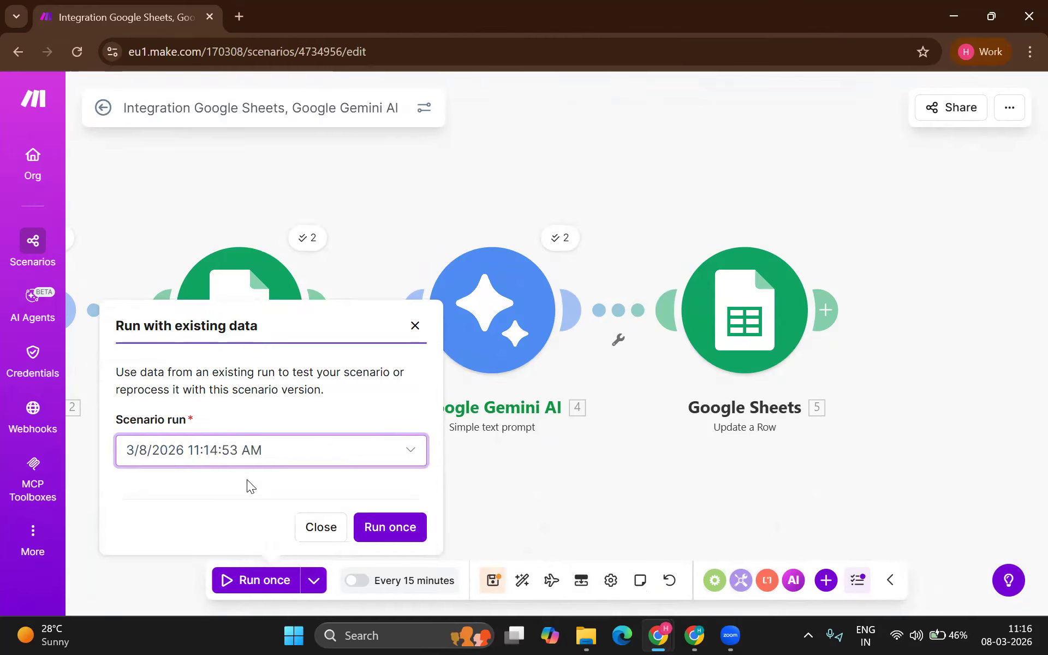
left_click(377, 526)
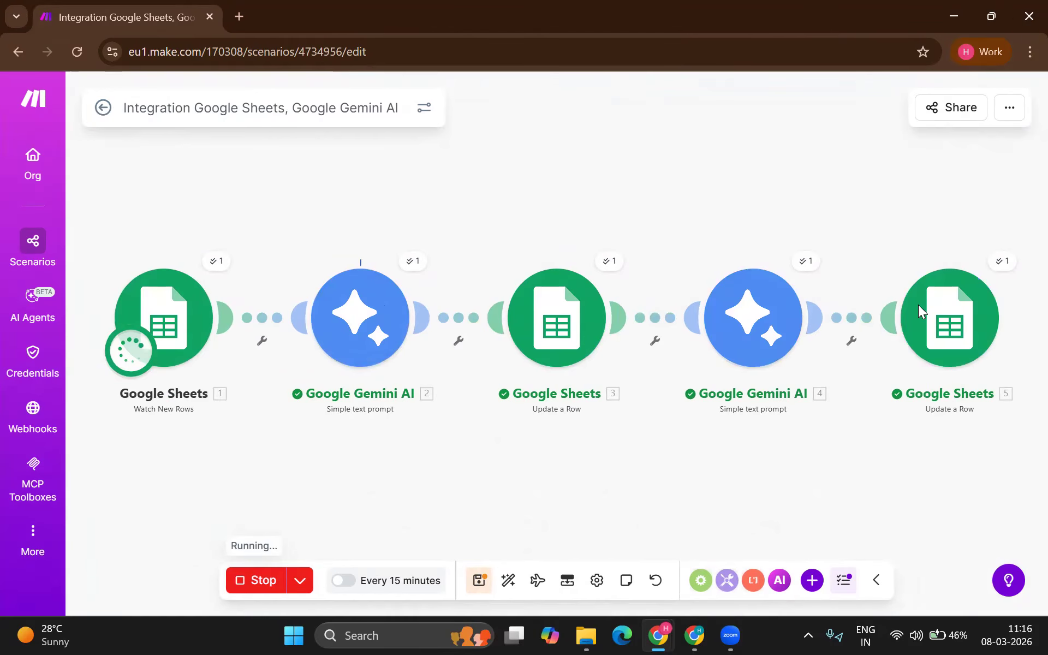
key("alt+Tab")
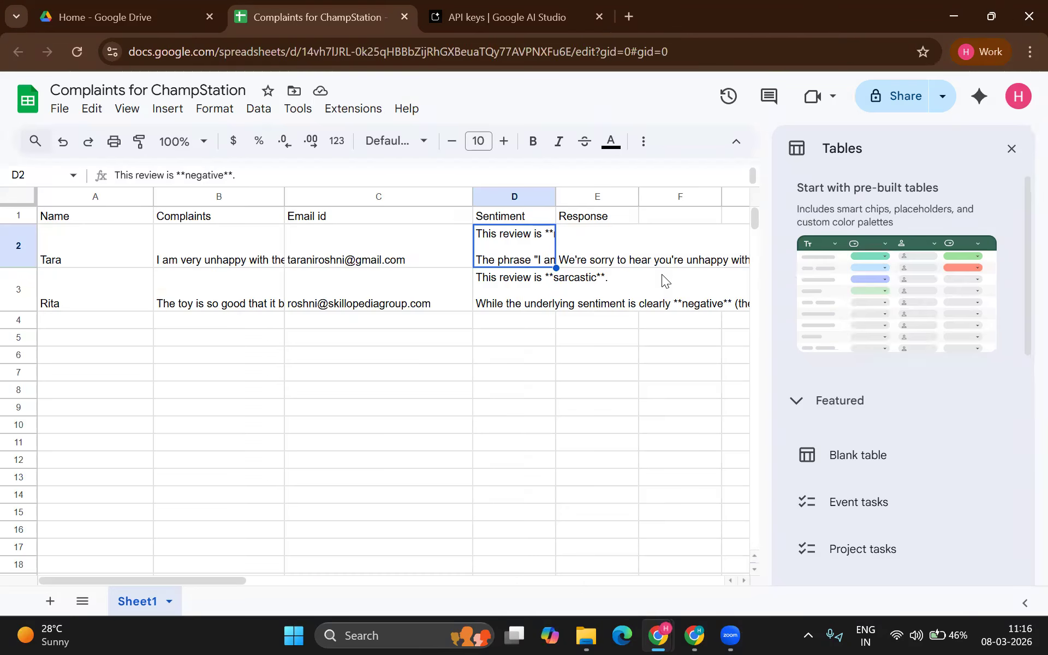
Step: Read the drafted replies in E2 and E3, close the Tables panel, and return to Make
double_click(472, 244)
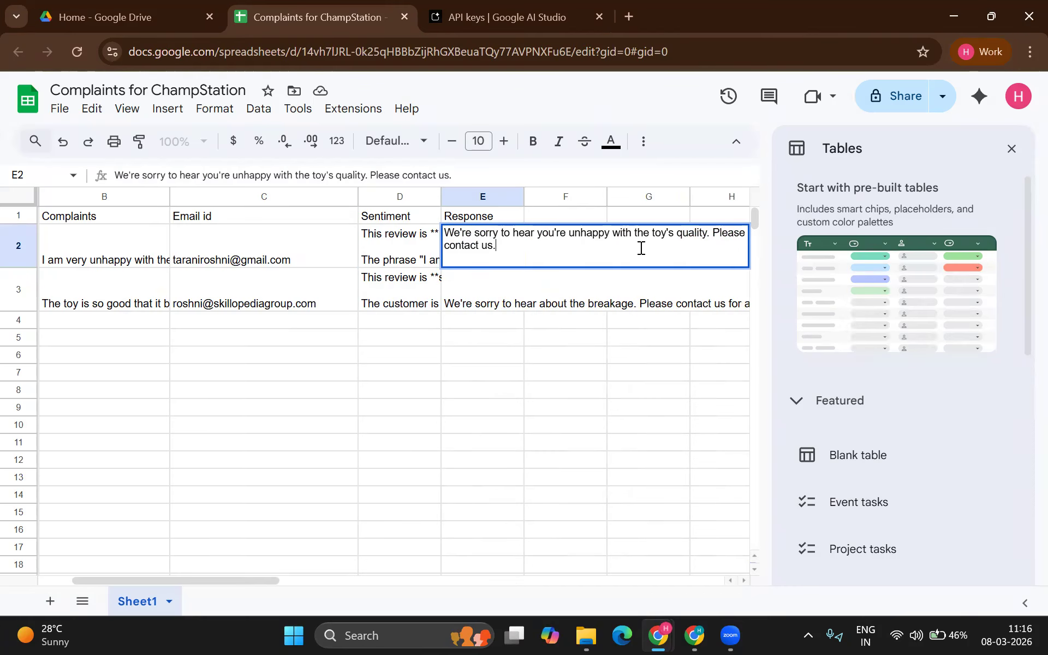
double_click(476, 301)
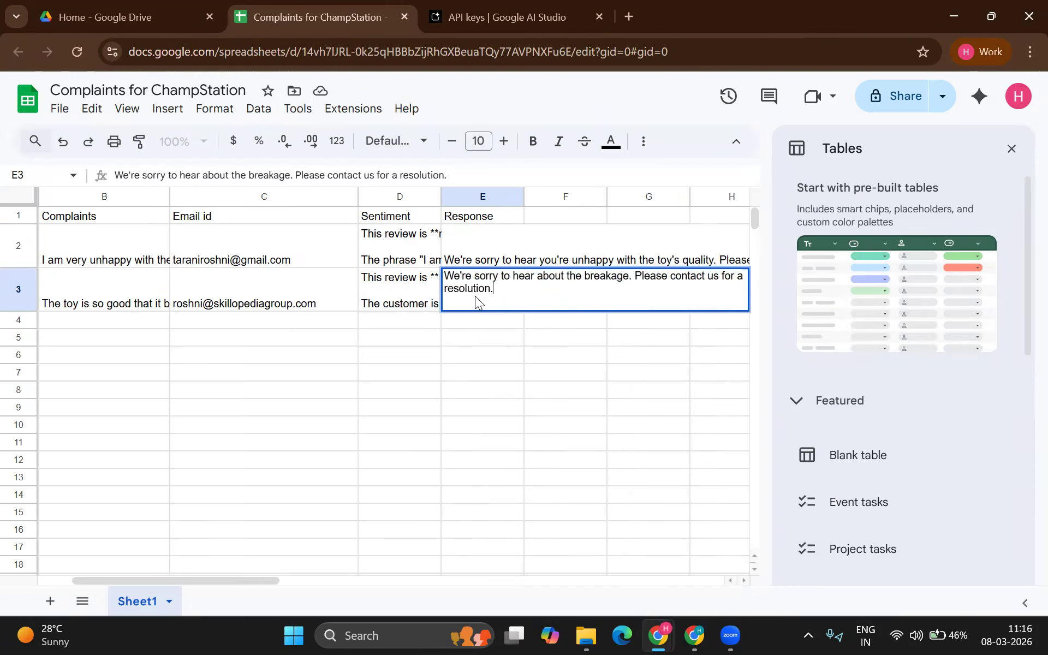
left_click(491, 337)
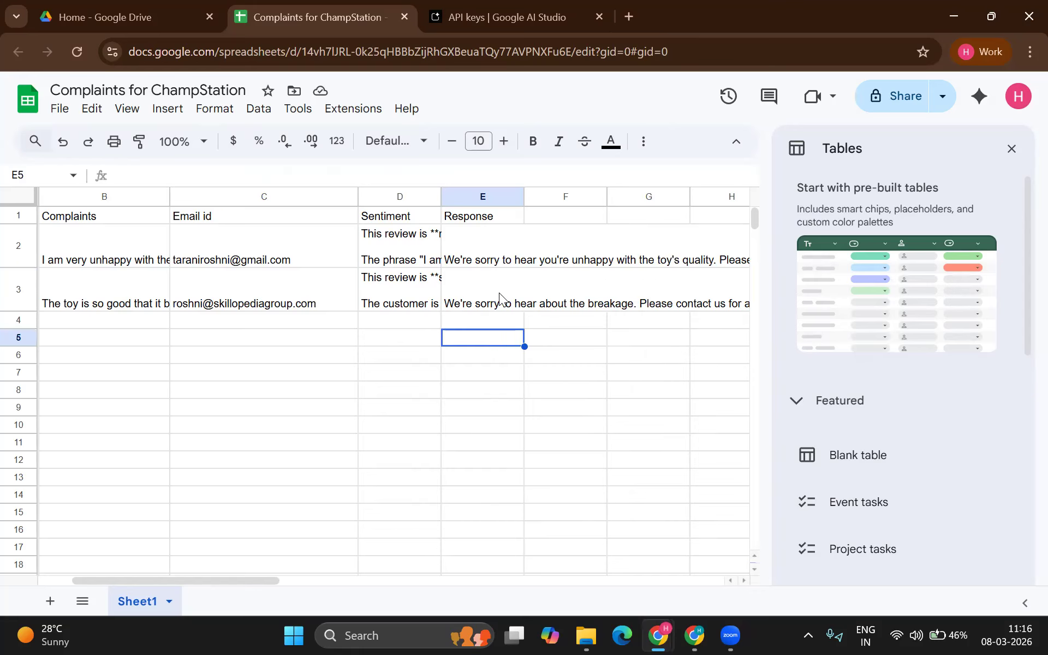
scroll(500, 297, "left", 1)
scroll(500, 297, "left", 2)
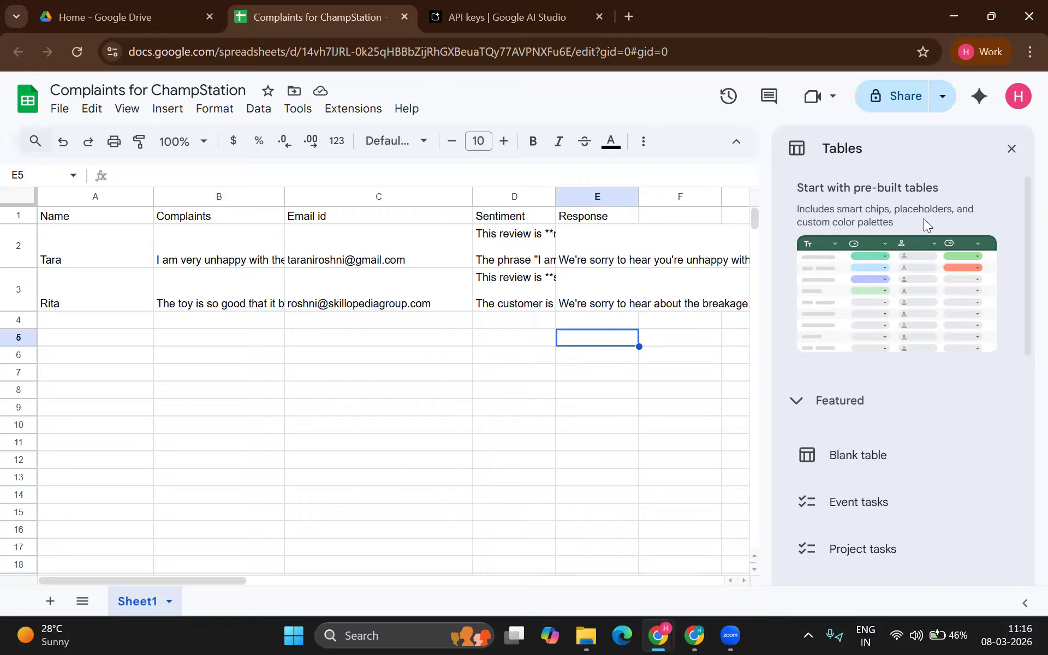
left_click(1012, 148)
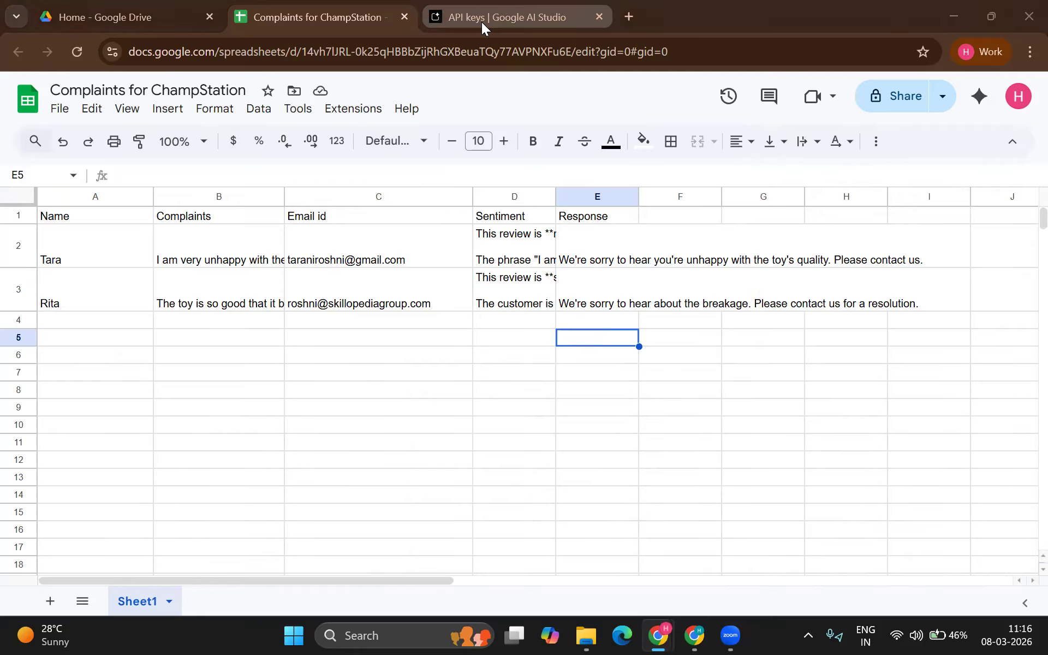
key("alt+Tab")
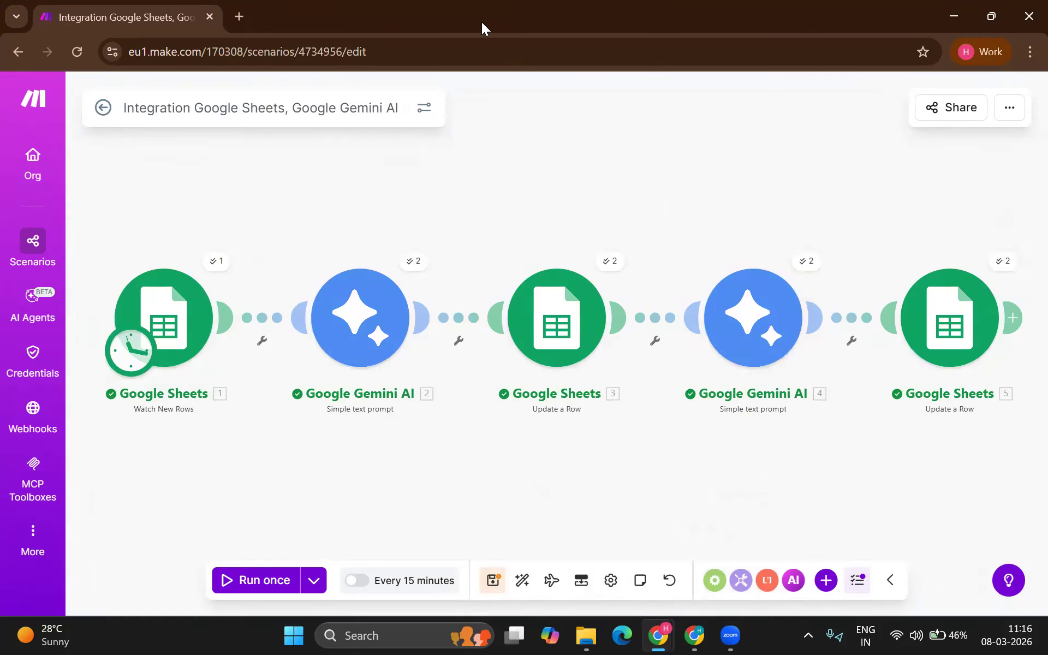
Step: Schedule runs every 15 minutes and rename the scenario 'Complaint classifier and response engine'
left_click(358, 582)
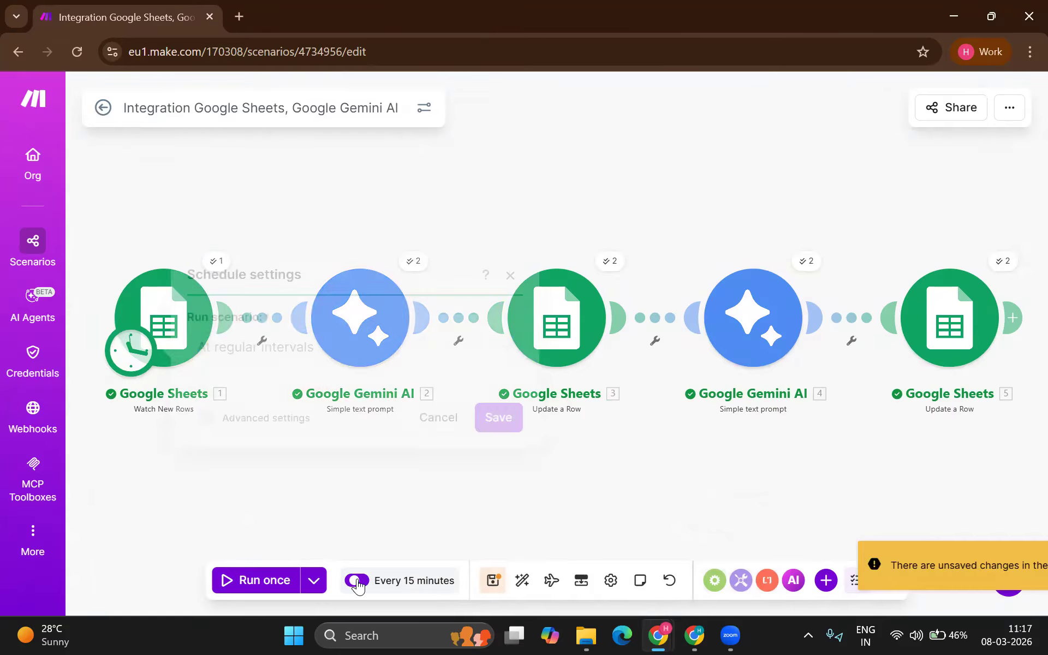
left_click(481, 523)
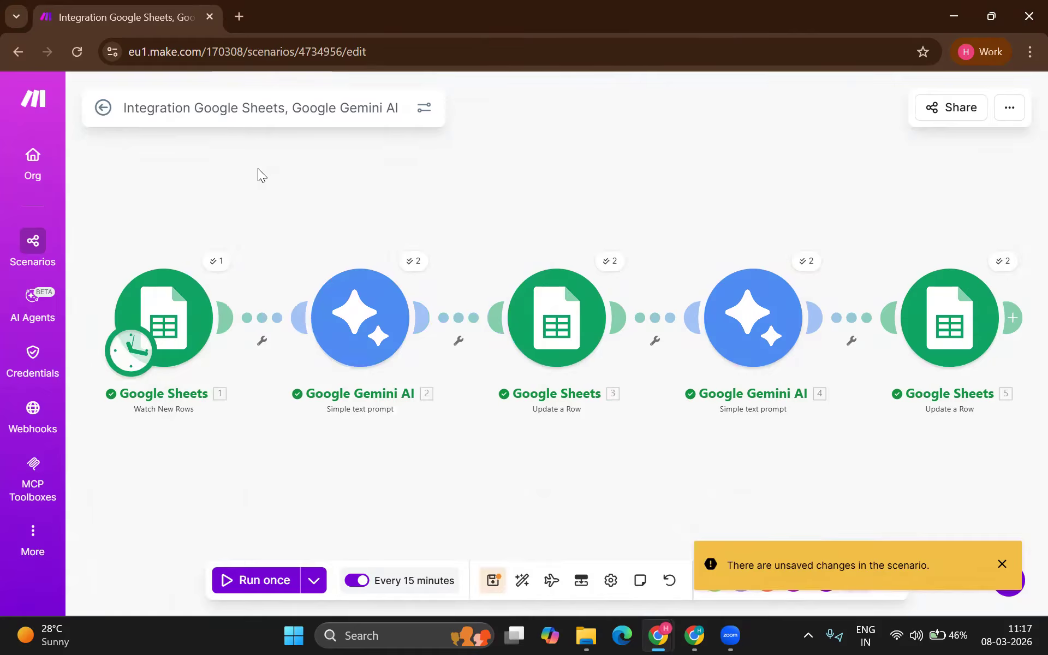
left_click(254, 123)
type("Compl")
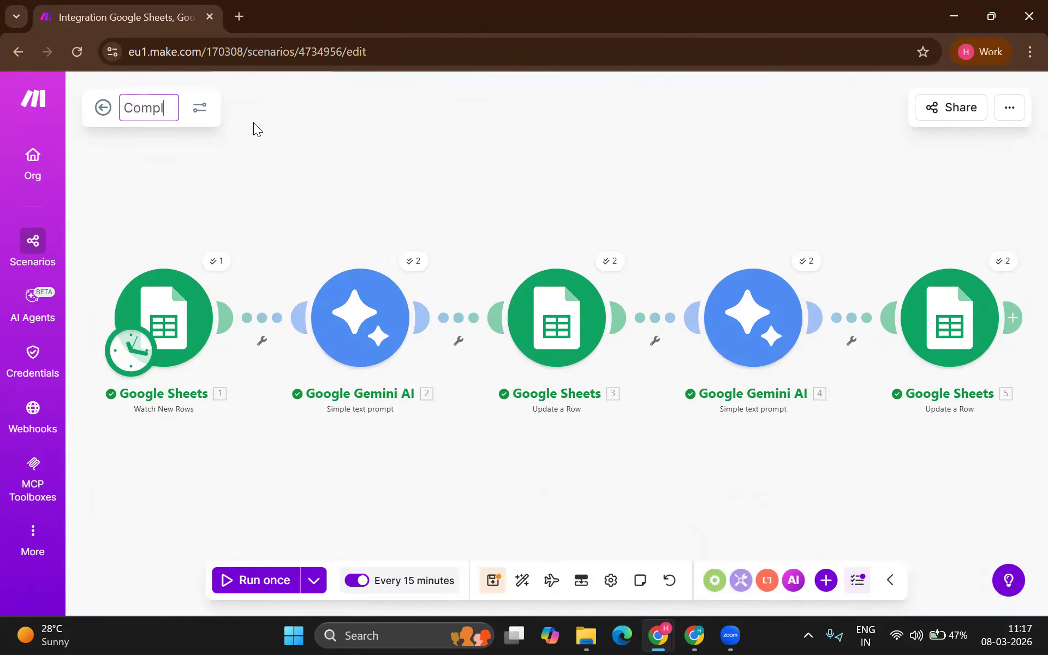
type("aint clas")
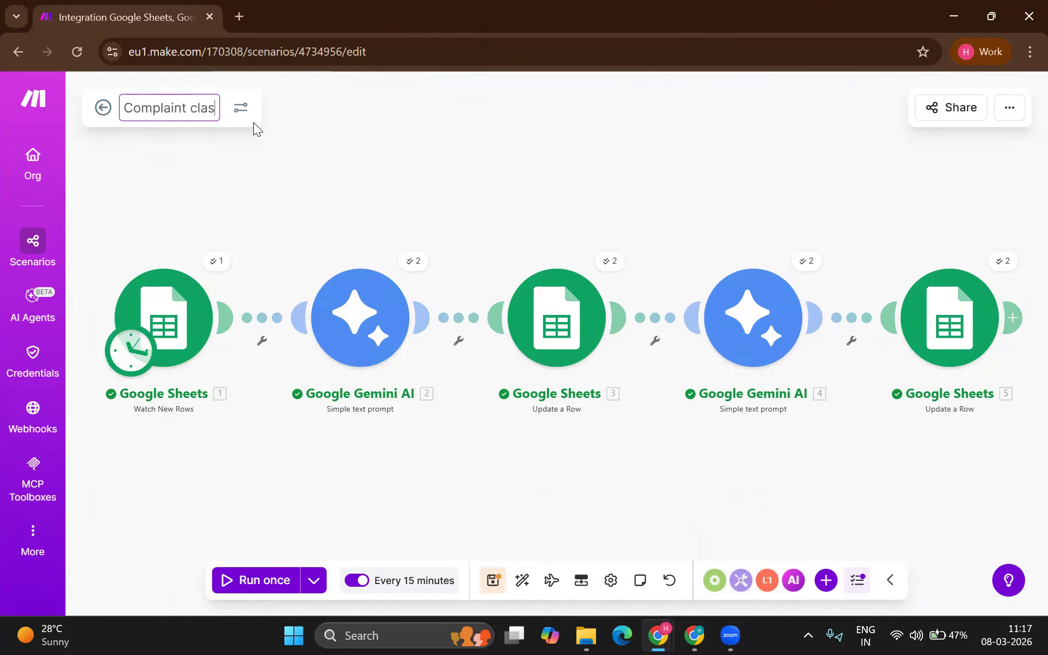
type("sifier and response")
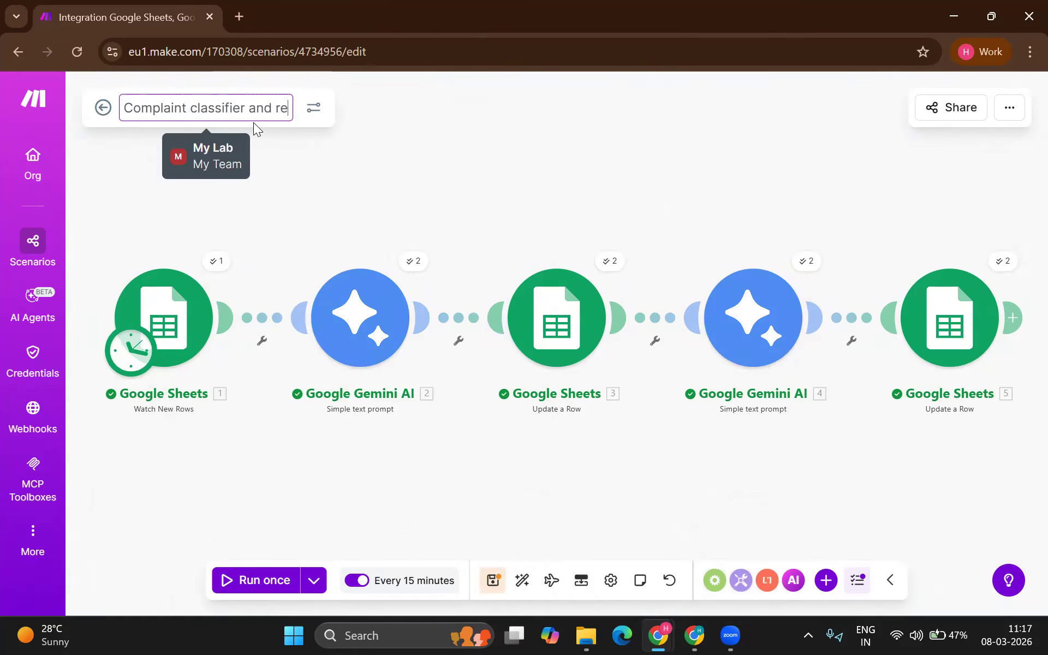
type("gine")
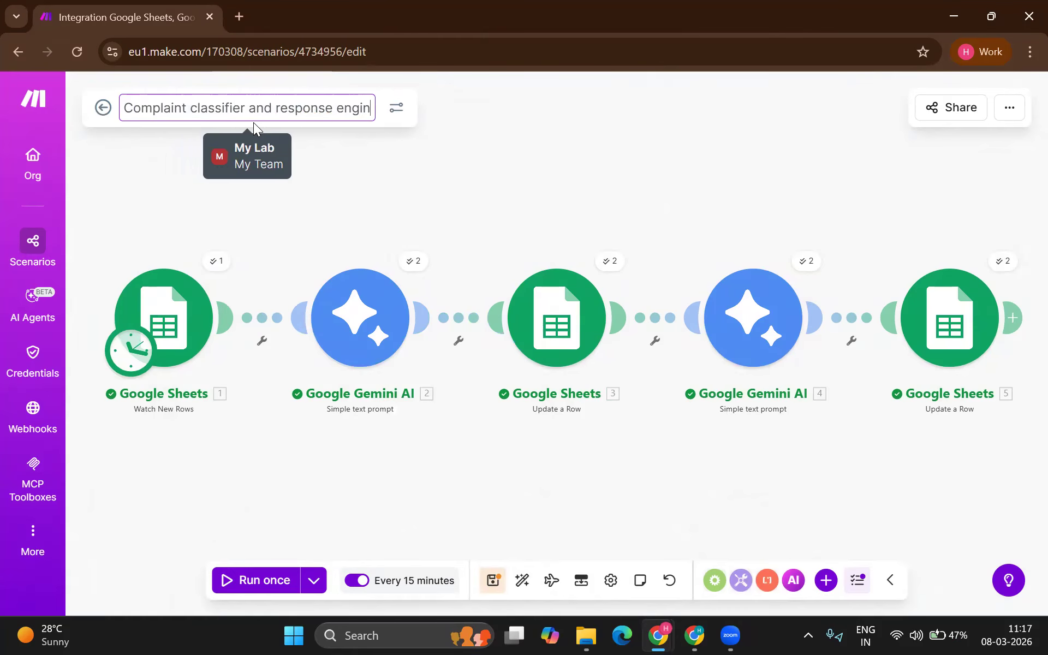
key("Return")
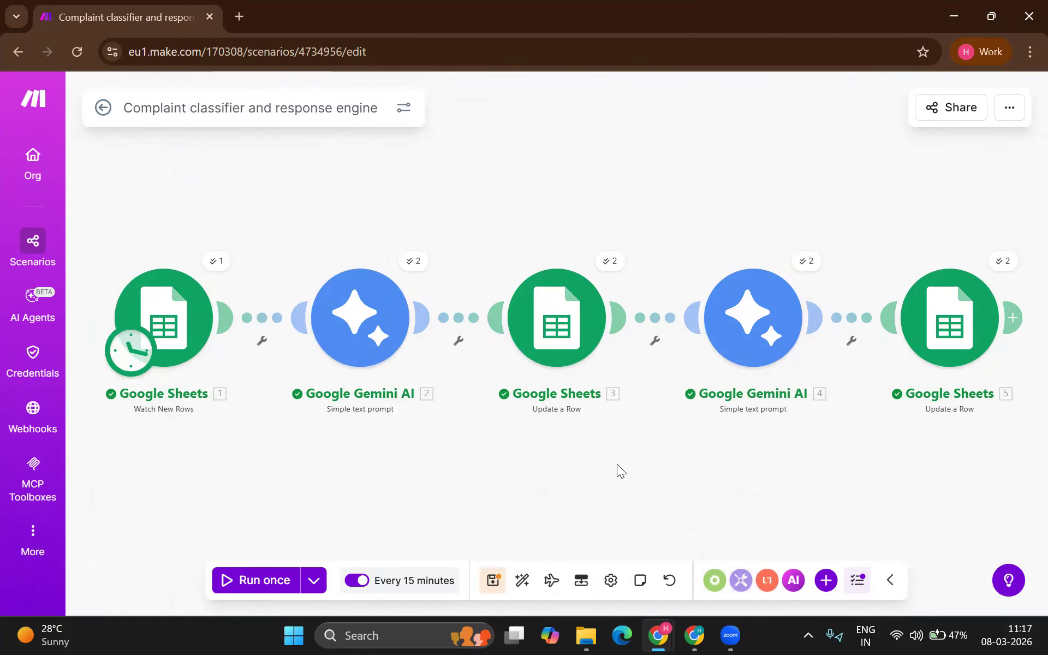
Step: Add a Gmail 'Send an email' module after Google Sheets 5
scroll(619, 465, "right", 5)
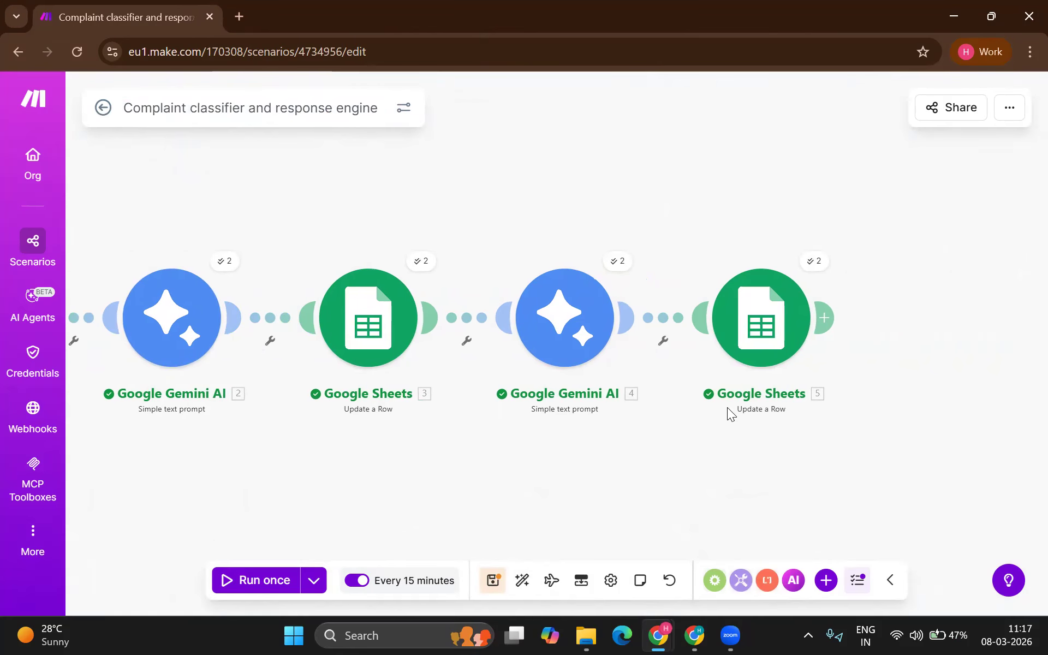
left_click(824, 318)
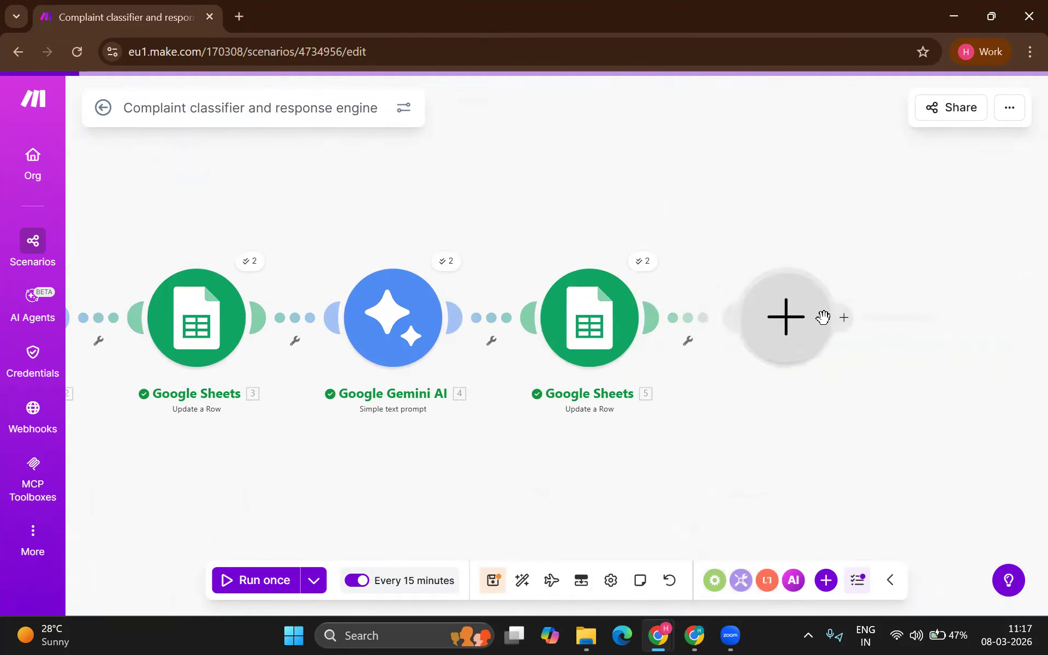
type("gma")
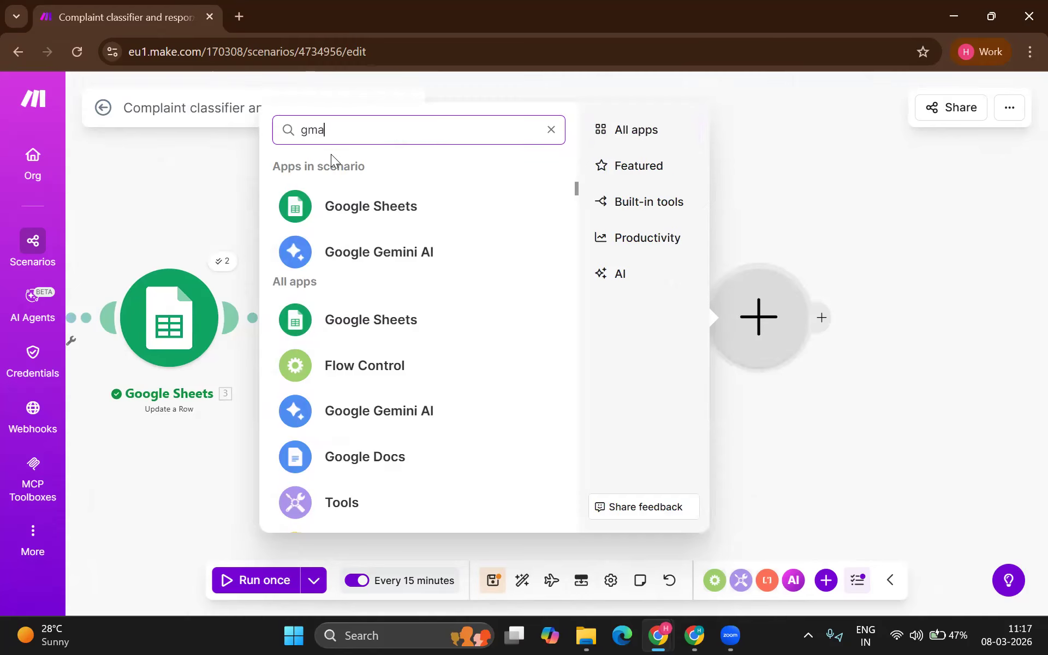
left_click(349, 423)
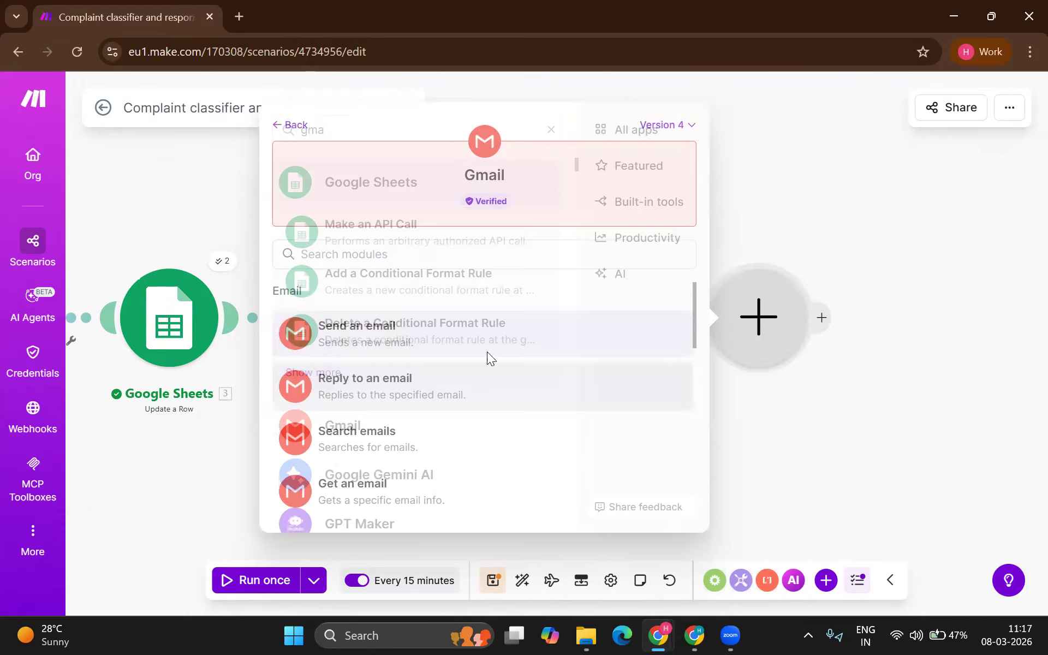
left_click(412, 334)
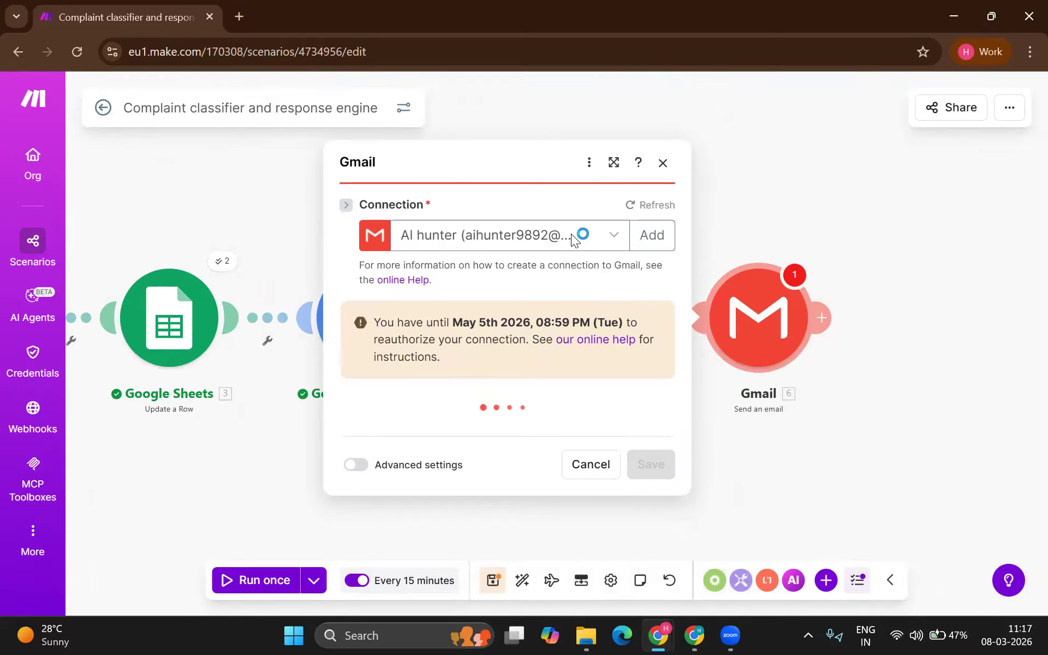
Step: Create 'My Gmail connection' and authorise it with a Google account
left_click(605, 188)
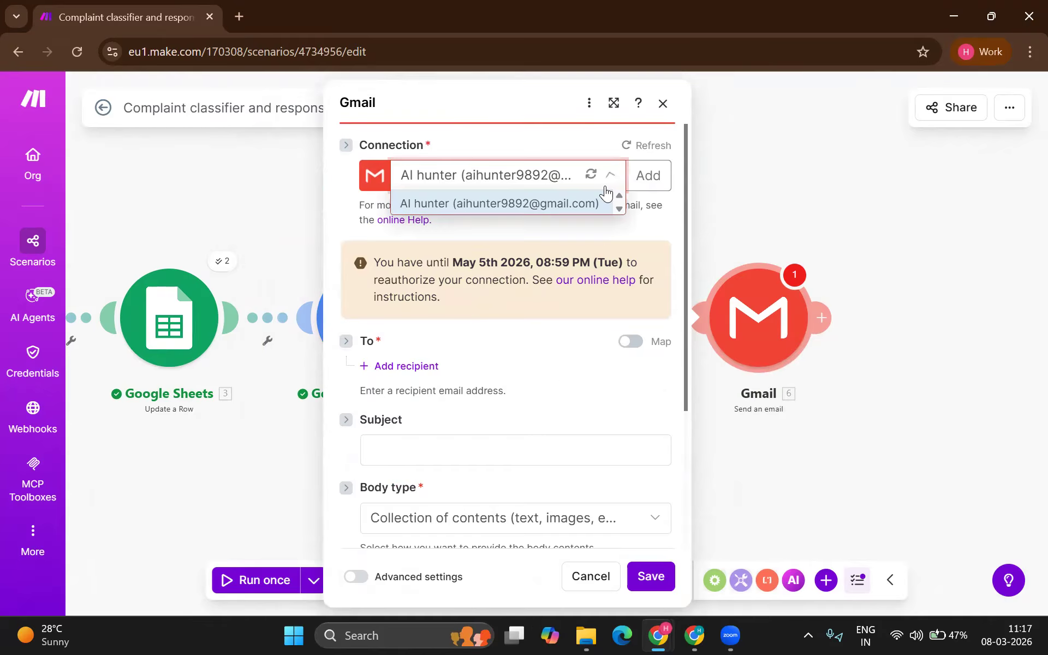
left_click(642, 175)
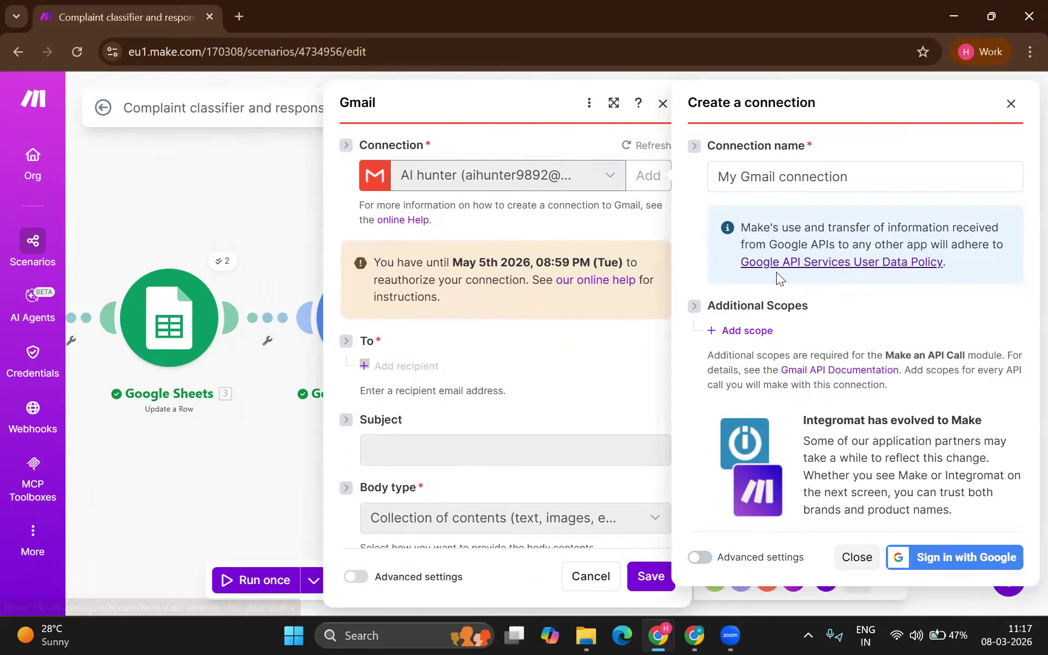
left_click(949, 557)
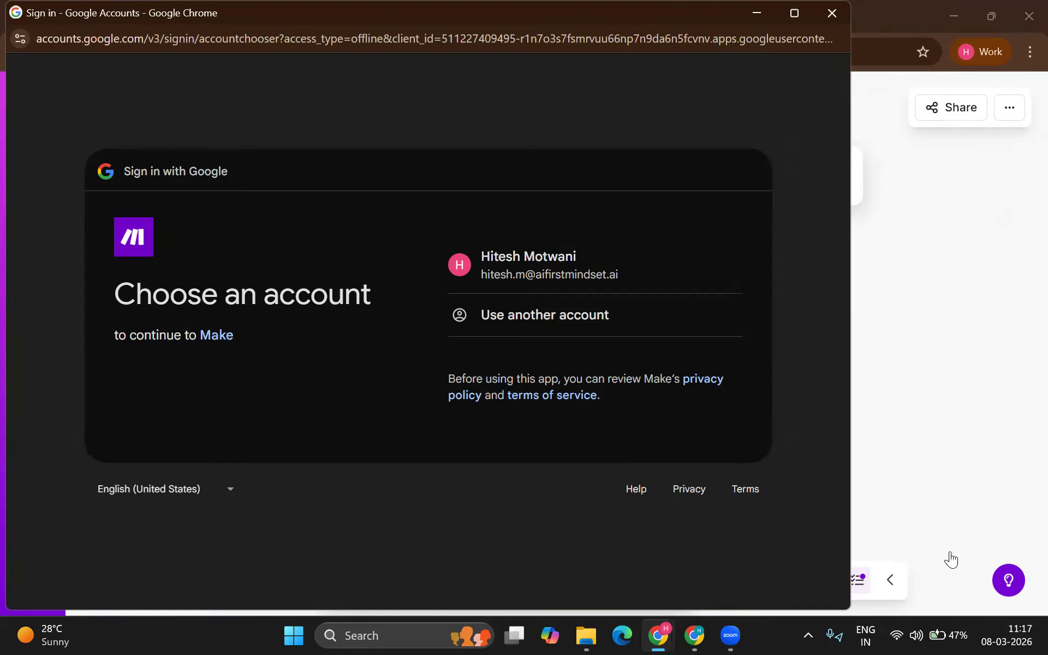
left_click(610, 262)
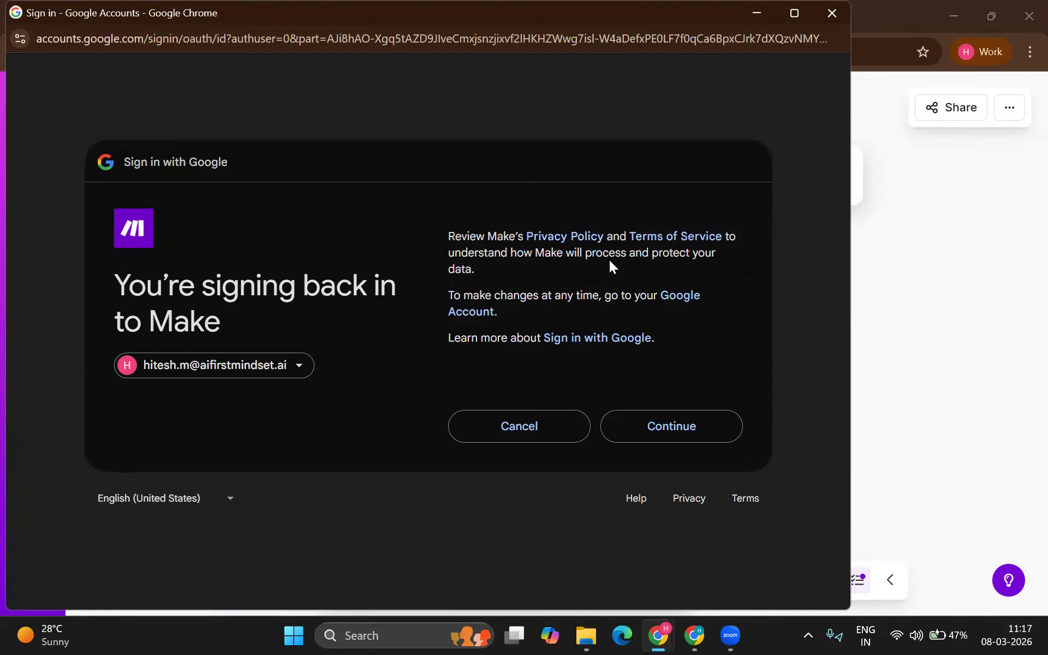
left_click(664, 418)
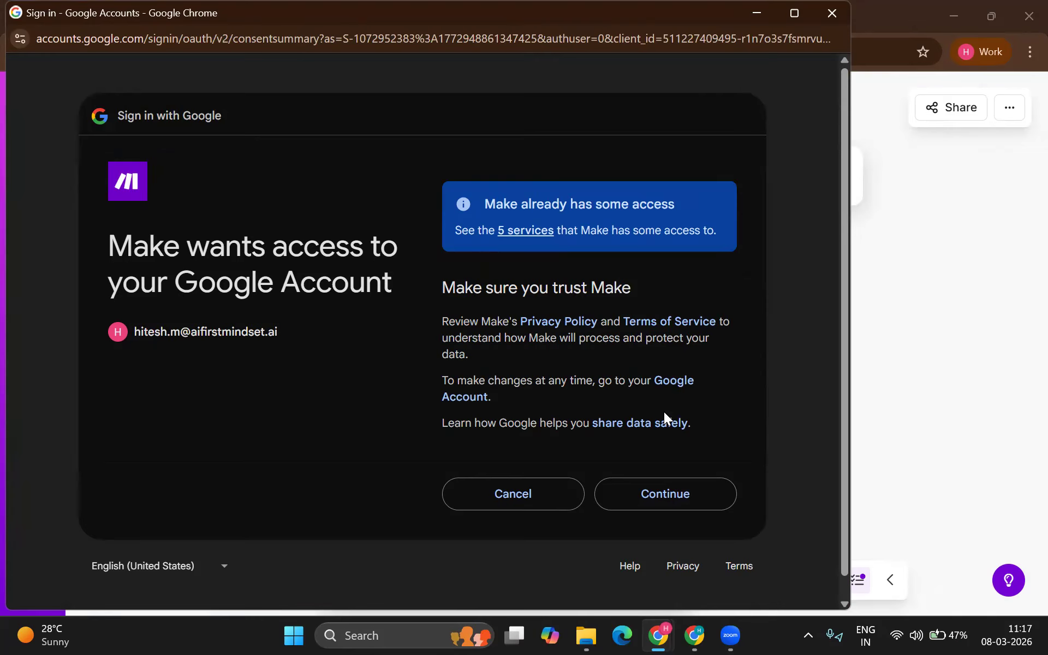
left_click(663, 497)
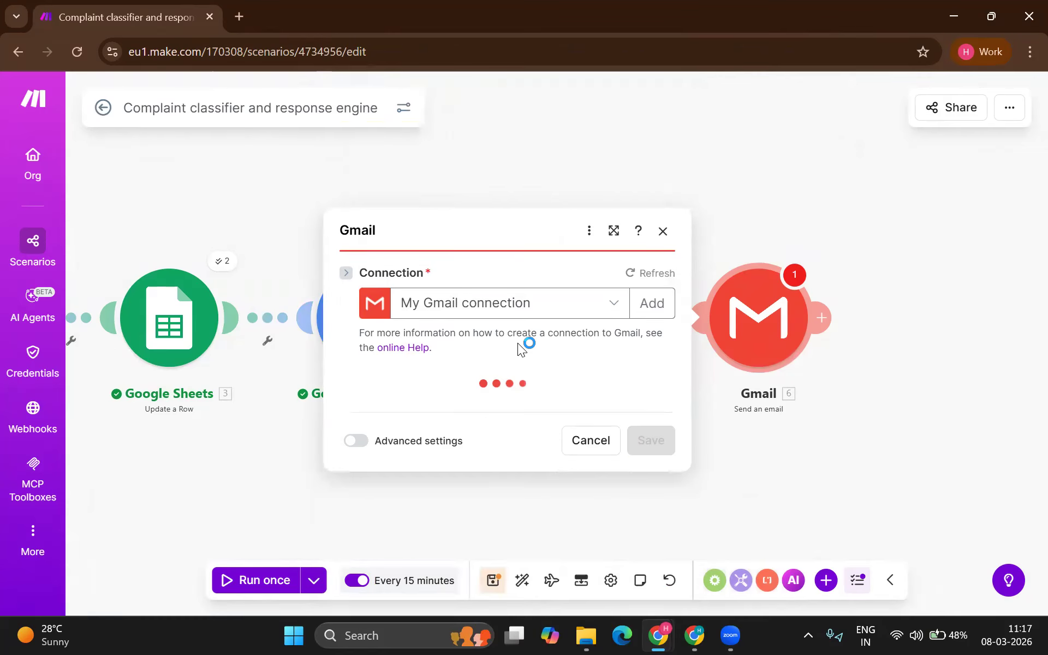
left_click(475, 359)
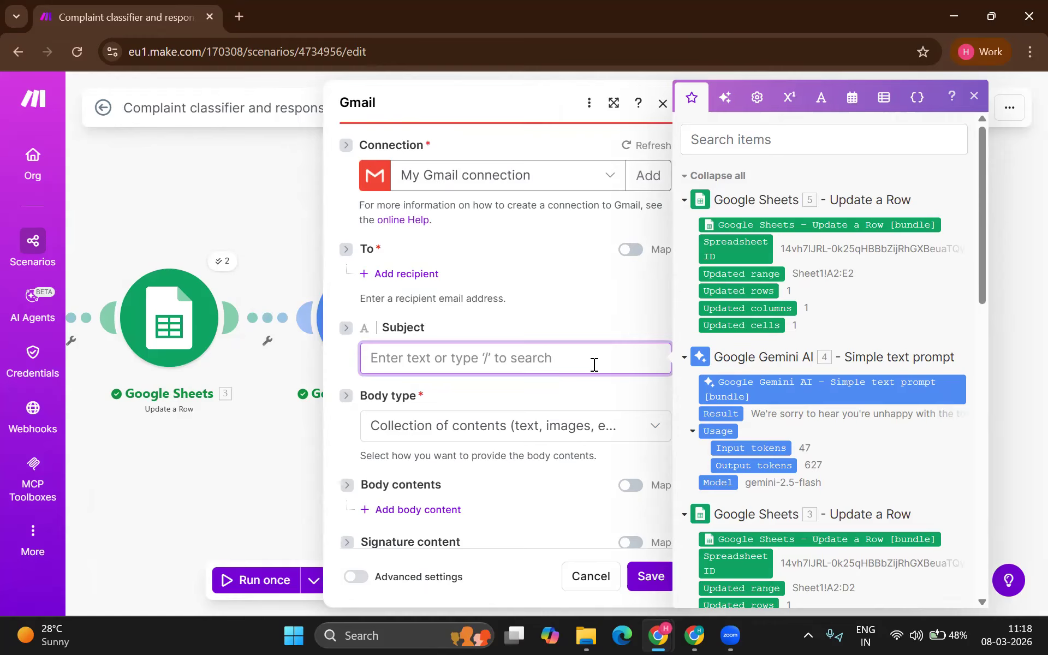
Step: Replace the email subject text with 'Hello'
type("Re")
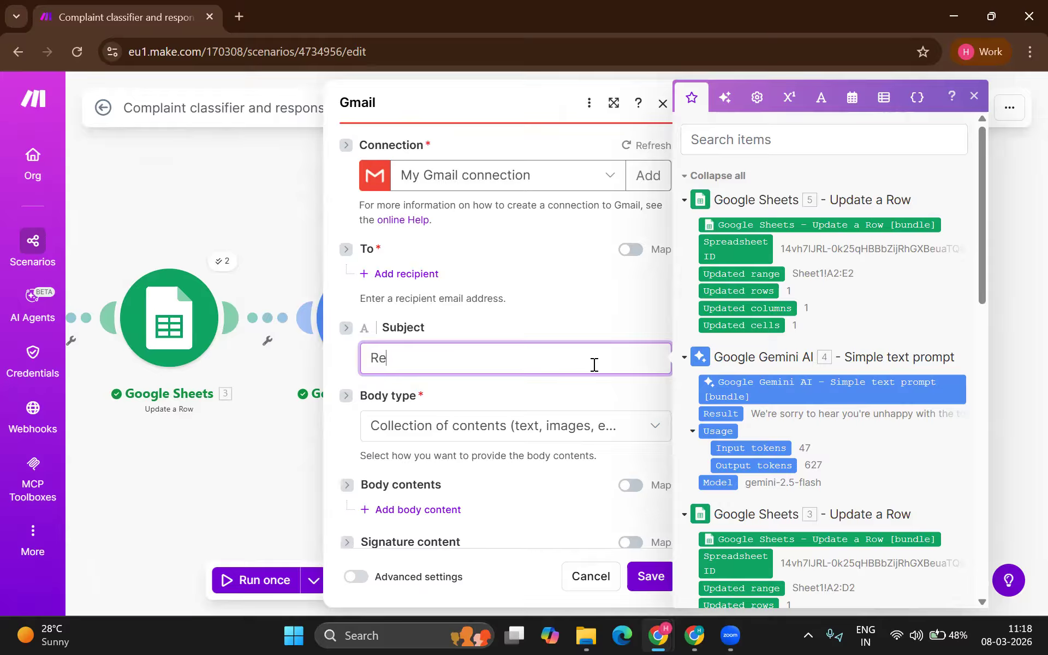
type("sponse for")
key("ctrl+a")
key("Right")
key("BackSpace")
key("BackSpace")
key("BackSpace")
key("BackSpace")
key("BackSpace")
key("BackSpace")
key("BackSpace")
key("BackSpace")
key("BackSpace")
key("BackSpace")
key("BackSpace")
key("BackSpace")
key("BackSpace")
type("Hello")
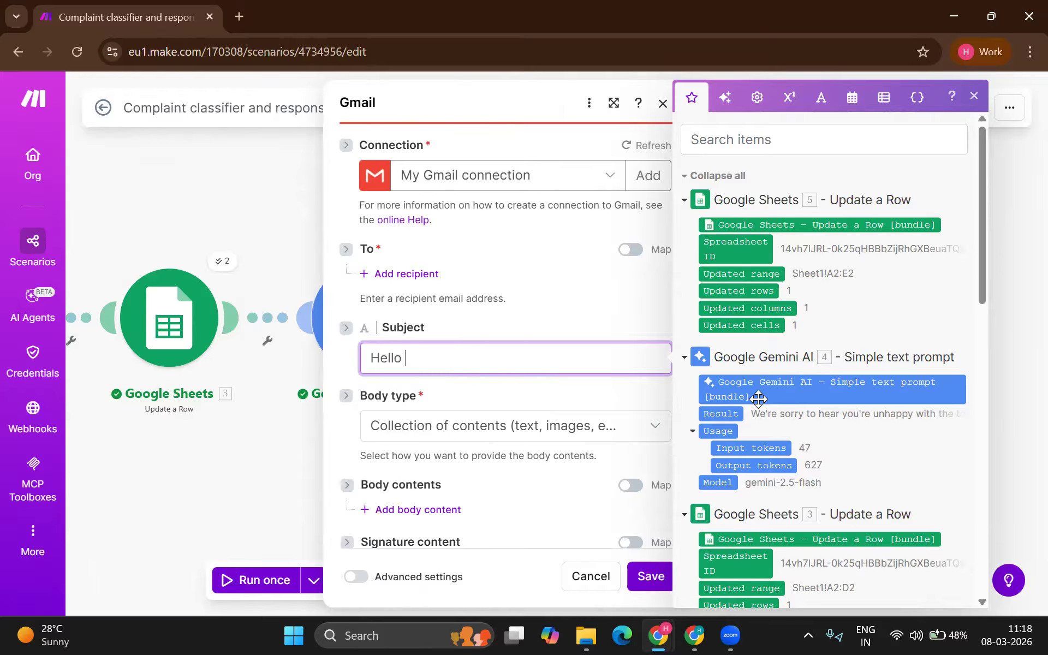
Step: Map Name (A) after 'Hello' in the subject, set body type to Raw HTML, and map Gemini's 4. Result into Content
scroll(942, 479, "down", 5)
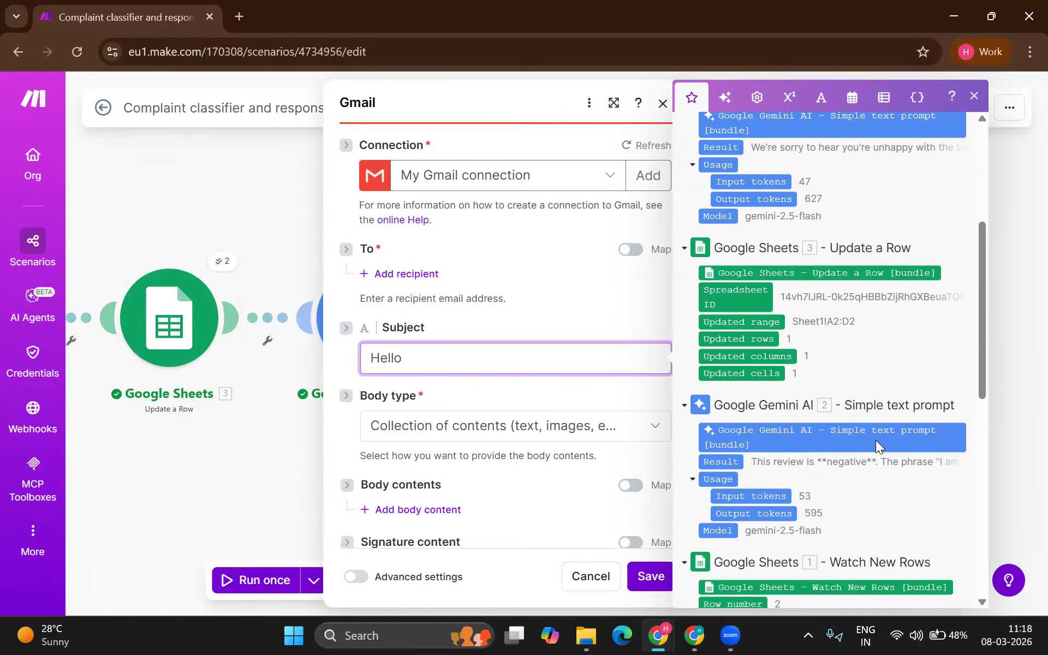
scroll(764, 435, "down", 3)
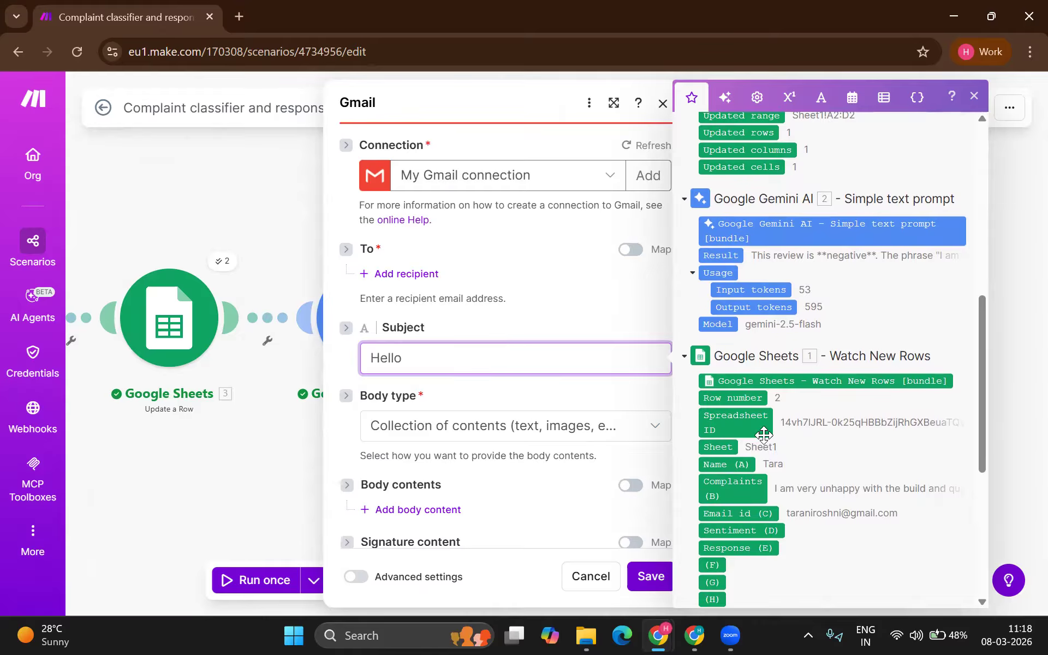
scroll(724, 369, "down", 1)
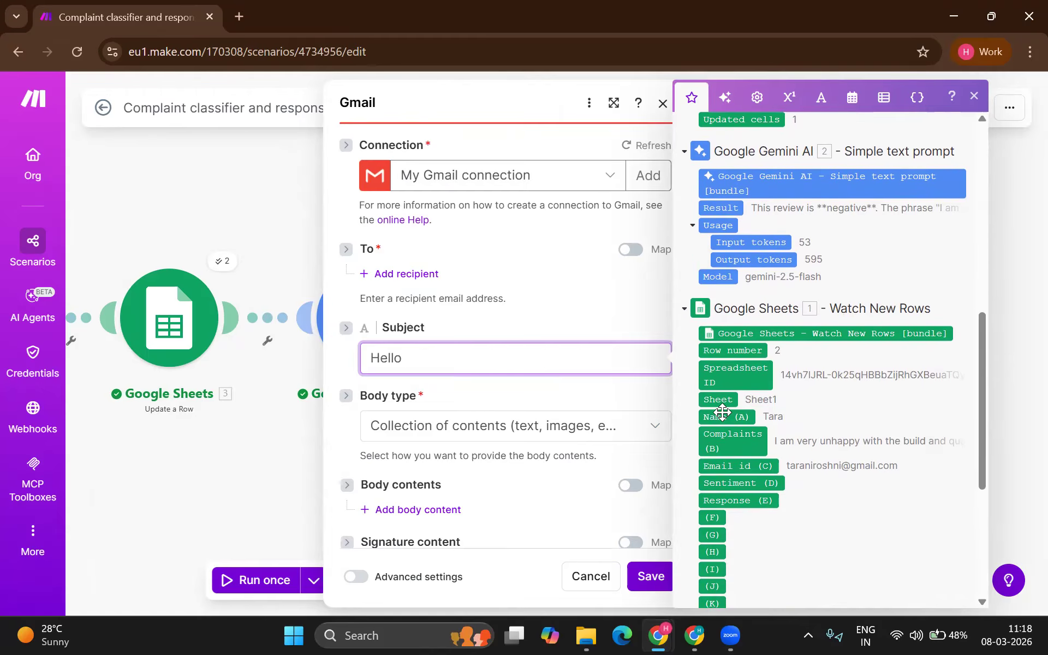
left_click_drag(720, 416, 529, 363)
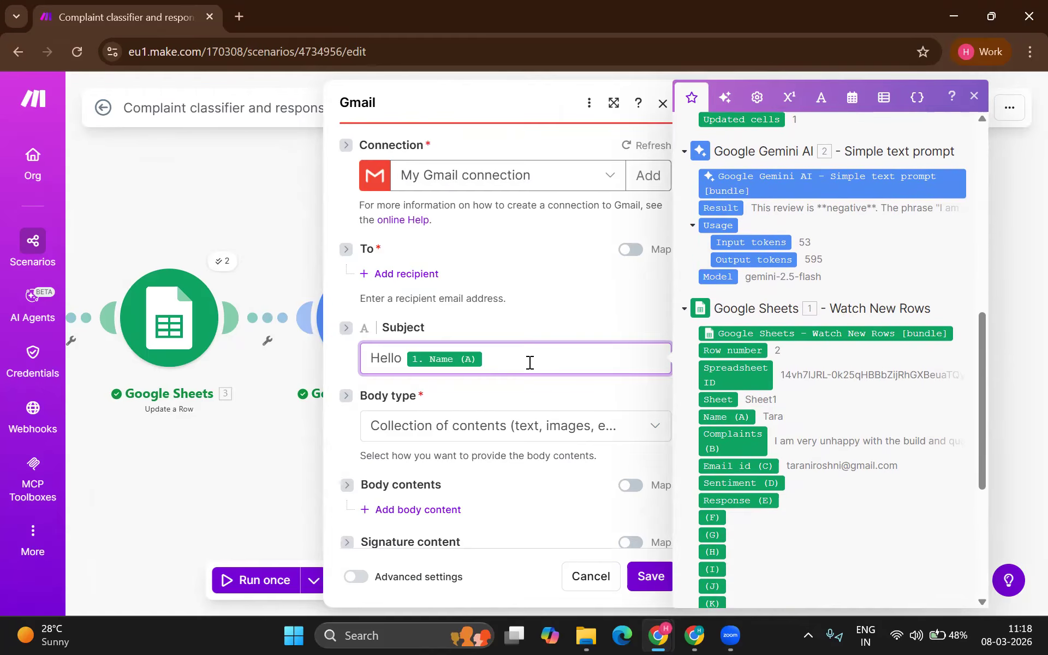
scroll(523, 417, "down", 1)
left_click(553, 395)
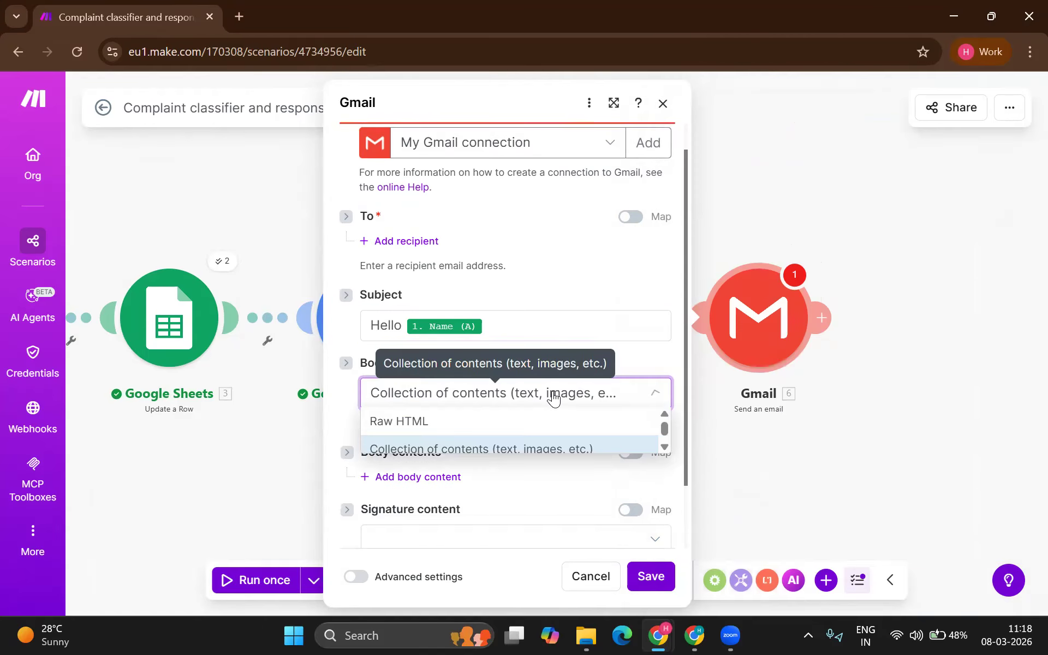
left_click(499, 430)
left_click(498, 428)
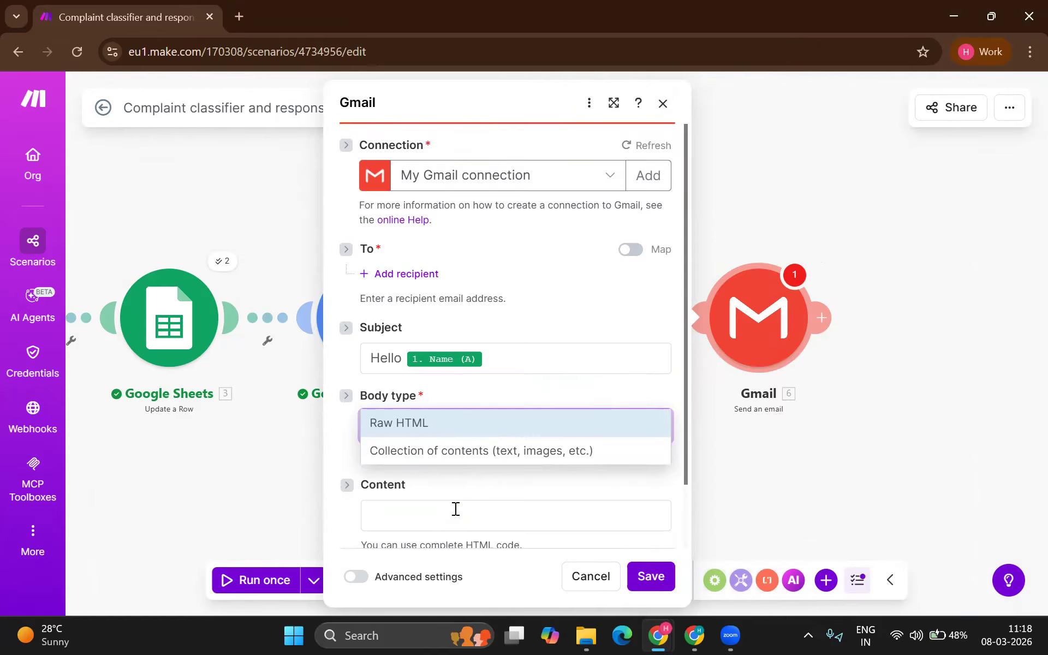
left_click(455, 508)
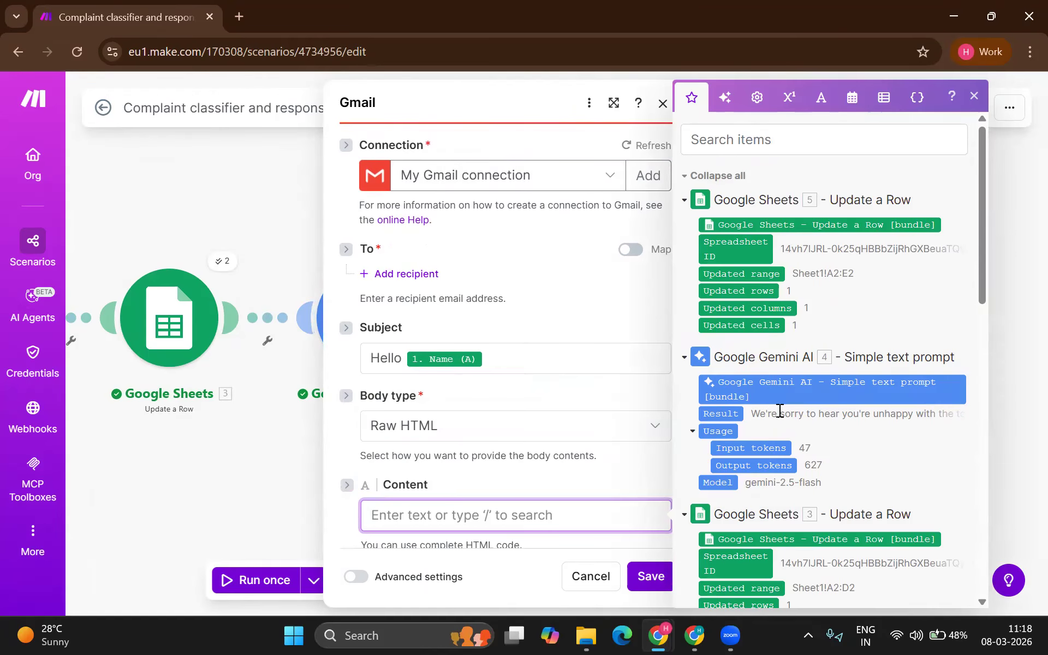
left_click_drag(725, 414, 512, 522)
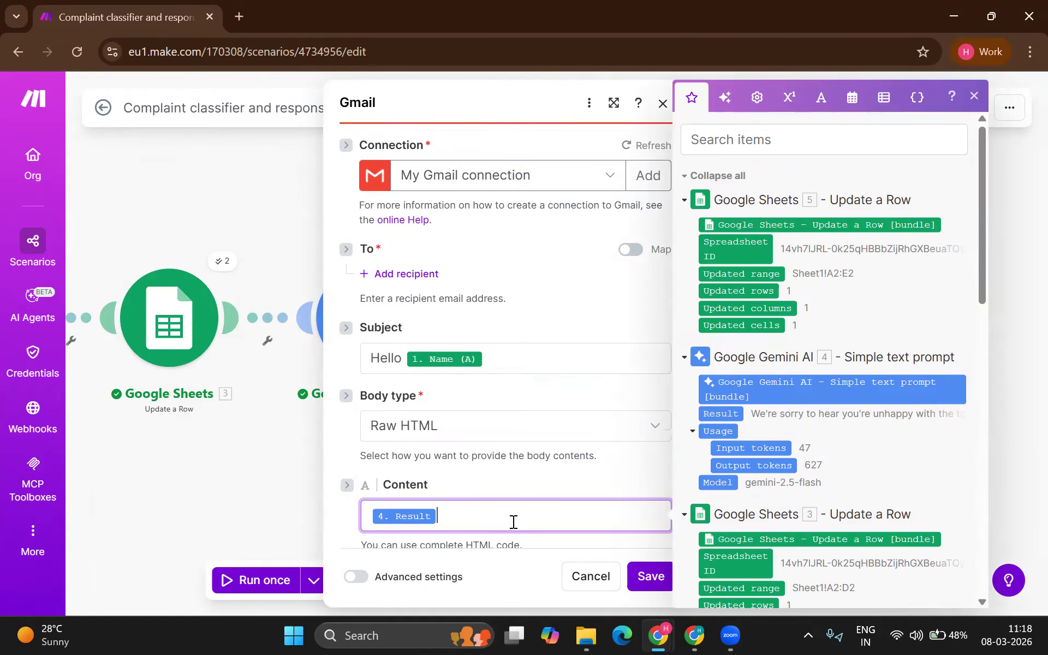
Step: Add Email id (C) as the recipient and save the Gmail step
scroll(567, 510, "down", 1)
left_click(649, 565)
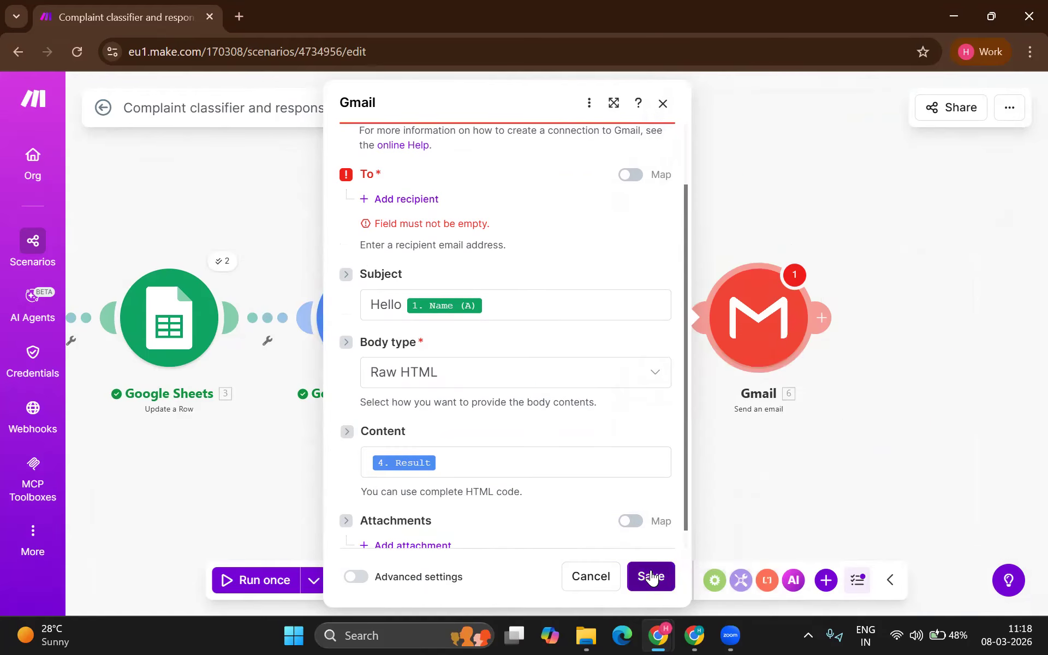
left_click(420, 199)
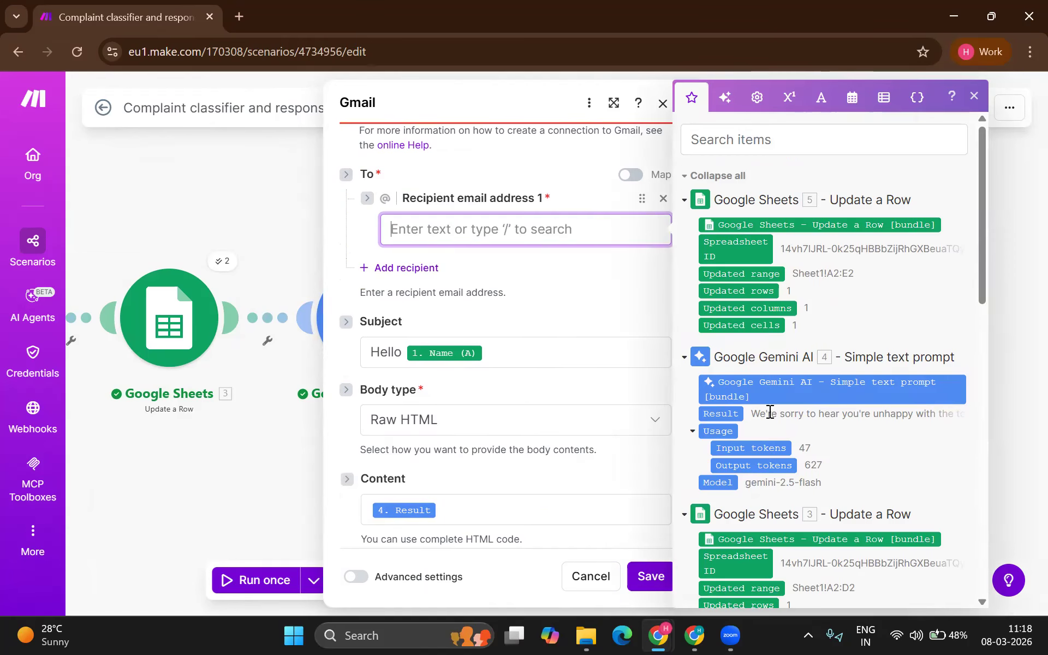
scroll(769, 412, "down", 6)
scroll(768, 412, "down", 3)
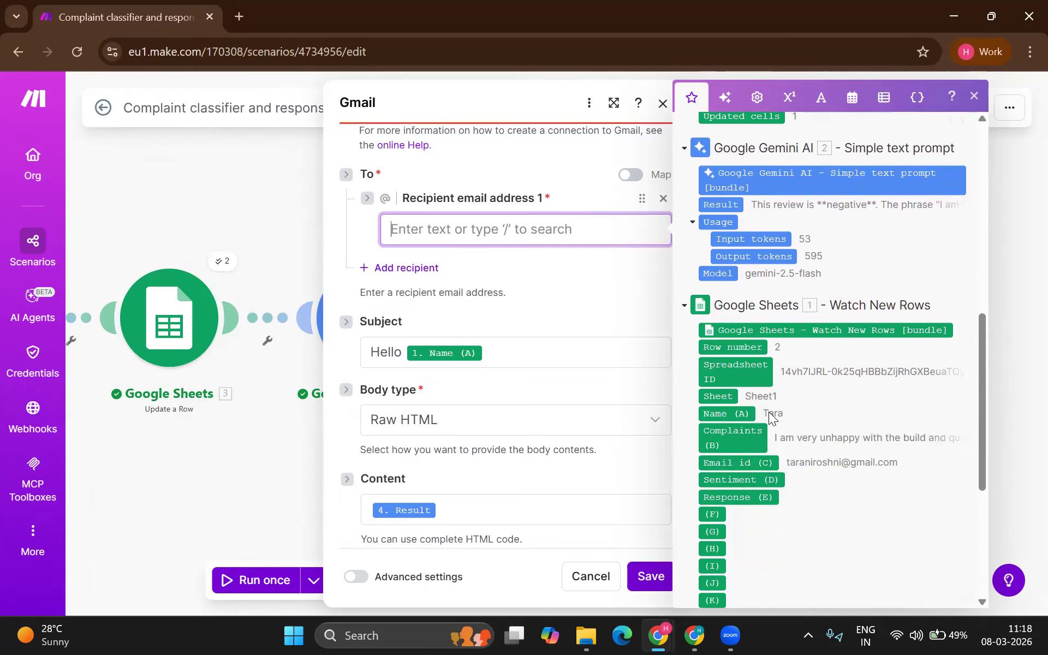
scroll(743, 424, "down", 1)
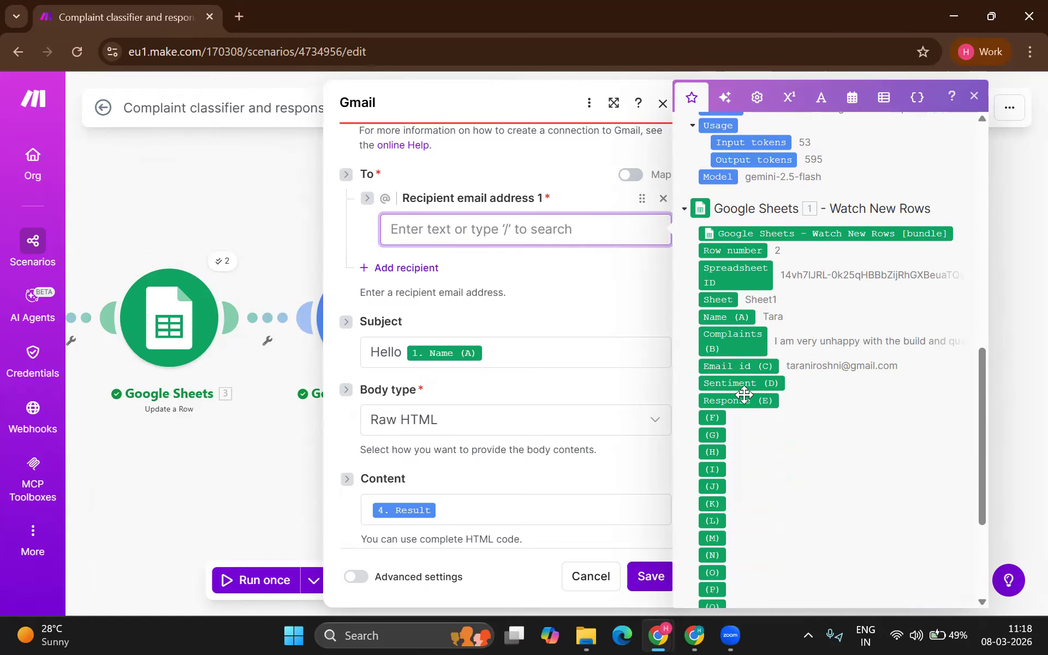
left_click_drag(736, 367, 494, 229)
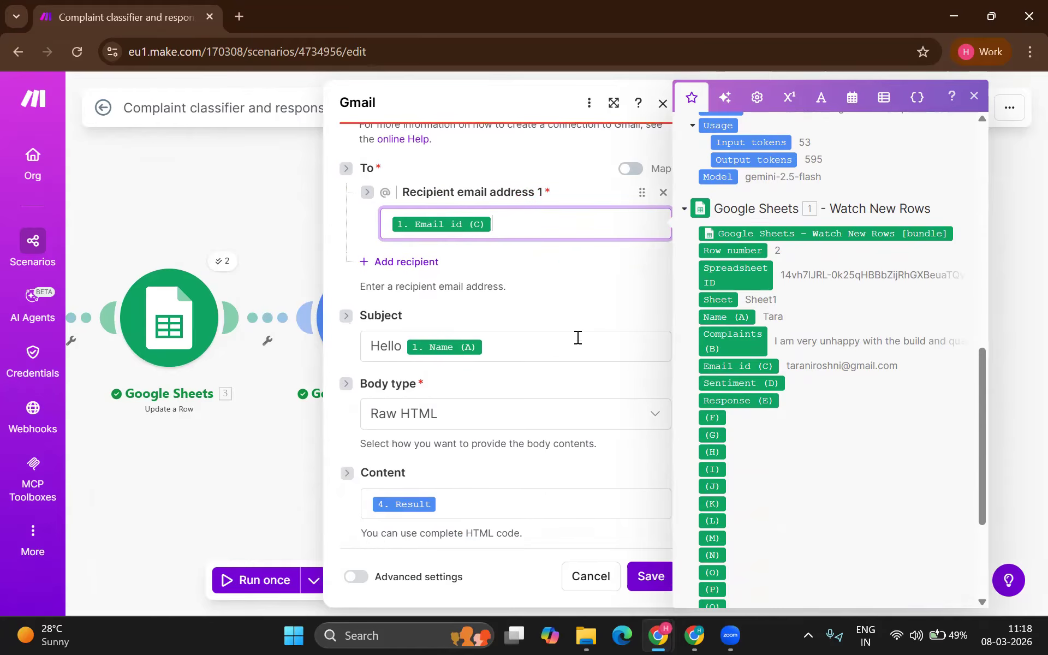
scroll(503, 418, "down", 1)
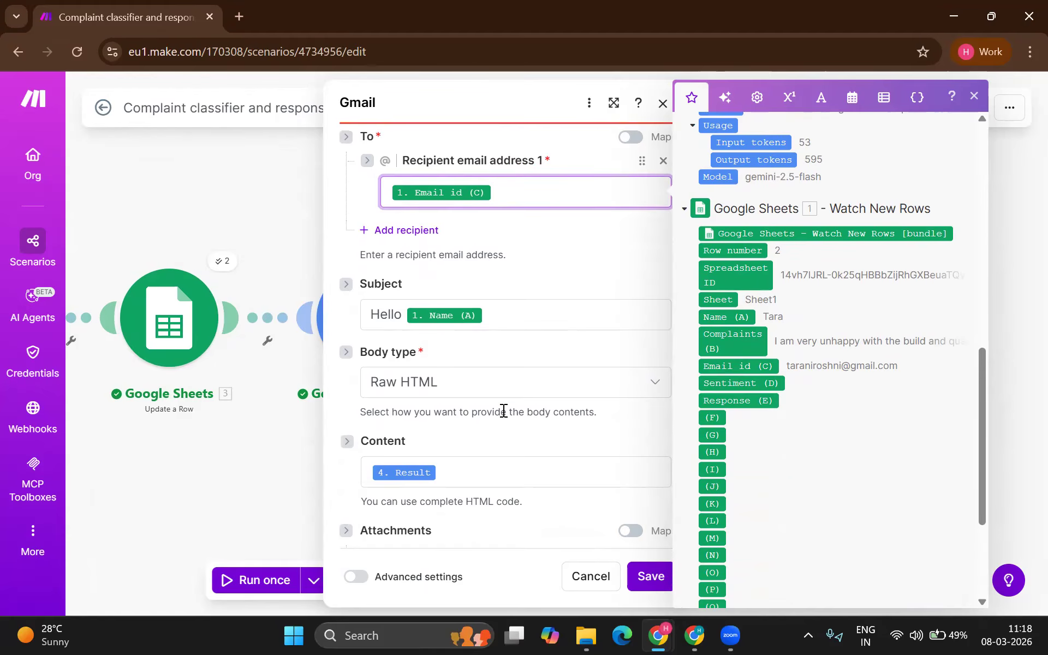
left_click(650, 575)
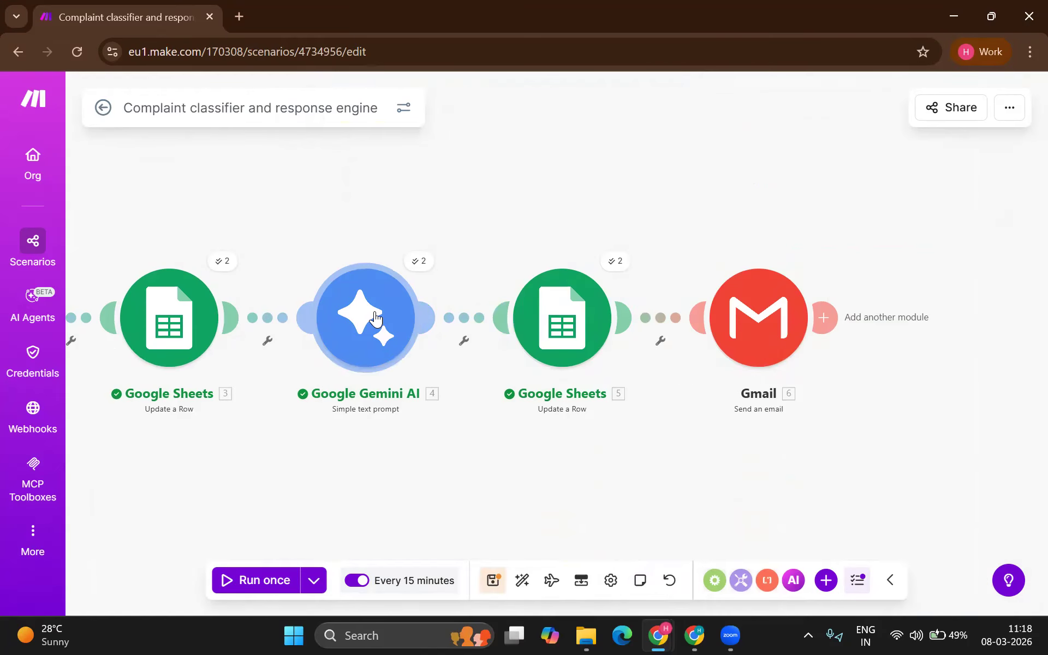
Step: Extend the Gemini prompt: start with Hello and the name, be empathetic, give only body copy
left_click(407, 327)
left_click(622, 386)
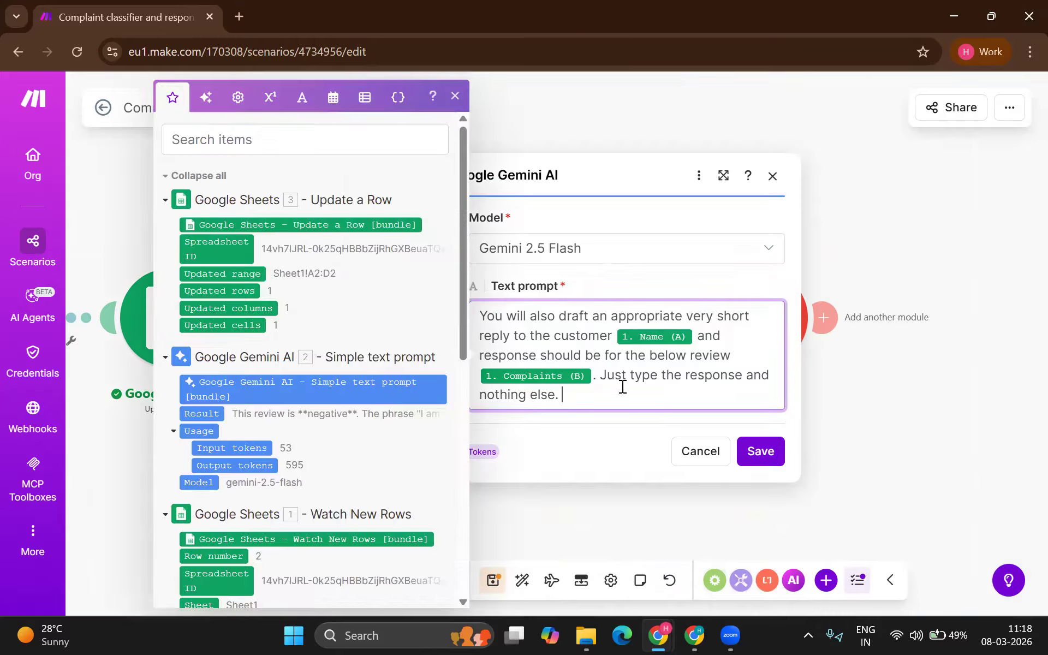
type(",")
key("BackSpace")
type("Start with Hello and persons name m")
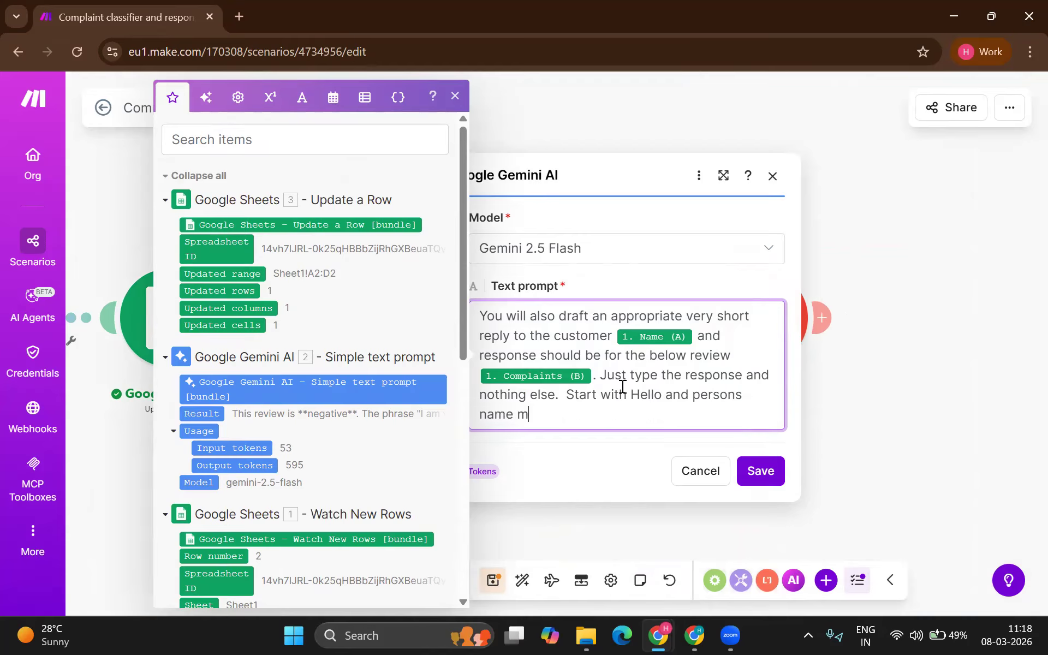
type(", be empathetic i")
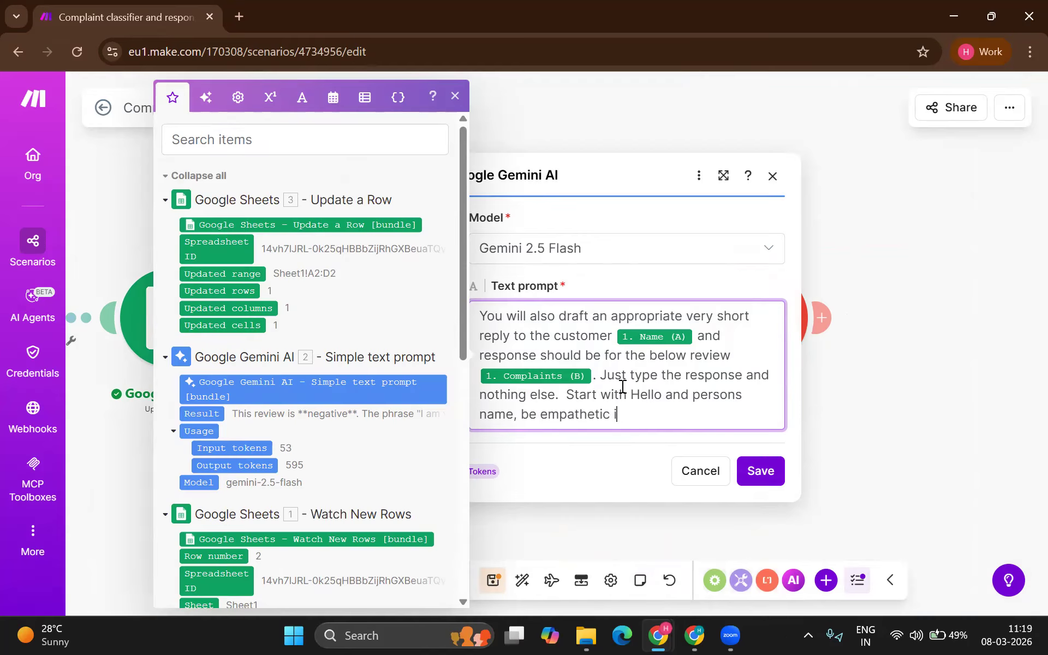
type("n the body copy and explain the r")
type("eason basis the ")
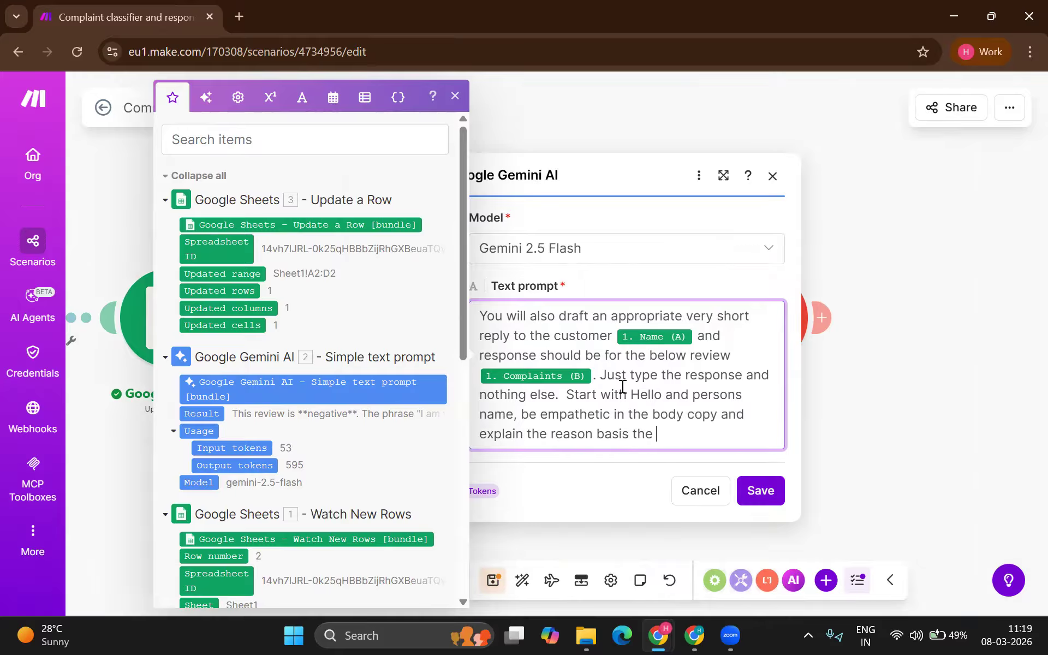
type("@")
key("BackSpace")
type("comp")
key("BackSpace")
key("BackSpace")
key("BackSpace")
key("BackSpace")
type("review you read. ")
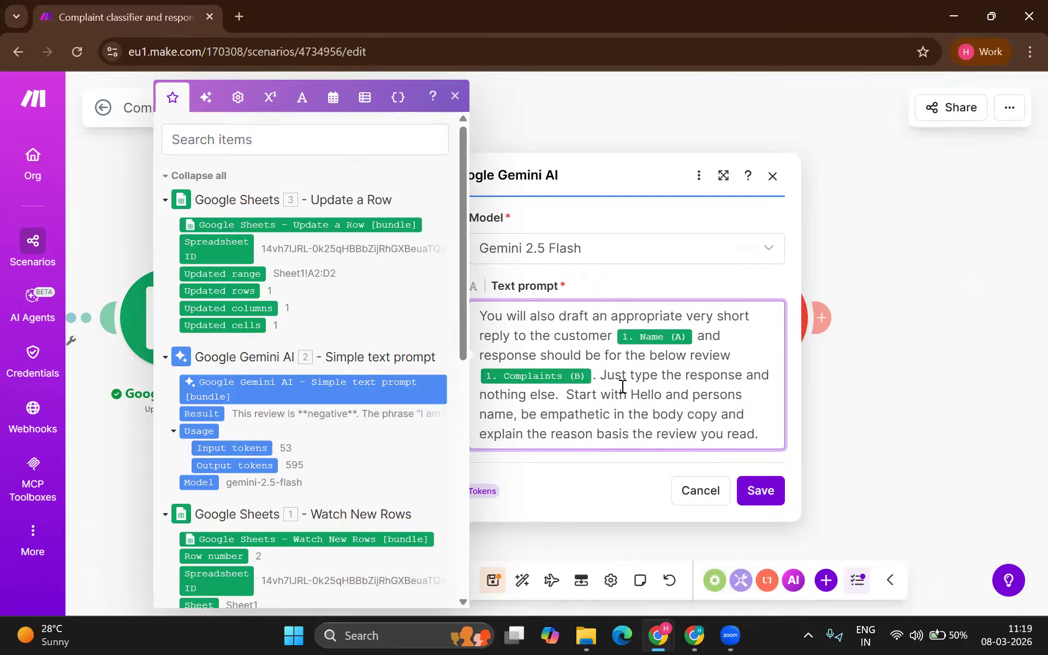
type("Only gie")
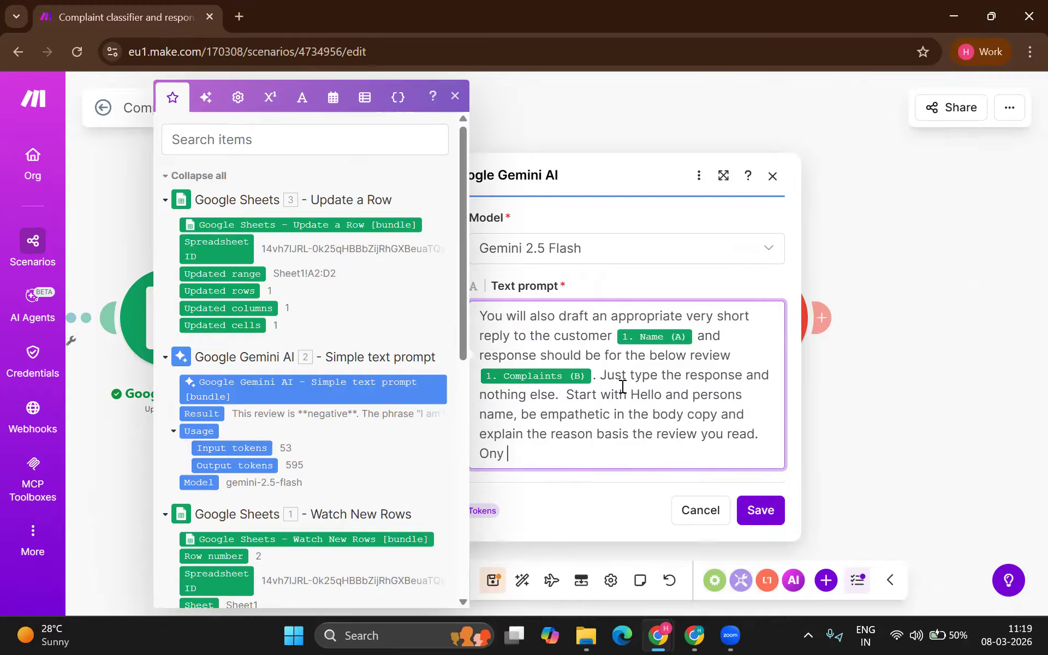
key("BackSpace")
type("ve me body copy con")
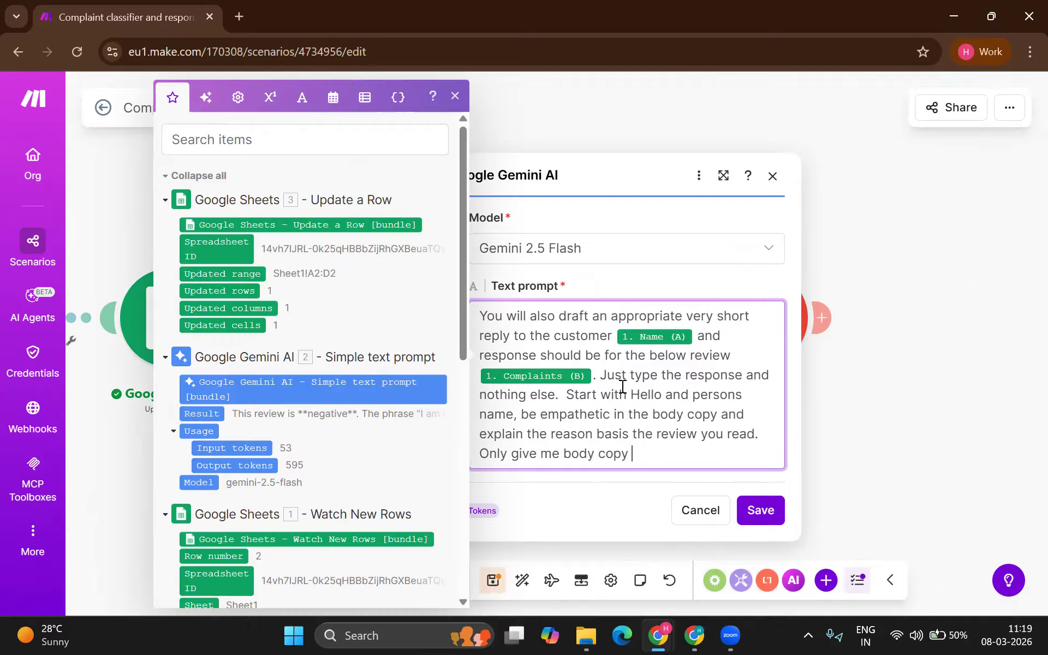
type("tent")
left_click(760, 510)
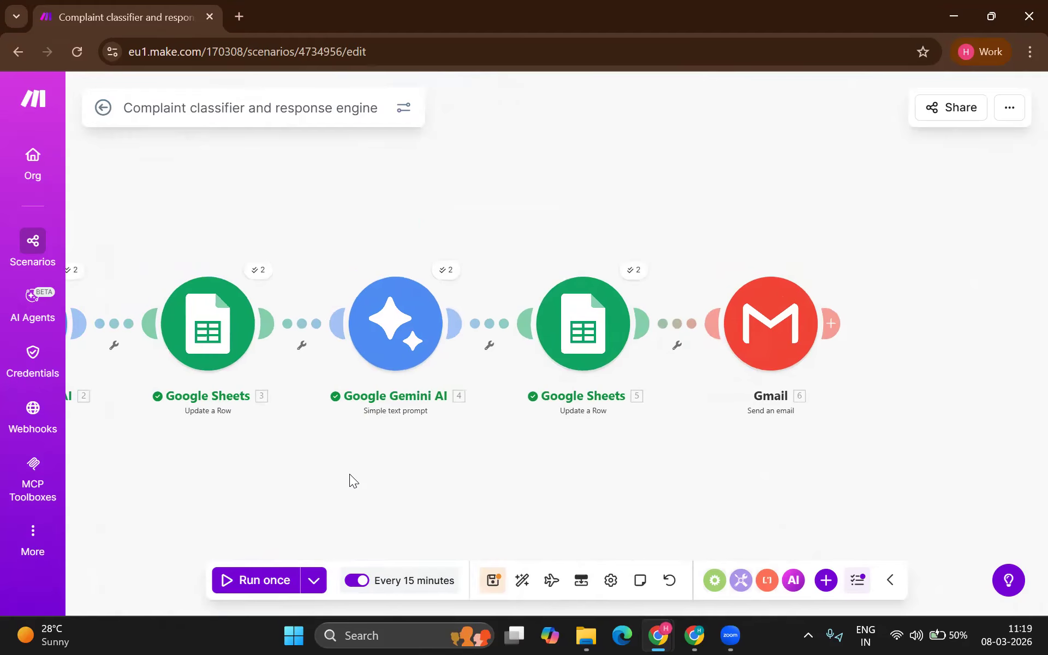
Step: Run the scenario once with existing data from the 3/8/2026 11:16:32 AM run
scroll(350, 474, "down", 3)
scroll(349, 474, "up", 3)
left_click_drag(353, 469, 495, 461)
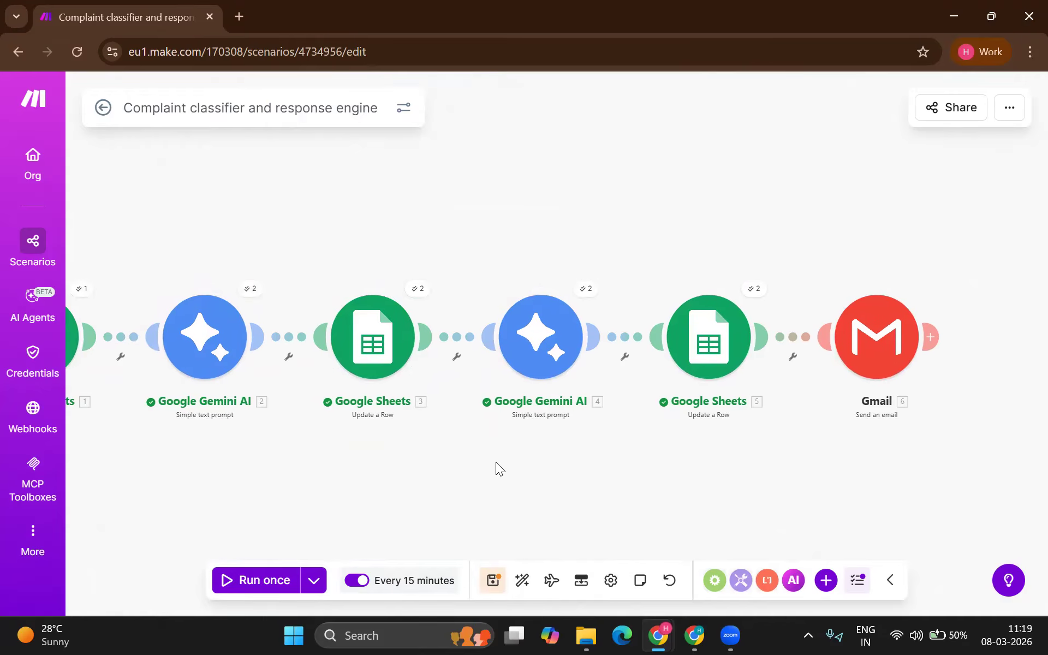
left_click(313, 579)
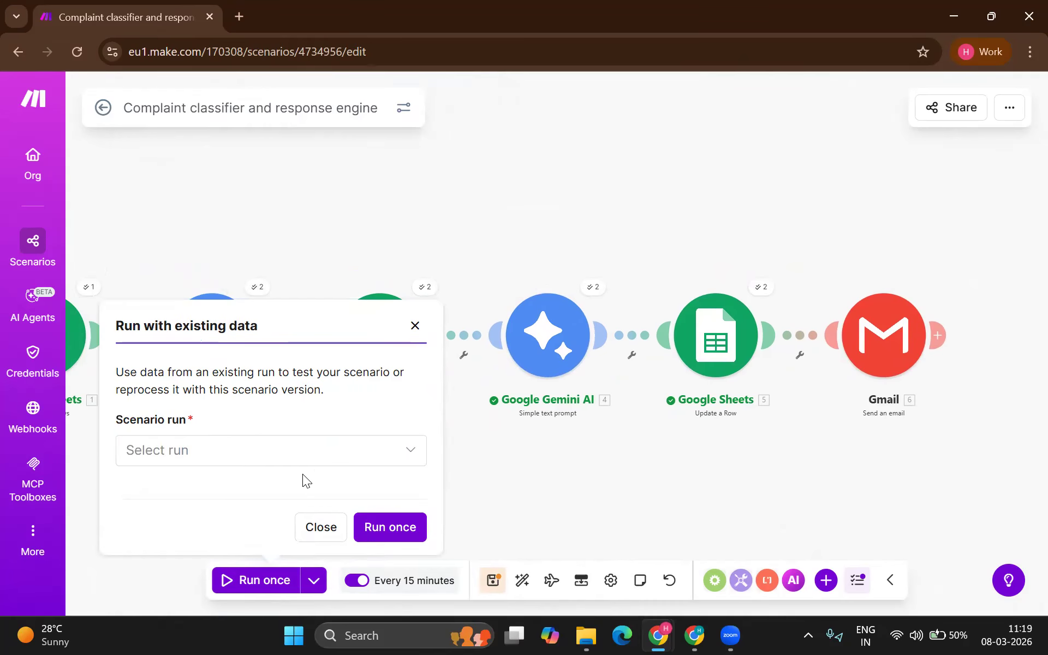
left_click(265, 453)
left_click(227, 489)
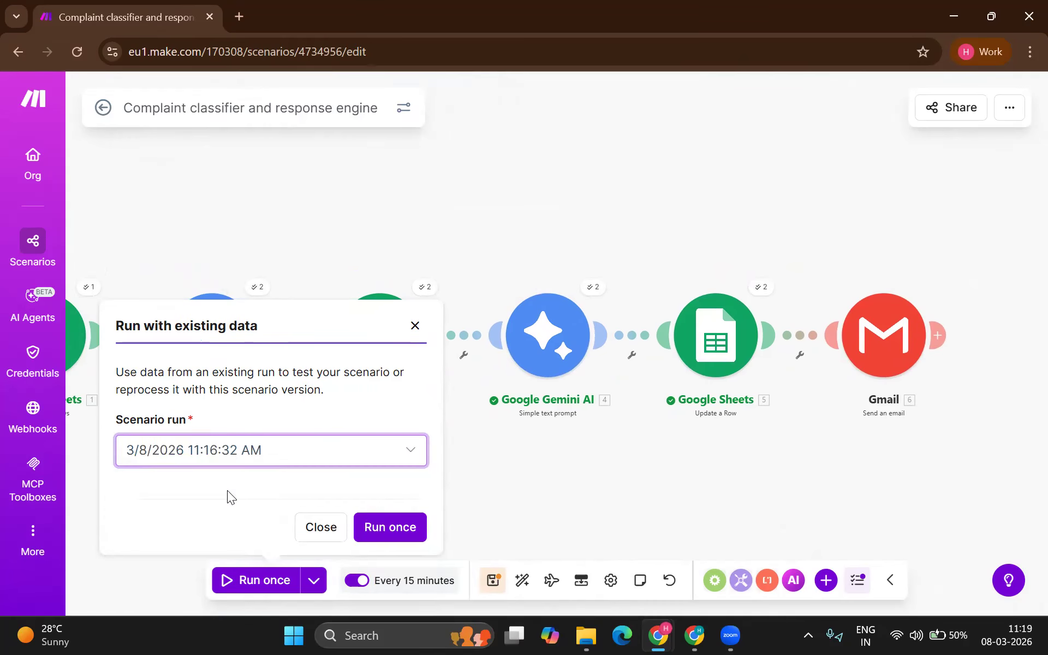
left_click(389, 527)
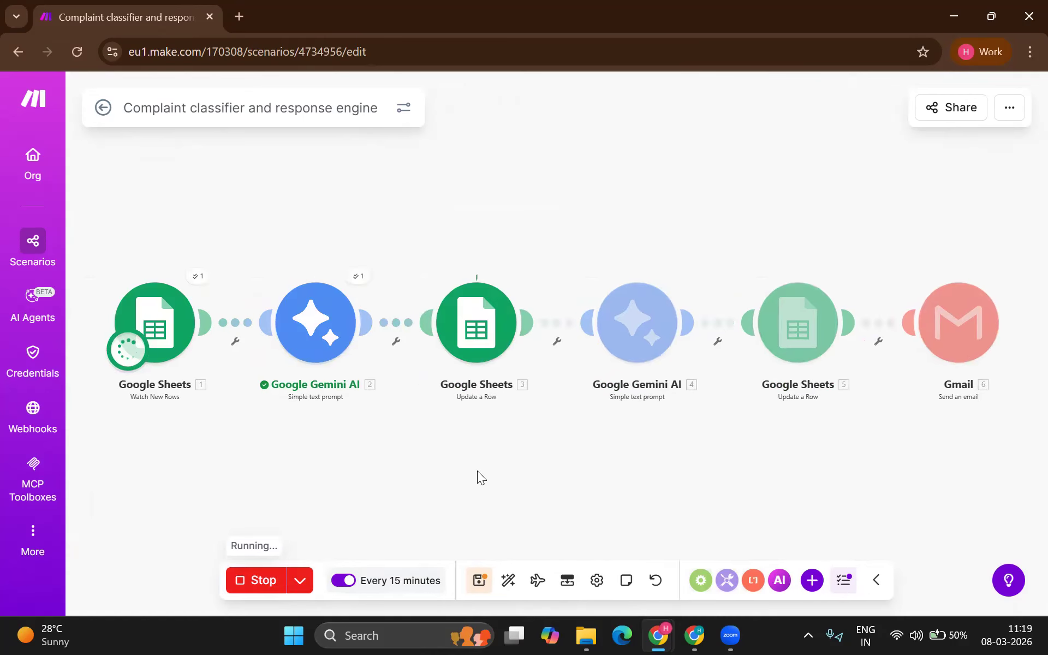
scroll(793, 344, "right", 1)
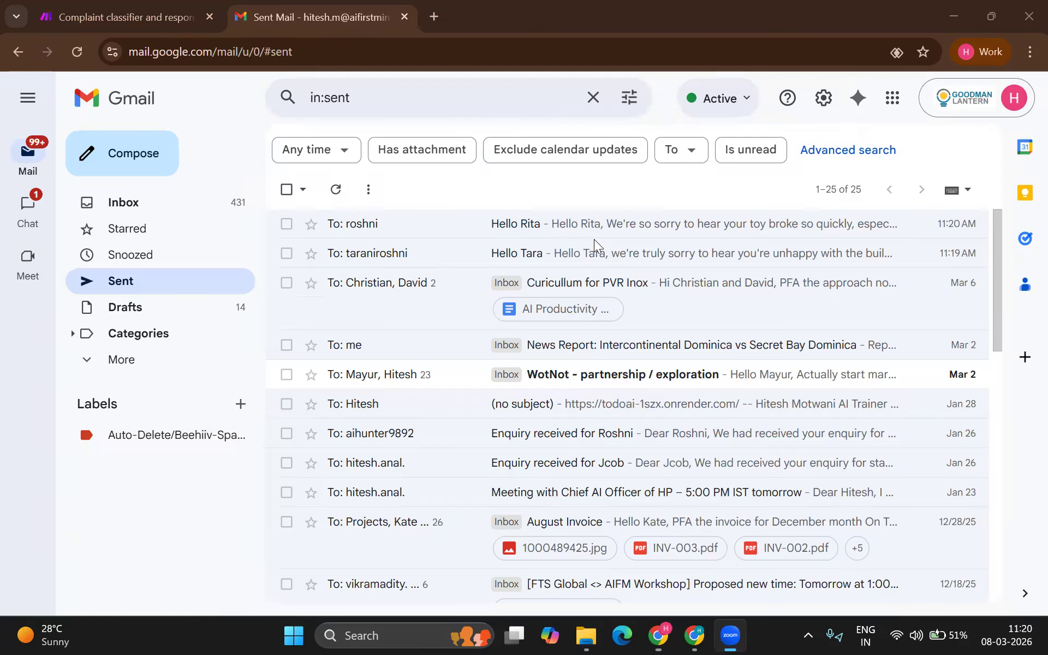
Step: Open the newly sent reply in Gmail's Sent folder and select its body to read it
left_click(551, 225)
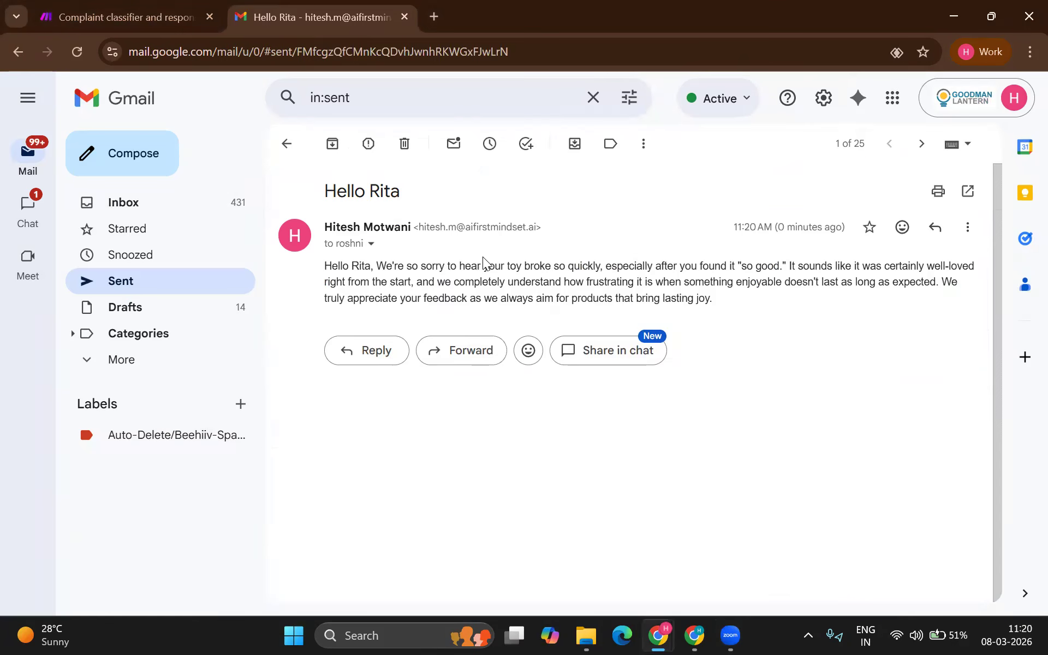
triple_click(408, 271)
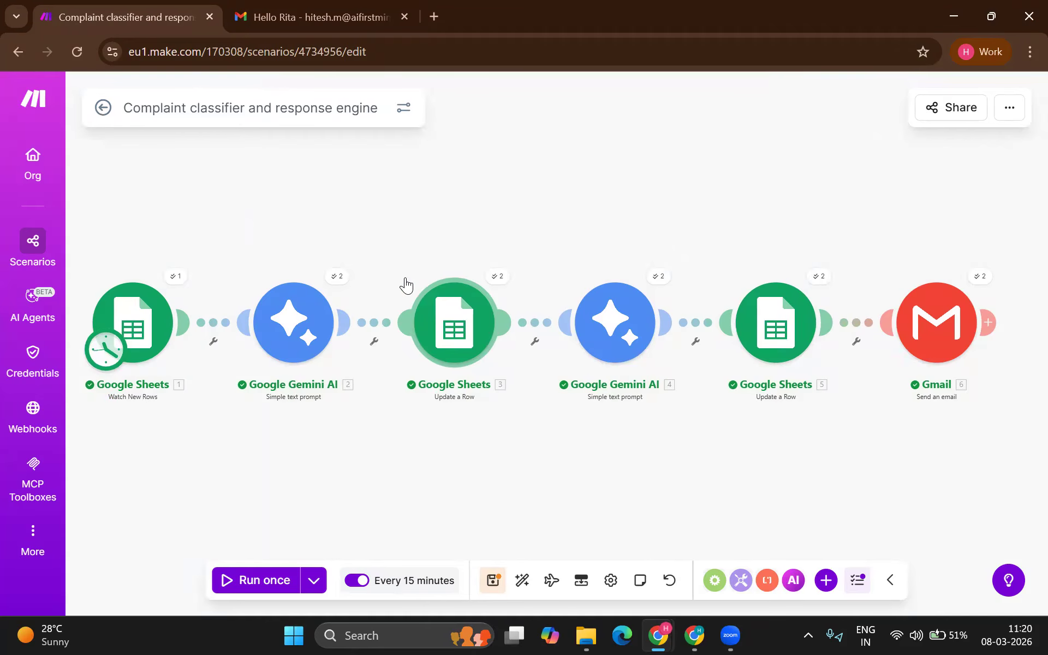
Step: Exit the editor saving changes, go to the Org dashboard, and close the Gmail tab
left_click(103, 112)
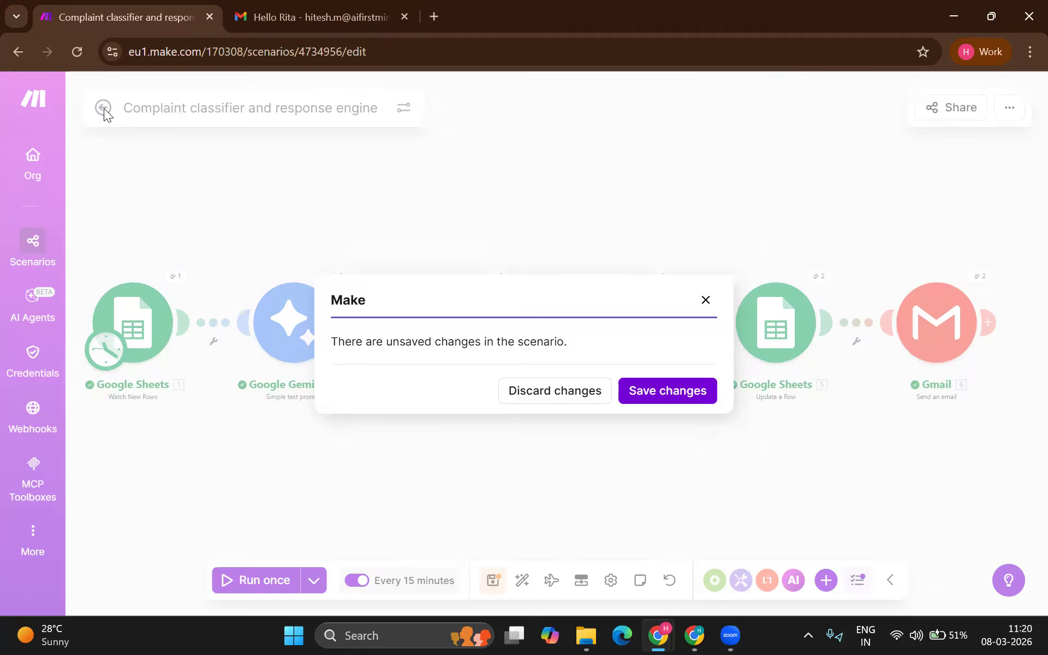
left_click(654, 390)
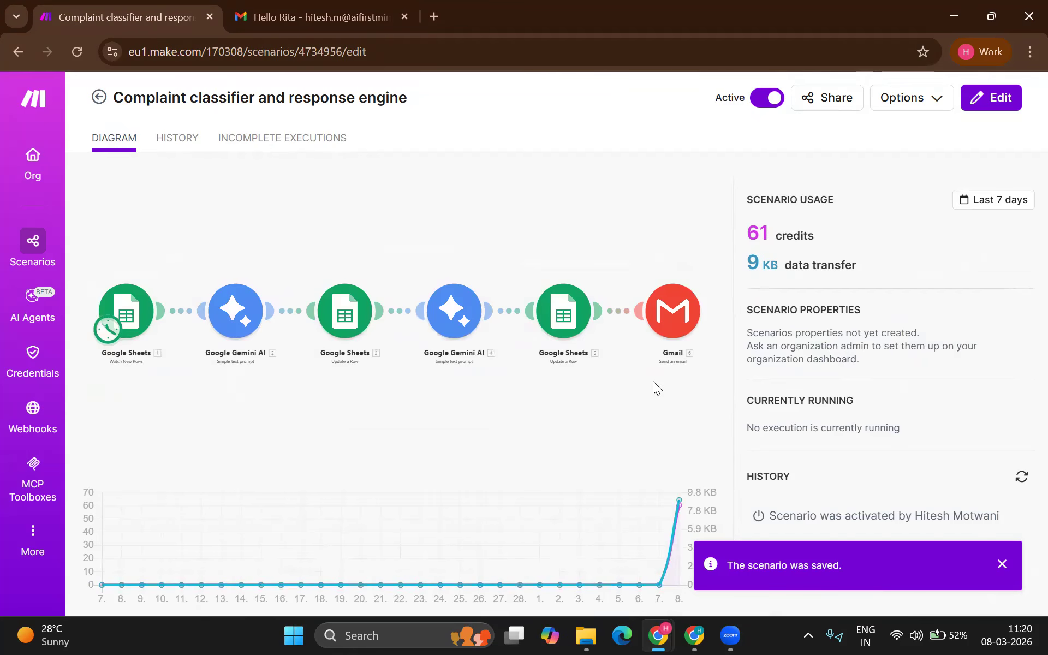
left_click(12, 170)
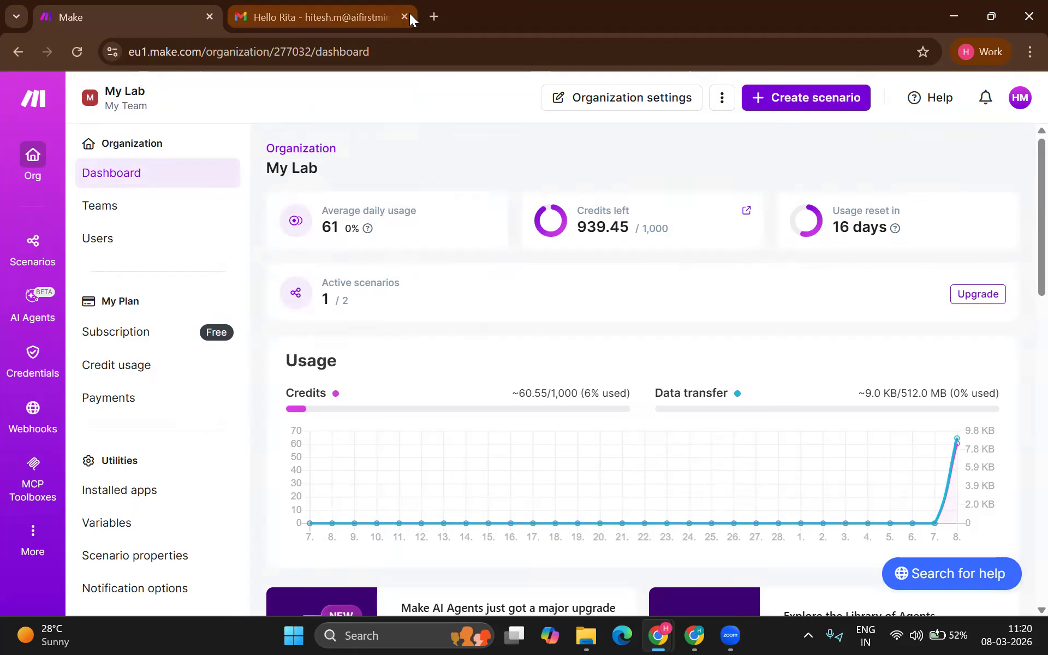
middle_click(323, 17)
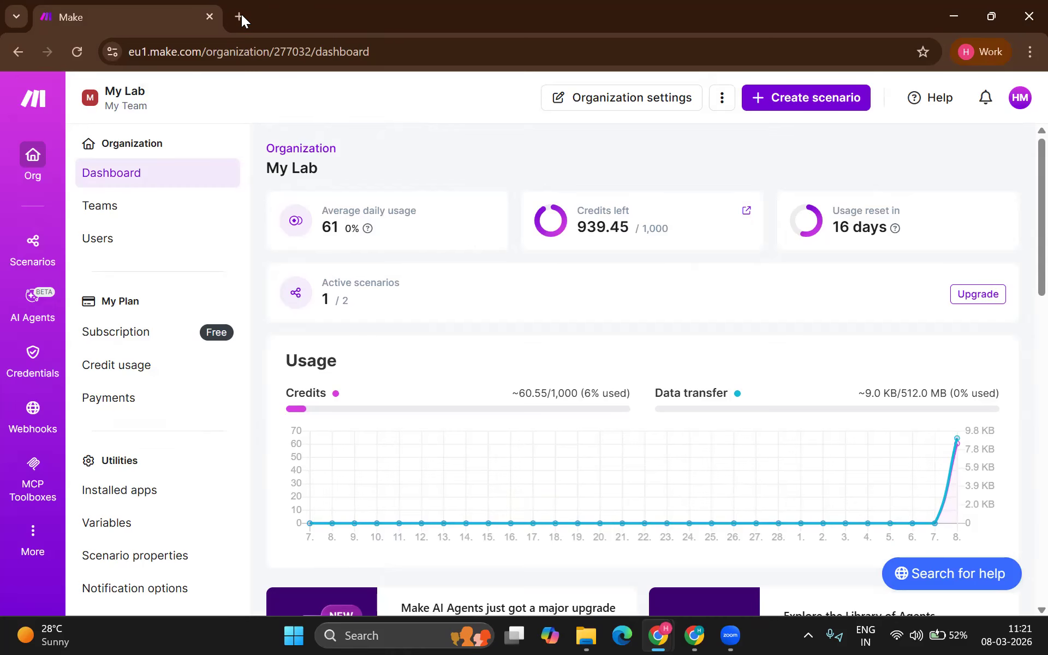
Step: Open Google Drive and create a new folder named Recordings in My Drive
left_click(242, 14)
type("dr")
key("Return")
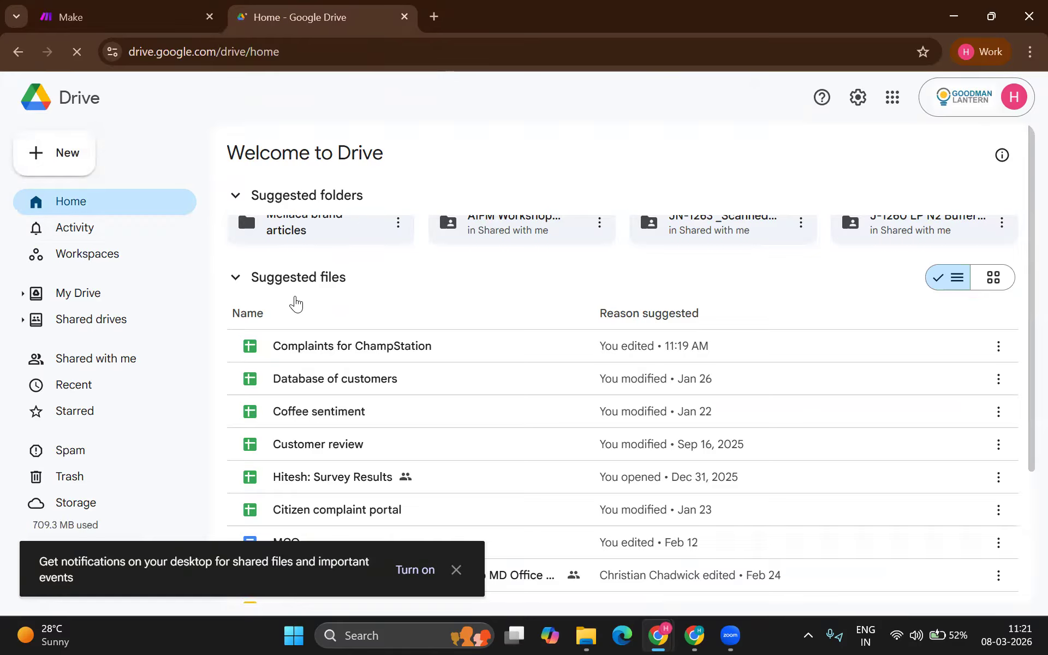
left_click(93, 169)
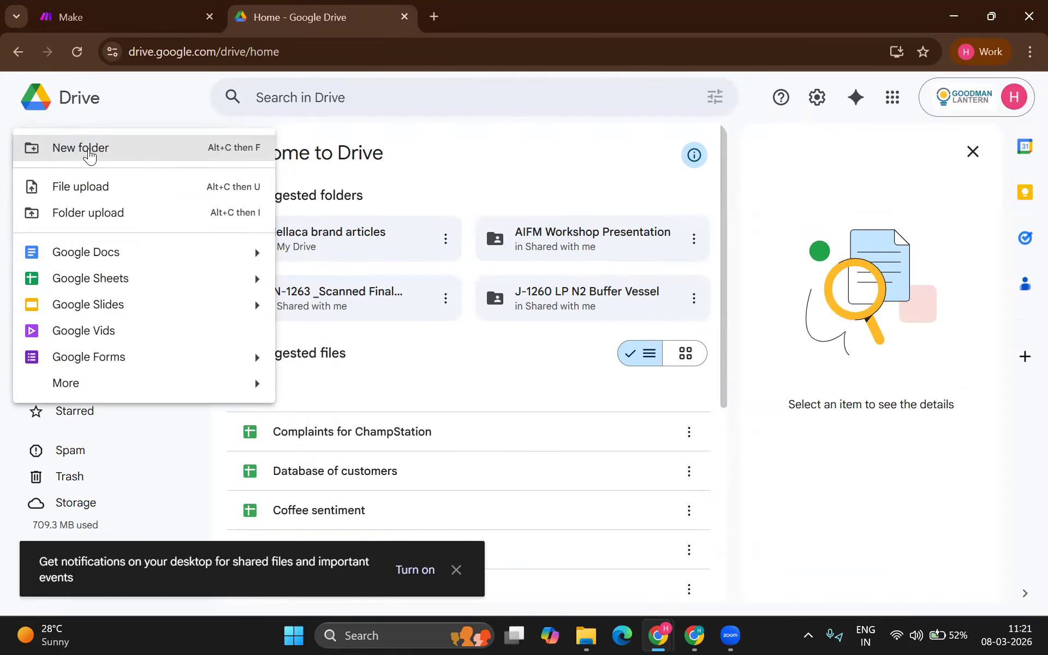
left_click(90, 157)
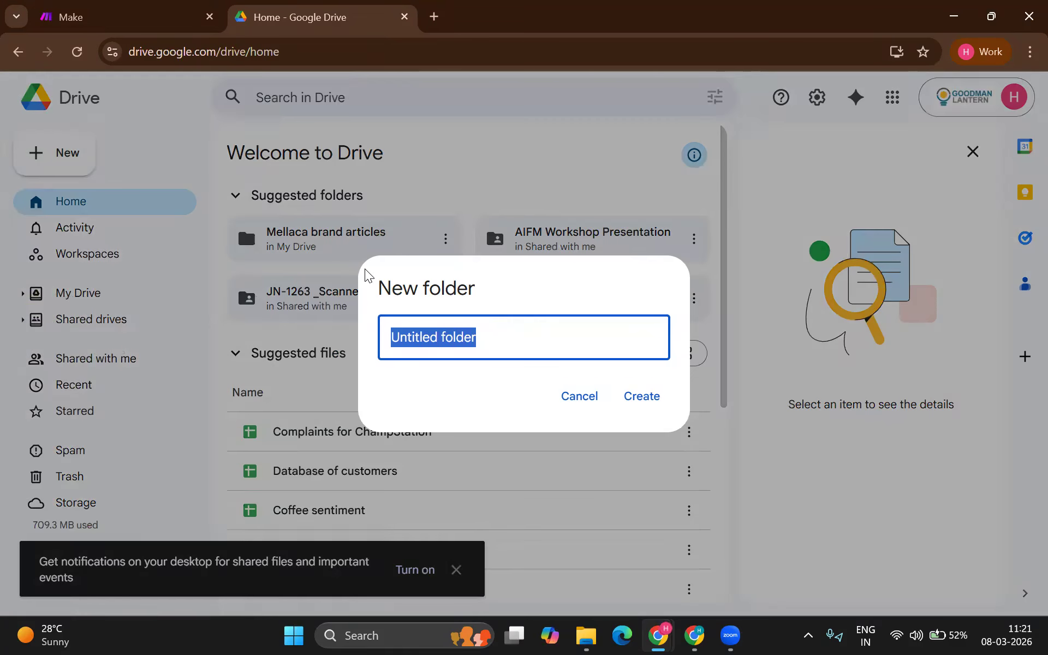
type("Recordings")
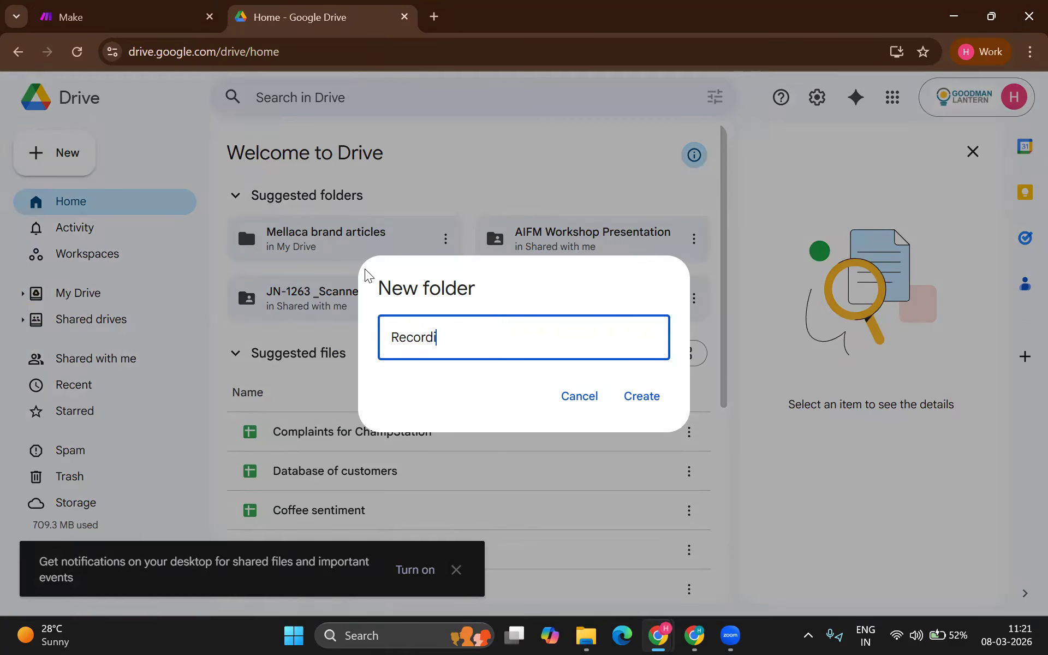
key("Return")
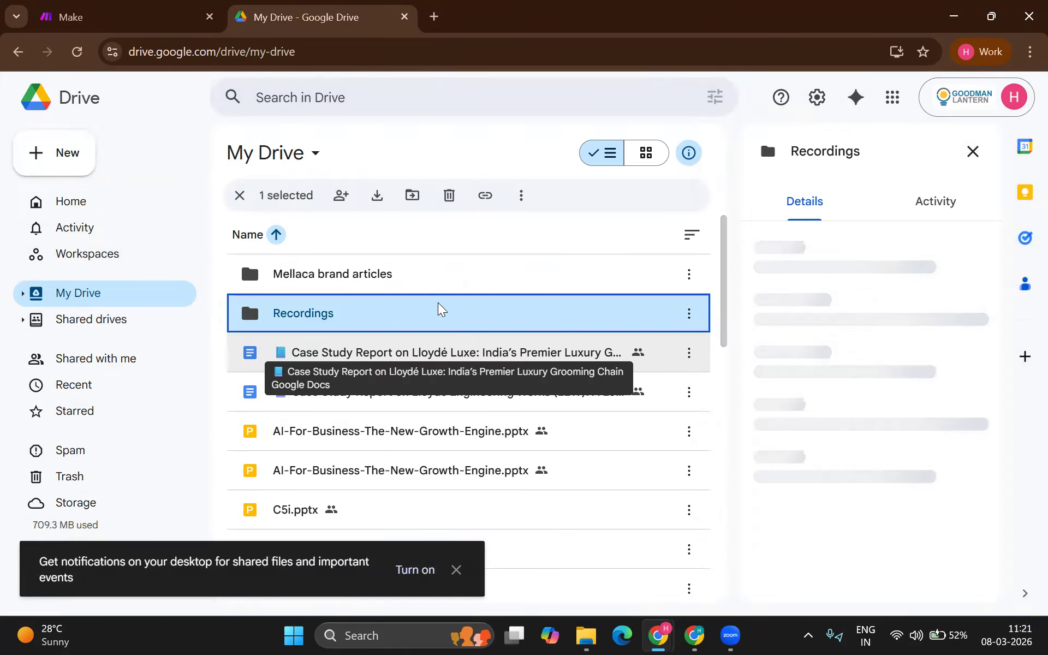
Step: Upload Natwest demo from Documents > Sound recordings into the Recordings folder
double_click(441, 309)
left_click(74, 177)
left_click(74, 187)
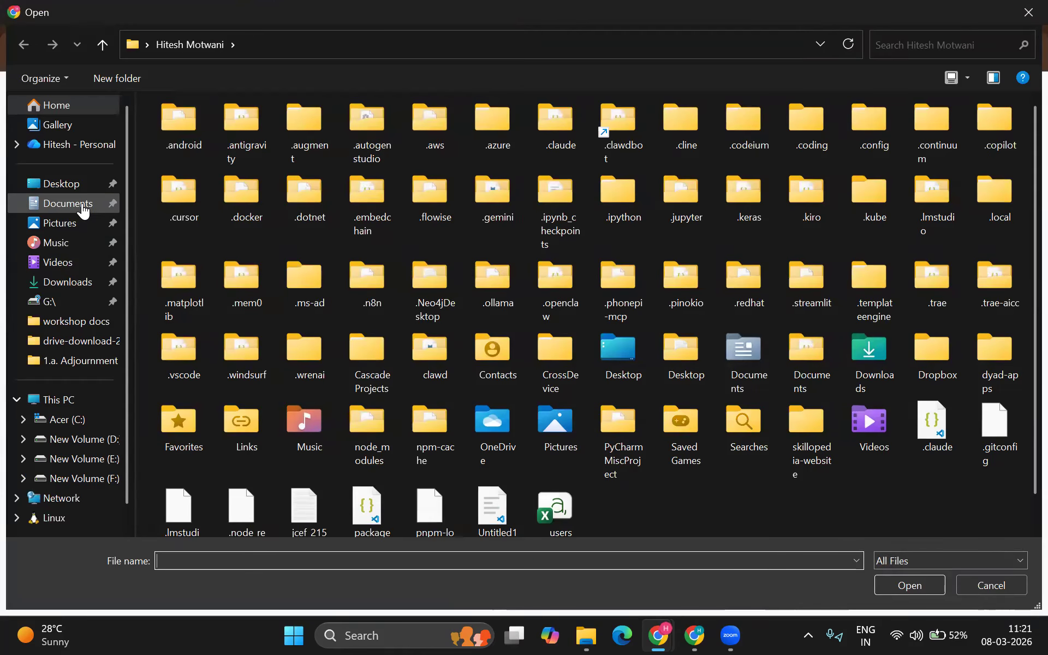
left_click(83, 210)
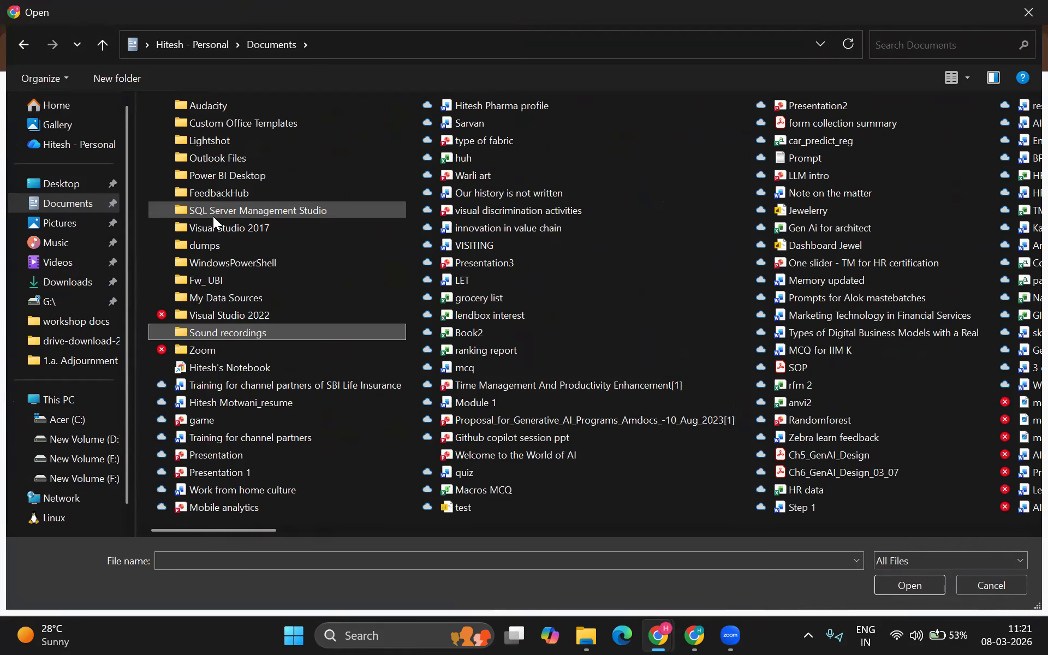
key("Return")
key("Down")
key("Down")
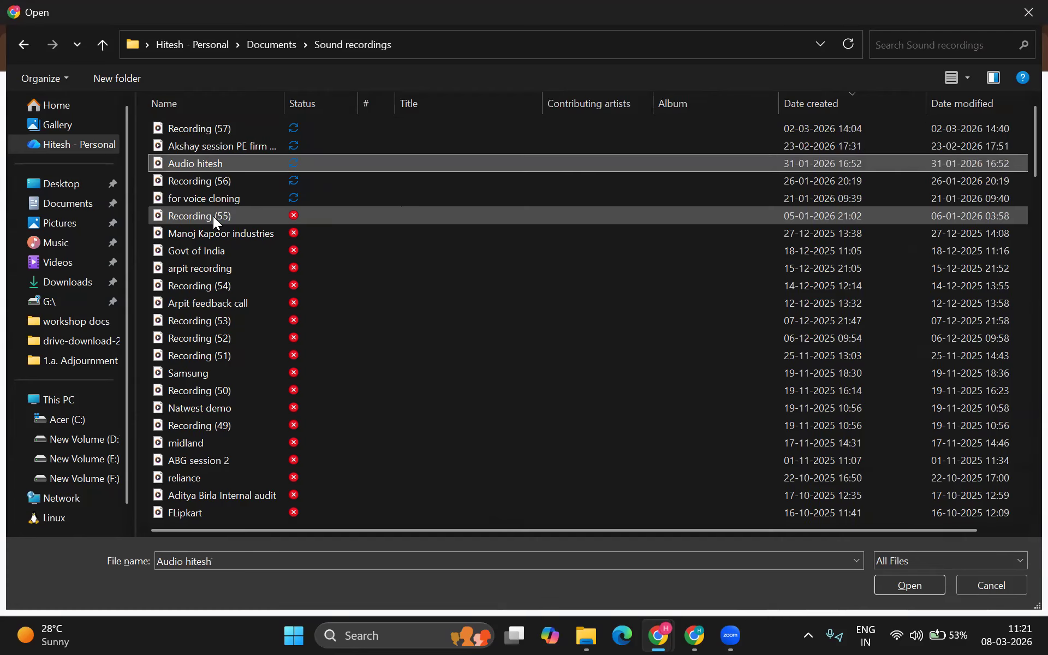
key("Down")
key("Down")
key("Down")
key("Down")
key("Down")
key("Down")
key("Down")
key("Down")
key("Down")
key("Down")
key("Down")
key("Down")
key("Down")
key("Down")
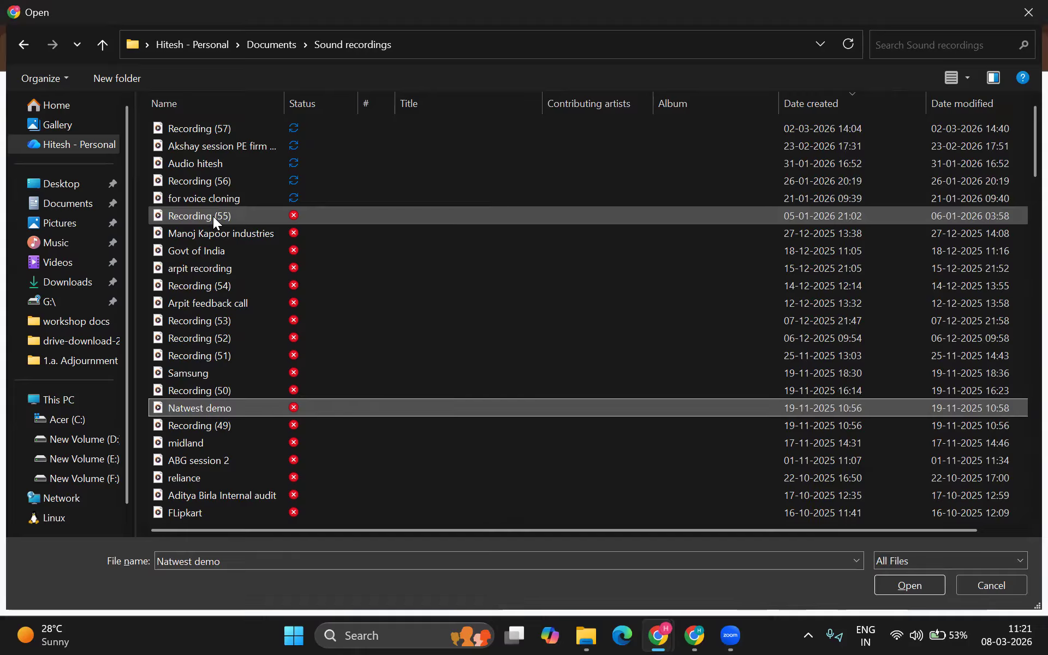
key("Return")
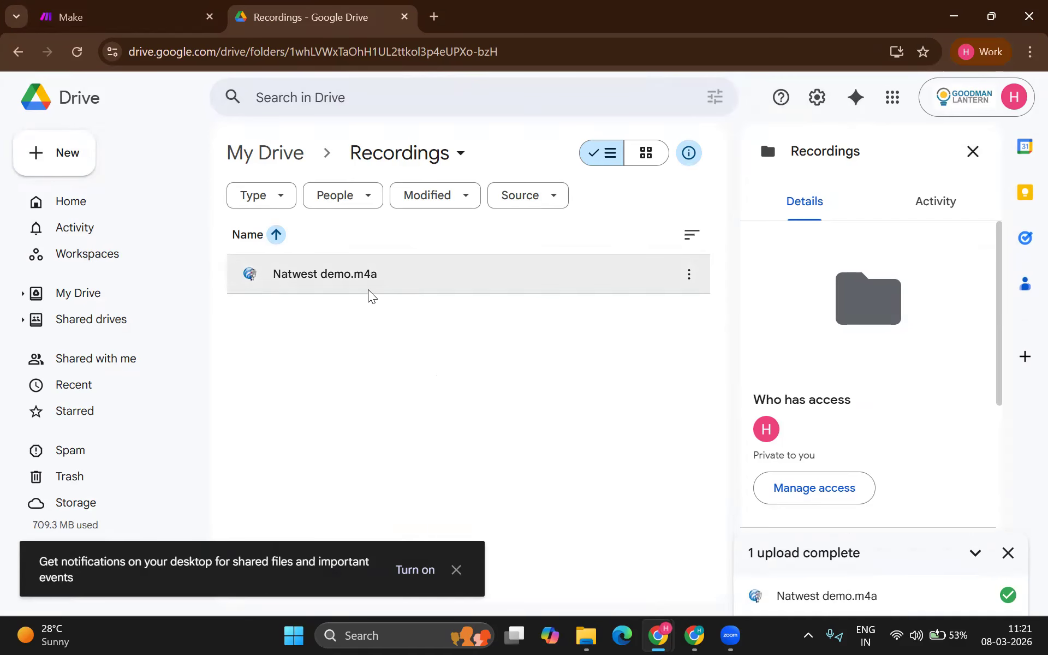
Step: Search Google for 'web whiteboard' and open the Web Whiteboard result
left_click(434, 17)
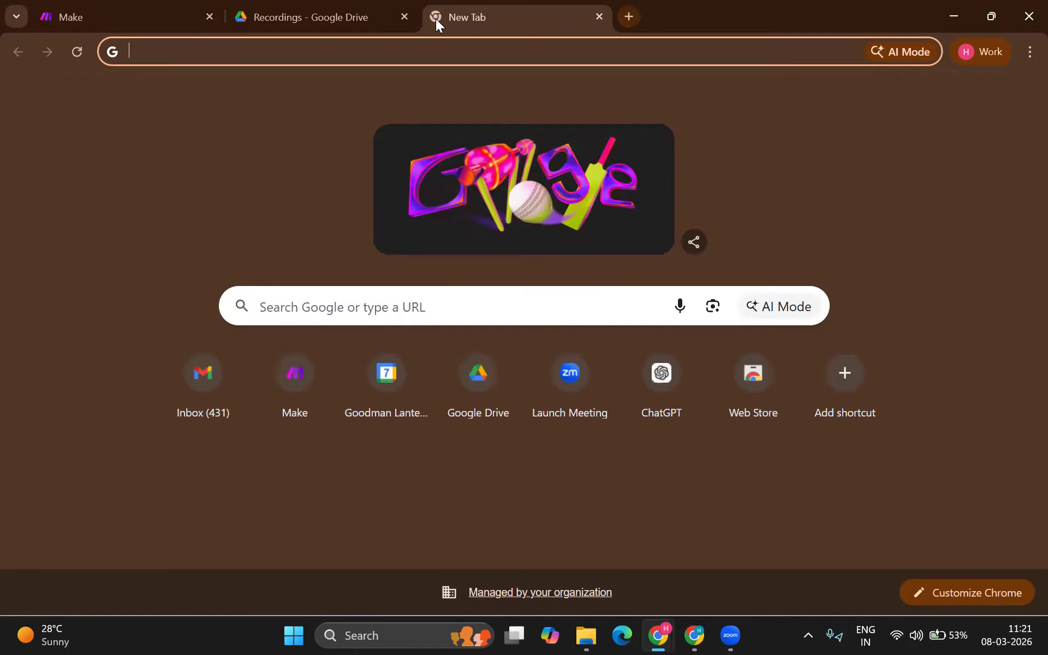
type("web")
type(" shit")
key("BackSpace")
key("BackSpace")
key("BackSpace")
key("BackSpace")
type("whit")
key("Return")
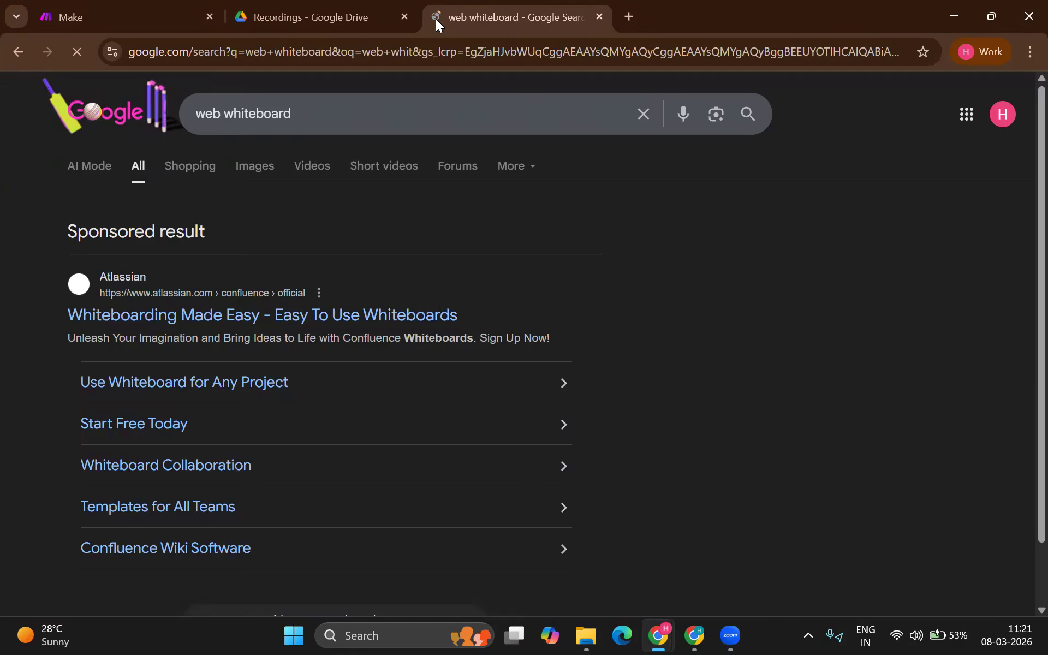
scroll(112, 339, "down", 5)
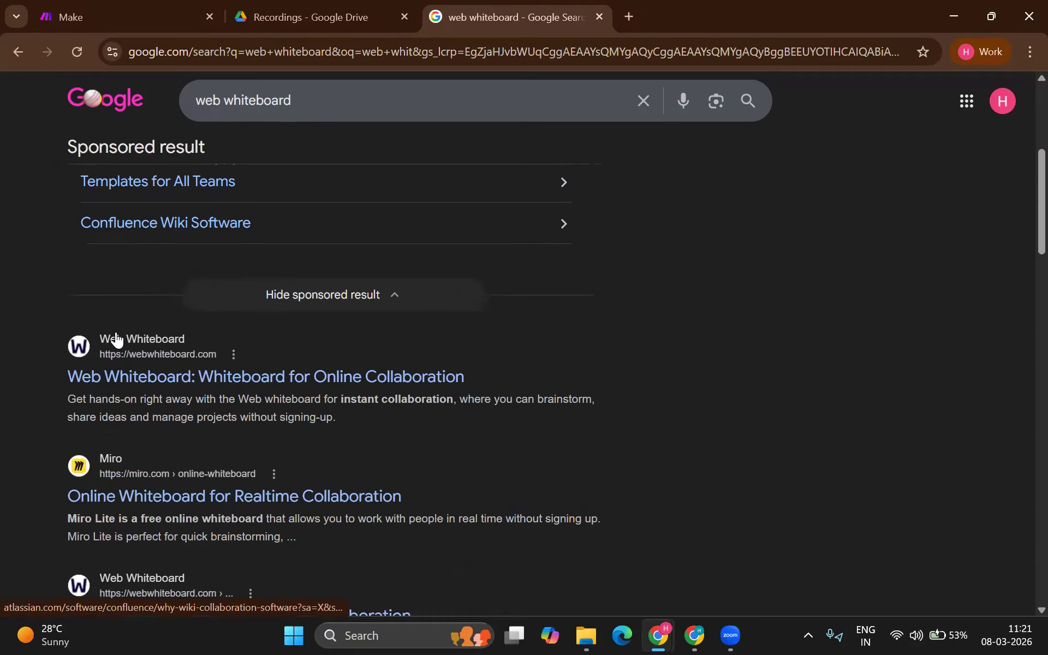
left_click(157, 363)
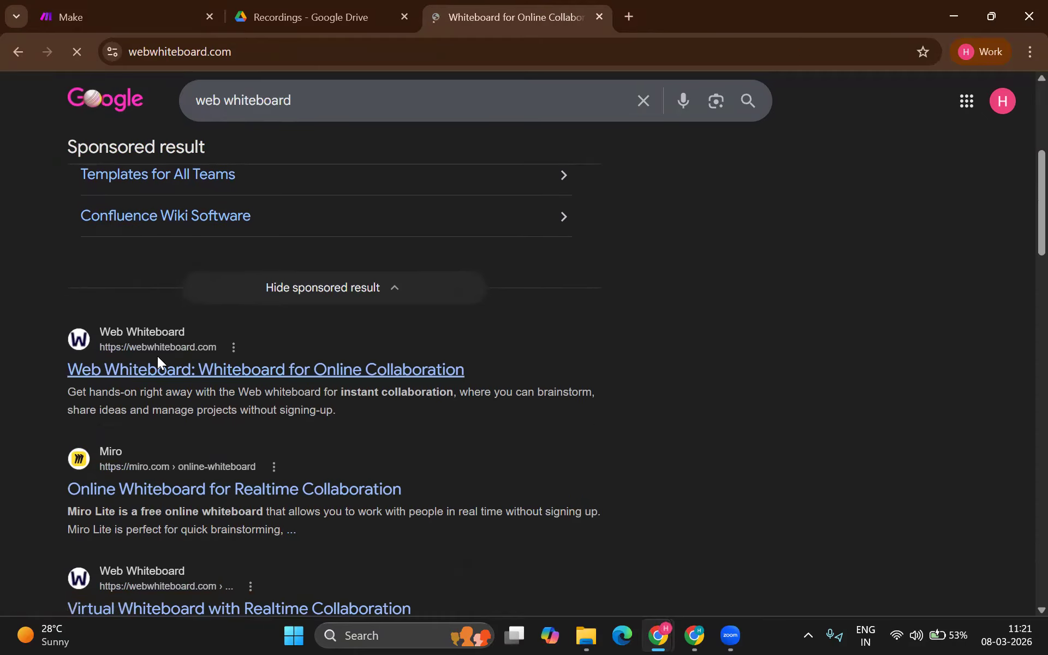
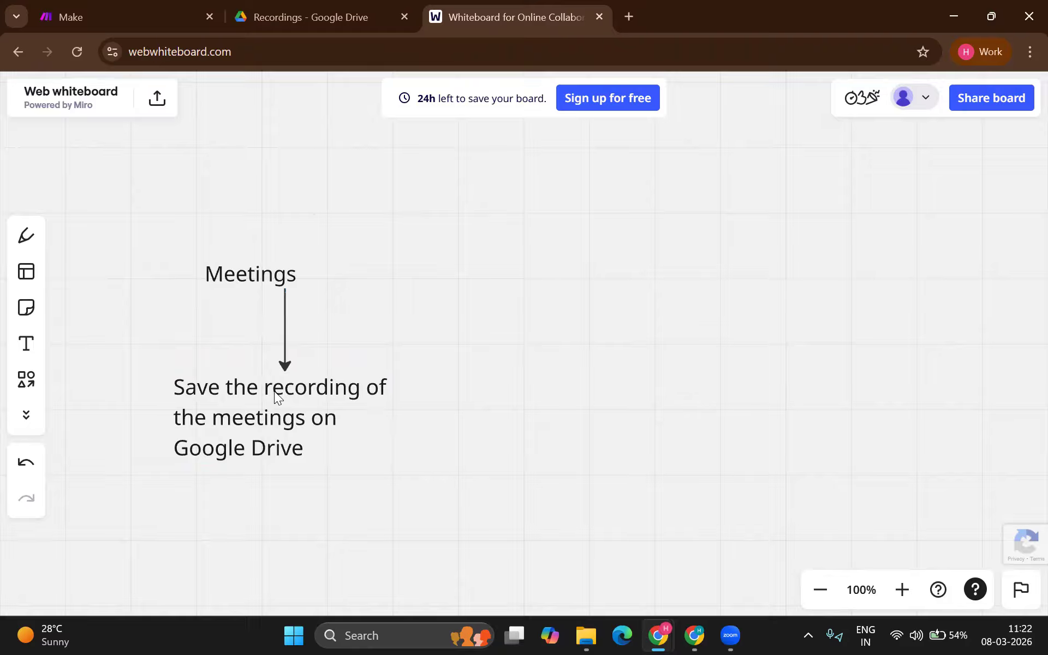
Step: Draw a new arrow out to the right of the Meetings label
left_click(265, 276)
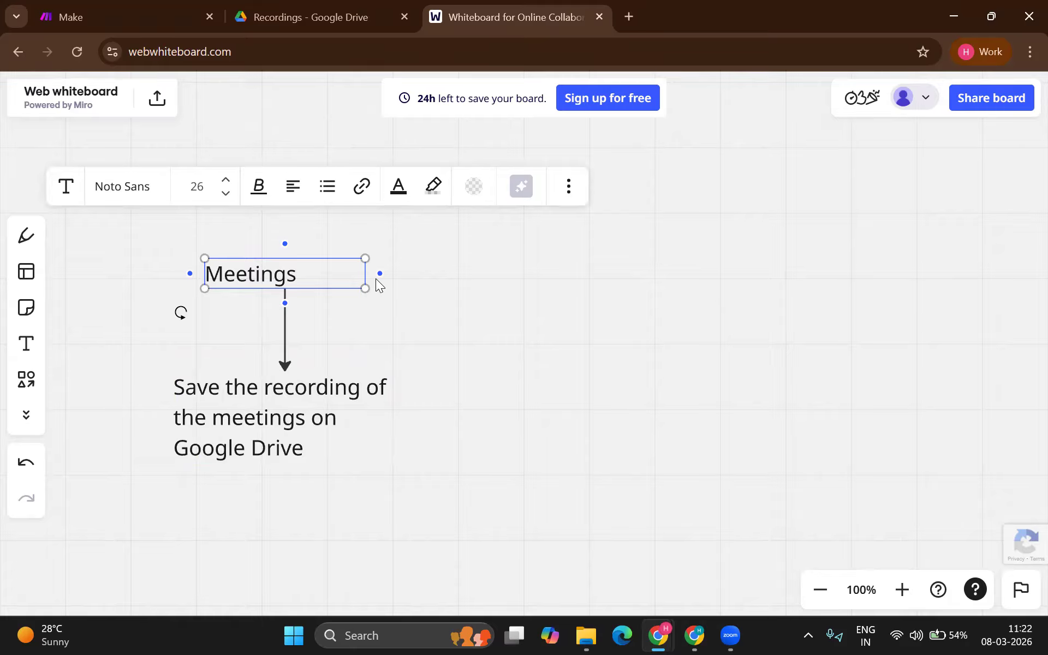
left_click_drag(380, 273, 431, 277)
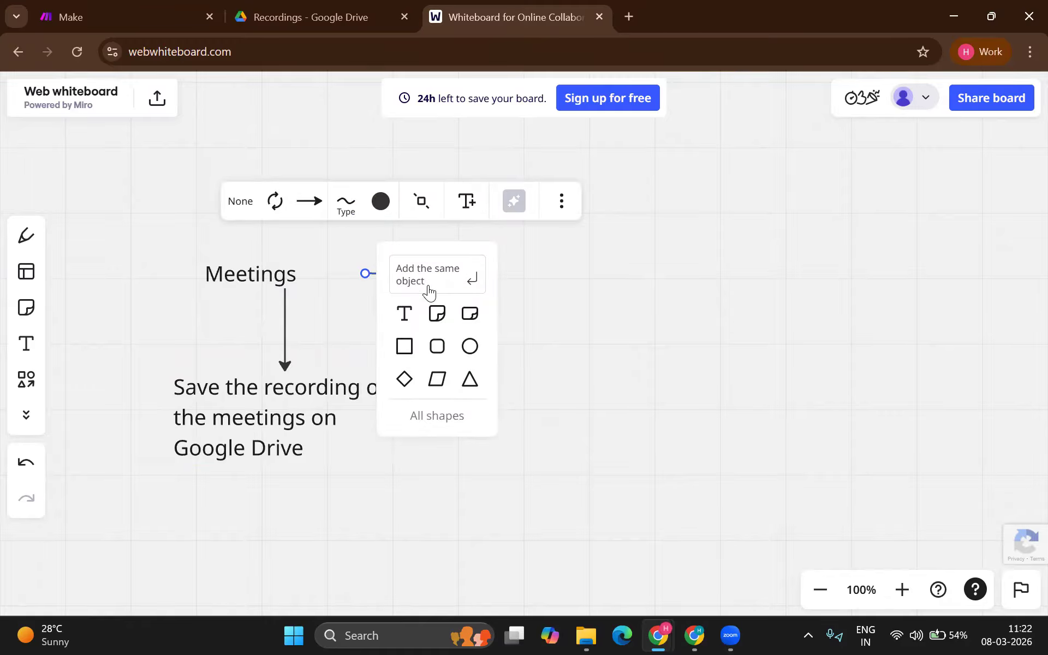
Step: Add a 'G drive' label at the arrow's end and draw an arrow out to its right
left_click(406, 314)
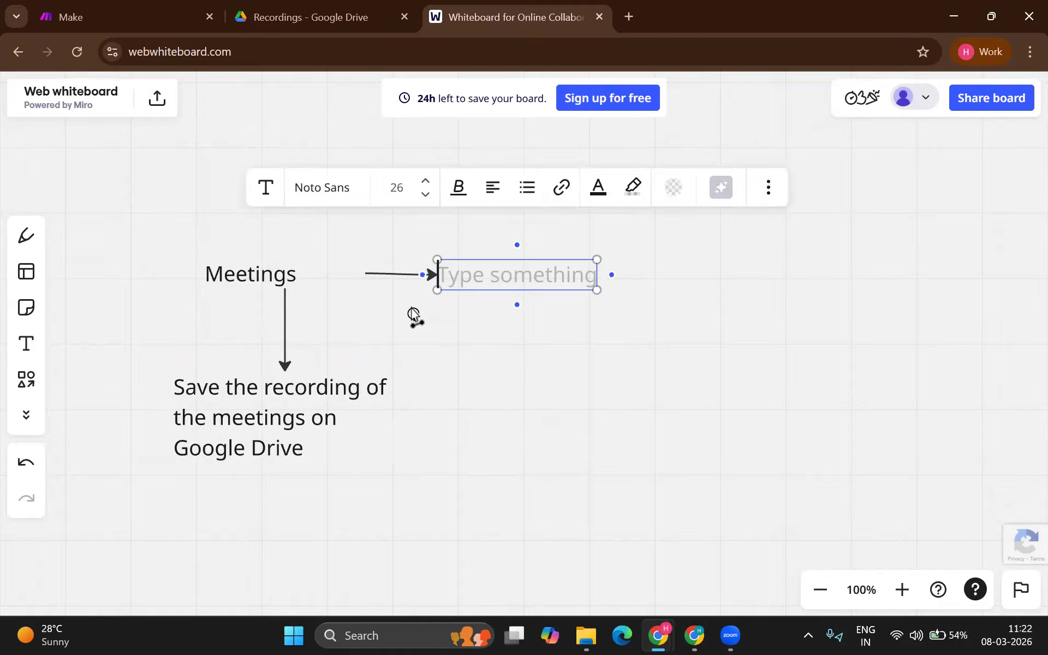
type("G drive")
left_click(504, 353)
left_click(486, 282)
left_click_drag(612, 276, 661, 278)
Step: Add a three-line text 'AI tool / Groq / Transcribe the audio' aligned with the arrow
left_click(627, 313)
type("AI tool")
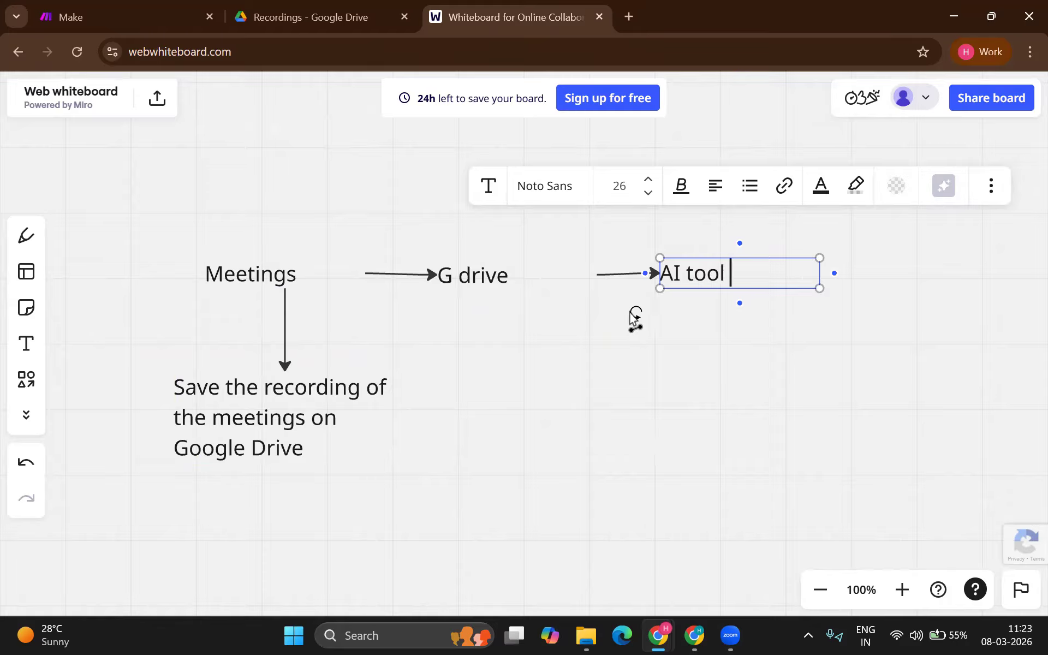
key("Return")
type("Groq")
key("Return")
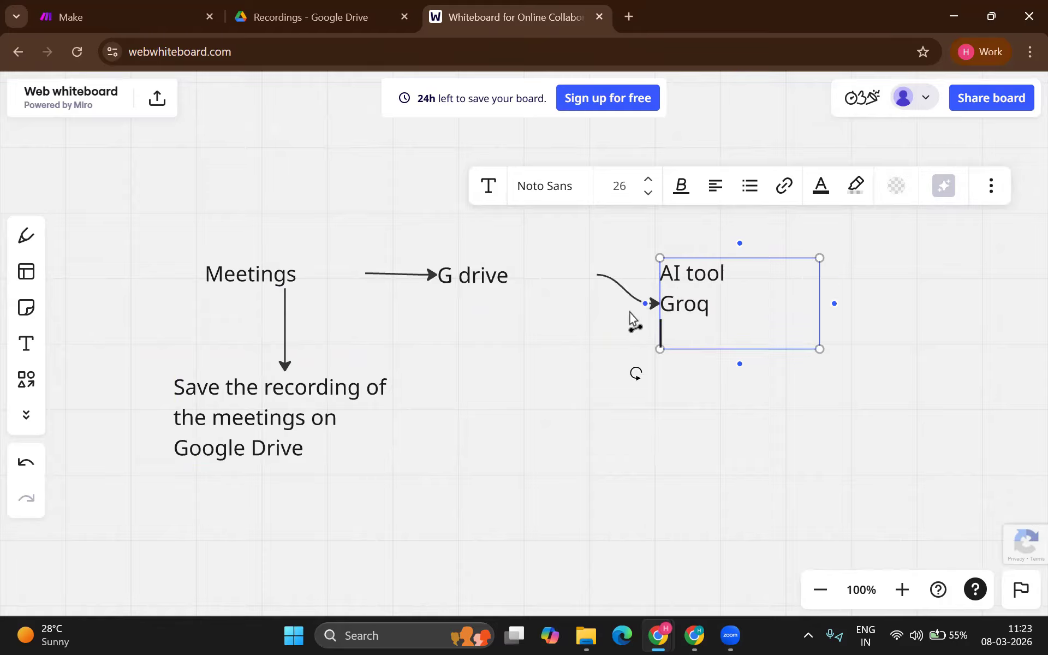
type("Transcribe ")
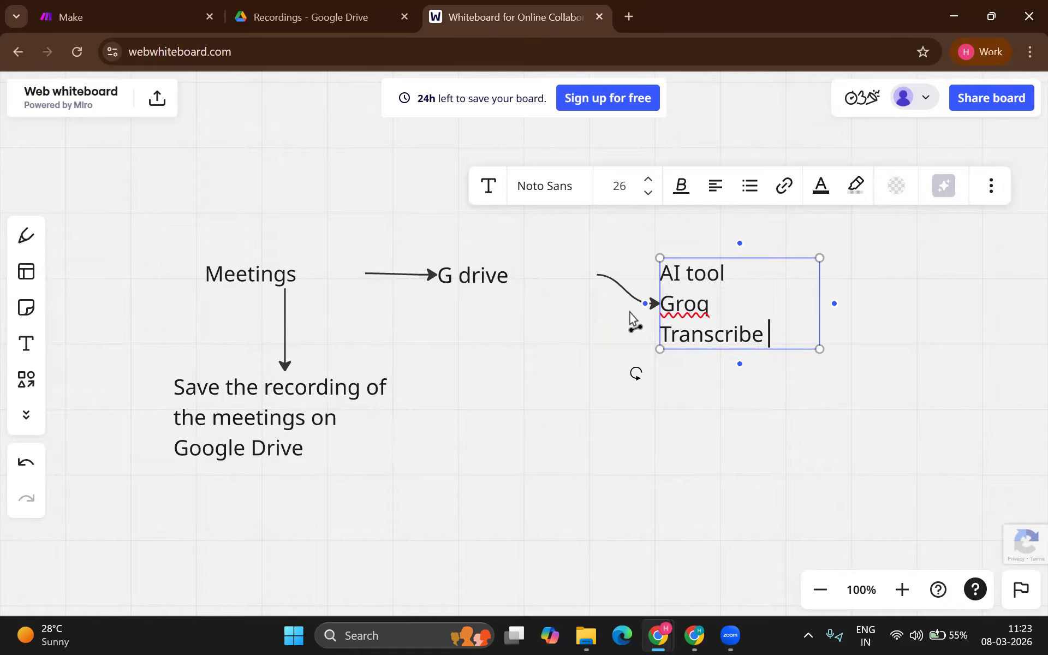
type("the audio")
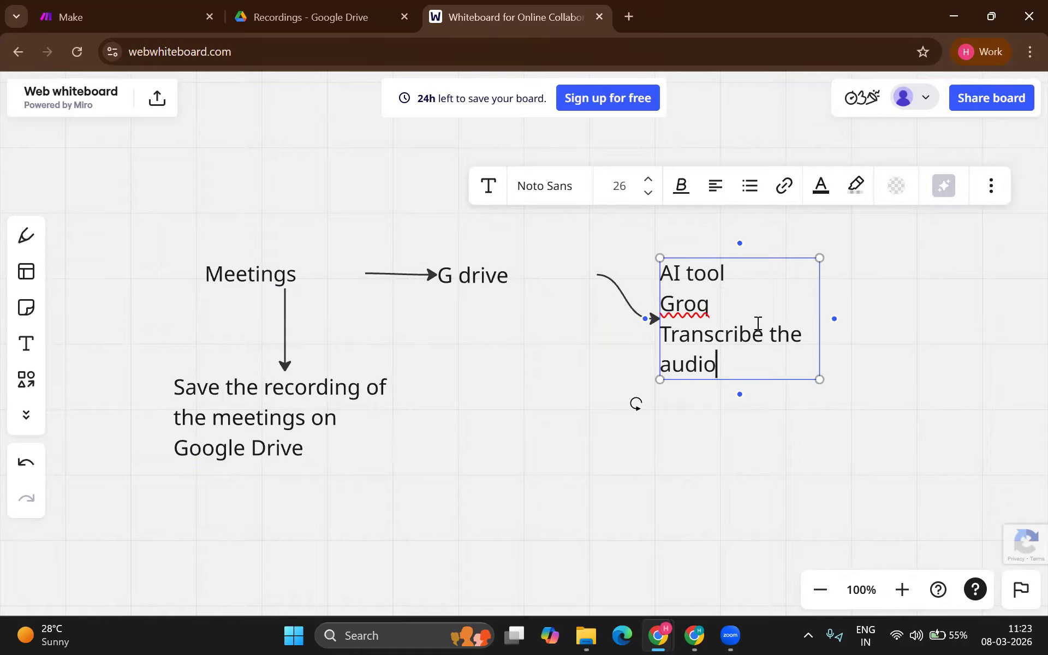
left_click(752, 405)
left_click_drag(705, 325, 726, 280)
Step: Draw an arrow down from it to a note 'Saved in Google sdrive in form of a word document'
left_click(745, 321)
left_click(758, 349)
left_click(755, 331)
left_click_drag(761, 351, 767, 404)
left_click(739, 432)
type("Sav")
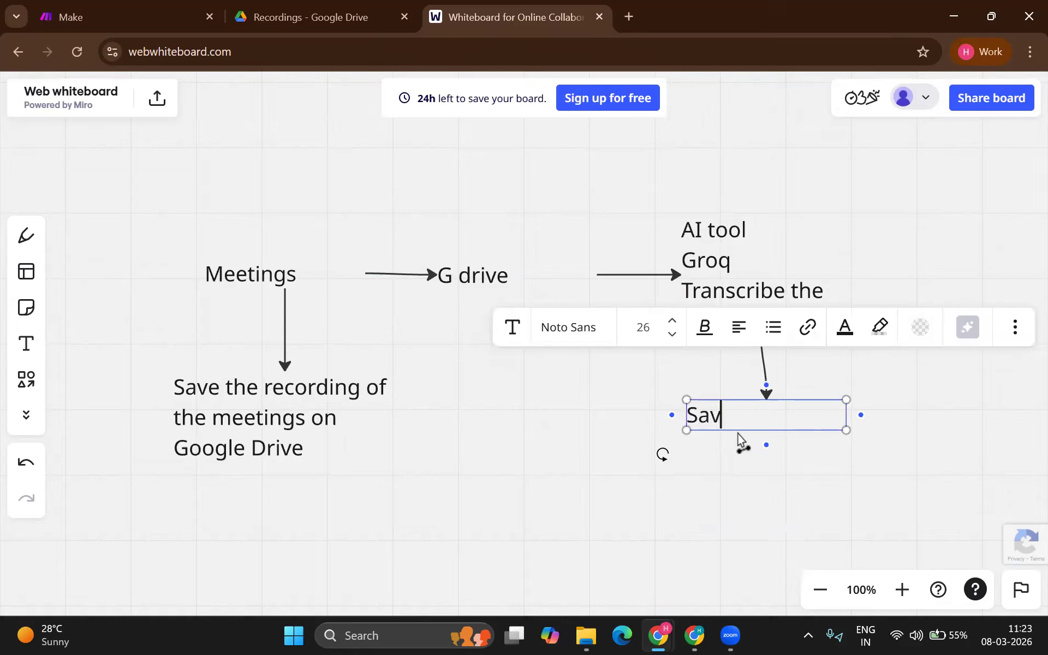
type("ed in Google s")
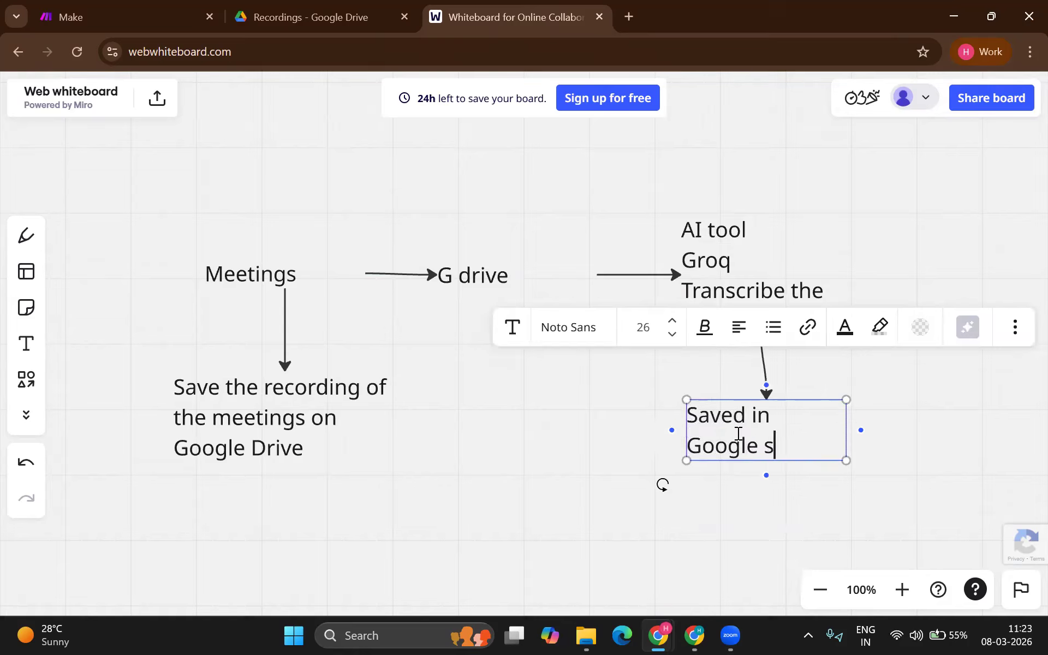
key("BackSpace")
type("drive in form of a w")
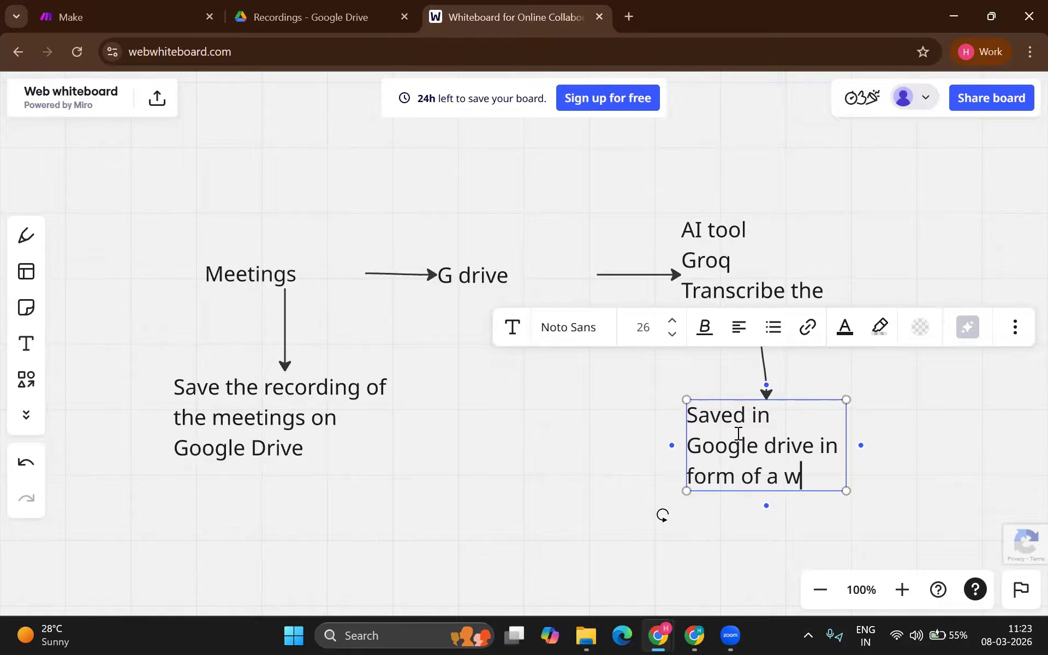
type("ord document")
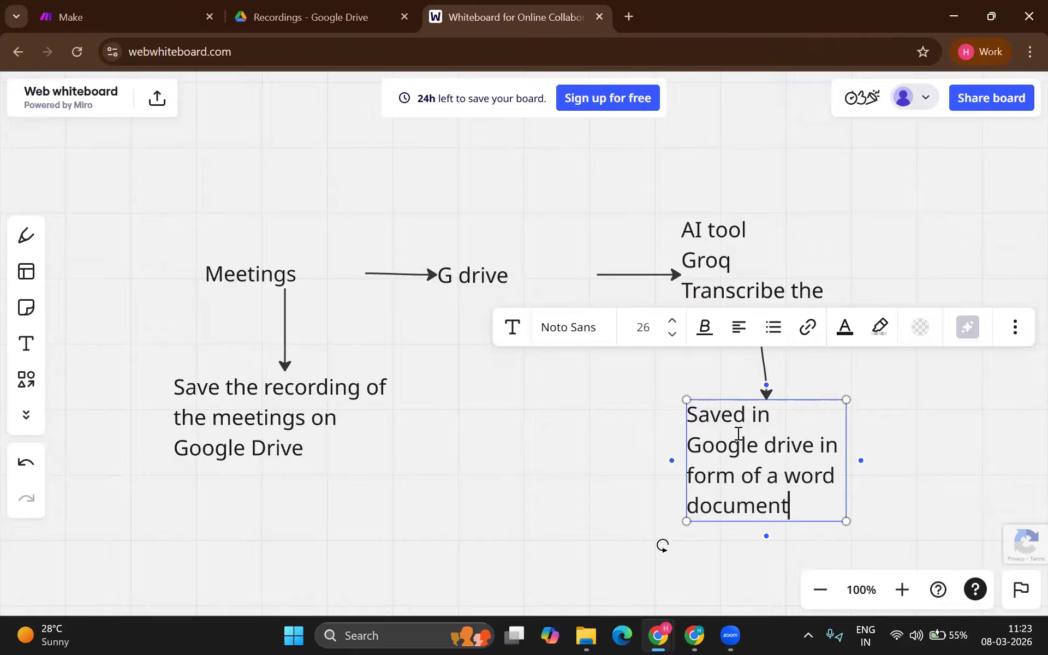
left_click(463, 391)
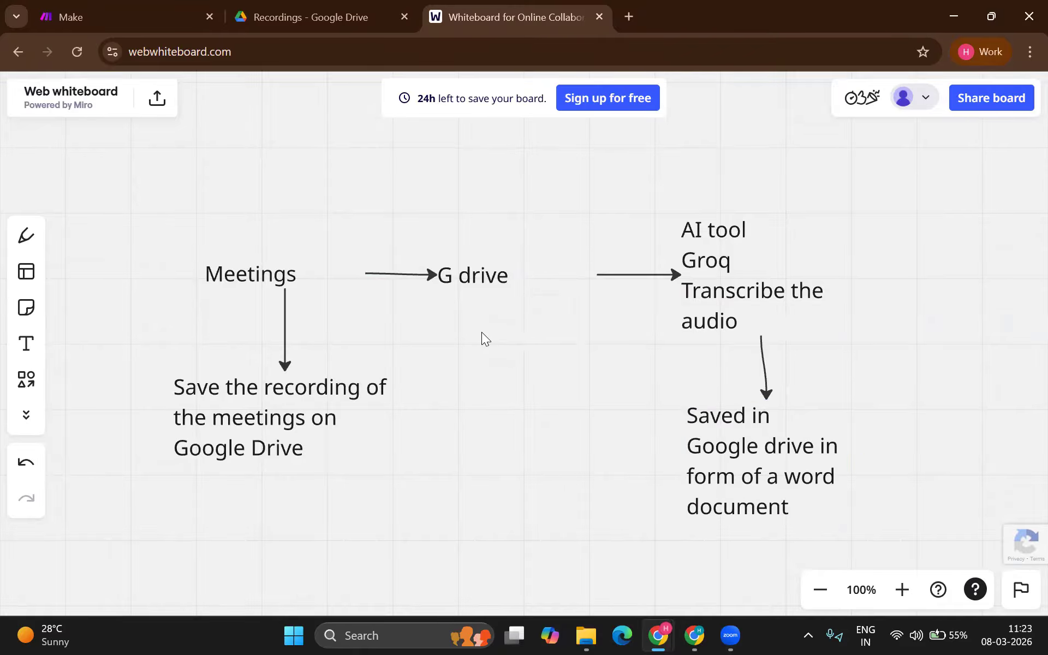
Step: Create a new Make scenario named 'Transcription engine'
left_click(109, 22)
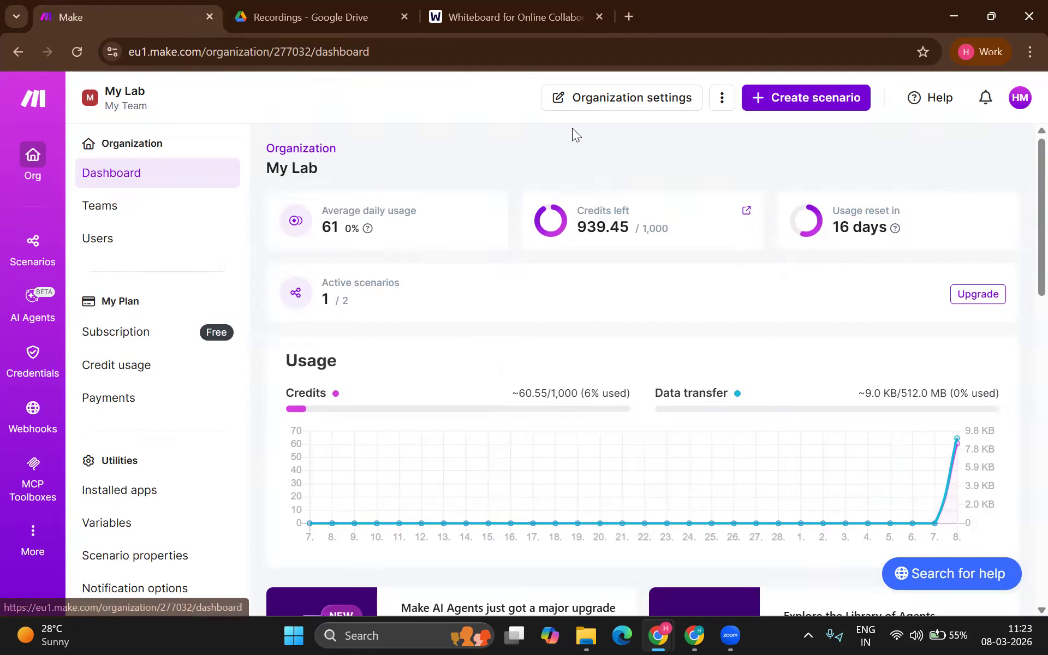
left_click(806, 97)
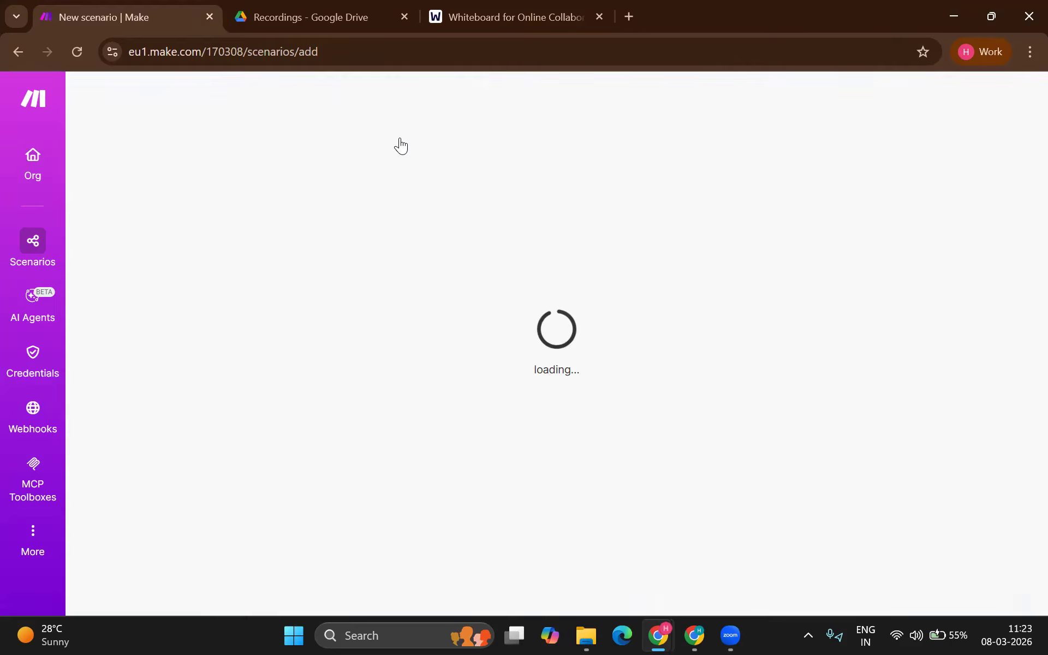
left_click(154, 115)
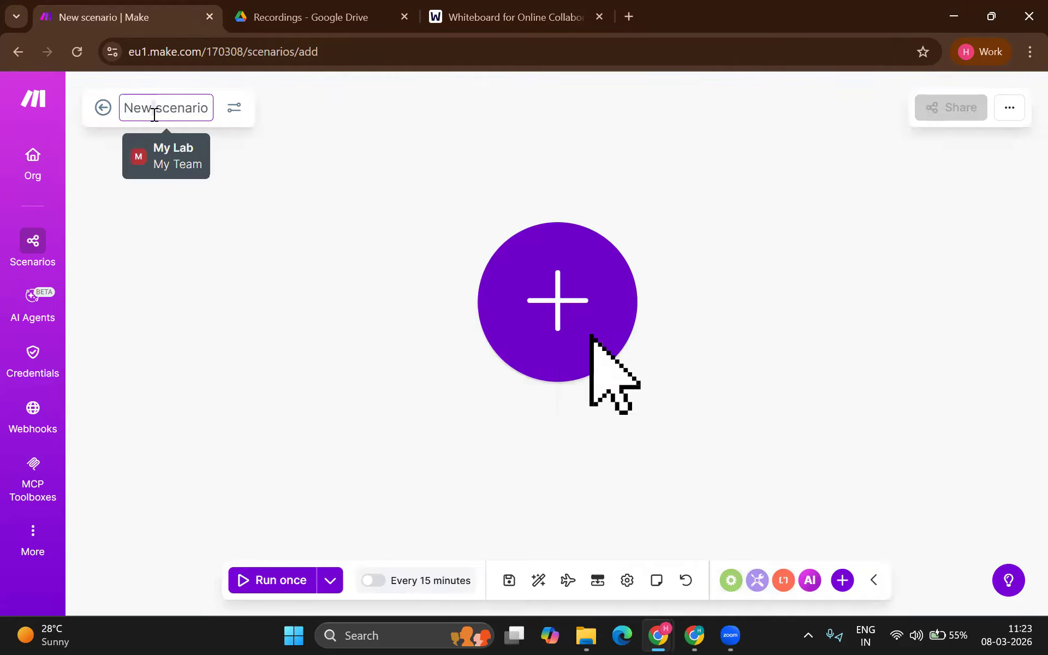
type("Transcr")
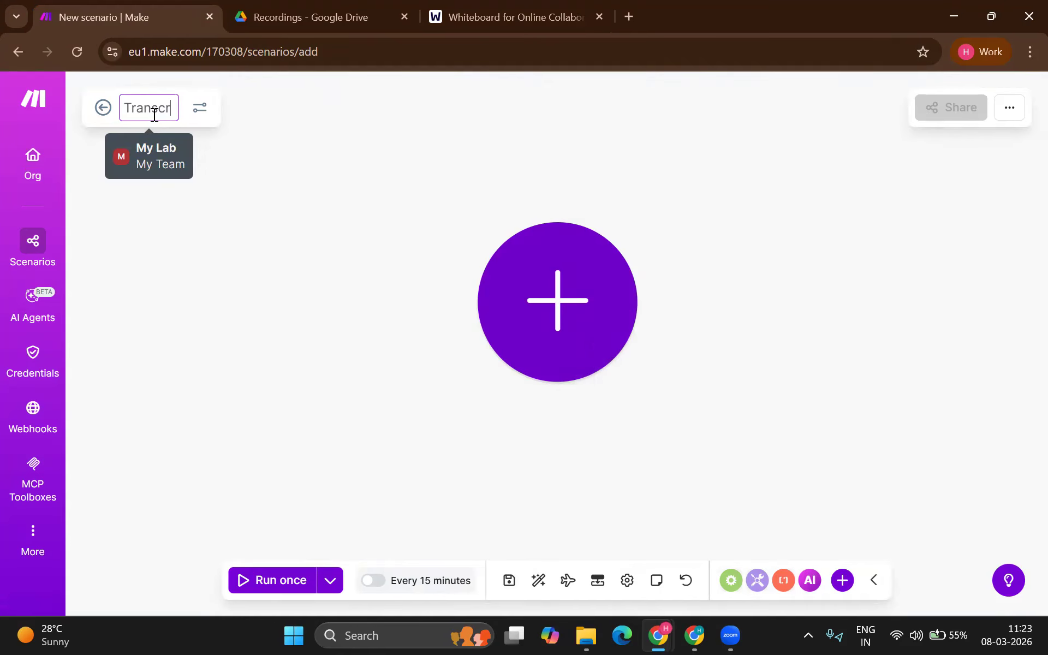
type("iption engine")
key("Return")
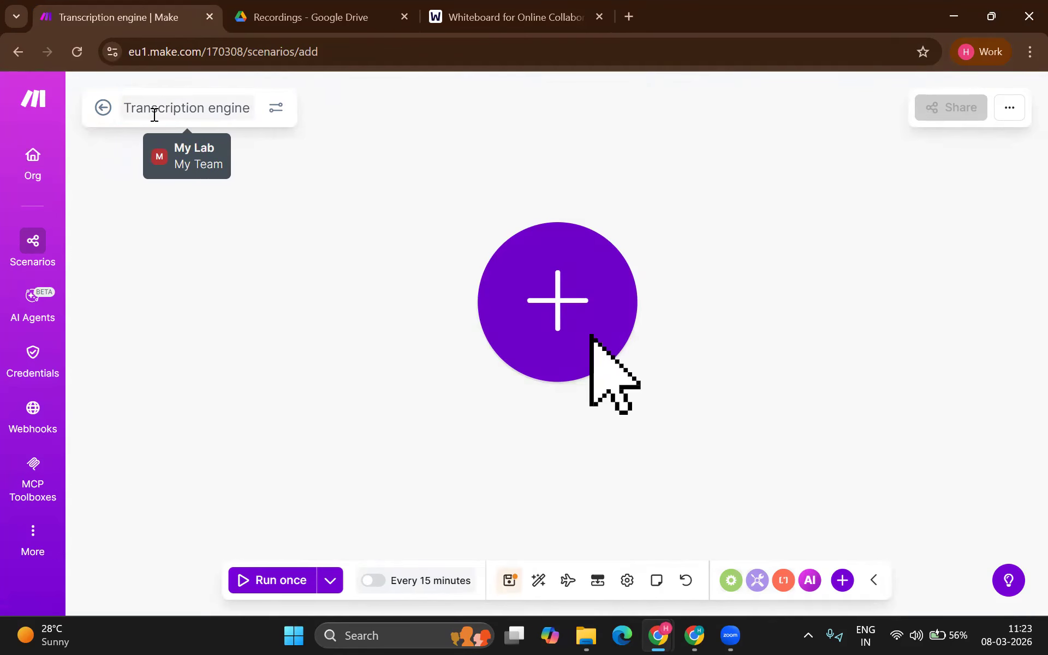
Step: Search 'drive' for the first module and choose Google Drive
left_click(528, 297)
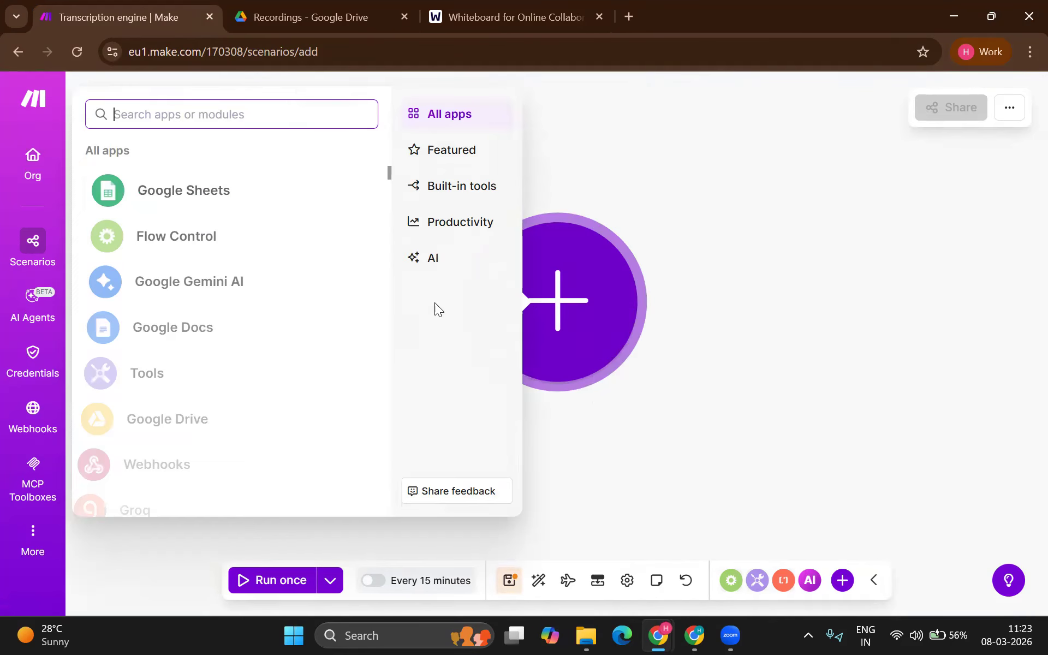
type("drive")
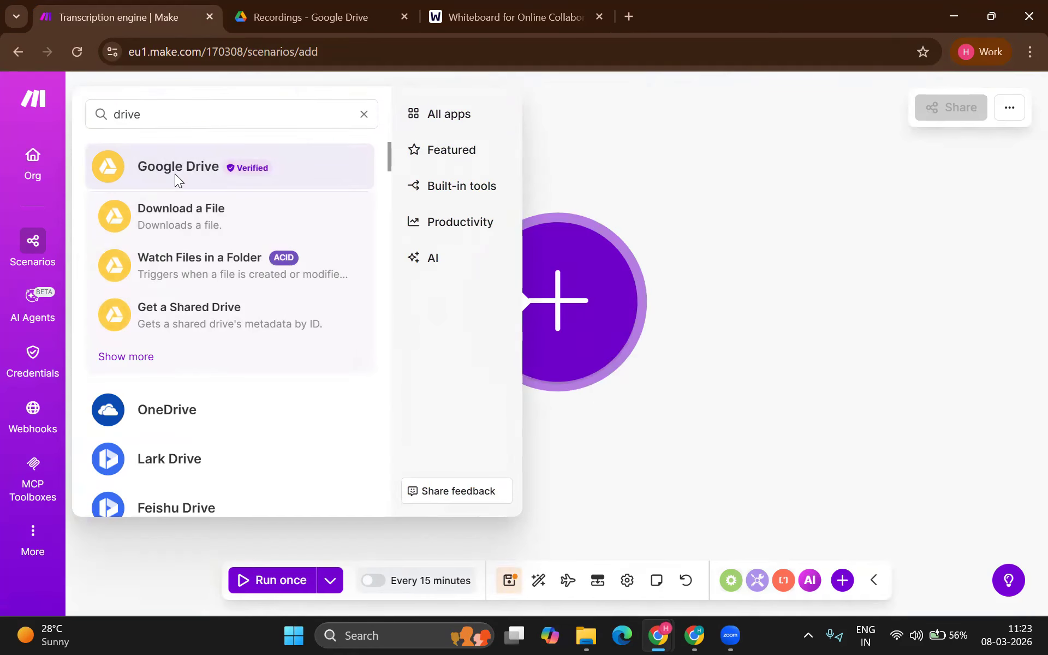
left_click(175, 176)
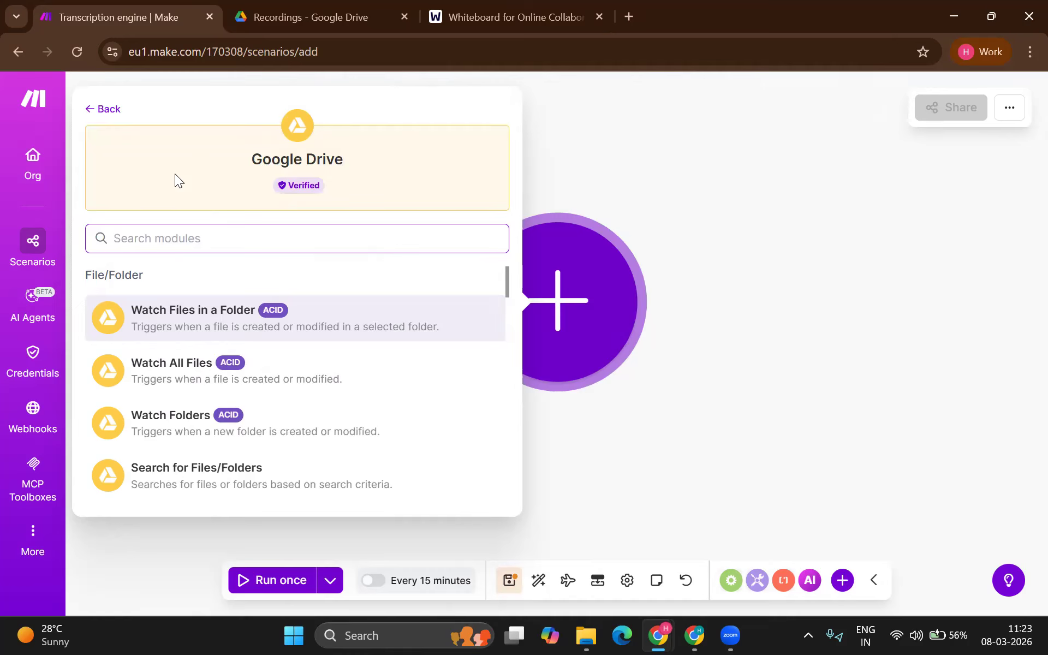
Step: Use Watch Files in a Folder with a new Google connection authorised through the Google account
left_click(224, 323)
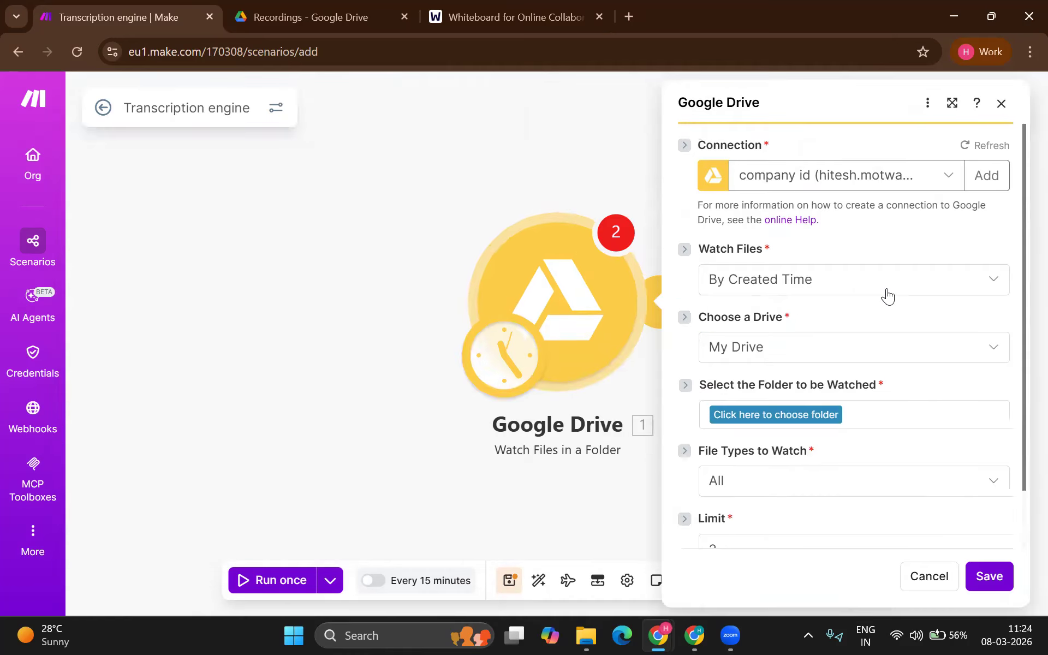
left_click(982, 176)
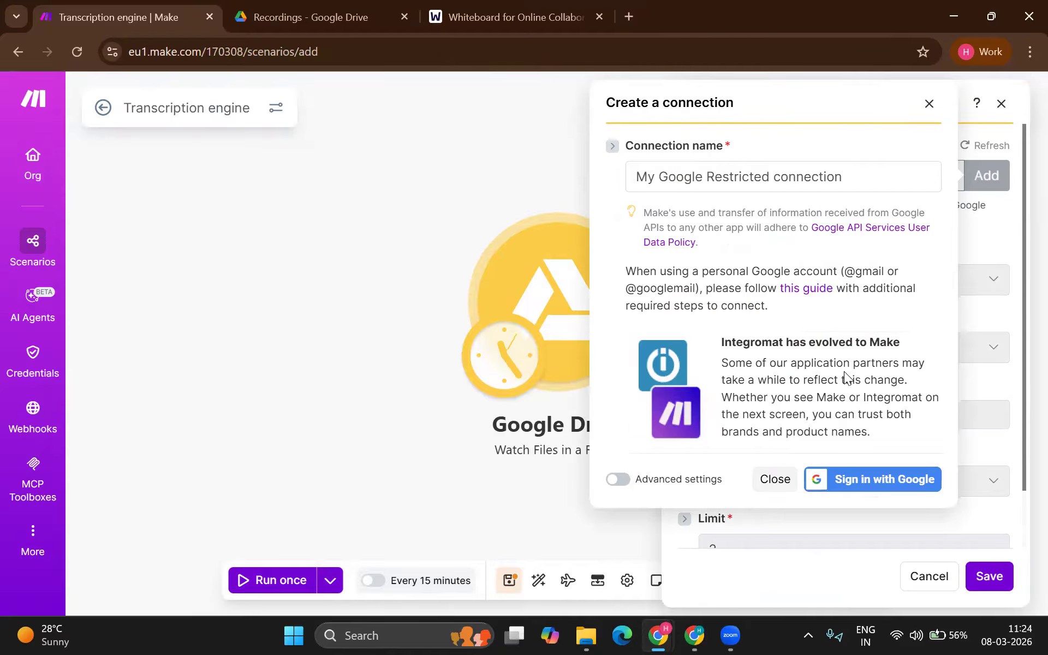
left_click(868, 481)
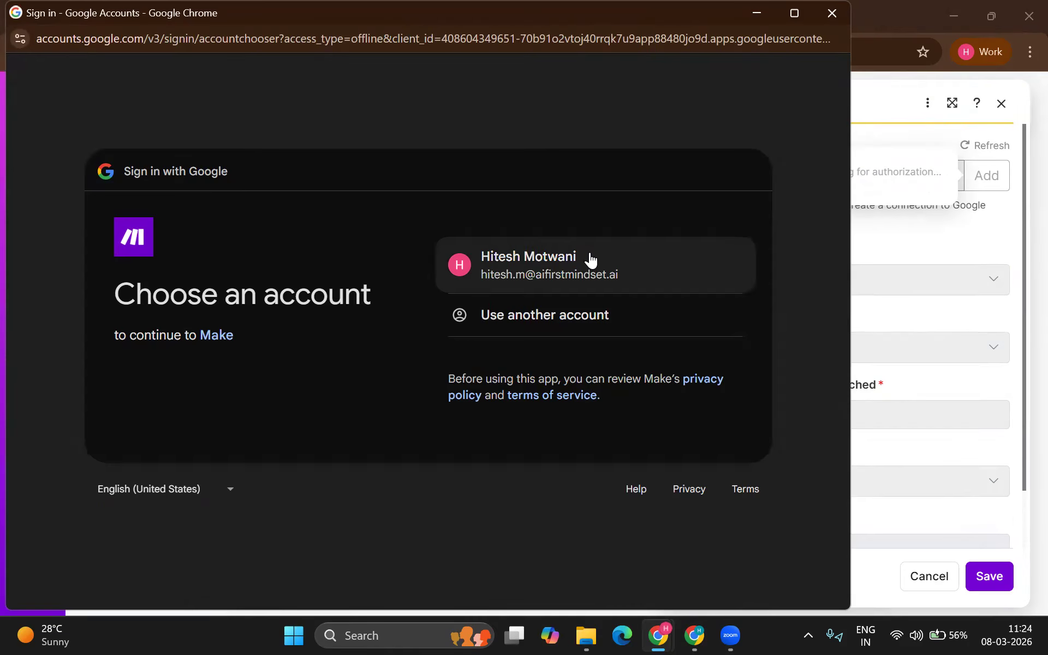
left_click(589, 257)
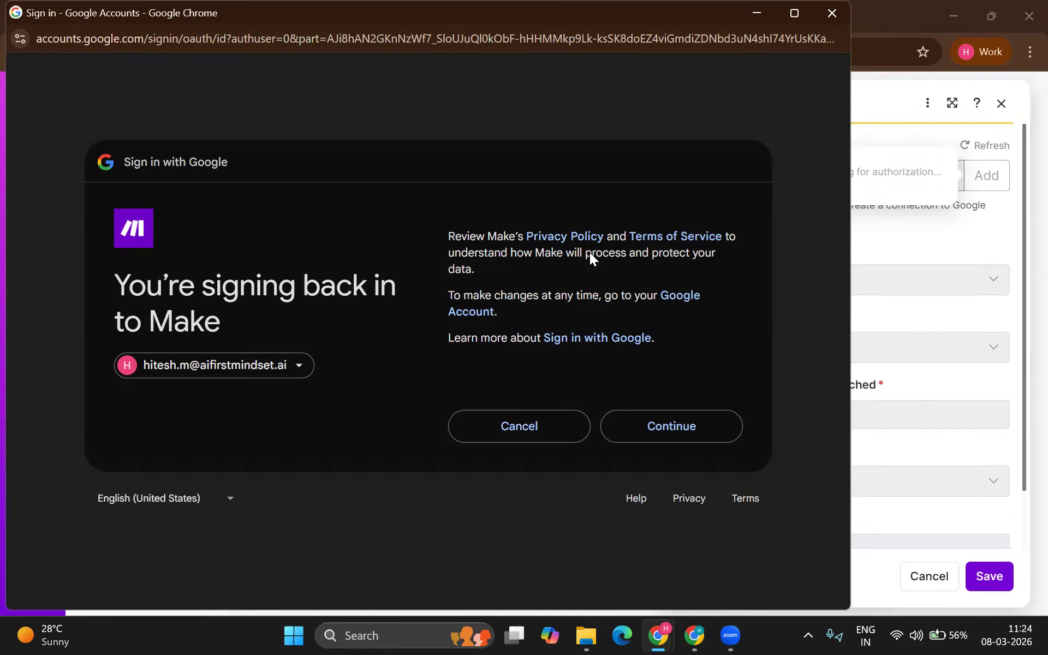
left_click(666, 427)
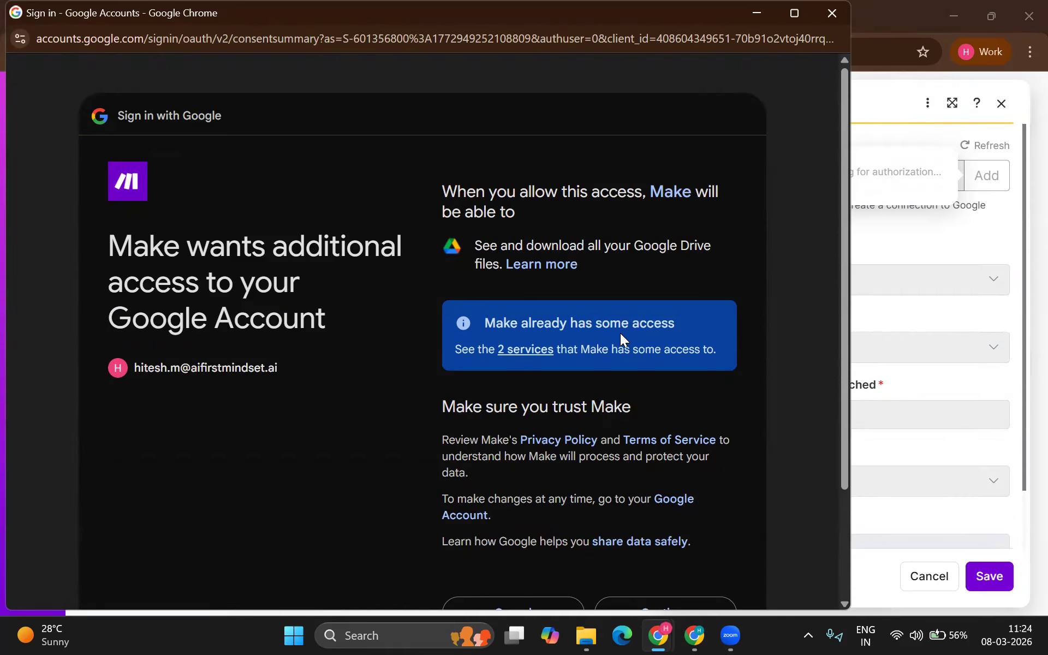
scroll(627, 422, "down", 3)
left_click(645, 472)
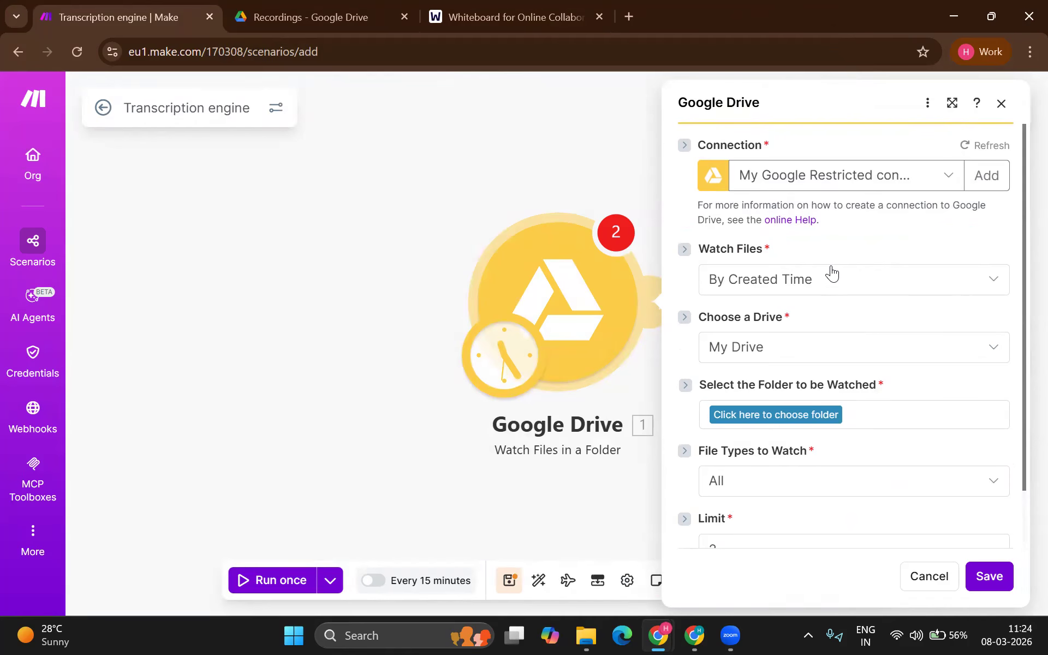
left_click(789, 412)
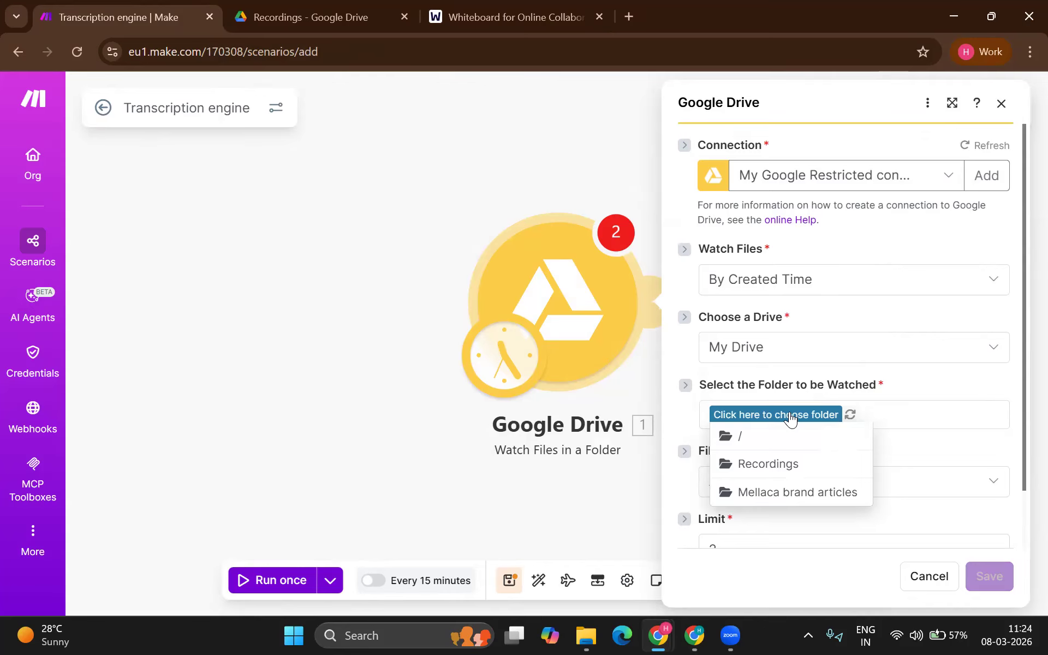
left_click(768, 463)
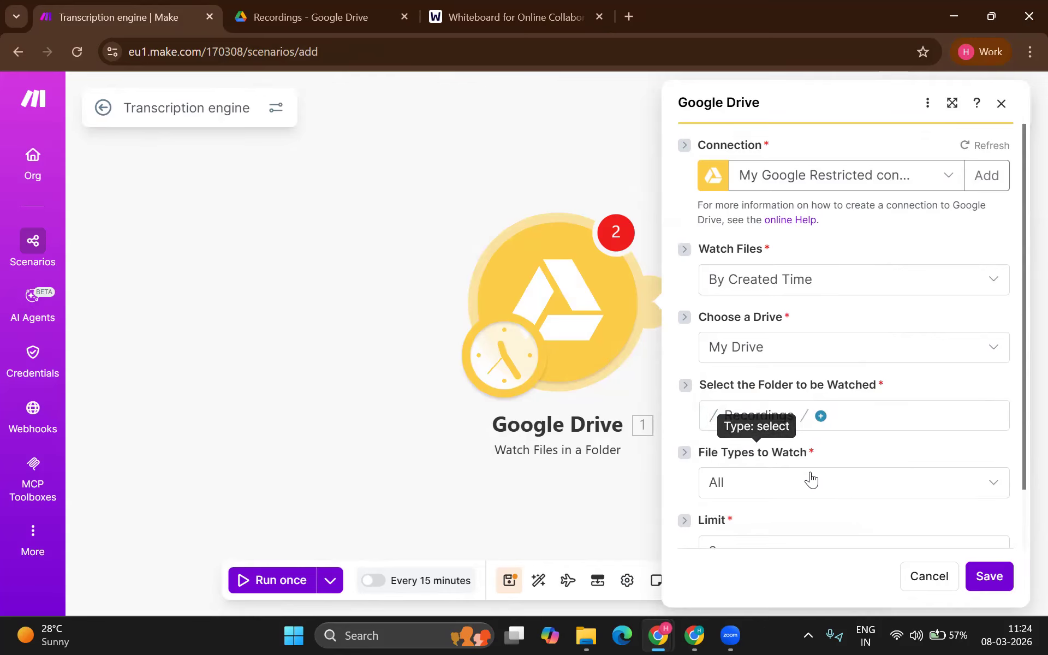
scroll(809, 483, "down", 2)
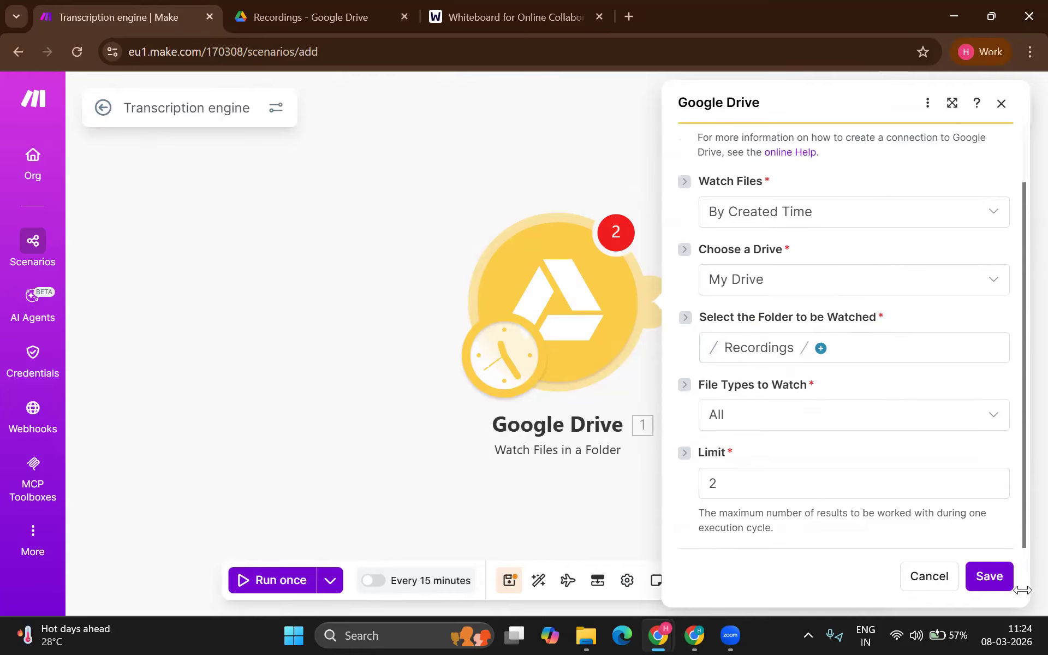
left_click(985, 574)
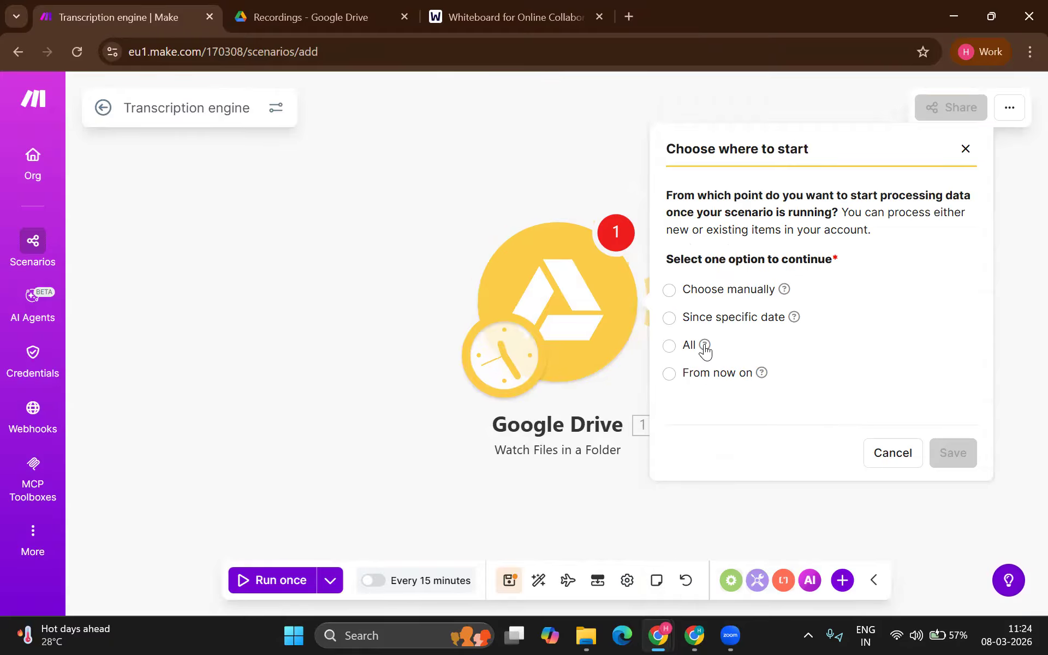
left_click(686, 345)
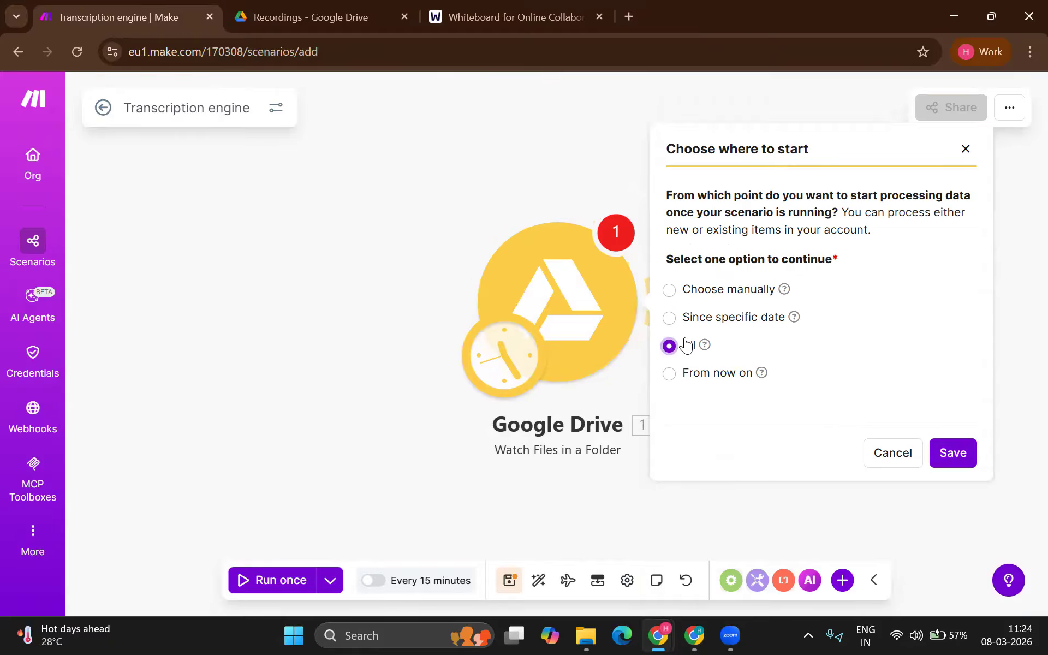
left_click(936, 451)
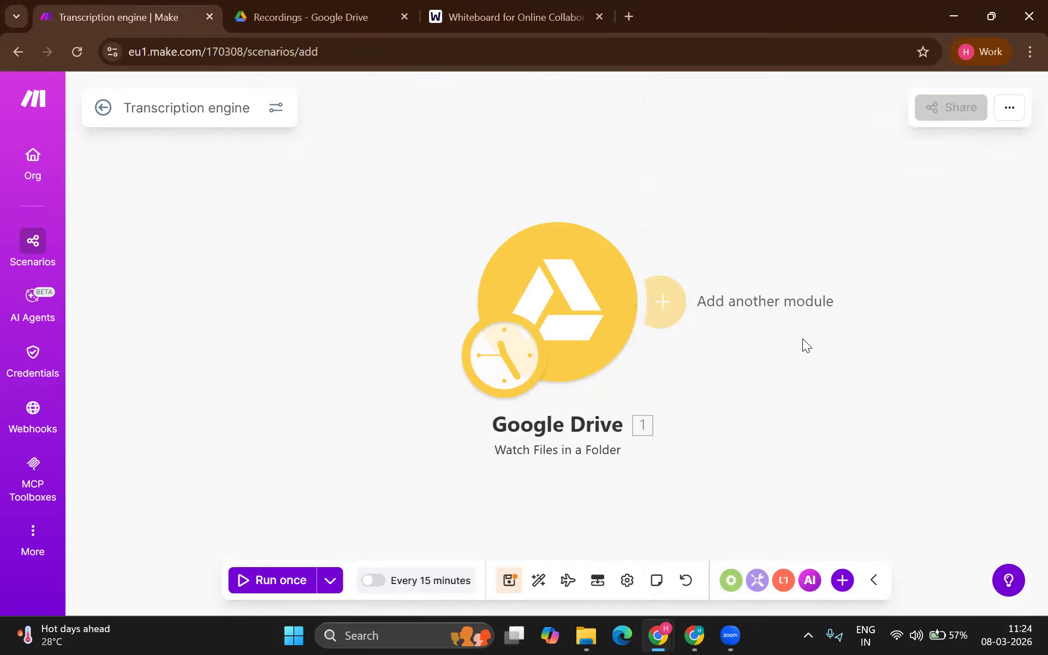
Step: Add a Google Drive Download a File module mapping the trigger's File ID, and save it
left_click(666, 301)
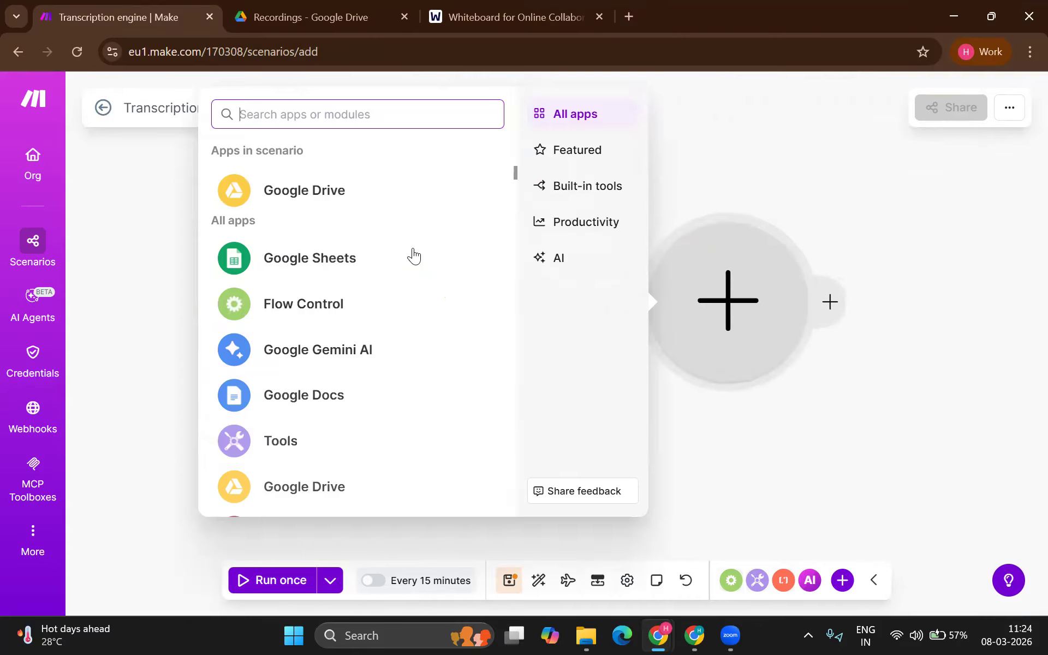
left_click(351, 197)
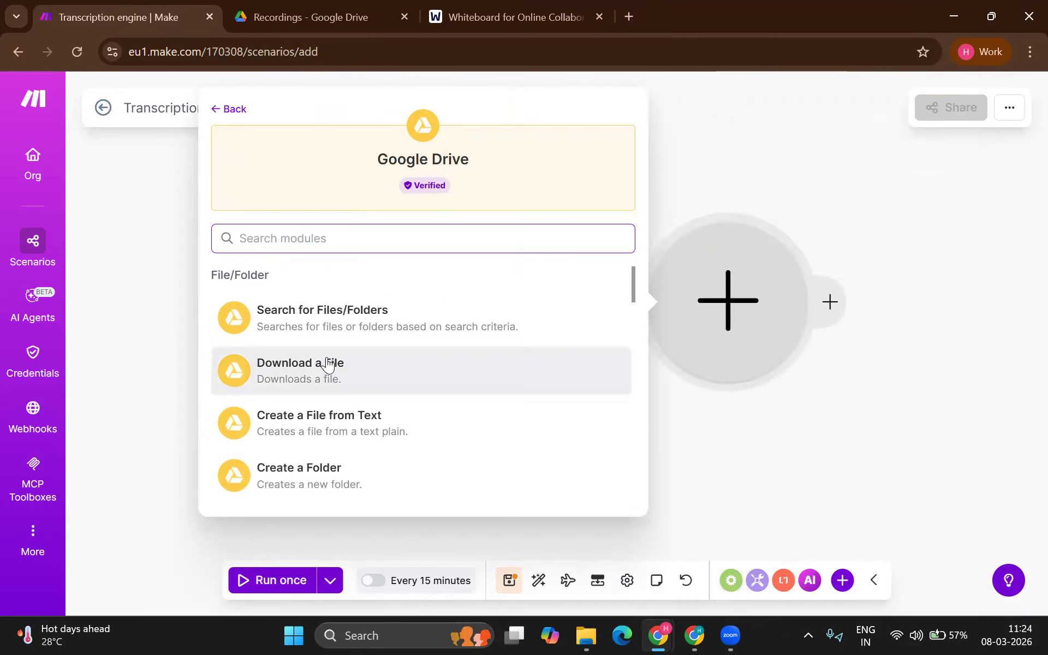
left_click(327, 364)
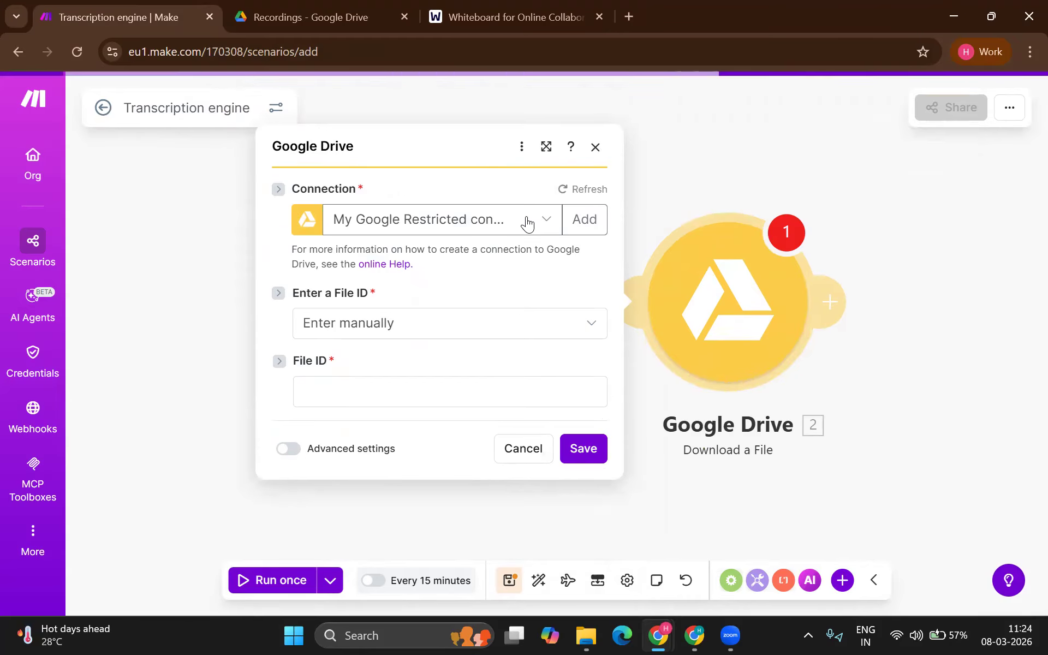
left_click(517, 226)
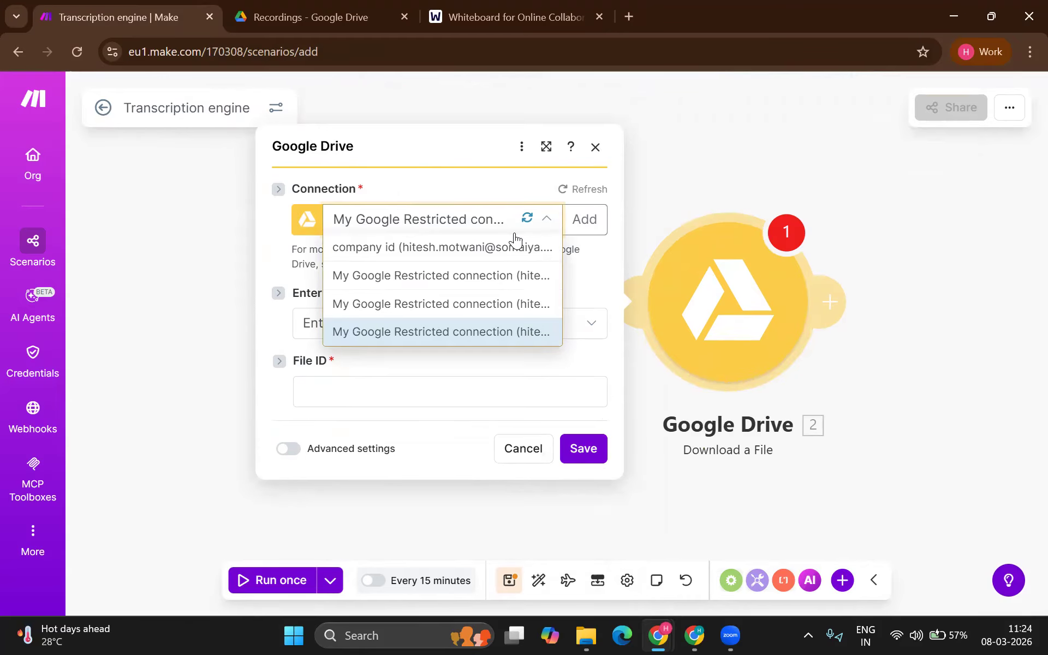
left_click(488, 332)
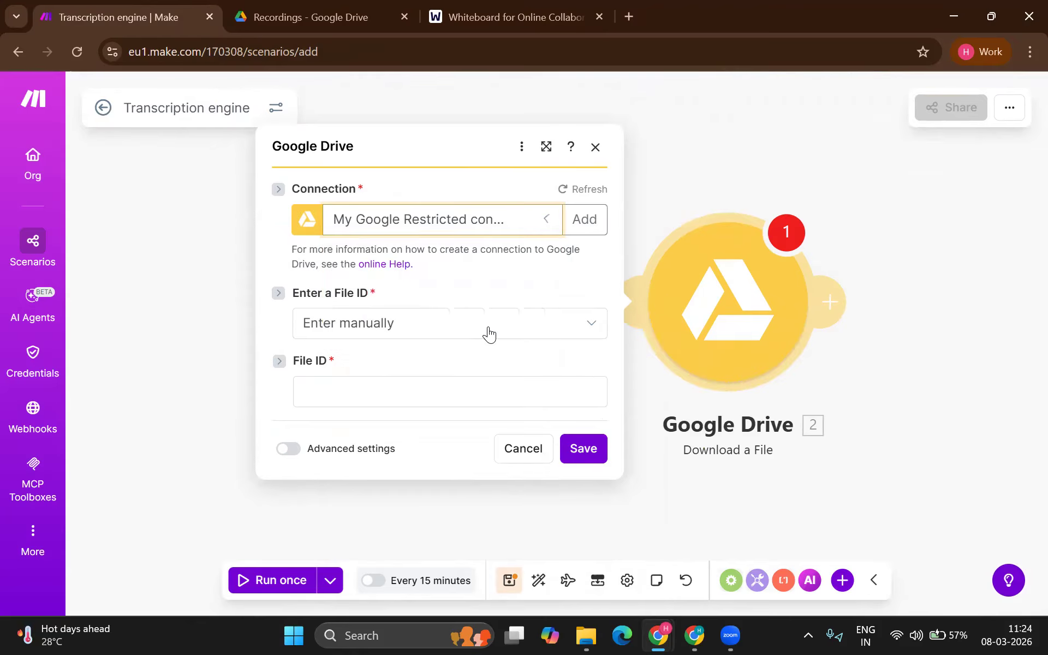
left_click(459, 335)
left_click(450, 352)
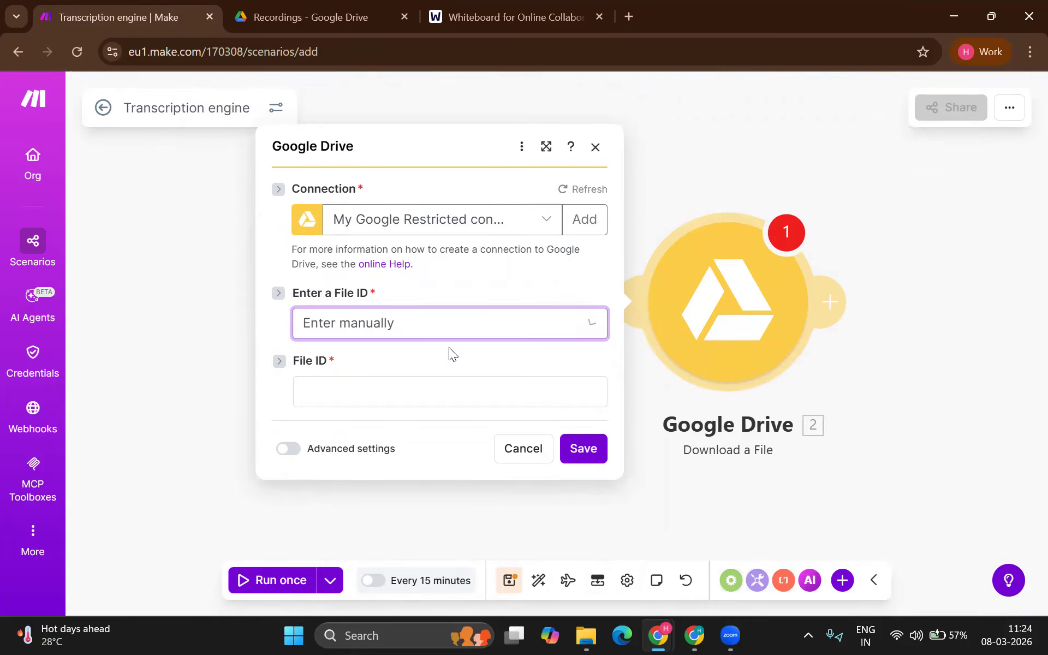
left_click(434, 393)
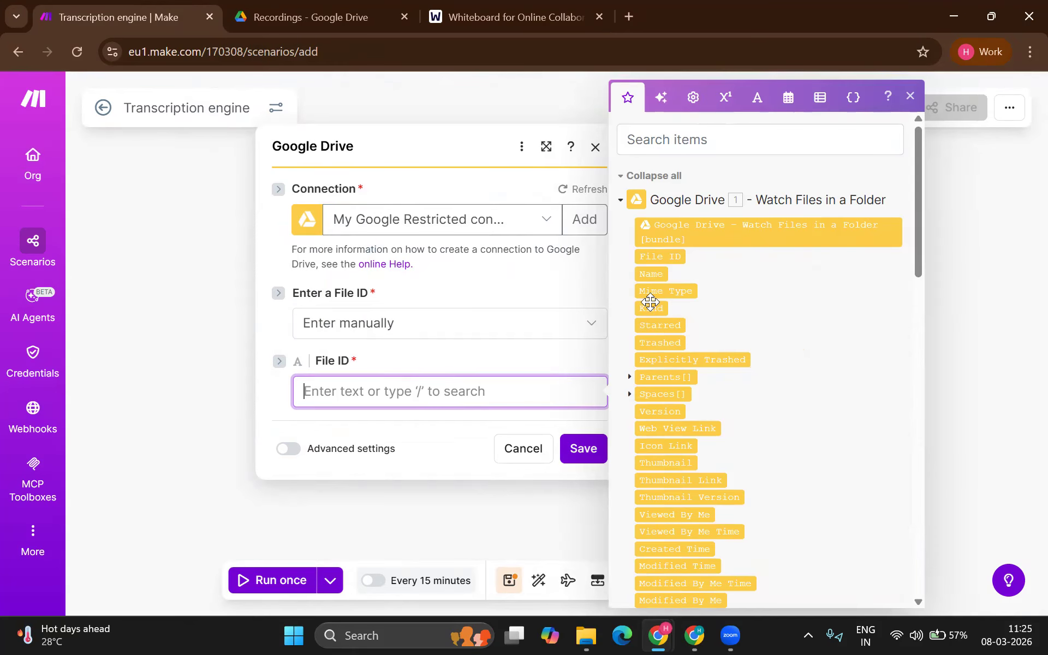
left_click_drag(673, 260, 440, 390)
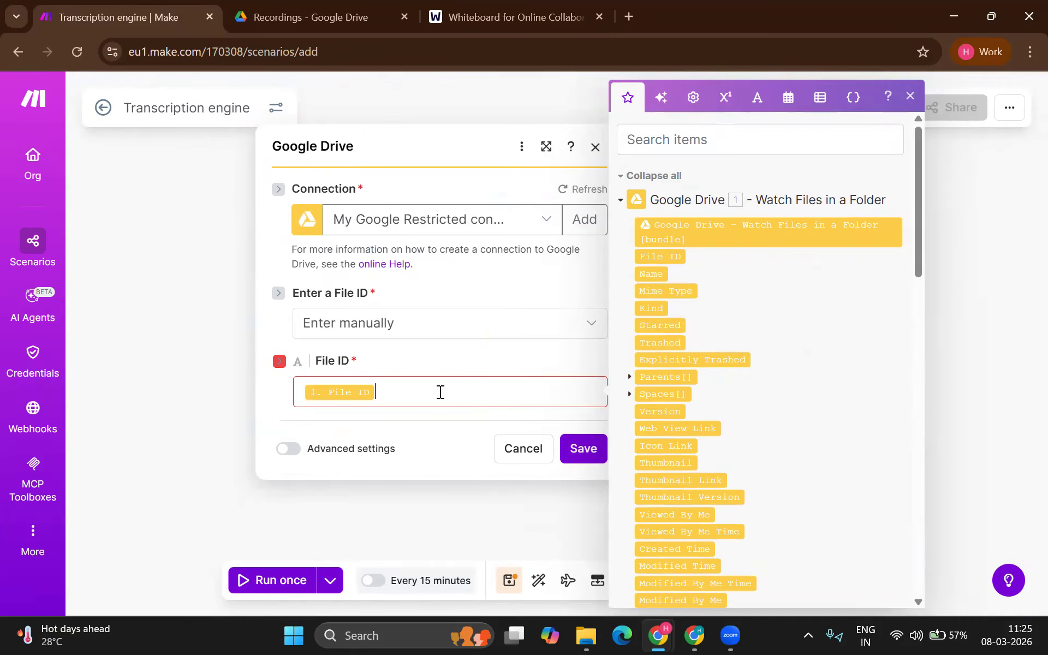
left_click(572, 447)
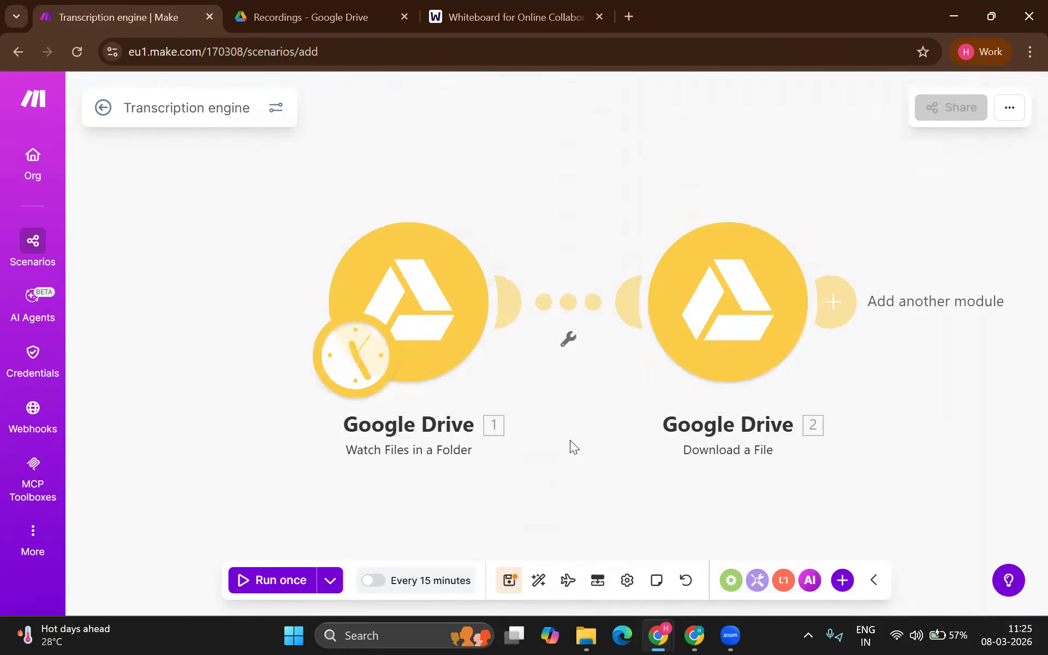
Step: Line up the trigger and download modules on the canvas and add another module
scroll(583, 484, "down", 5)
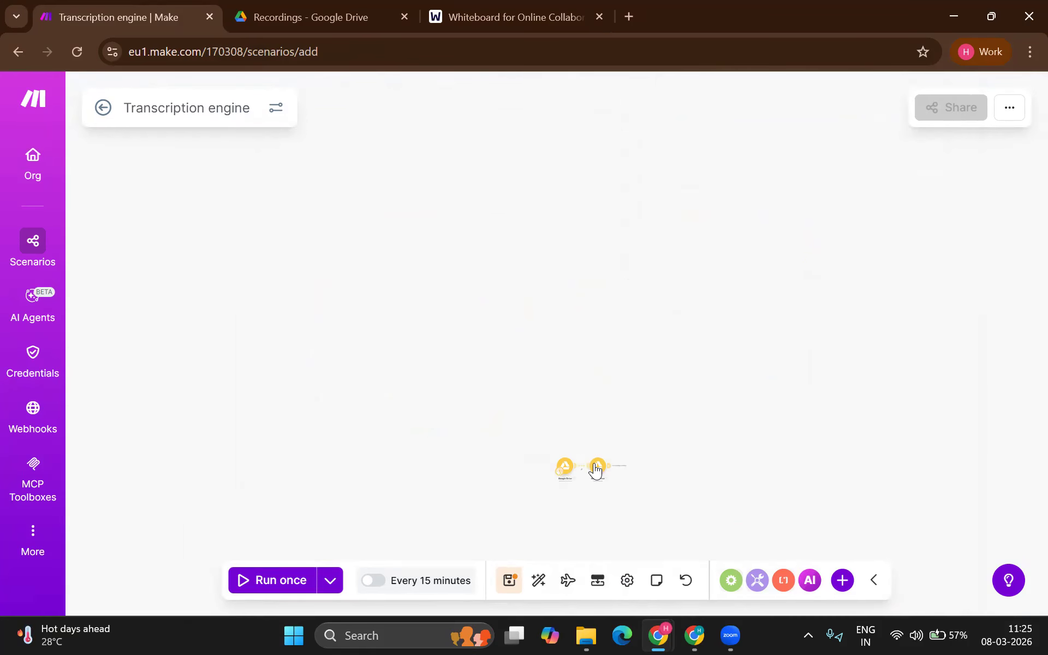
scroll(597, 468, "up", 5)
left_click_drag(600, 474, 548, 392)
left_click_drag(477, 459, 380, 379)
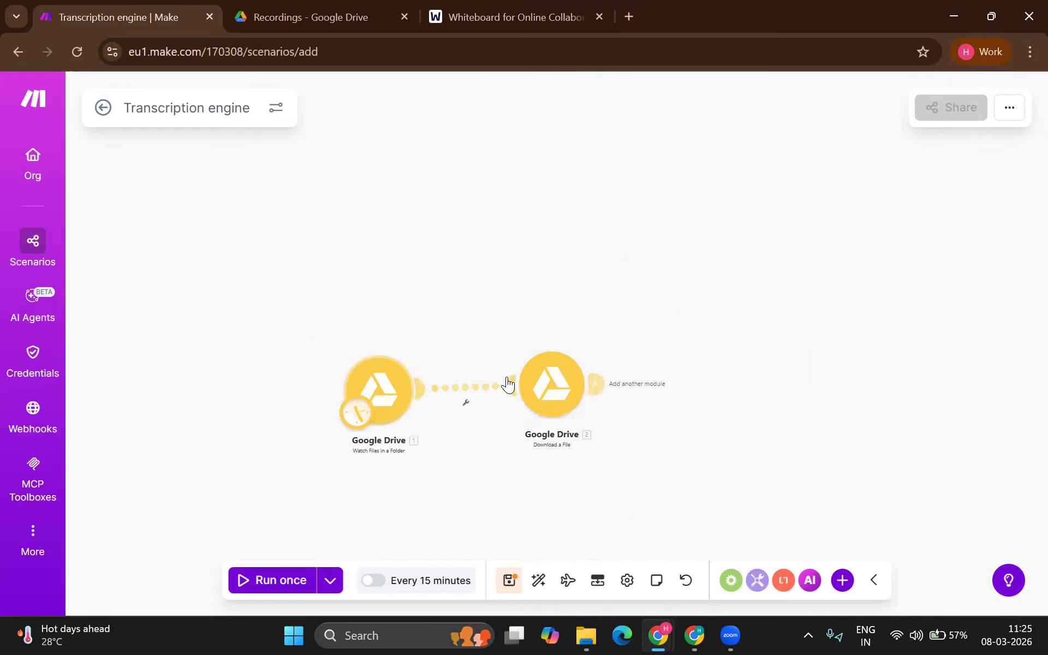
scroll(507, 381, "up", 3)
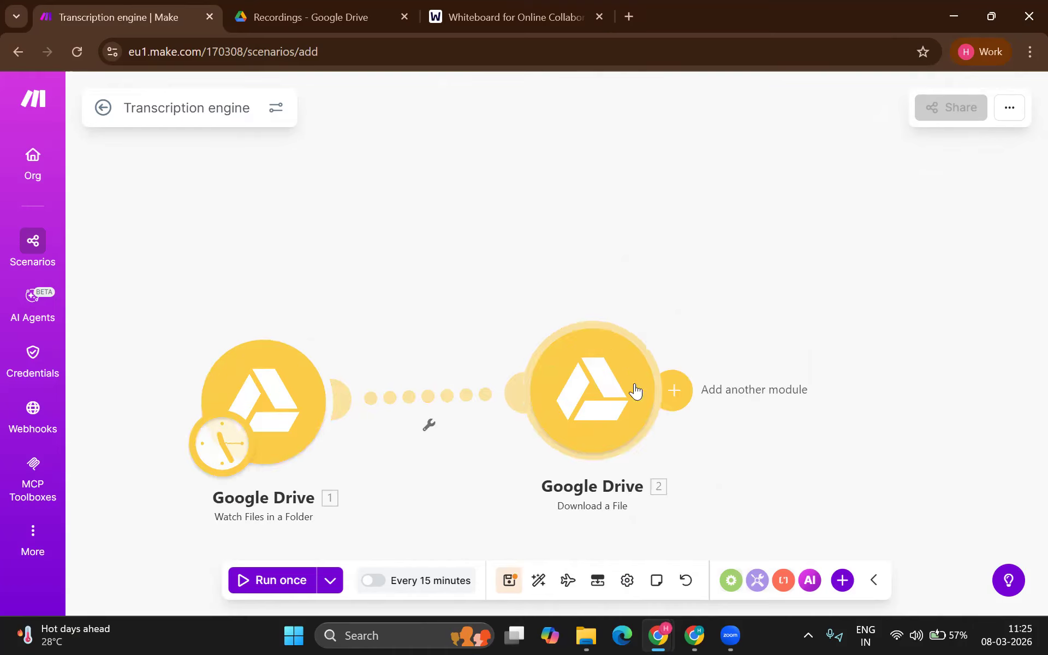
left_click(673, 389)
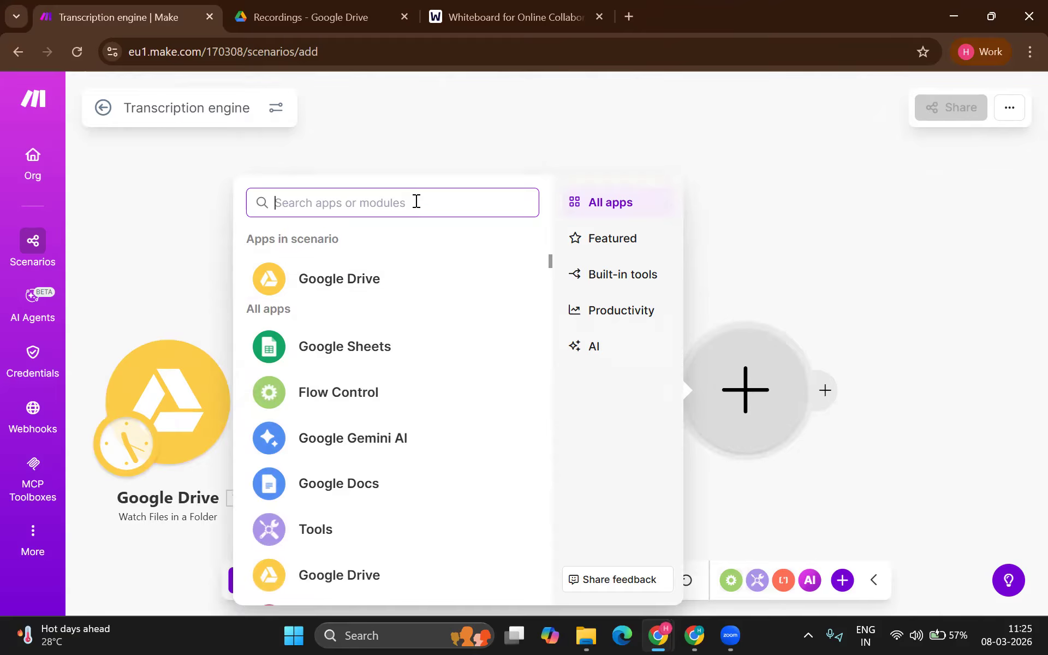
Step: Search 'groq' and add the Groq Create a Transcription (Whisper) module
type("groq")
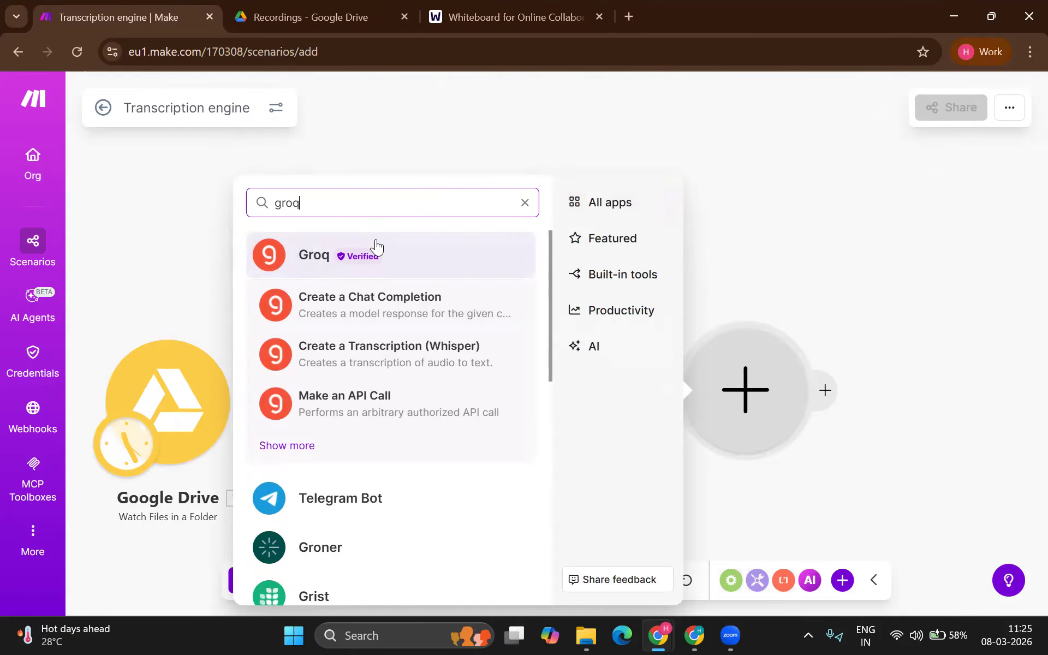
left_click(376, 247)
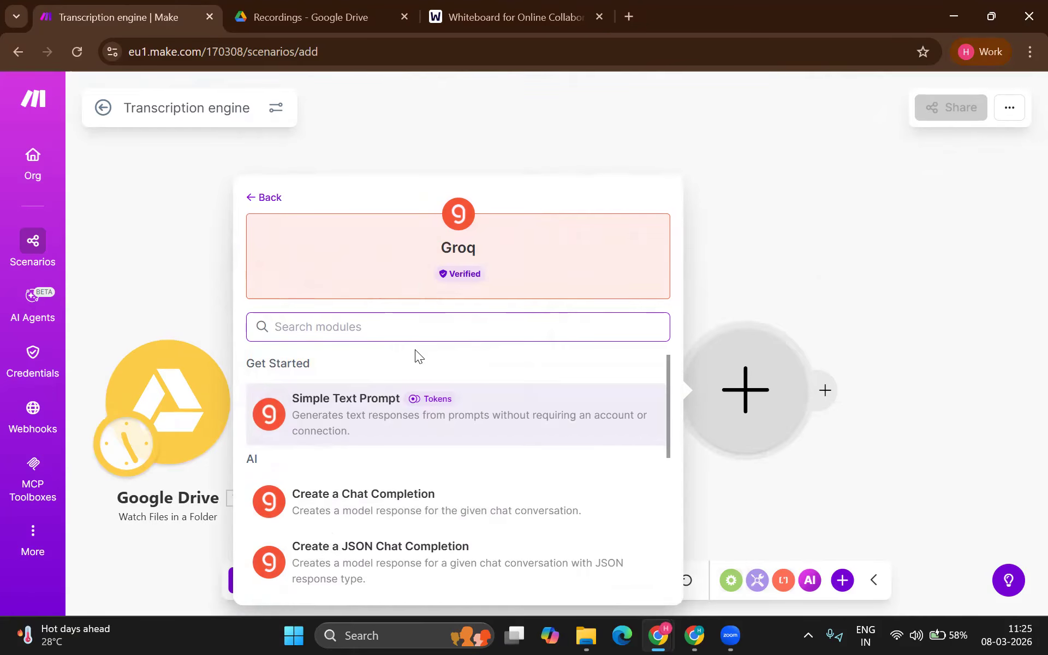
scroll(418, 417, "down", 2)
scroll(418, 417, "down", 1)
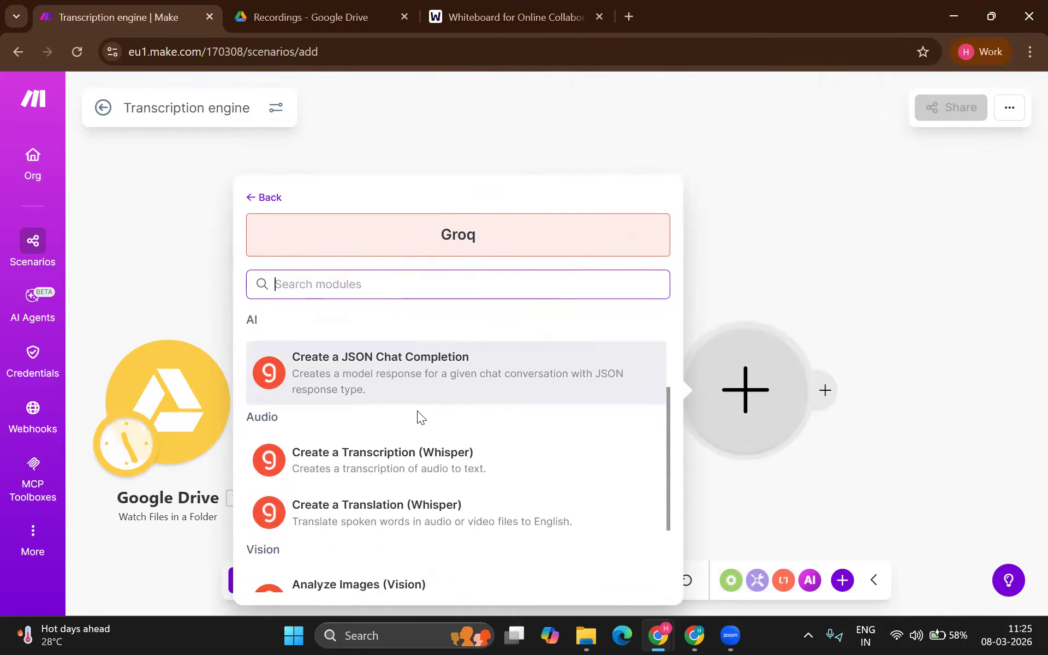
left_click(391, 464)
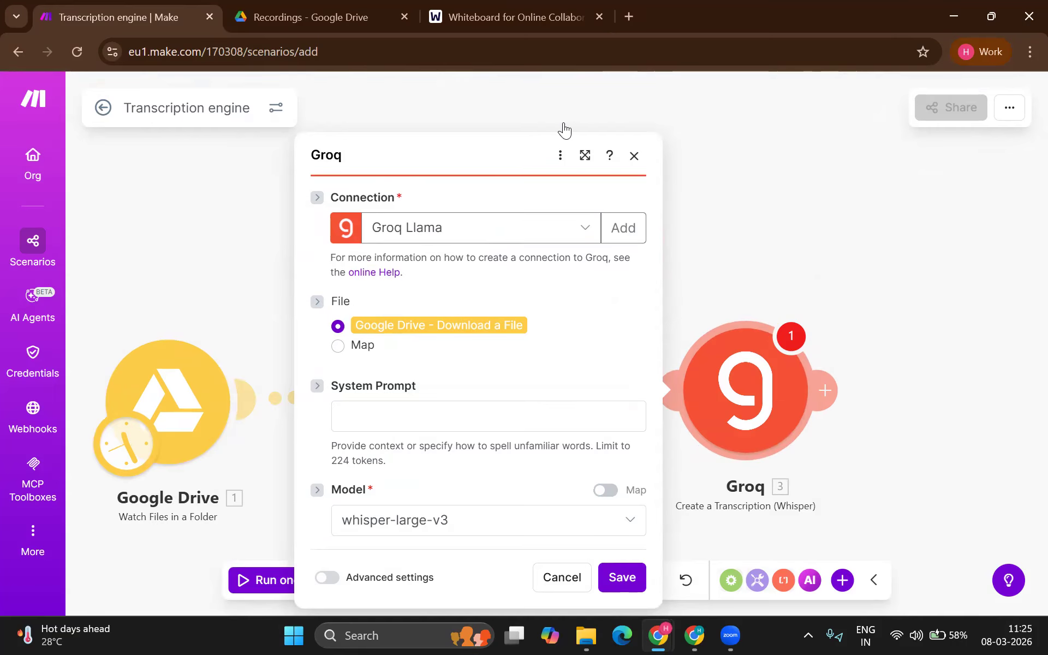
Step: Search 'groq api', open GroqCloud's API Keys page and sign in with the Google account
left_click(633, 12)
type("g")
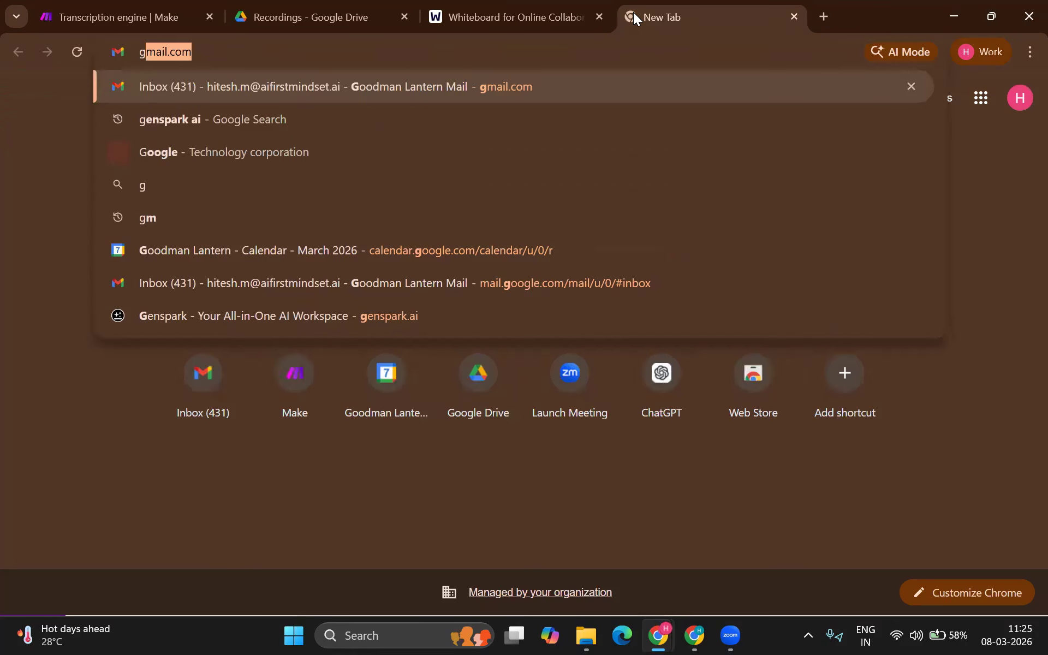
type("roq api")
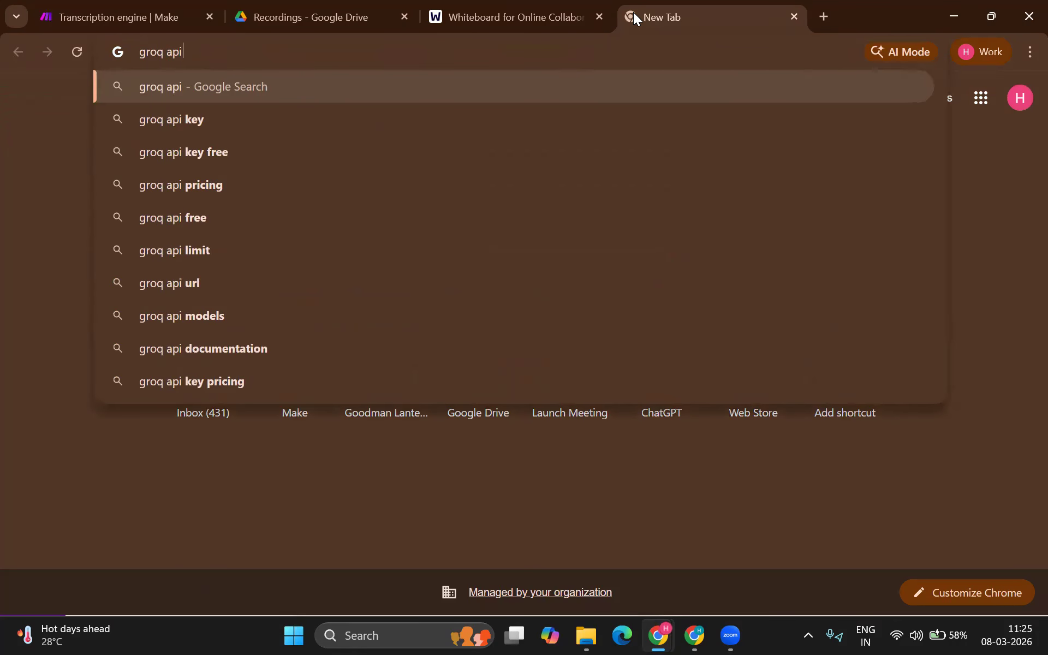
key("Return")
left_click(176, 251)
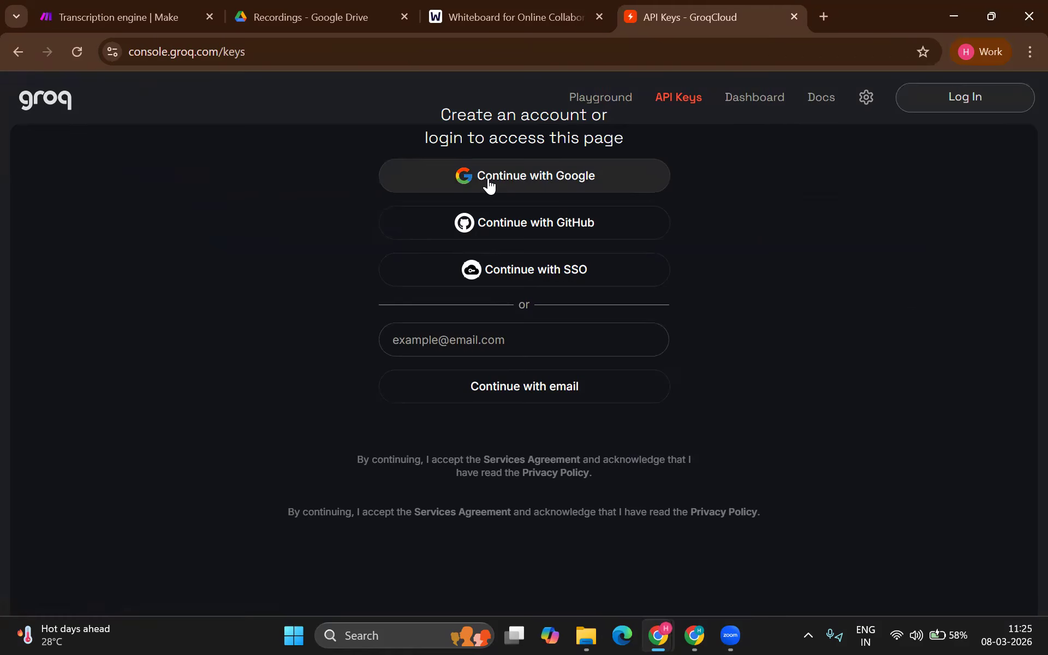
left_click(488, 186)
left_click(588, 270)
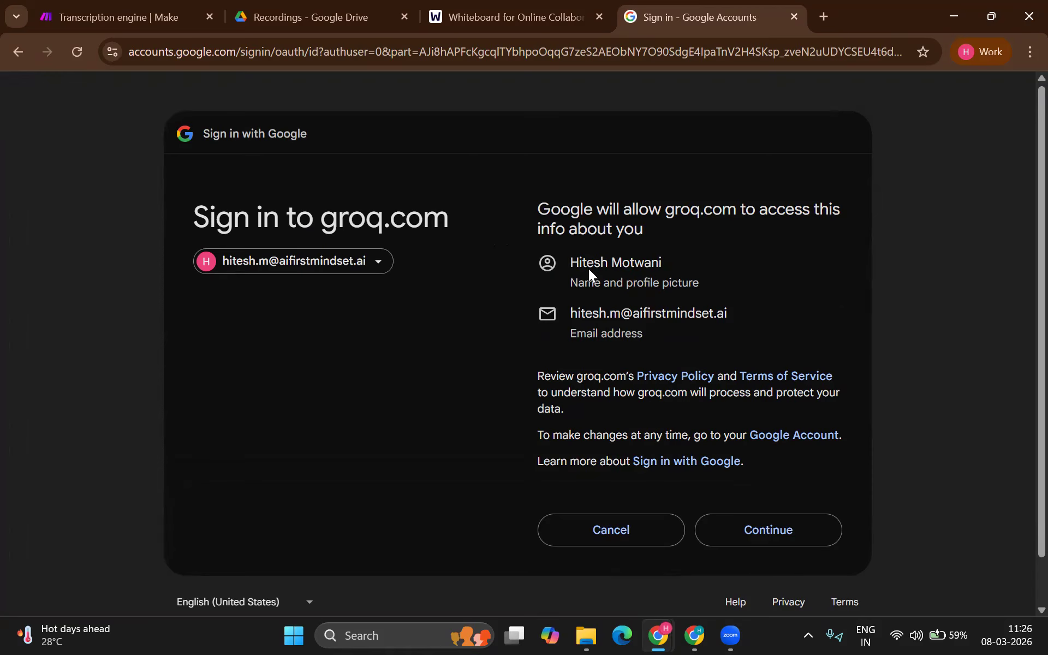
left_click(754, 520)
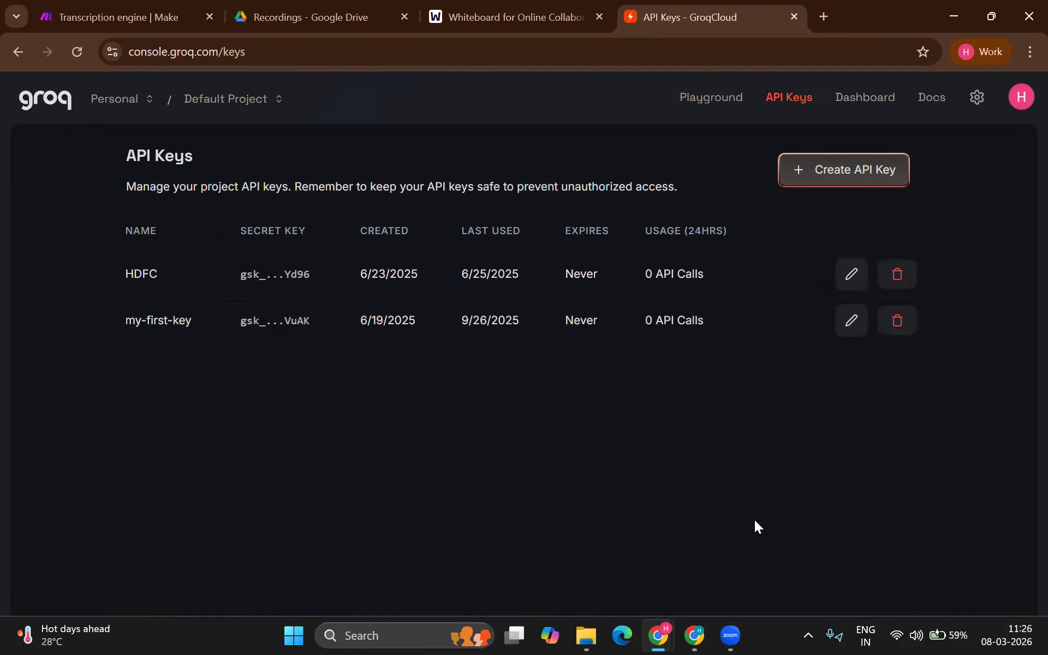
Step: Create a GroqCloud API key named 'test', copy it, and go back to the whiteboard tab
left_click(857, 184)
type("test")
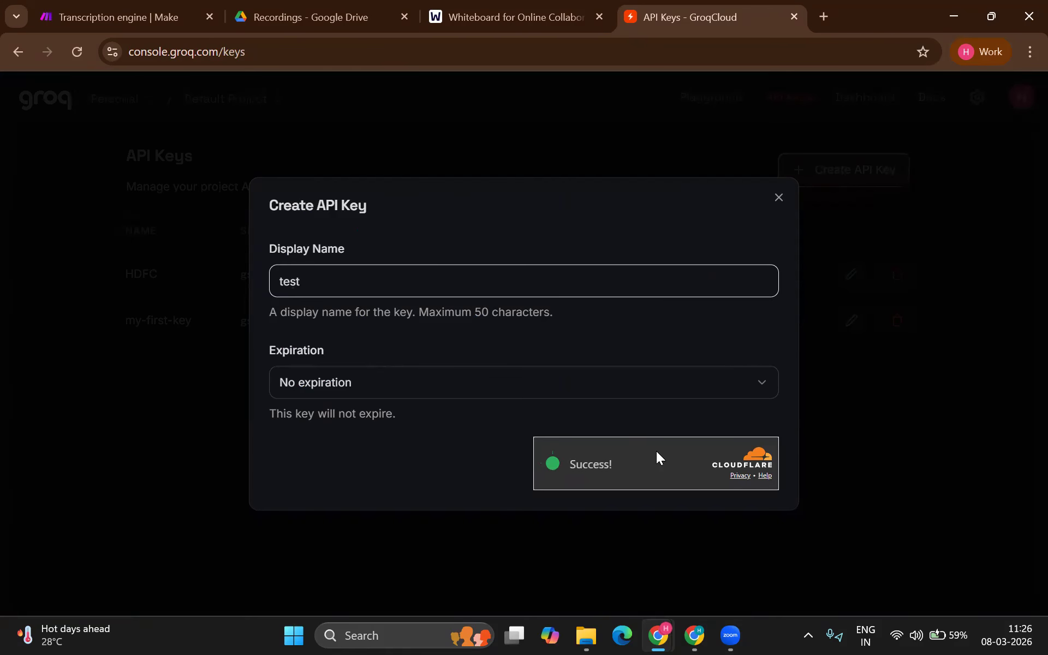
left_click(738, 464)
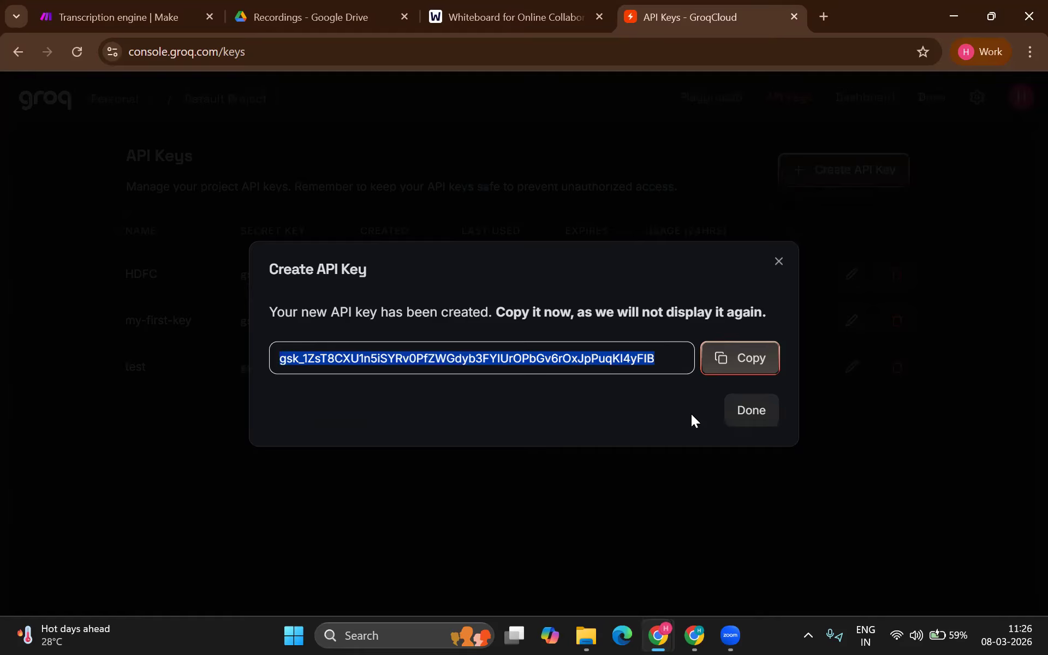
left_click(738, 355)
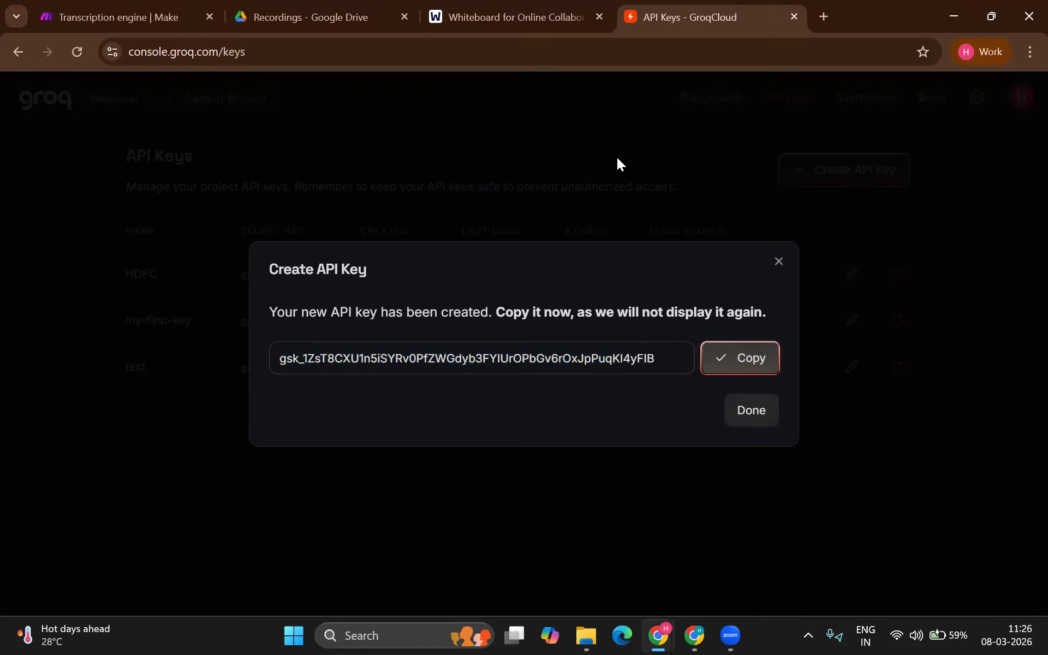
left_click(497, 23)
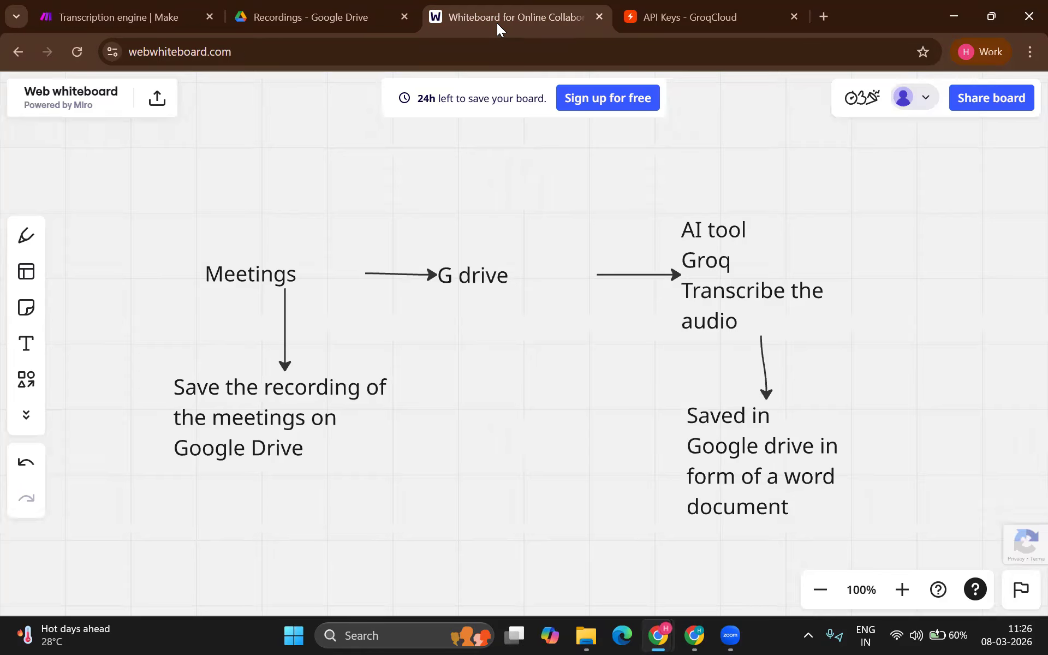
Step: Return to Make and paste the copied API key into a new Groq connection
left_click(147, 22)
left_click_drag(146, 22, 565, 214)
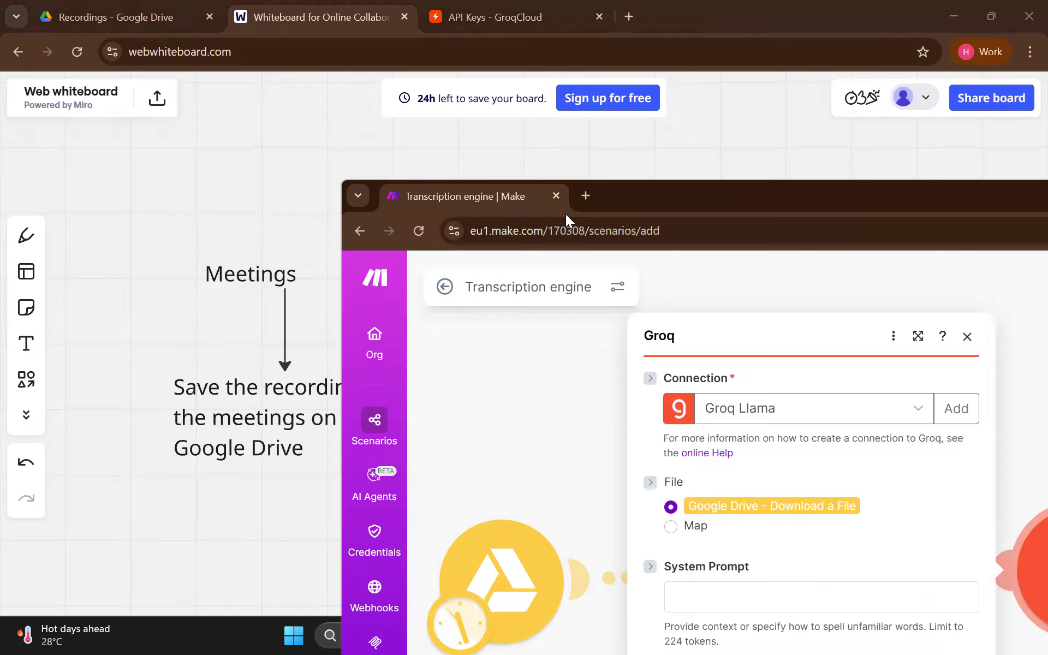
double_click(647, 207)
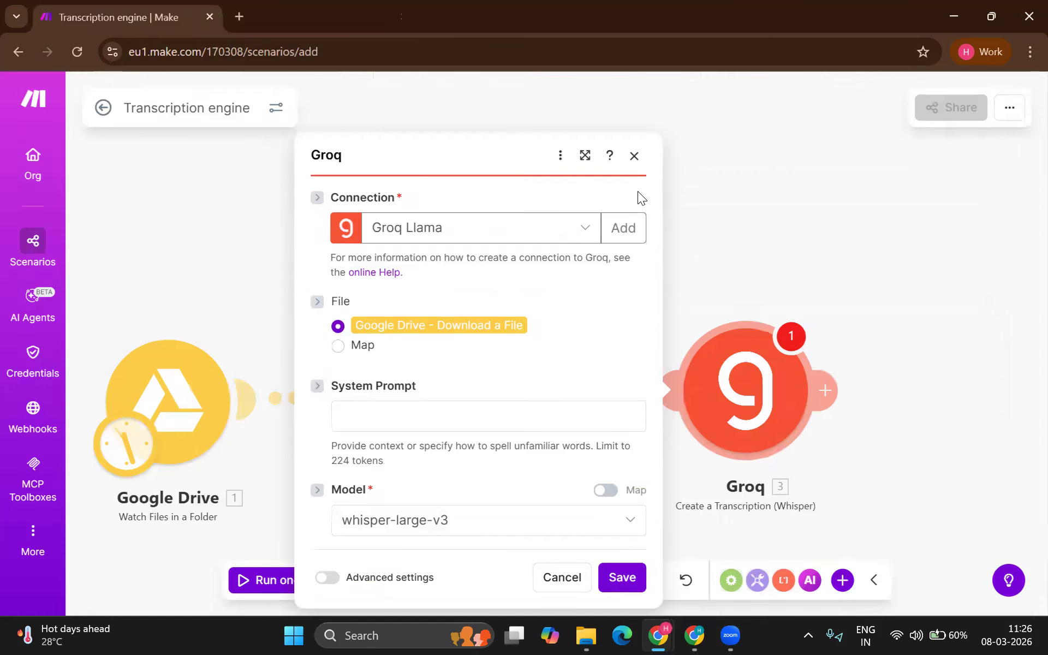
left_click(621, 221)
left_click(744, 255)
key("ctrl+v")
Step: Name the connection 'Make.com AI agents', save it, and move to the System Prompt field
triple_click(776, 205)
type("Mae.ecom")
key("BackSpace")
key("BackSpace")
key("BackSpace")
key("BackSpace")
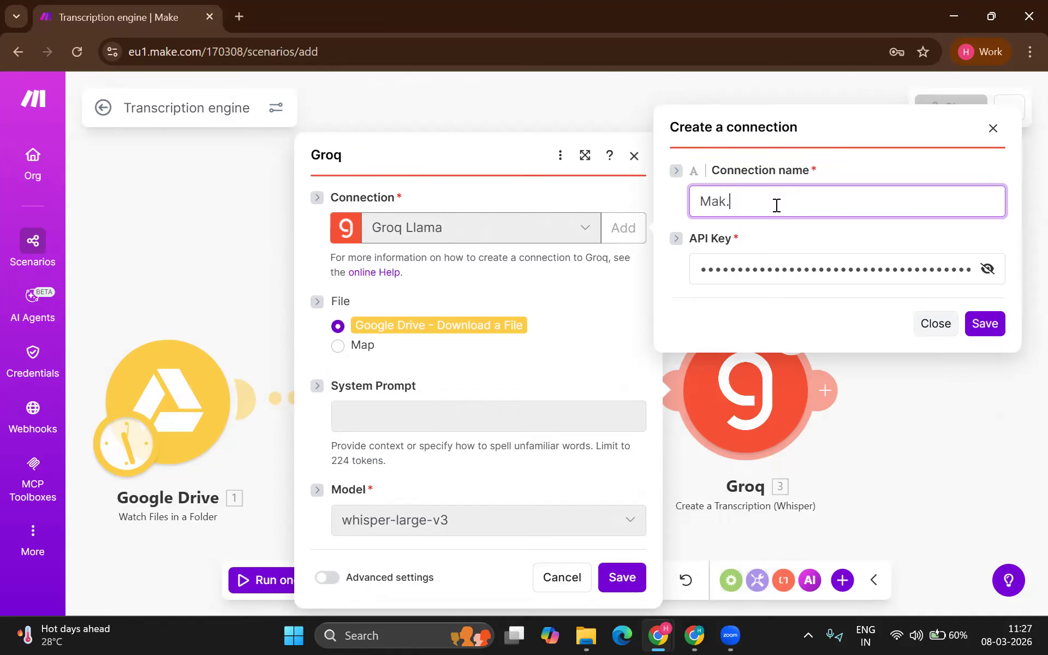
type("ke.com AI agents")
left_click(994, 323)
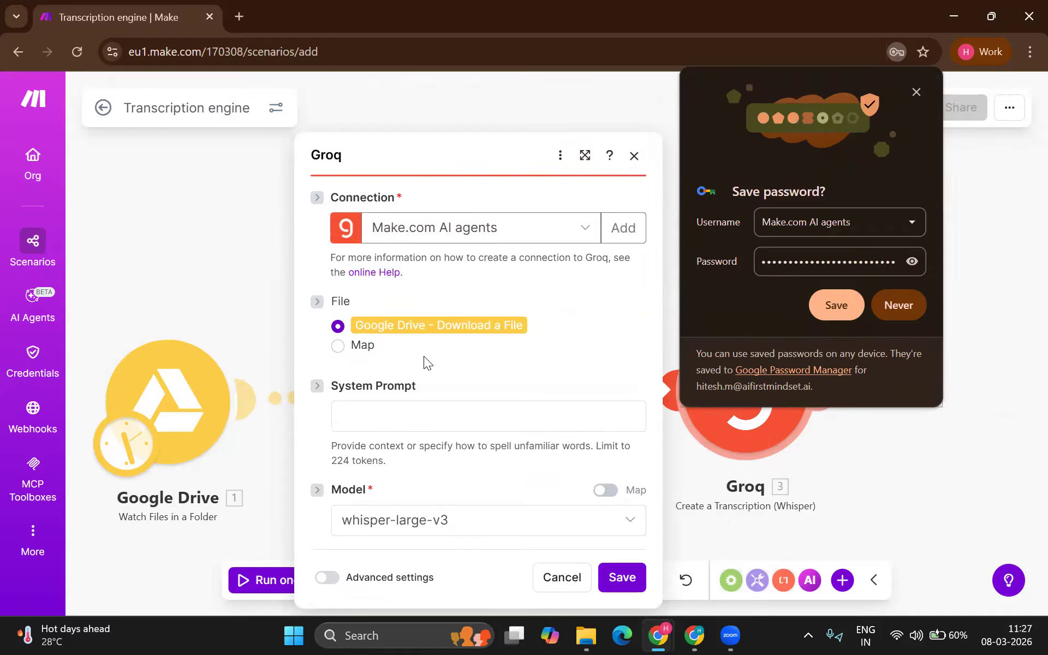
left_click(427, 412)
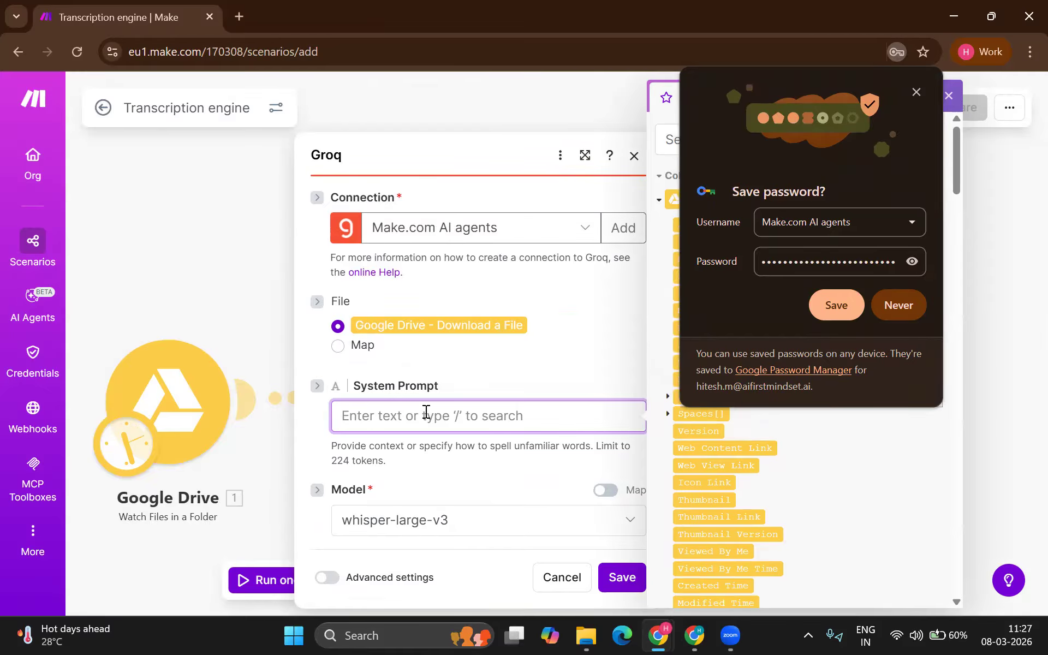
left_click(916, 92)
Step: Set the system prompt 'Please give me a complete transcript of this audio' plus File ID, and save
left_click(512, 419)
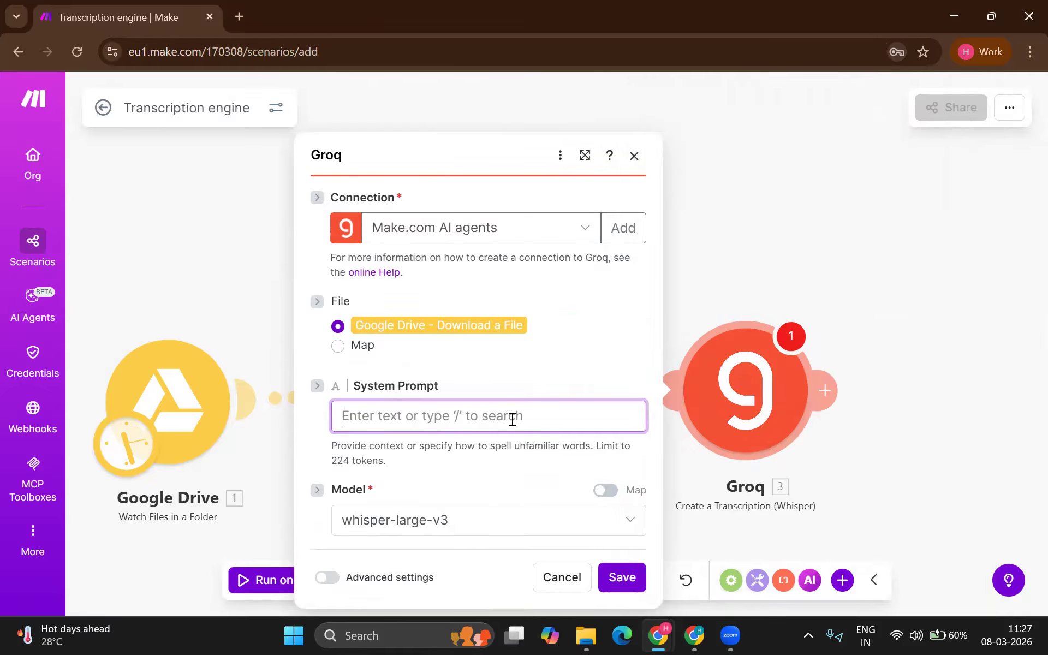
type("Please give me a complete transcr")
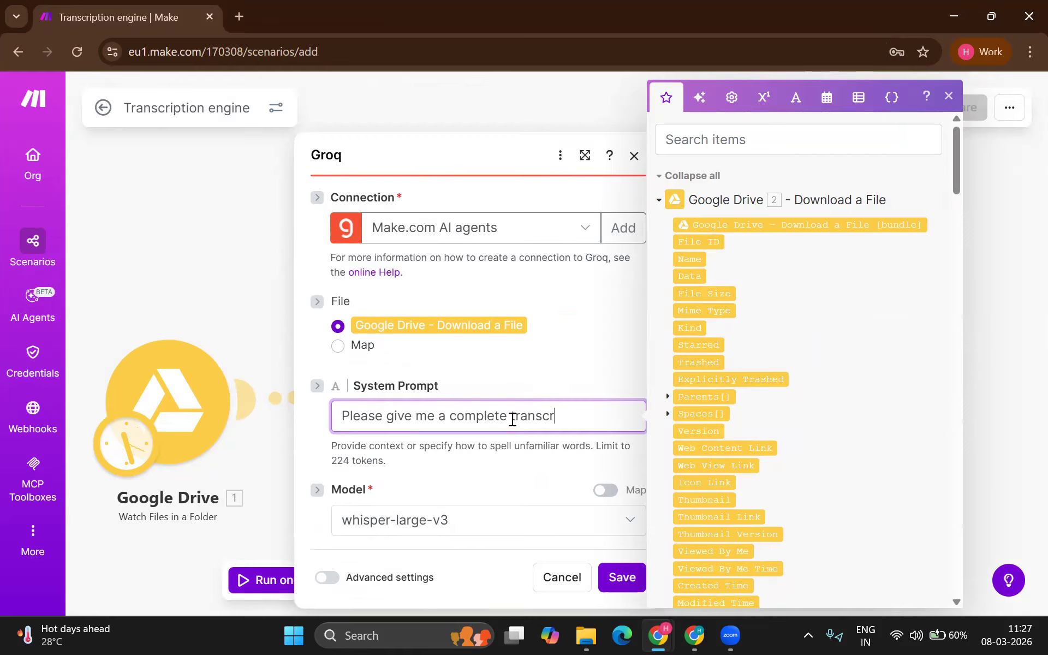
type("ipt of this audio file")
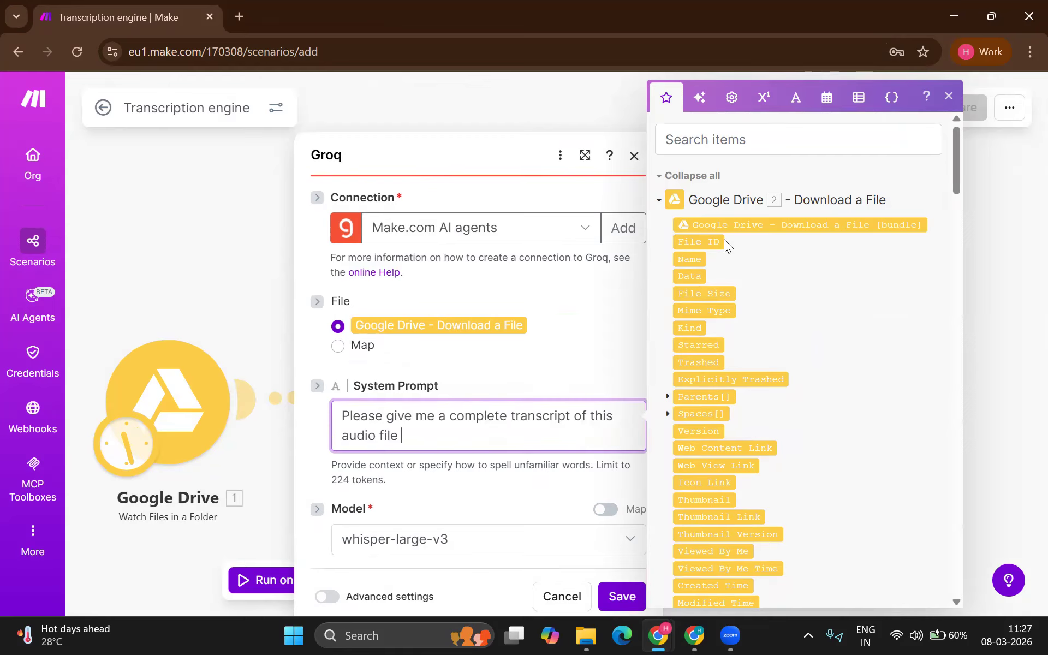
left_click_drag(718, 240, 556, 429)
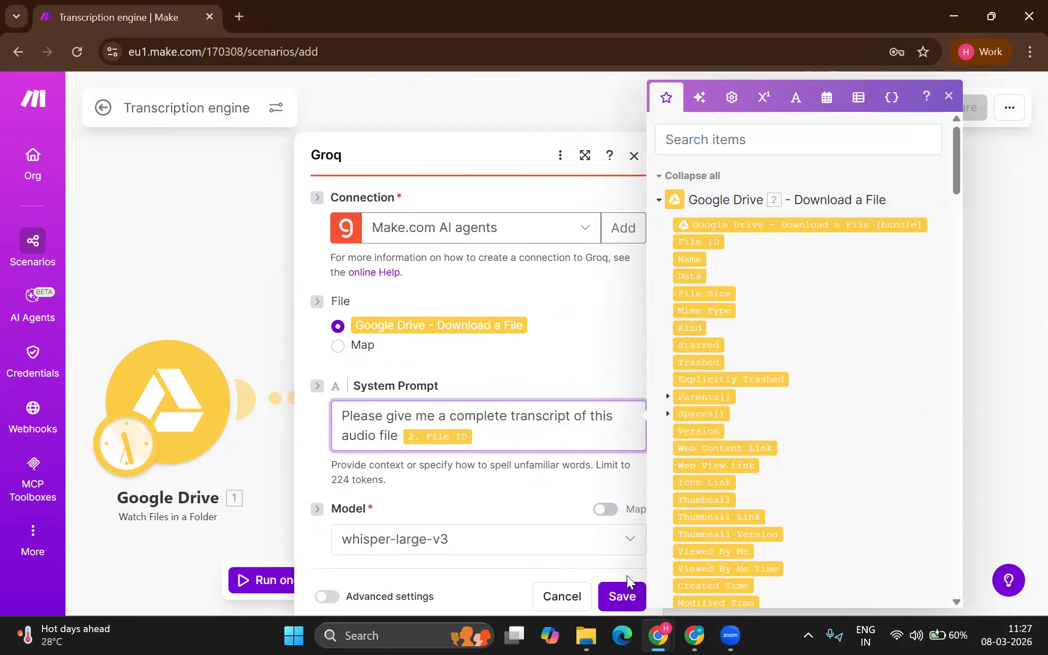
left_click(625, 594)
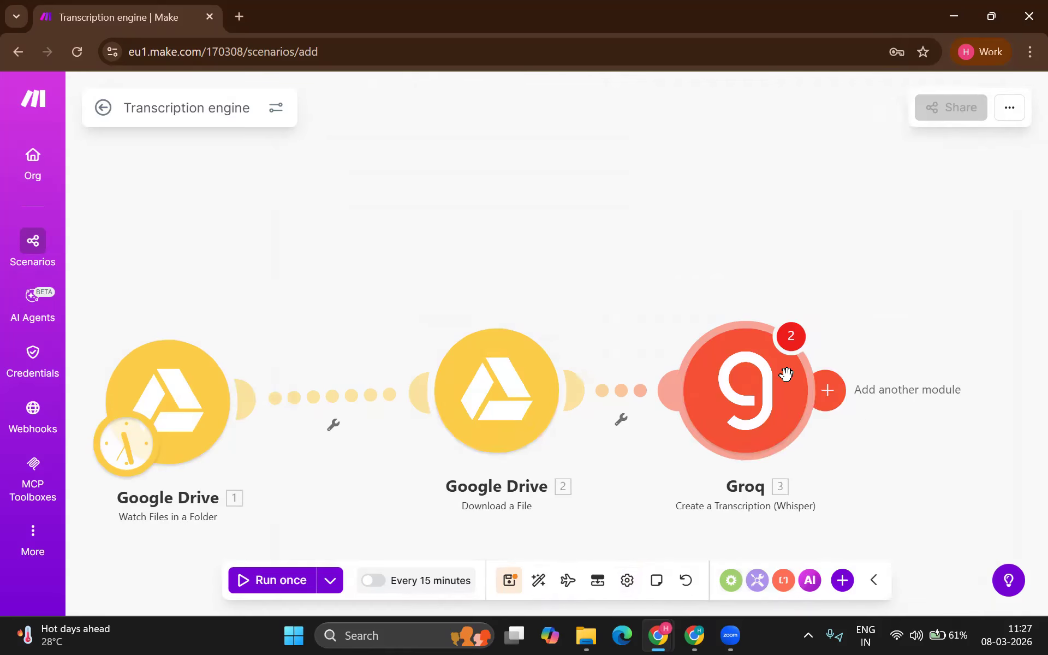
Step: Switch the Groq model to distil-whisper-large-v3-en and save the step
left_click(777, 390)
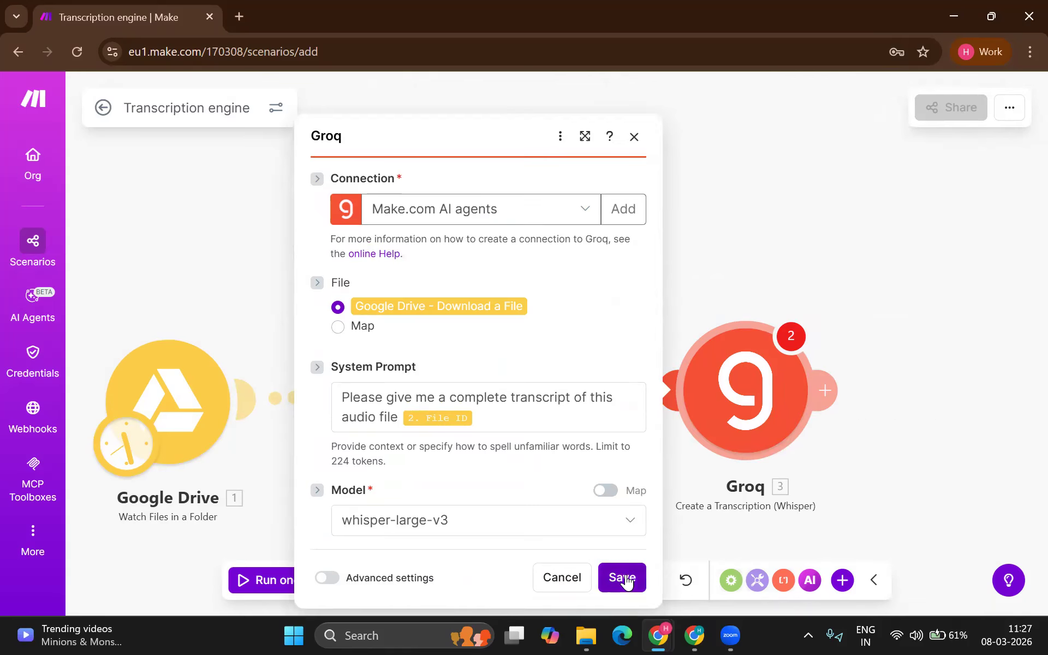
left_click(575, 529)
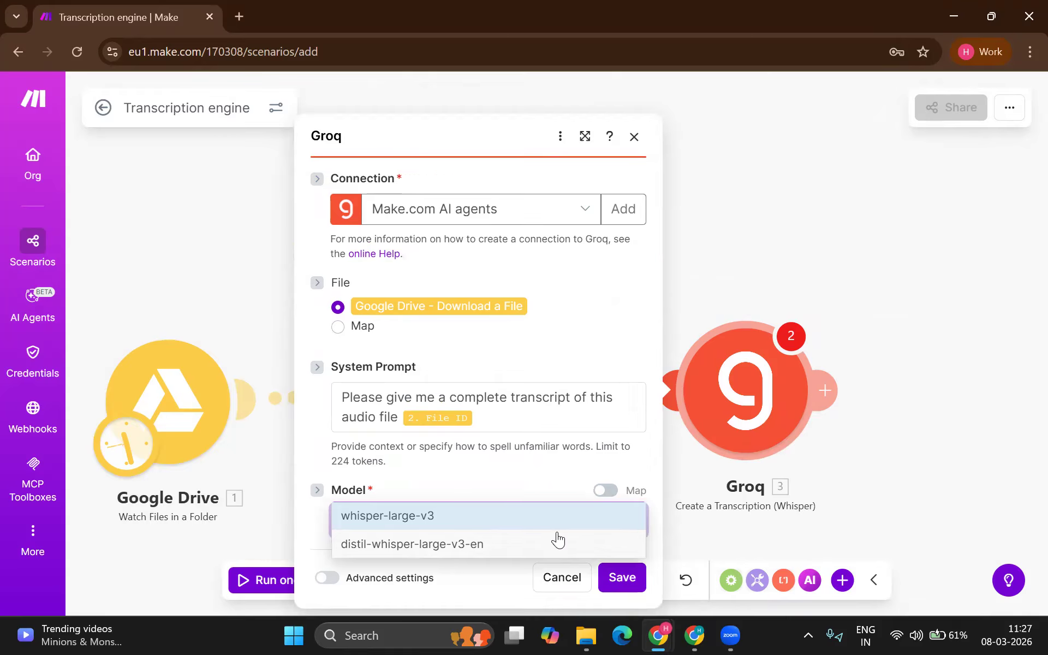
left_click(557, 539)
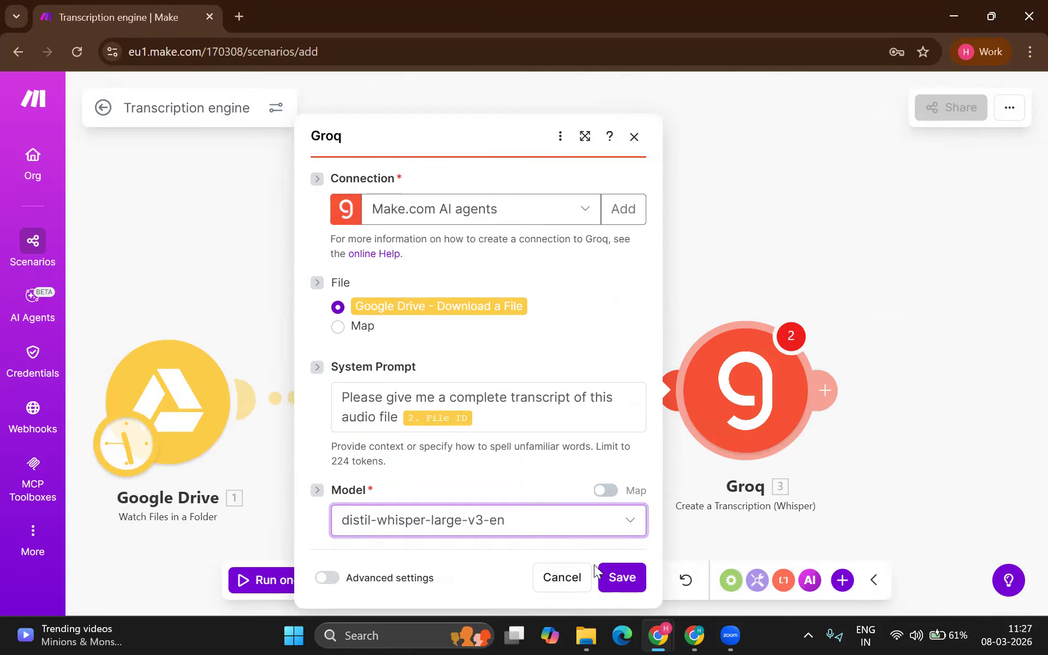
left_click(621, 578)
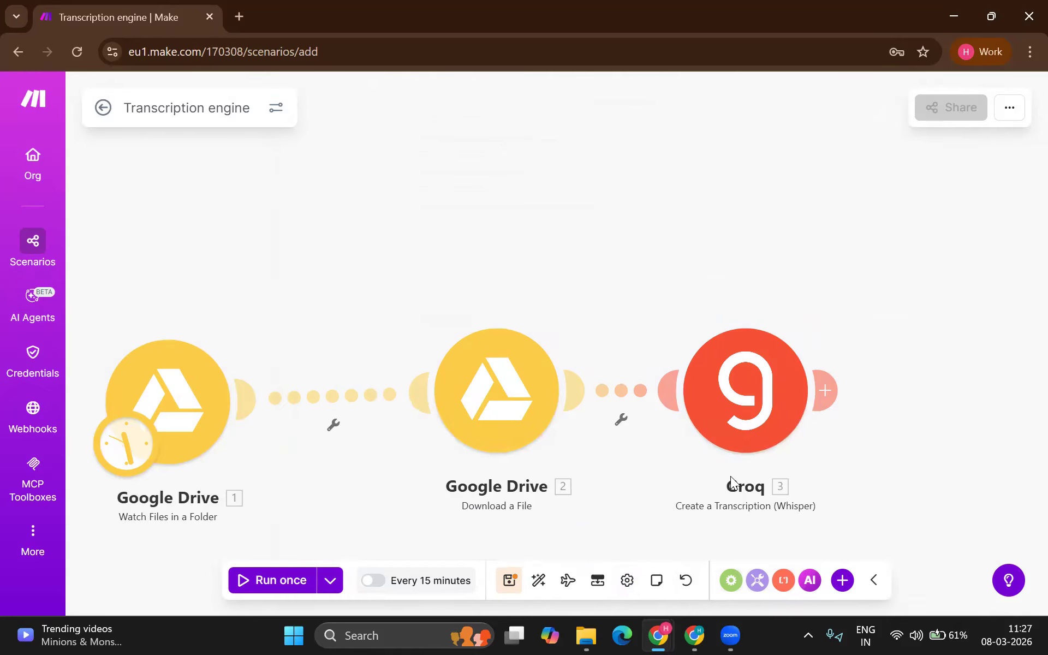
left_click(825, 391)
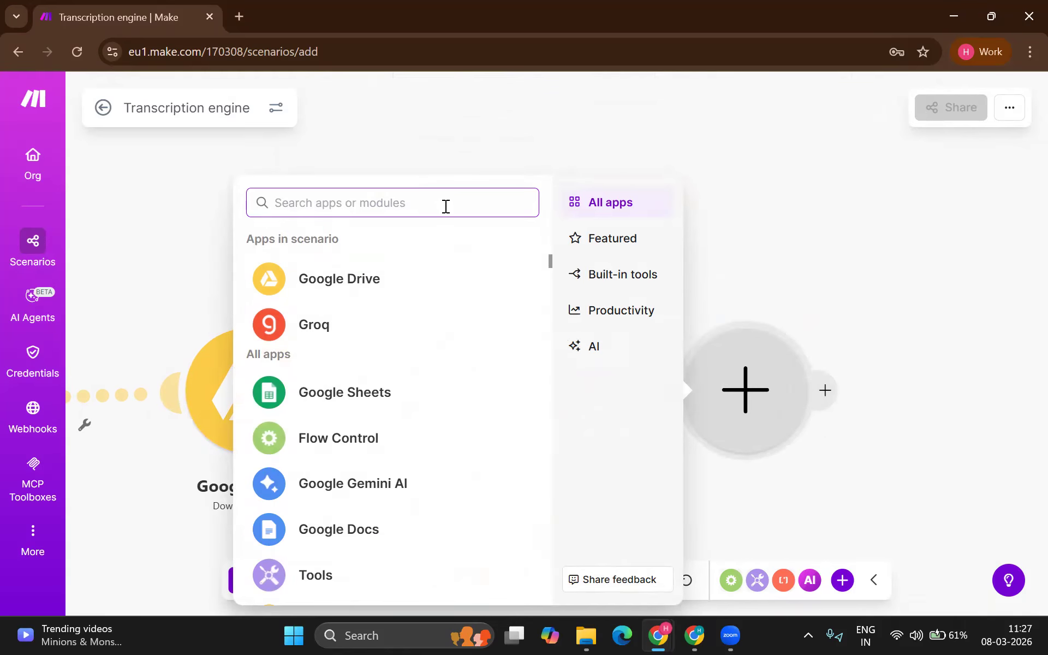
Step: Add a Google Docs 'Create a Document' module after Groq, linked to the Google connection
type("dri")
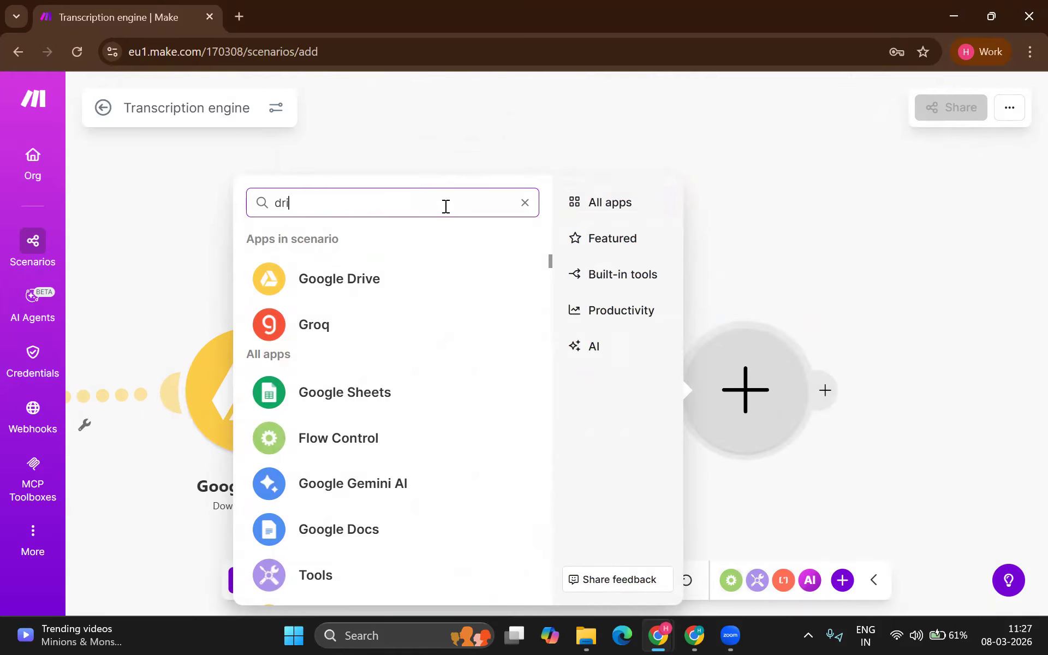
scroll(335, 448, "down", 2)
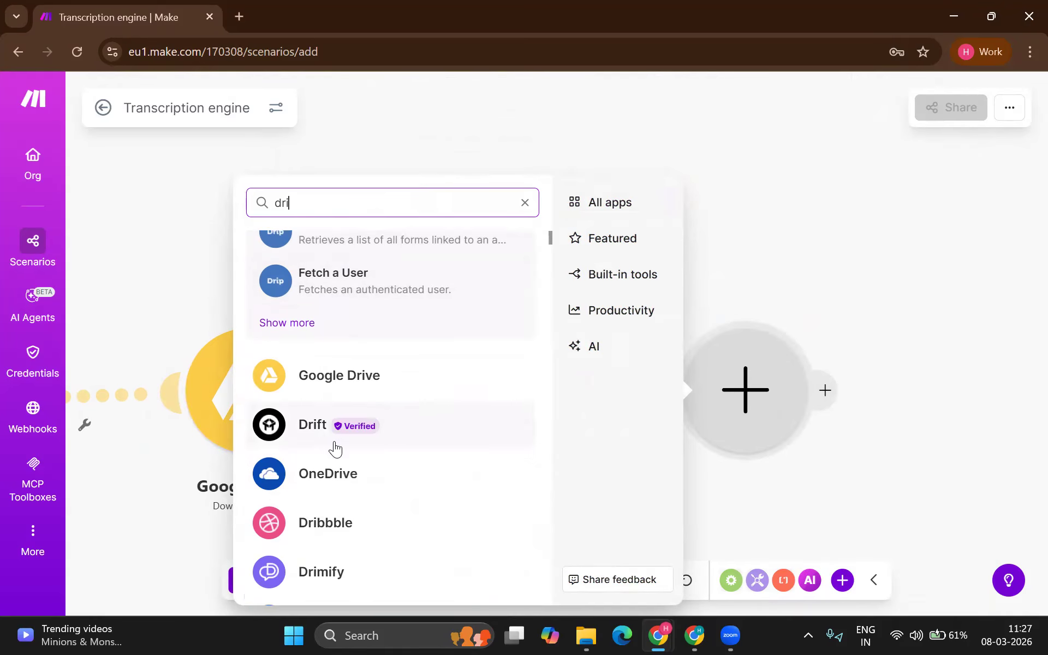
key("BackSpace")
key("BackSpace")
key("BackSpace")
type("docs")
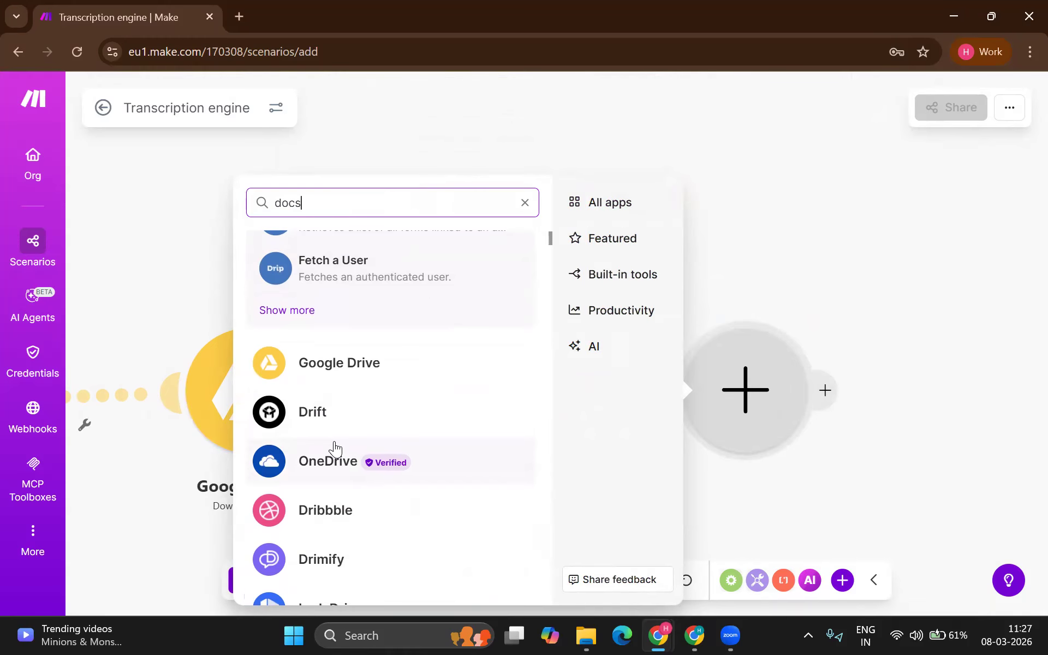
left_click(360, 251)
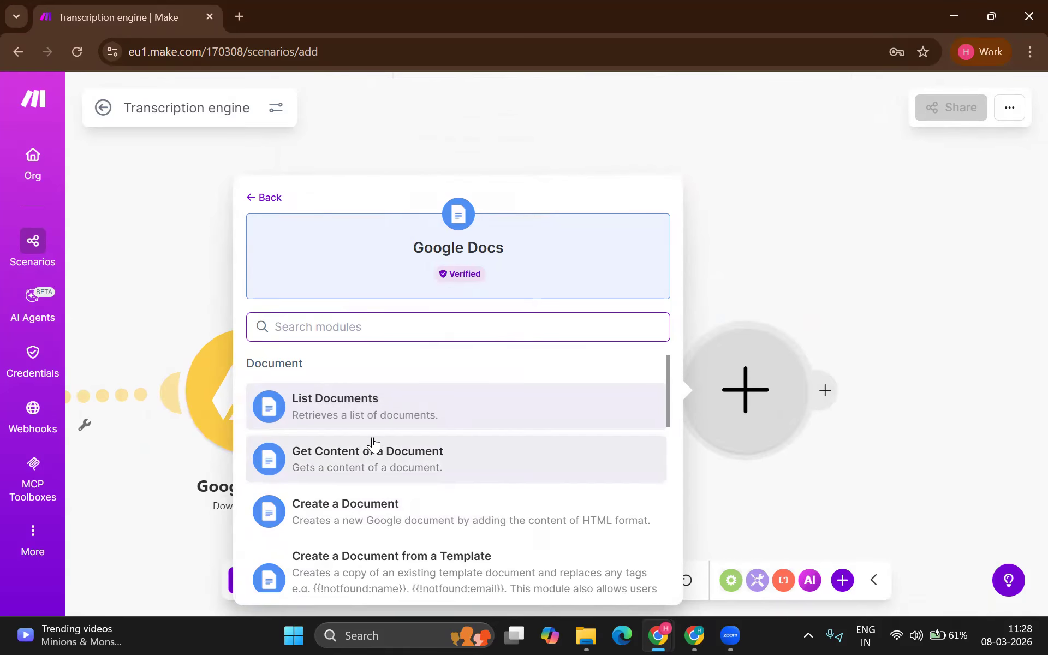
scroll(372, 445, "down", 1)
left_click(392, 432)
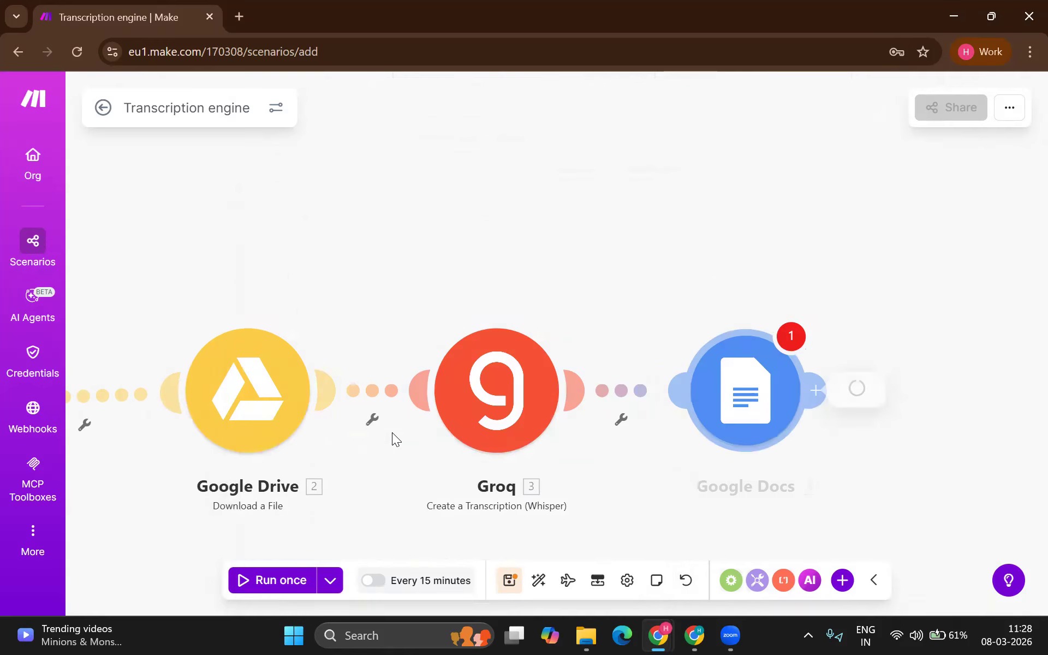
left_click(527, 182)
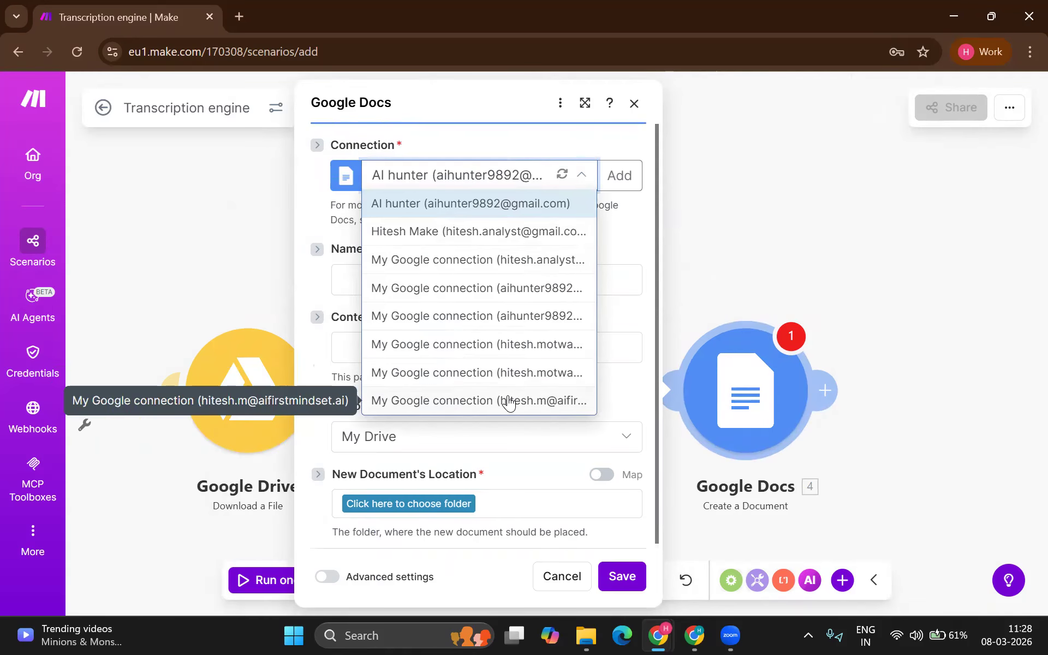
left_click(509, 403)
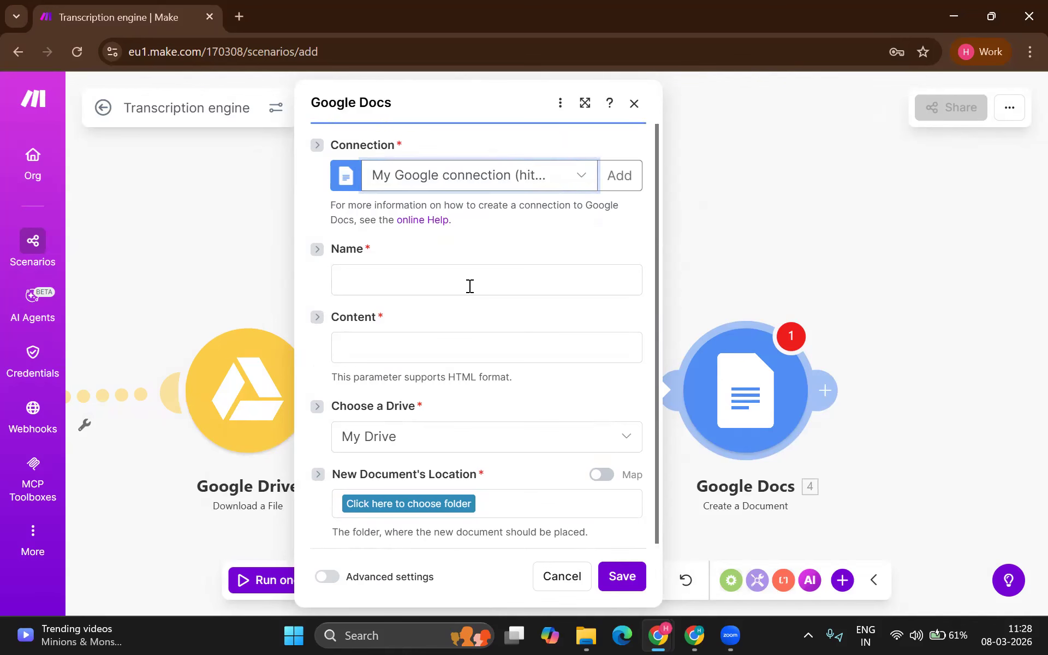
Step: Name the new document 'transcrition of' followed by the downloaded file's name
left_click(469, 286)
type("FIle name of")
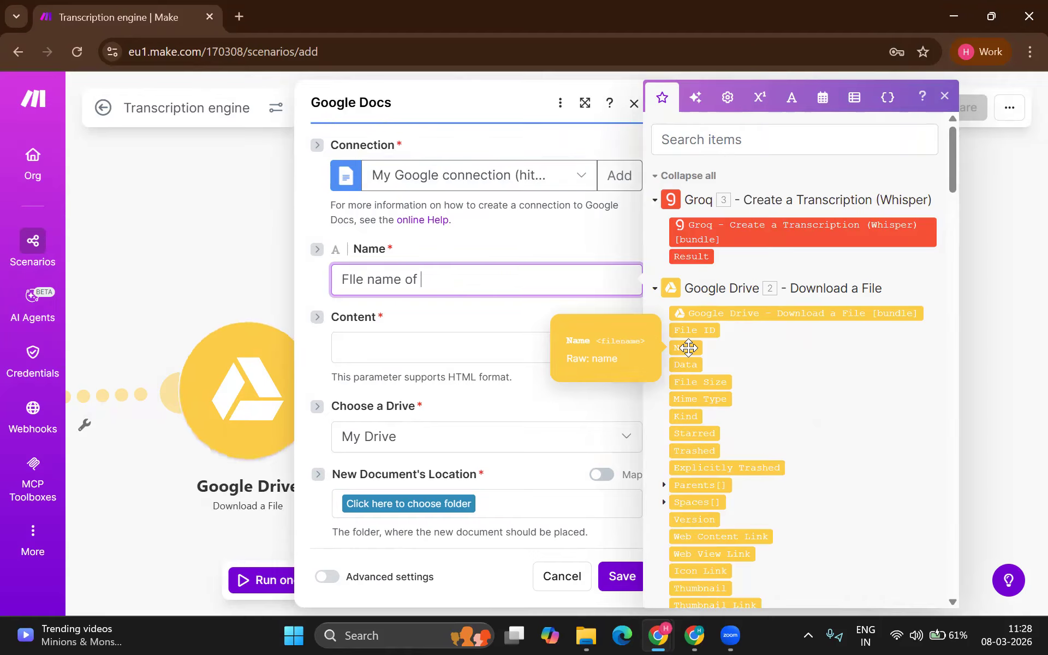
left_click(686, 347)
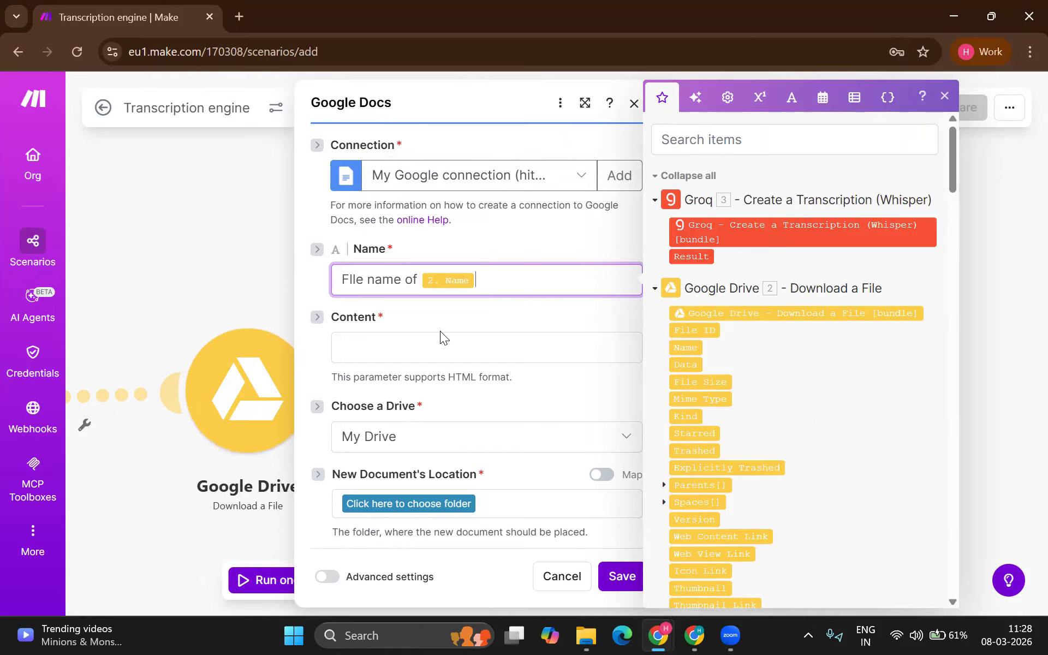
left_click_drag(422, 284, 281, 288)
type("tranc")
key("BackSpace")
type("scr")
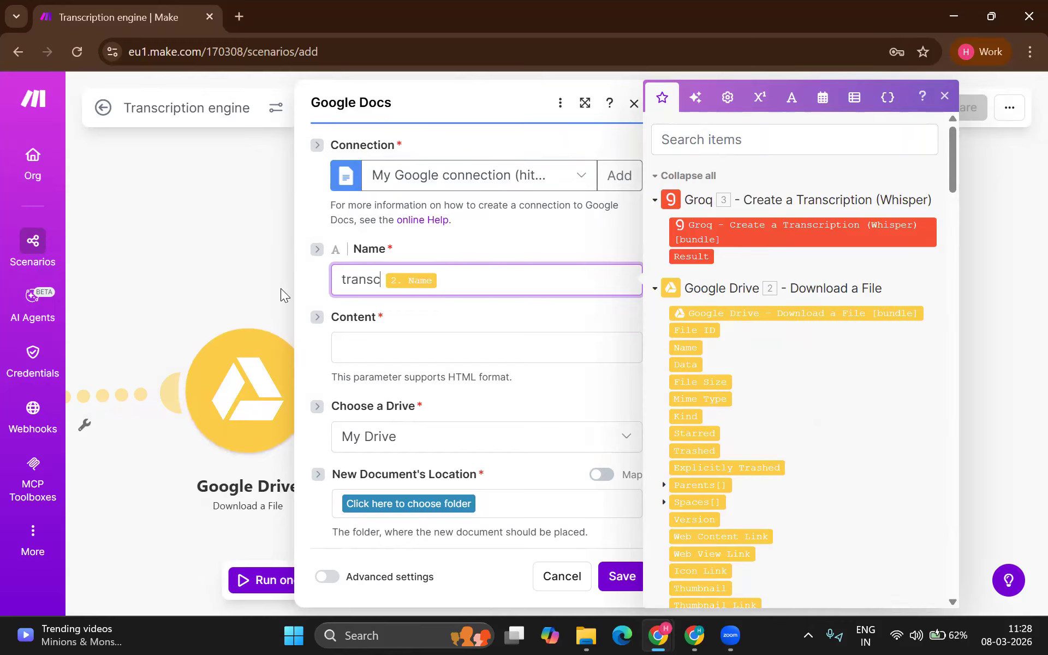
type("itiop")
key("BackSpace")
type("n of")
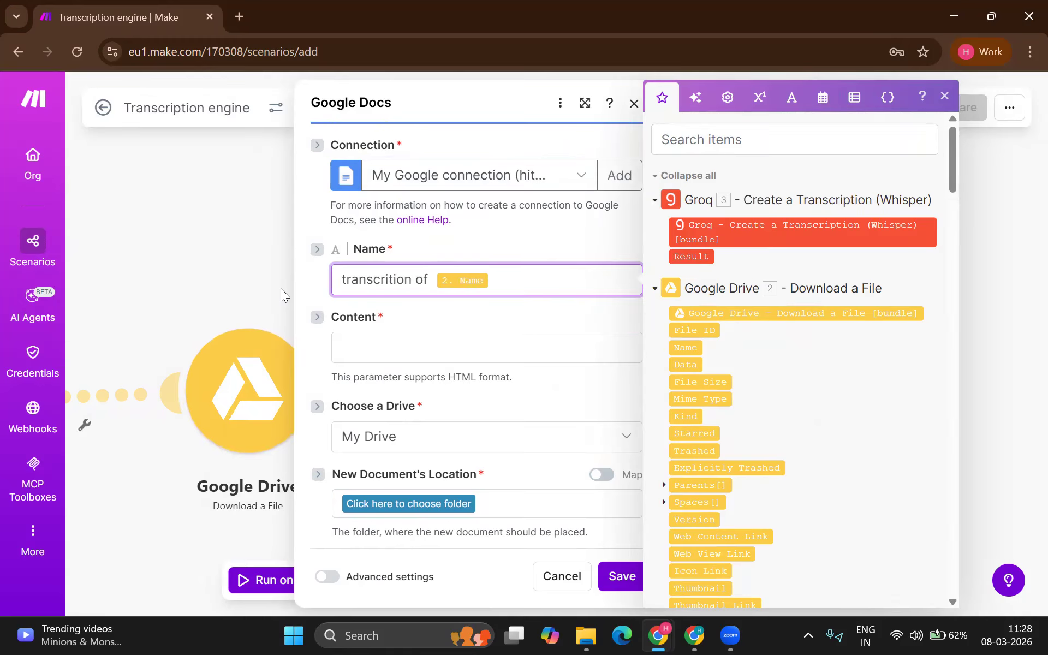
Step: Map Groq's Result into the document content, place it in Recordings, and save
left_click(383, 350)
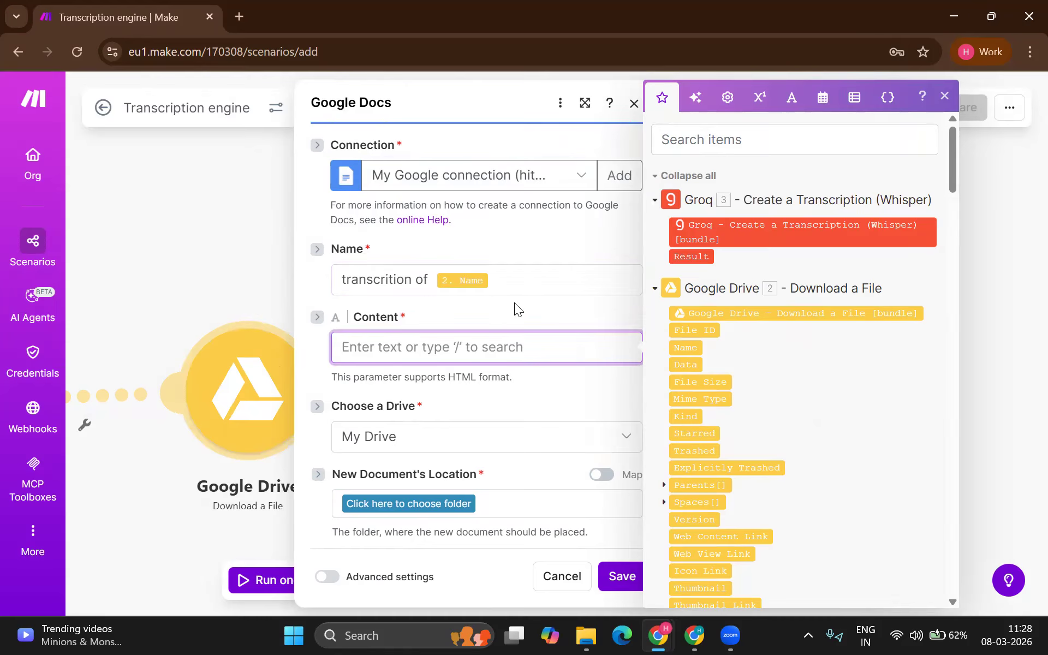
left_click_drag(691, 256, 456, 347)
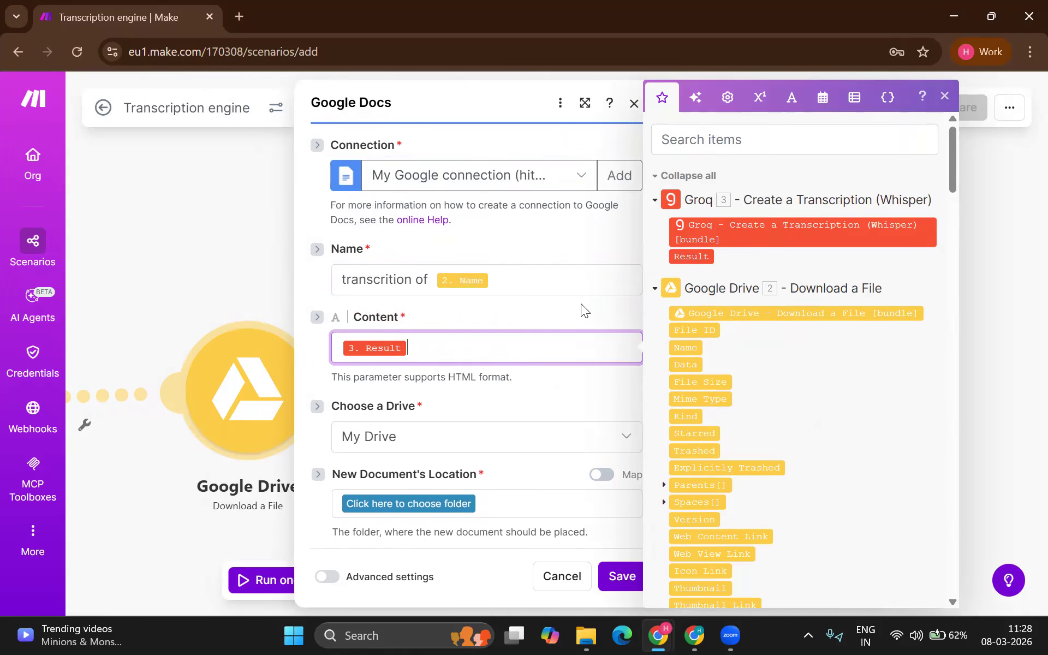
left_click(456, 497)
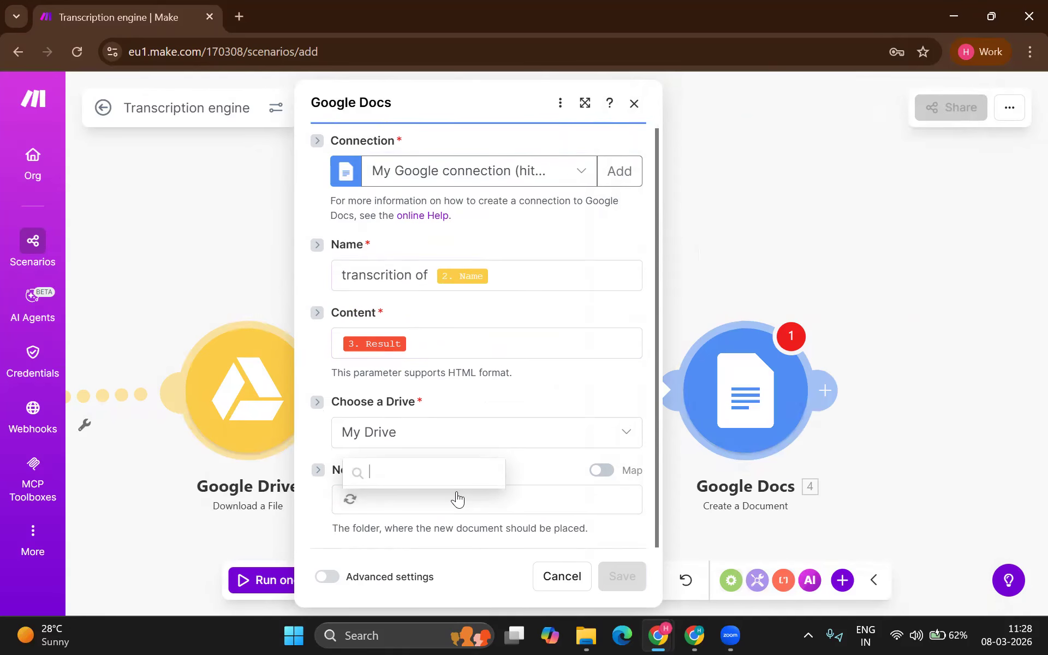
left_click(416, 451)
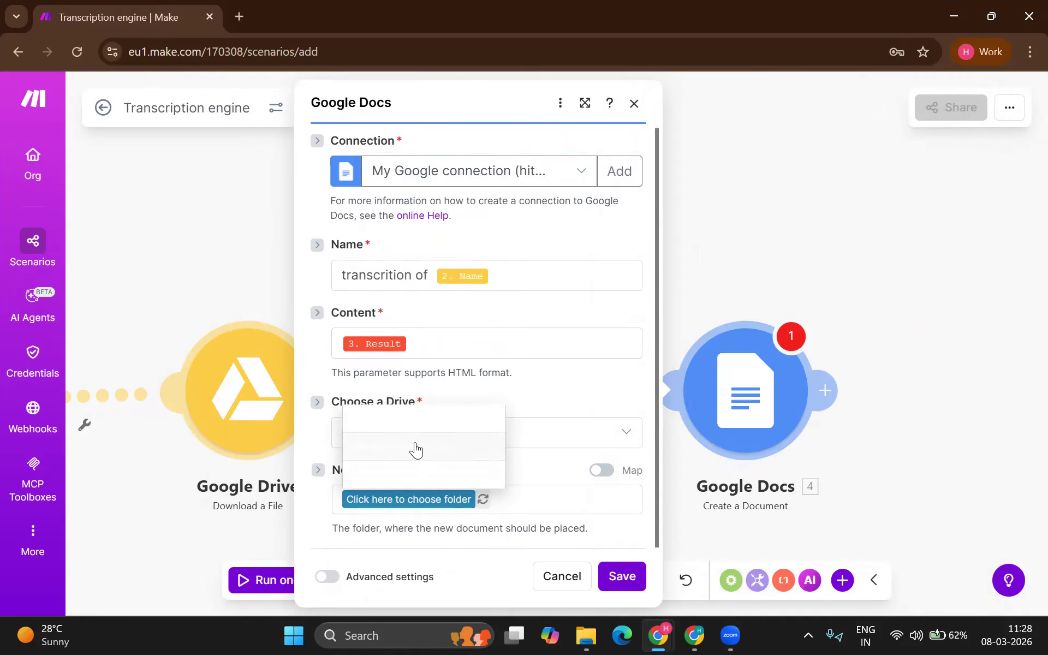
left_click(630, 579)
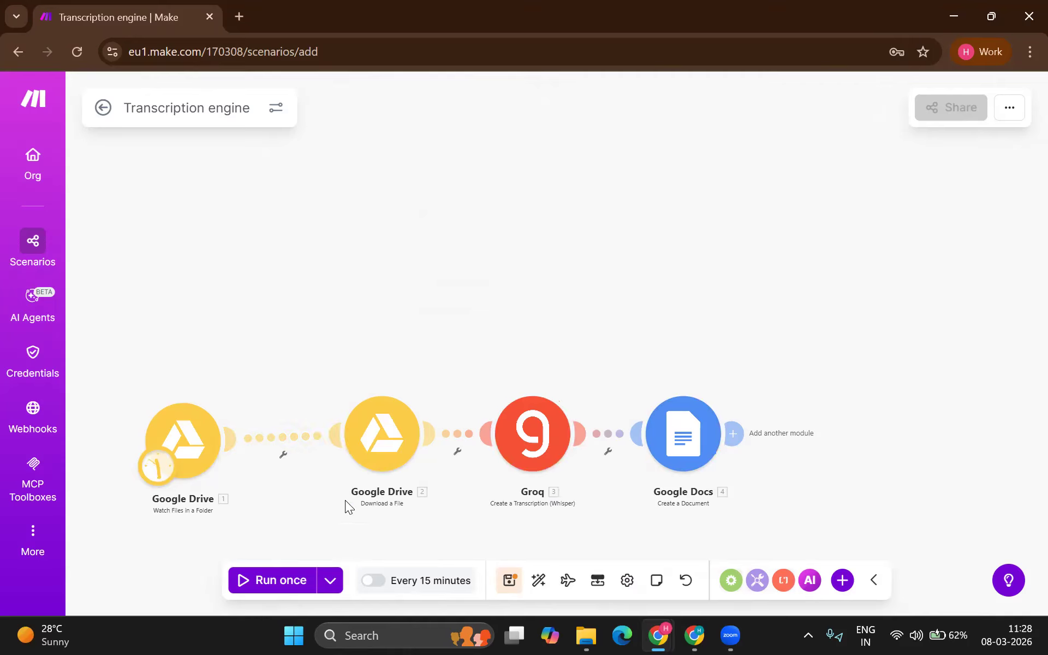
Step: Run the scenario once and dismiss Groq's decommissioned-model error
left_click(291, 579)
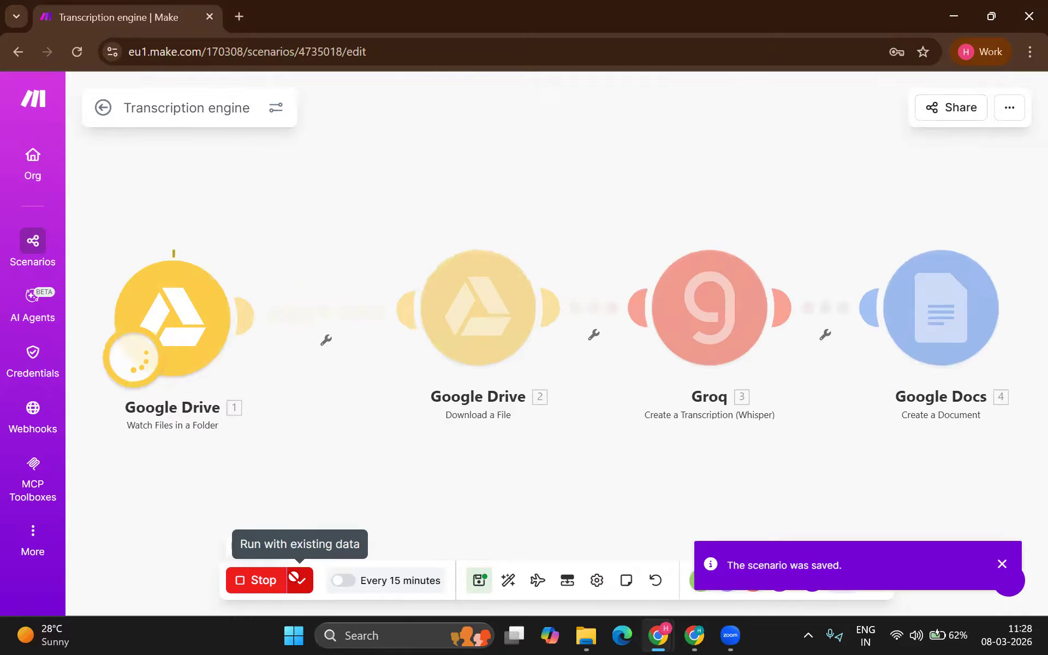
scroll(327, 486, "down", 5)
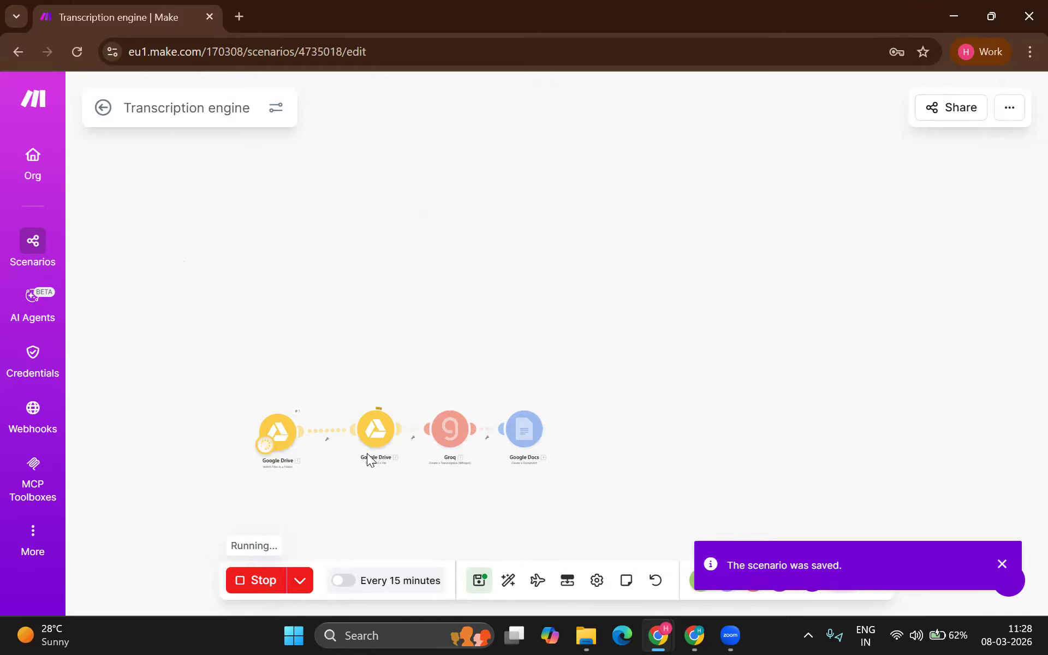
scroll(366, 453, "up", 5)
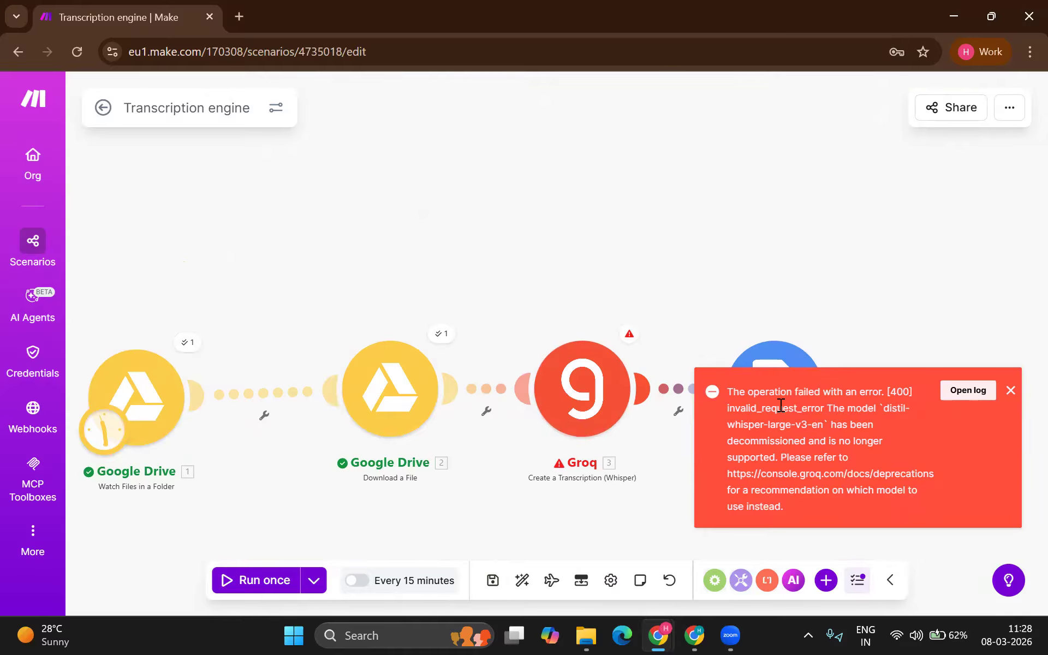
left_click(1010, 390)
Step: Switch the Groq step's model to whisper-large-v3 and save it
left_click(545, 415)
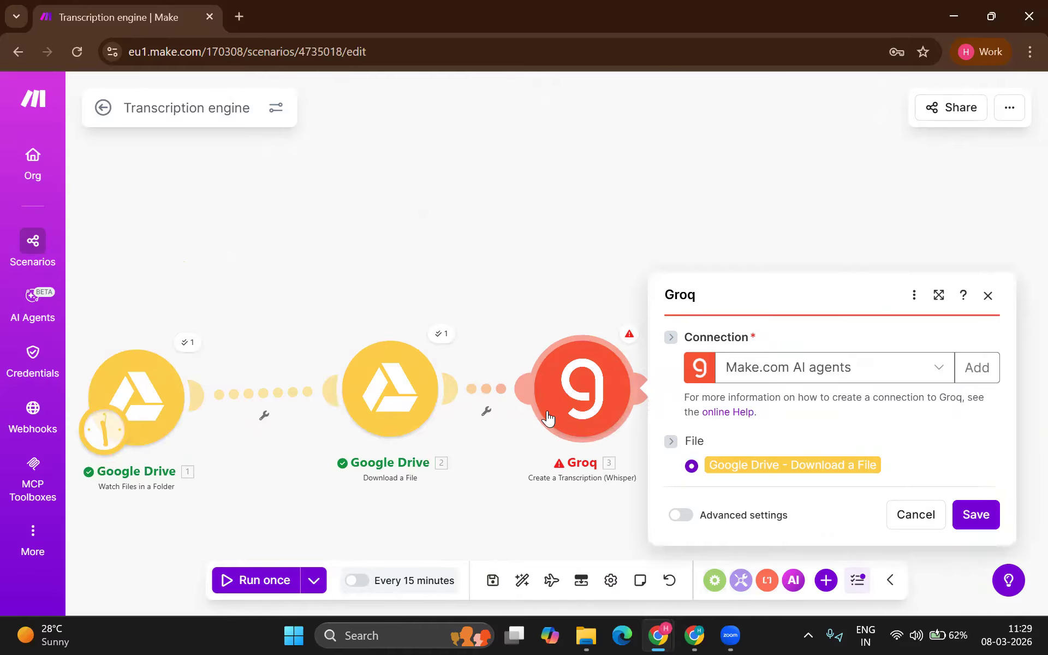
left_click(806, 519)
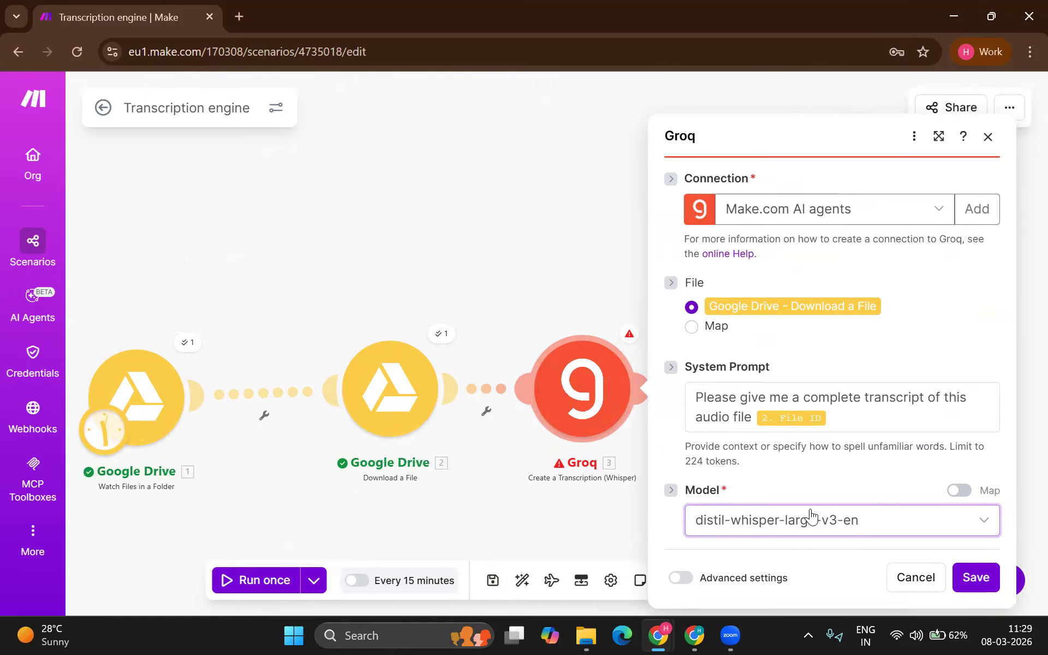
left_click(805, 521)
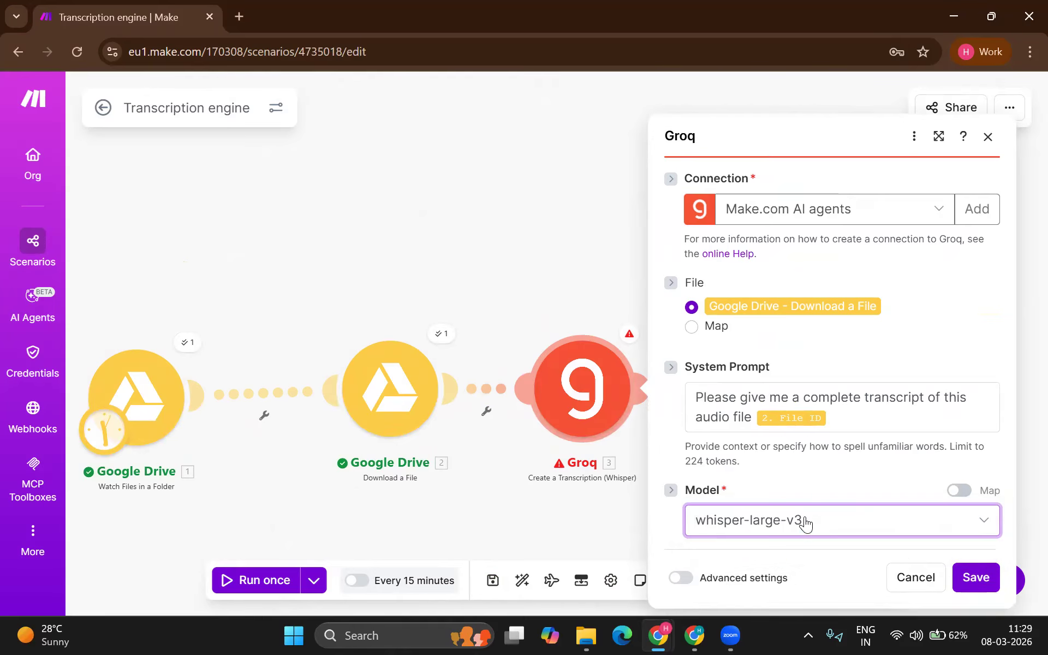
left_click(970, 579)
Step: Re-save the Groq step and rerun the scenario until all four modules succeed
left_click(556, 402)
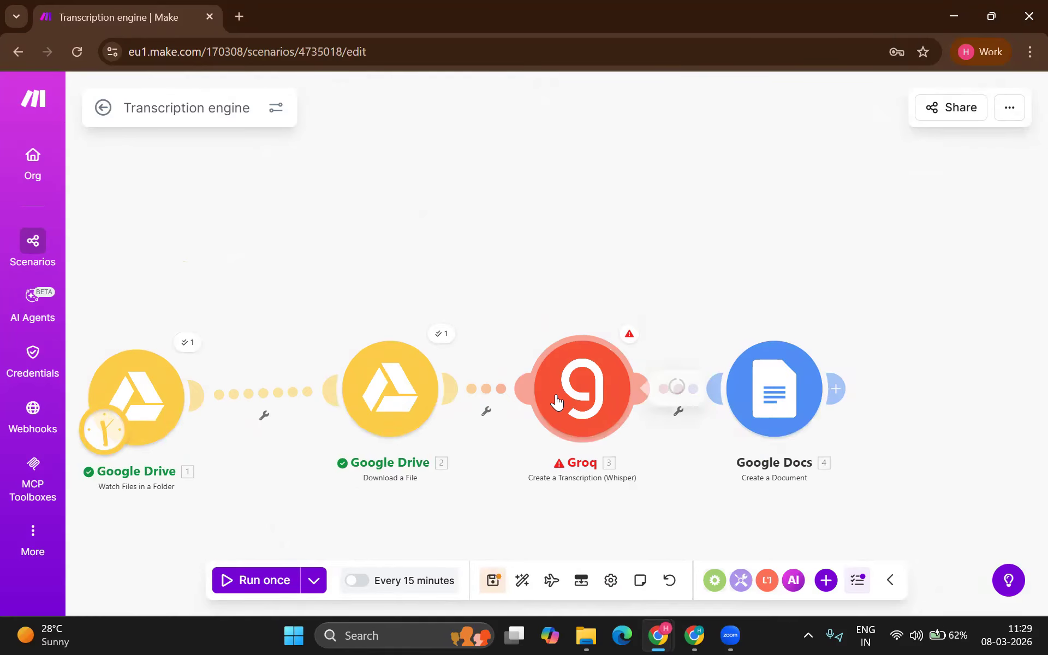
left_click(974, 577)
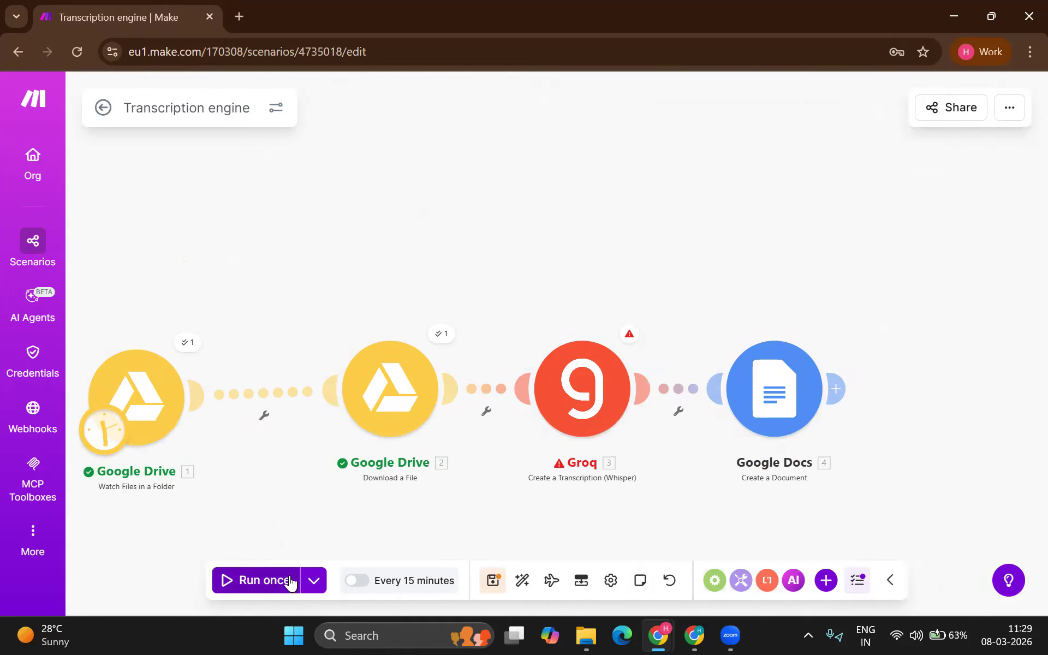
left_click(288, 579)
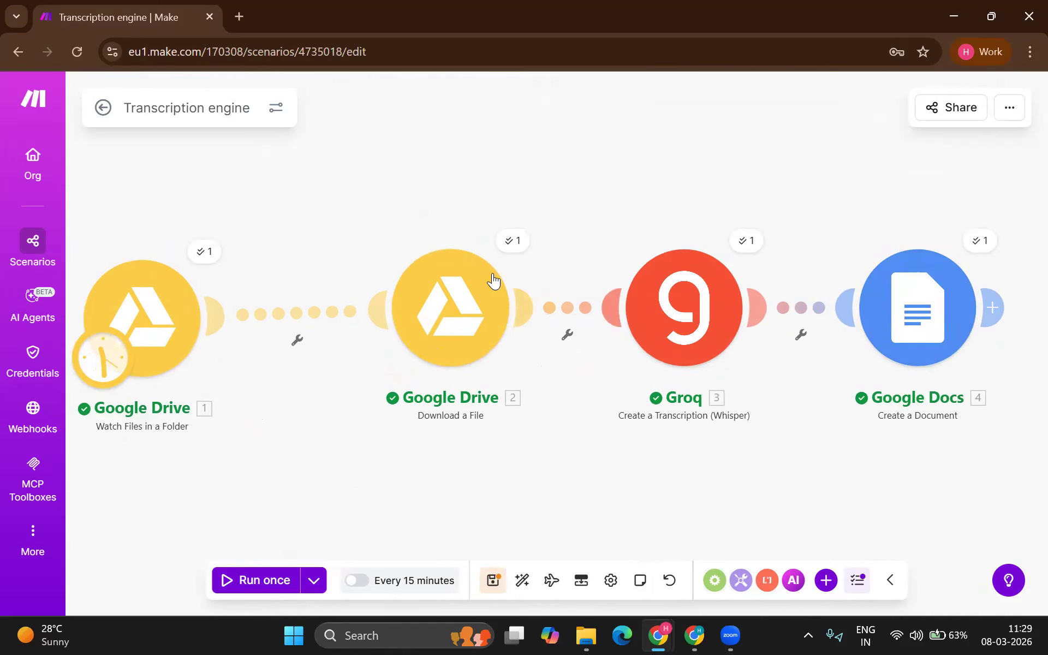
scroll(492, 280, "down", 5)
Step: Open 'transcrition of Natwest demo.m4a' from Drive's Recordings folder and copy all its text
key("alt+Tab")
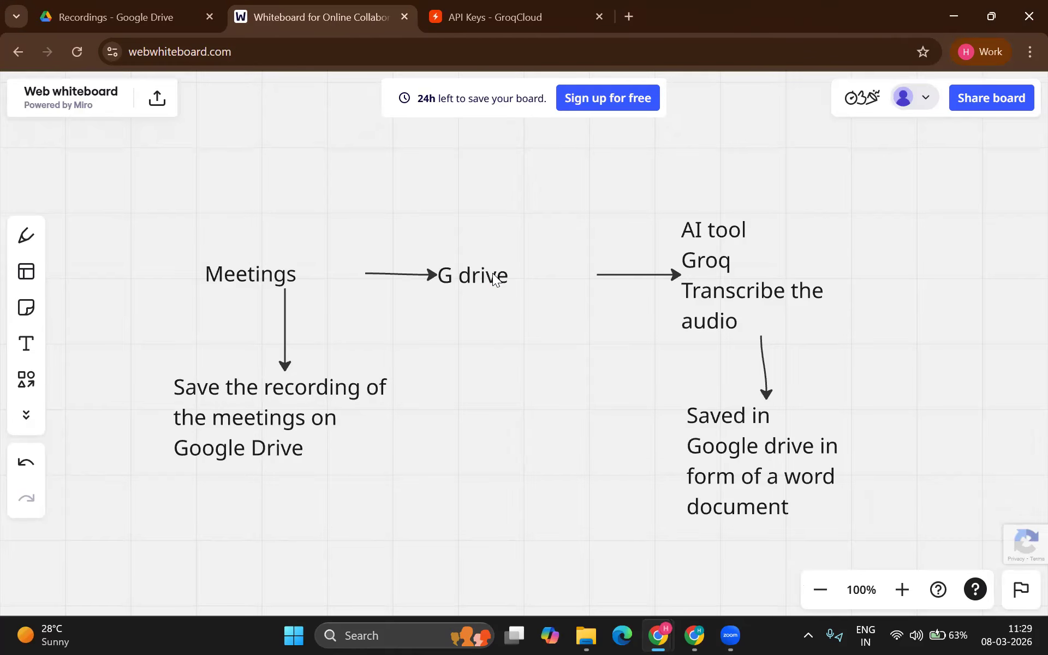
left_click(99, 16)
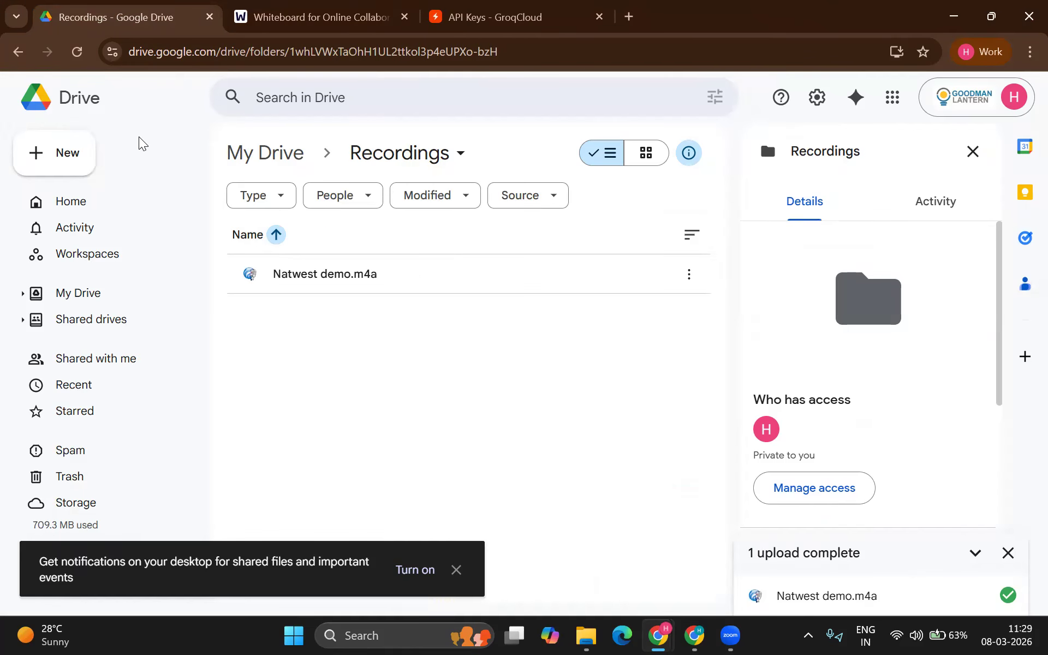
double_click(358, 314)
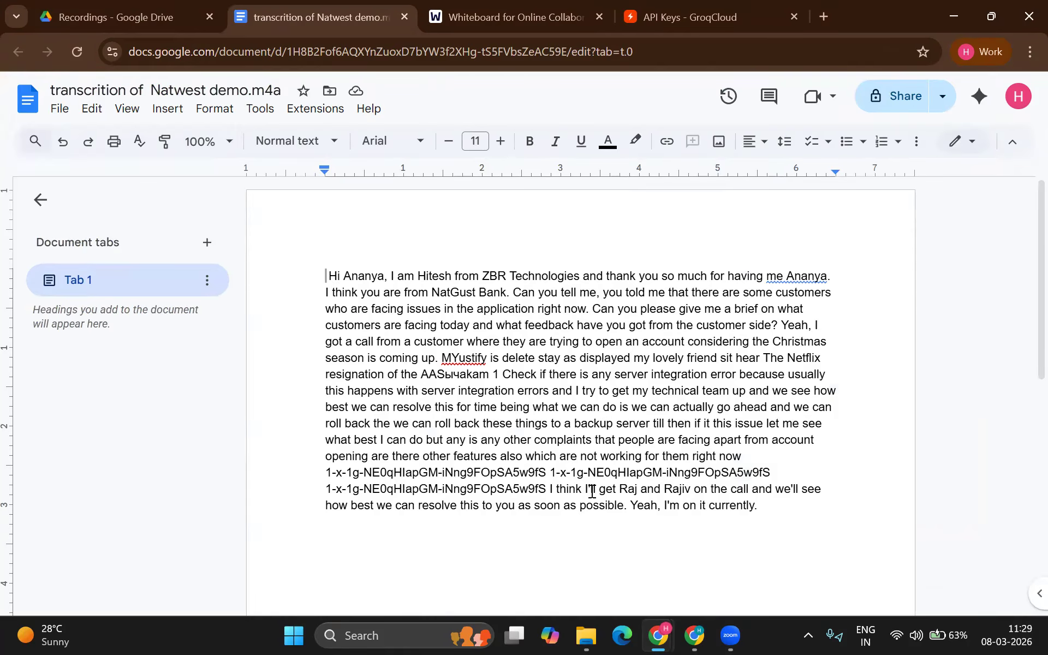
scroll(498, 433, "down", 9)
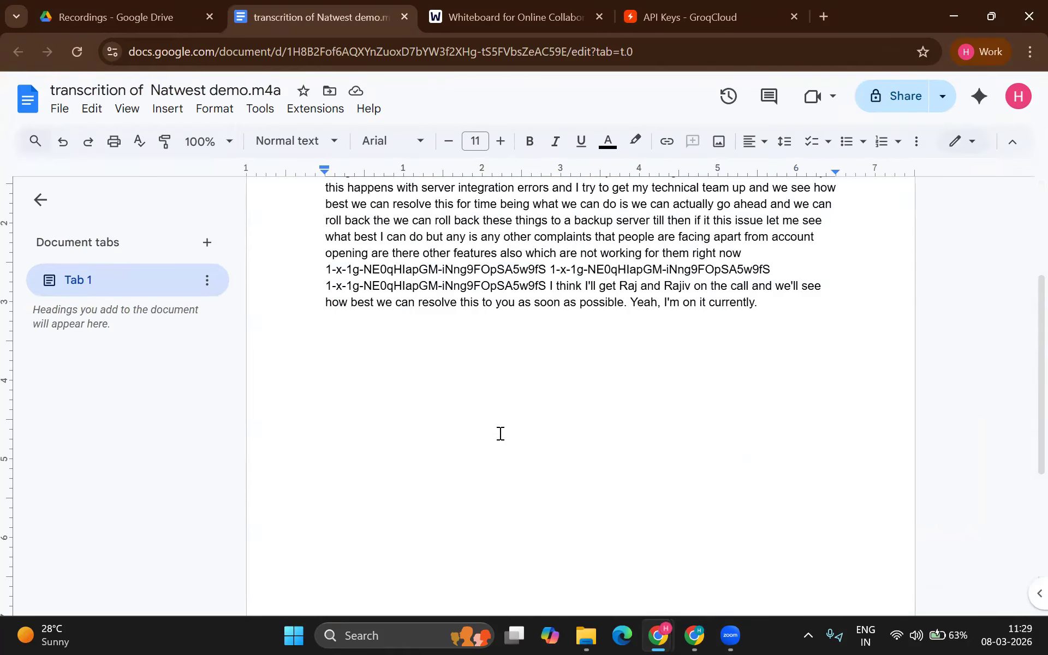
scroll(500, 433, "up", 9)
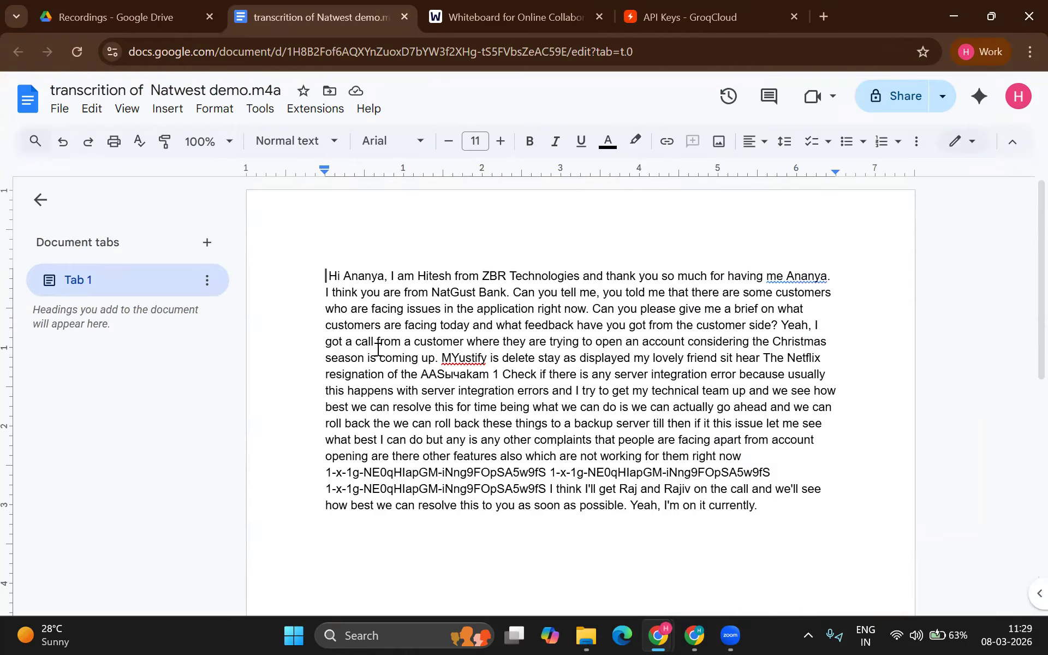
left_click(134, 11)
left_click(346, 17)
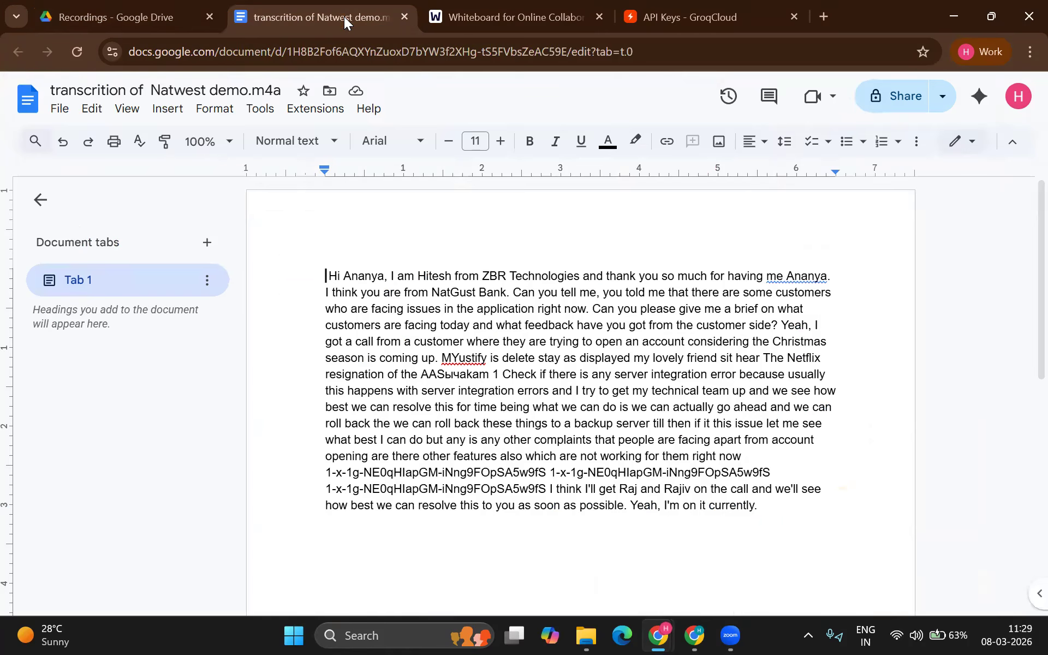
key("ctrl+a")
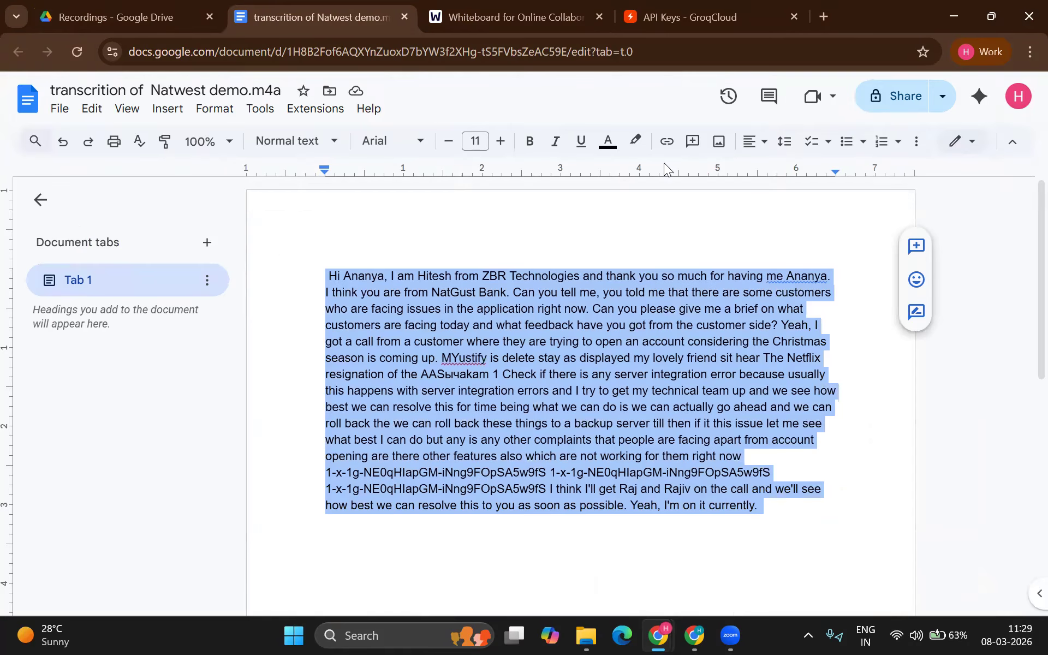
left_click(822, 17)
Step: On chatgpt.com, send a first 'Give me a structred MoM' prompt
type("chatgpt.com")
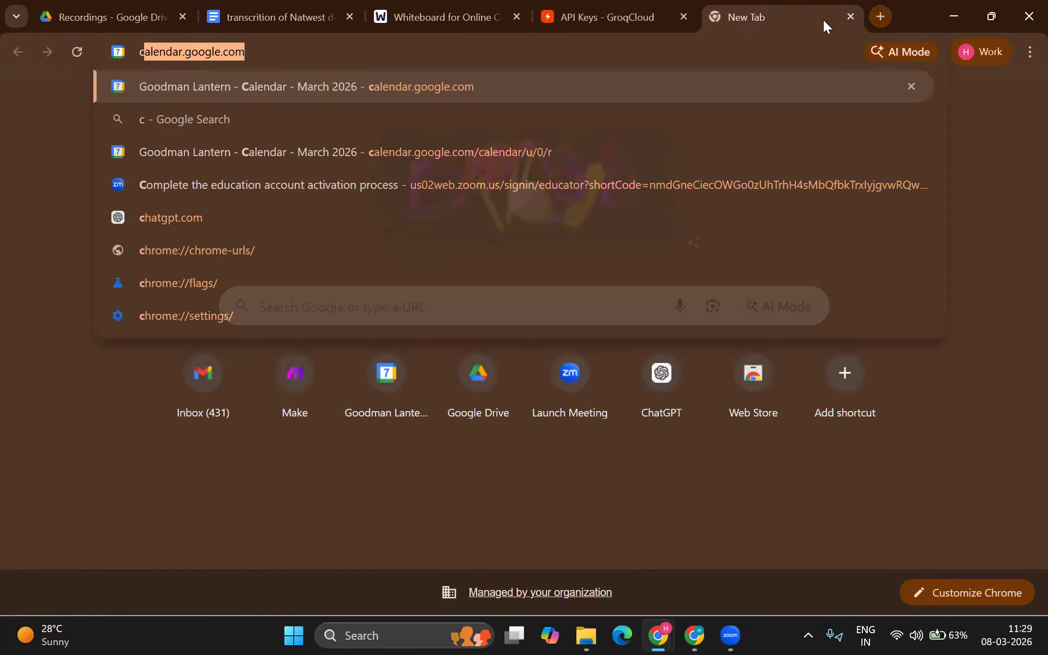
key("Return")
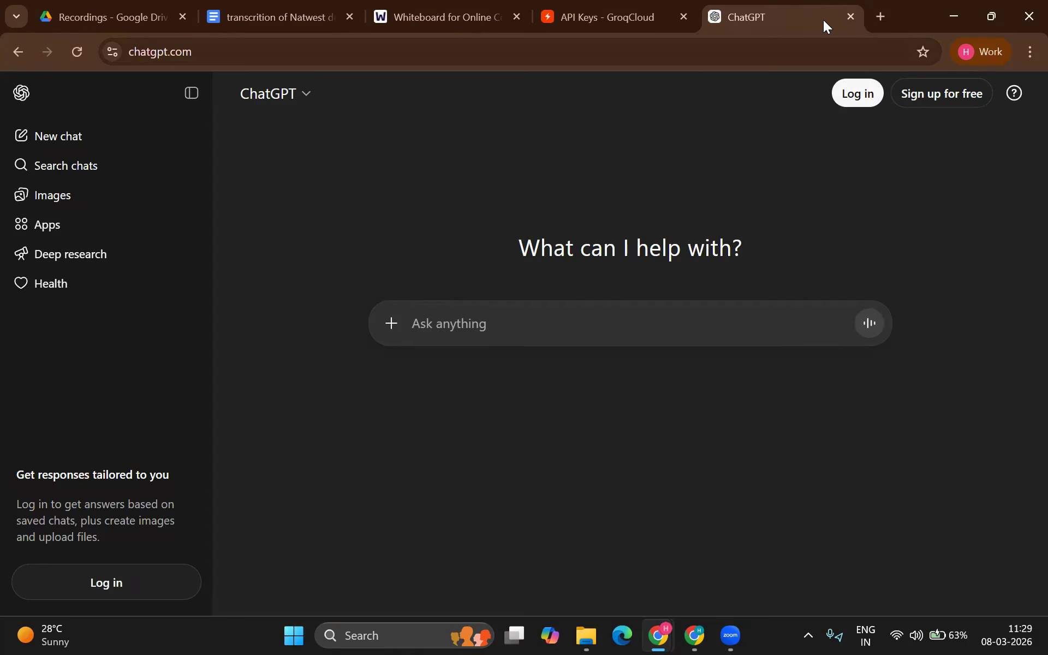
left_click(198, 88)
type("Tel")
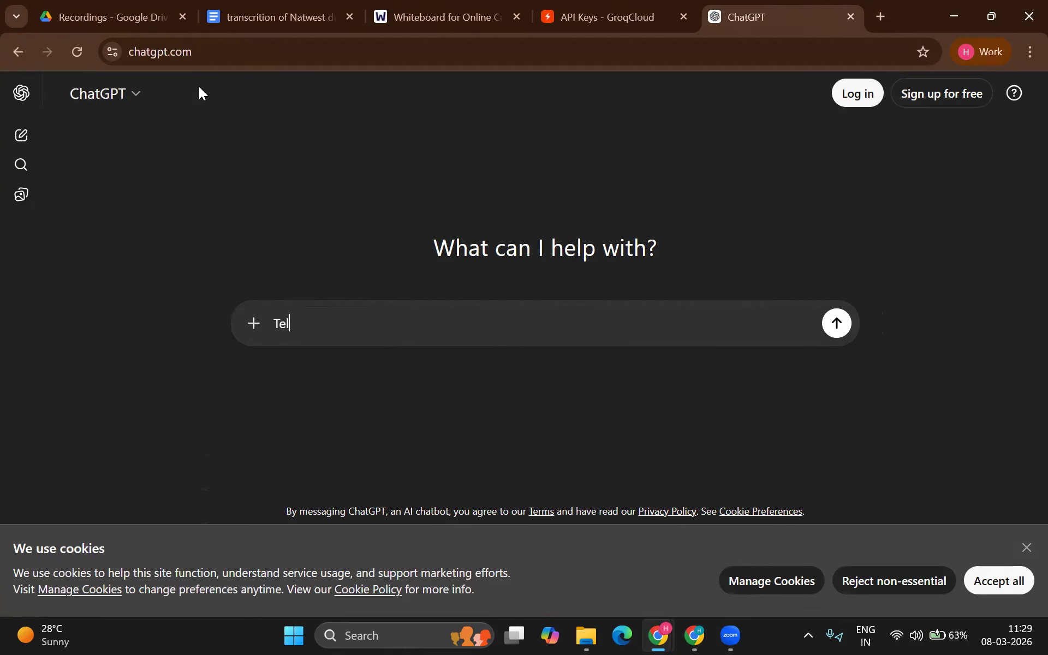
type("Giv")
key("ctrl+a")
type("Give me a strocre")
key("BackSpace")
key("BackSpace")
type("tred MoM")
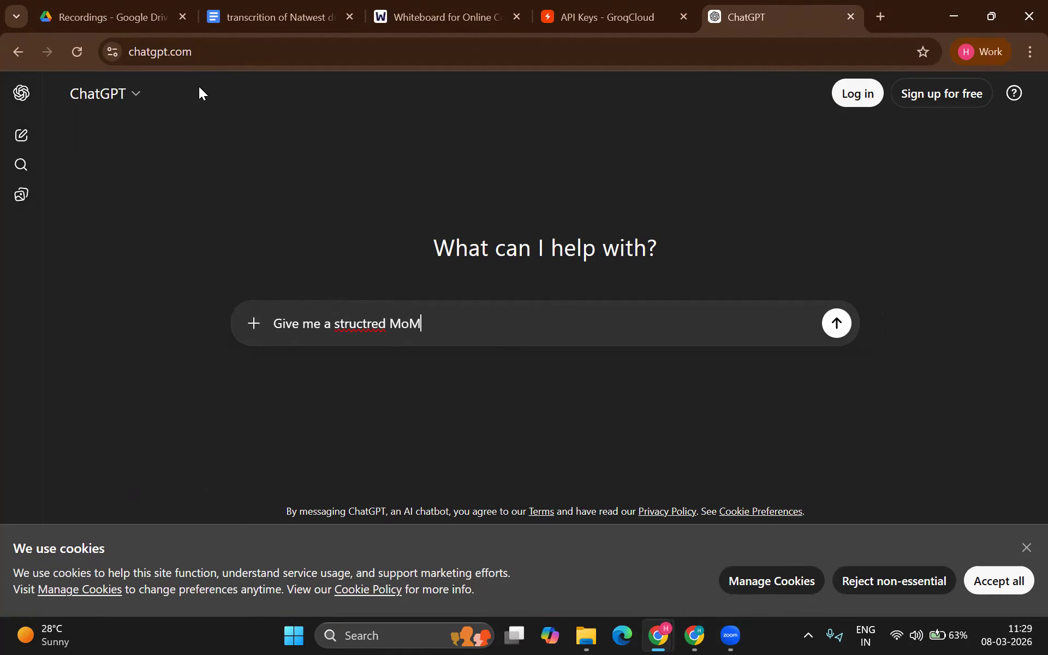
key("Return")
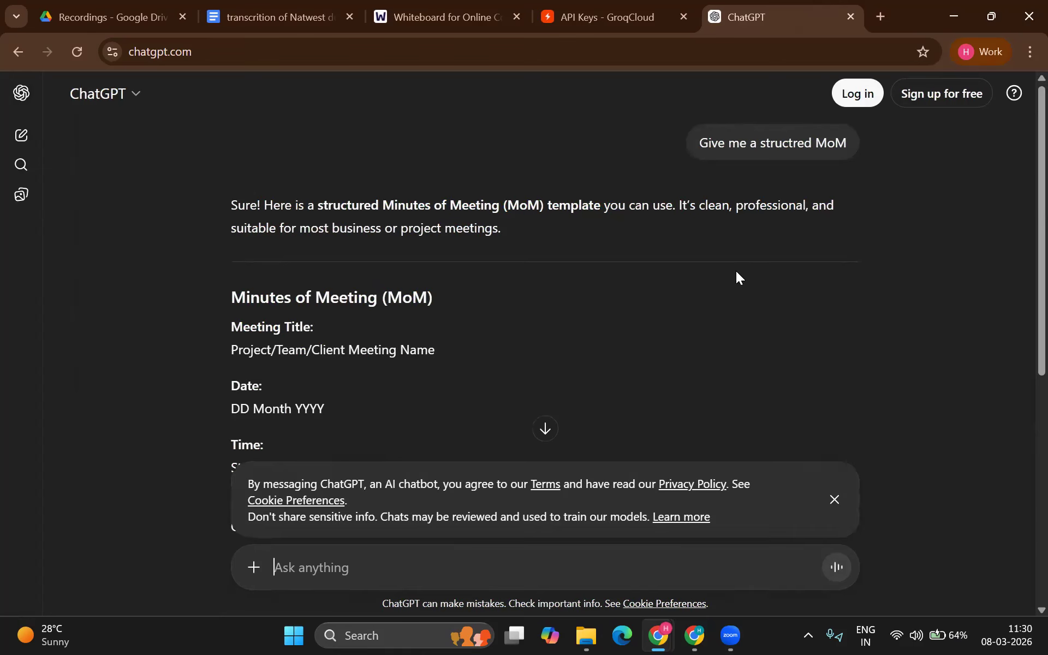
Step: In a fresh chat, send 'Give me a structred MoM for below transcript' with the pasted transcript
triple_click(793, 154)
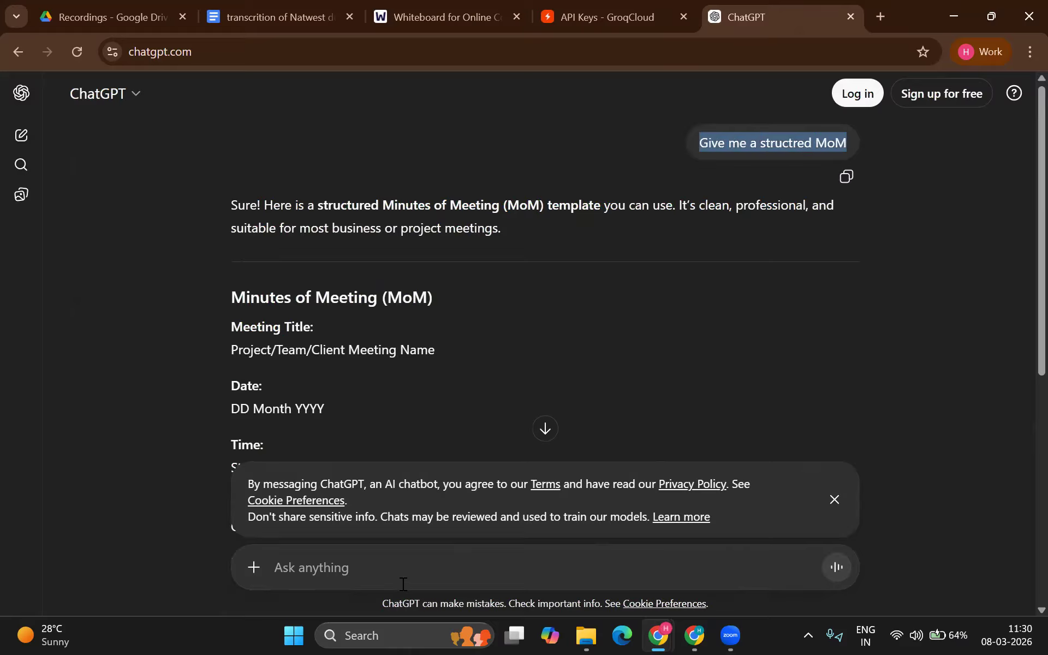
left_click(23, 135)
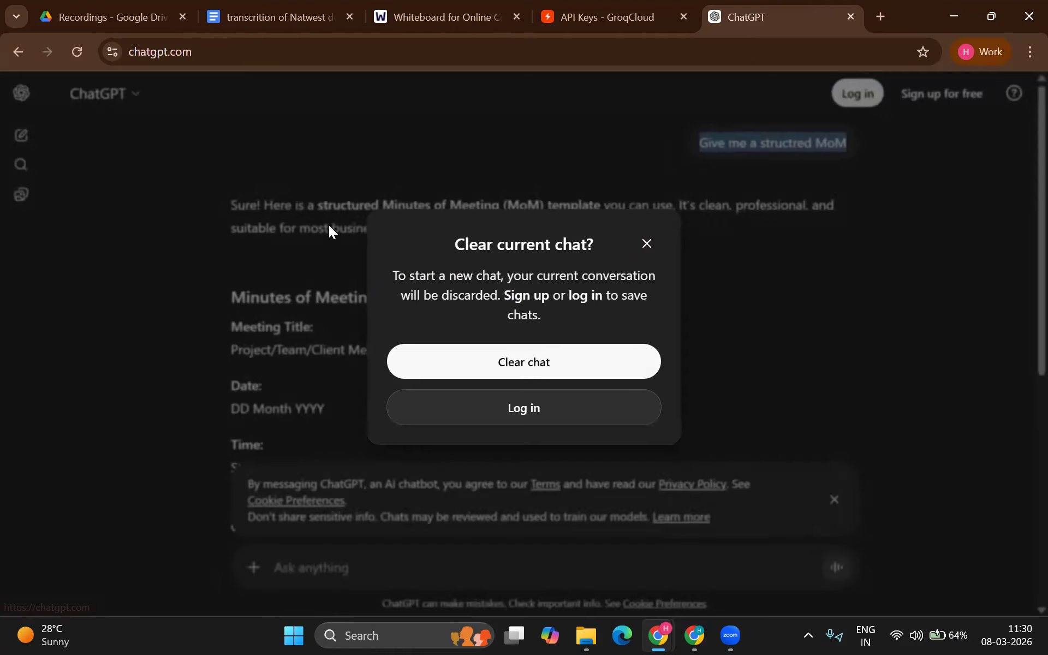
left_click(467, 361)
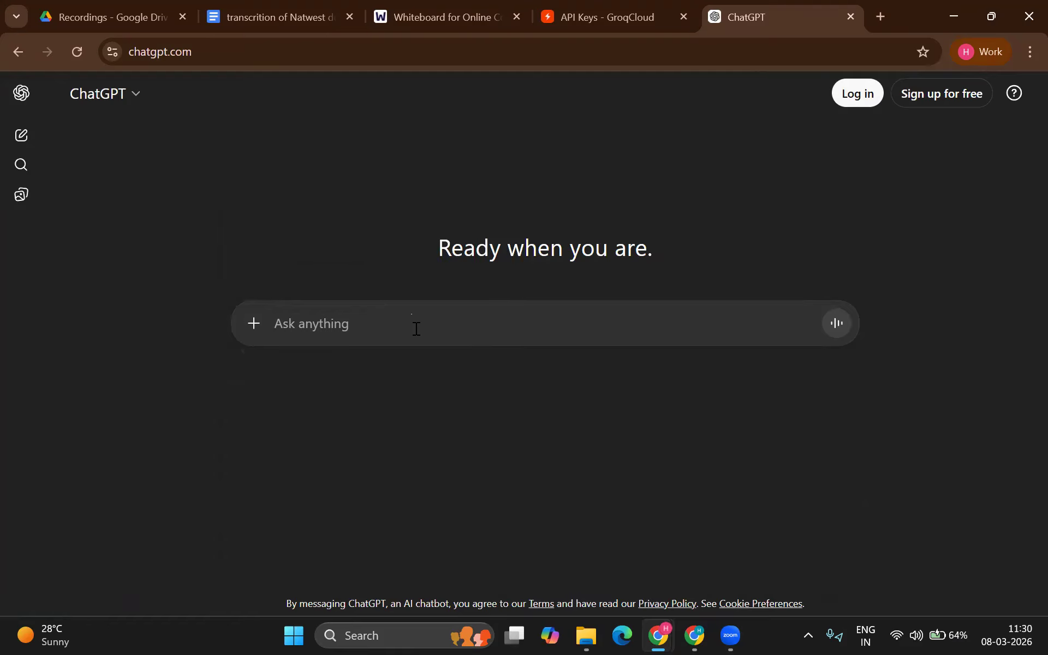
type("v")
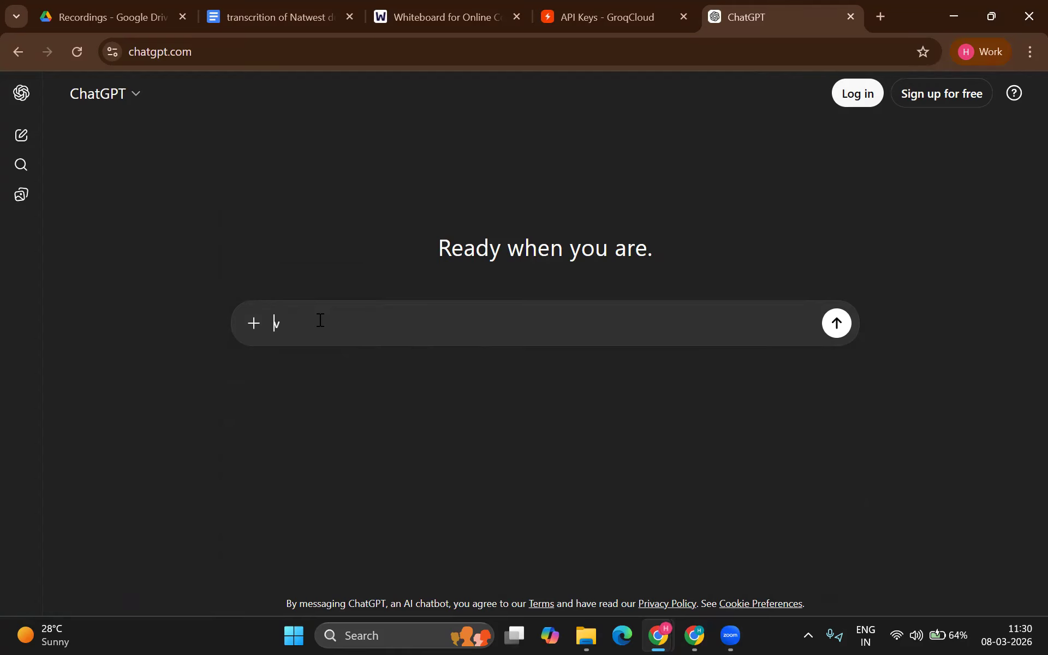
key("BackSpace")
type("Give me a structred MoM")
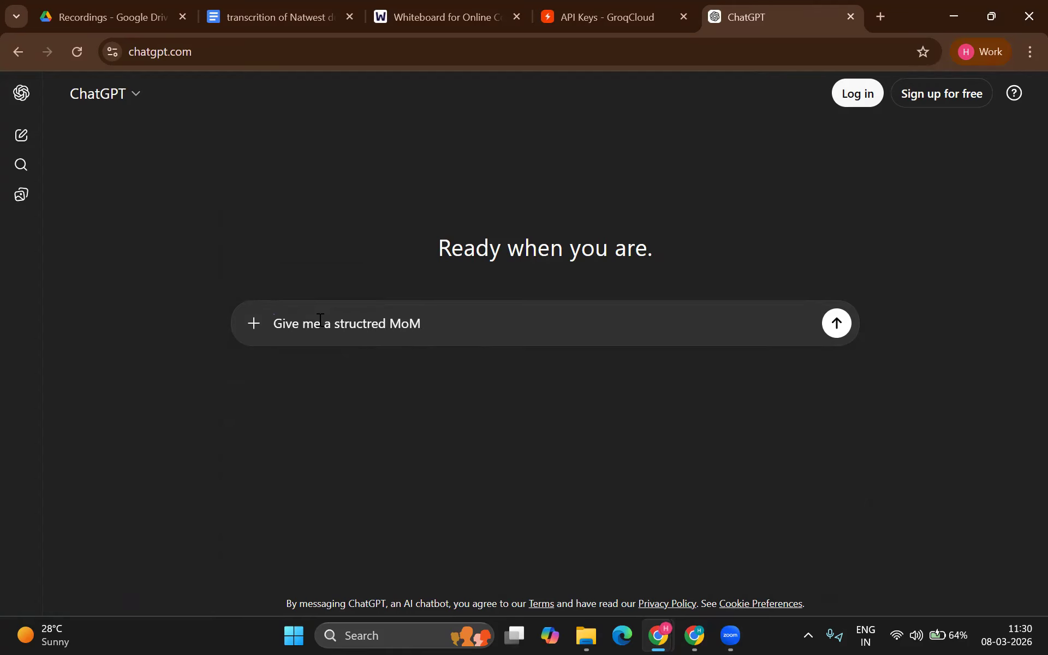
key("ctrl+a")
key("Right")
type("for below transcribe")
key("BackSpace")
key("BackSpace")
type("p")
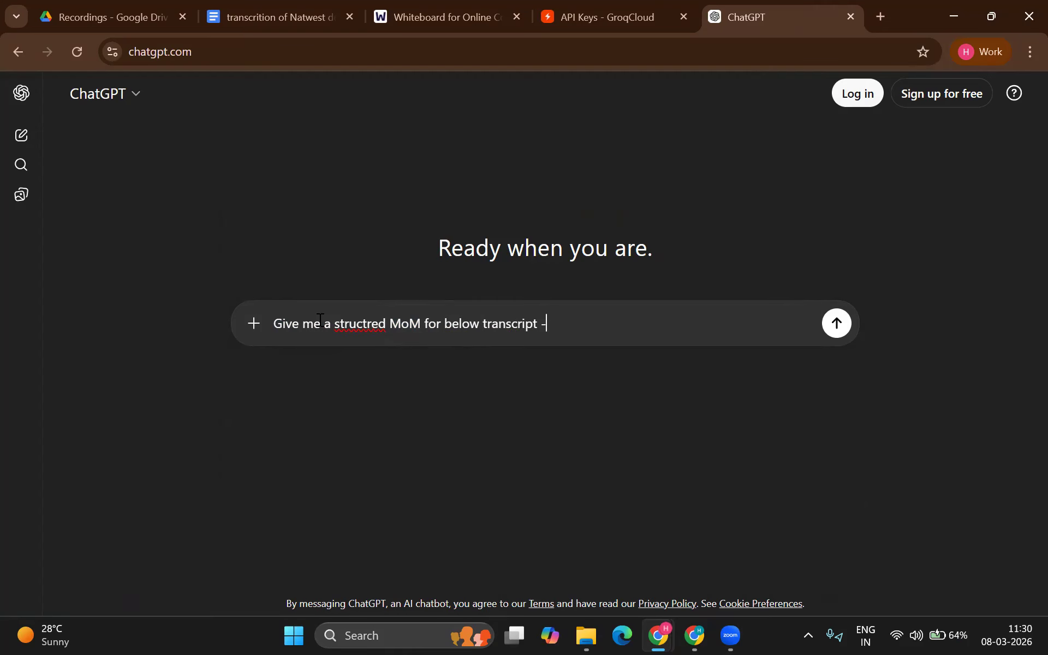
key("super+v")
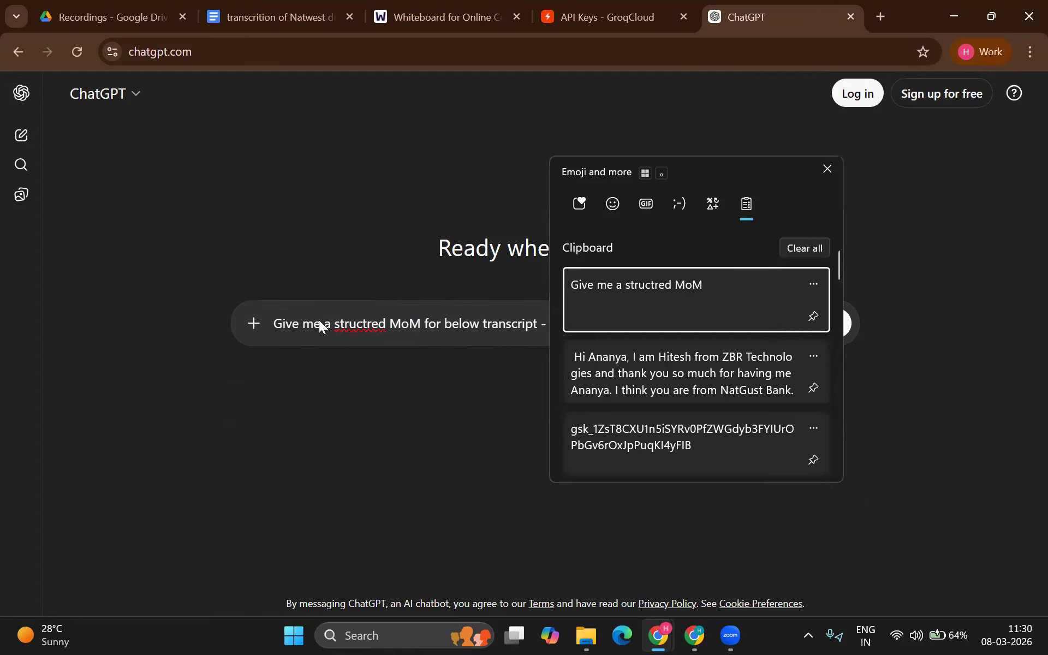
left_click(671, 361)
key("Return")
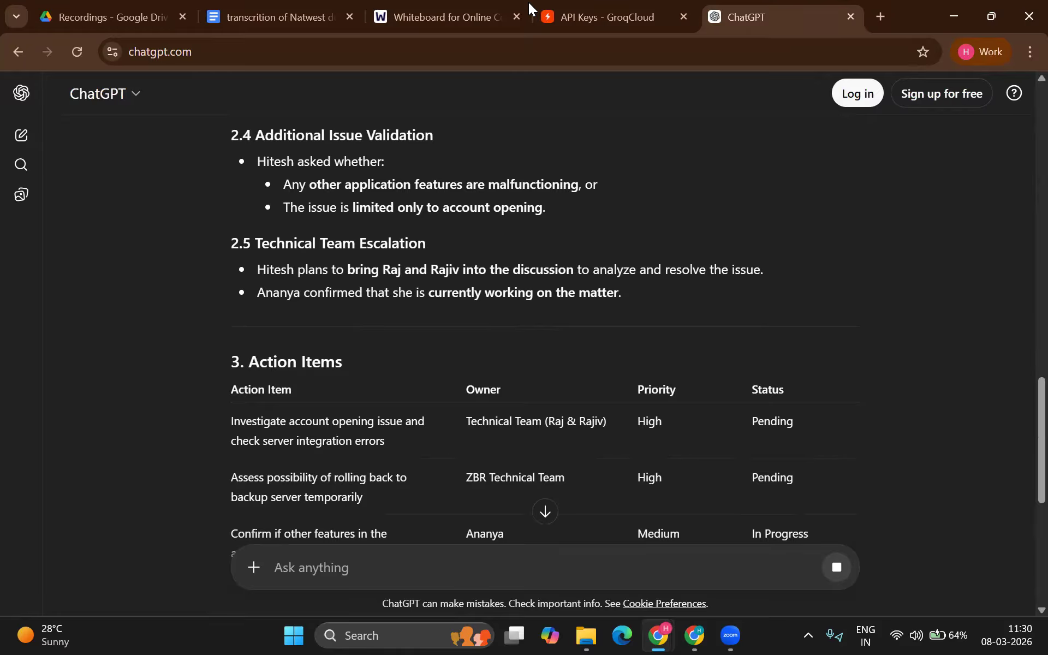
Step: Add a Google Gemini AI 'Simple text prompt' module after the Google Docs step
left_click(557, 12)
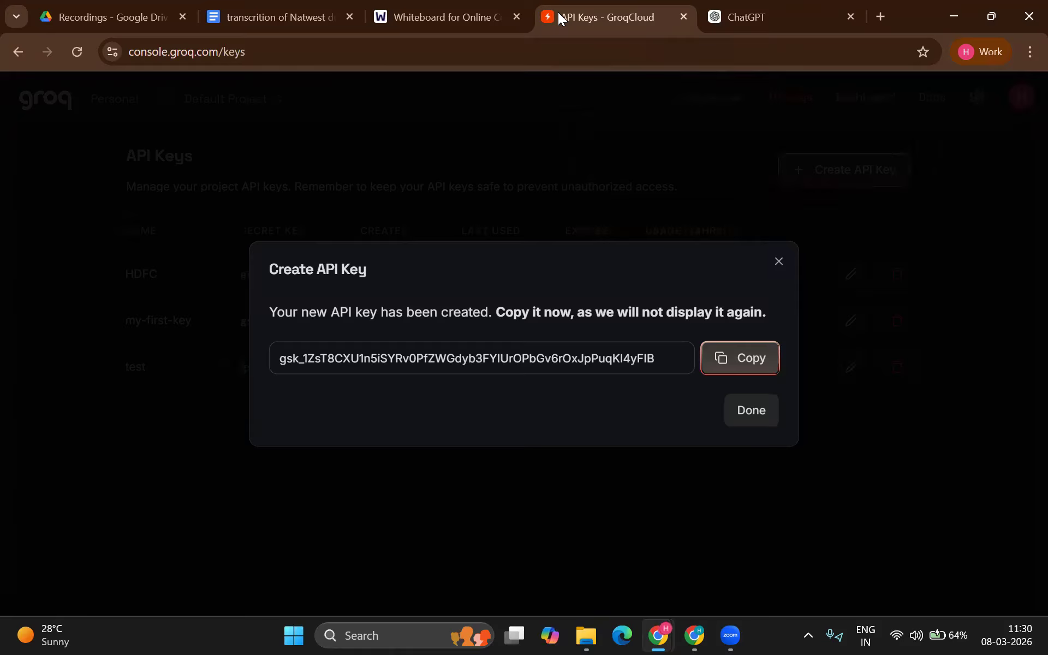
left_click(405, 18)
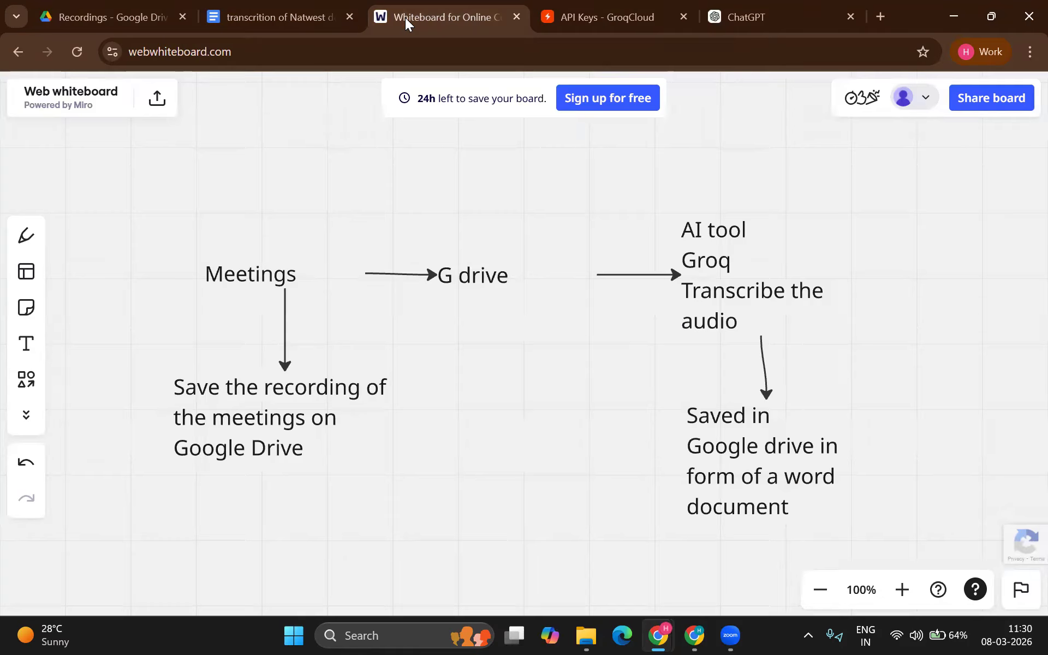
key("alt+Tab")
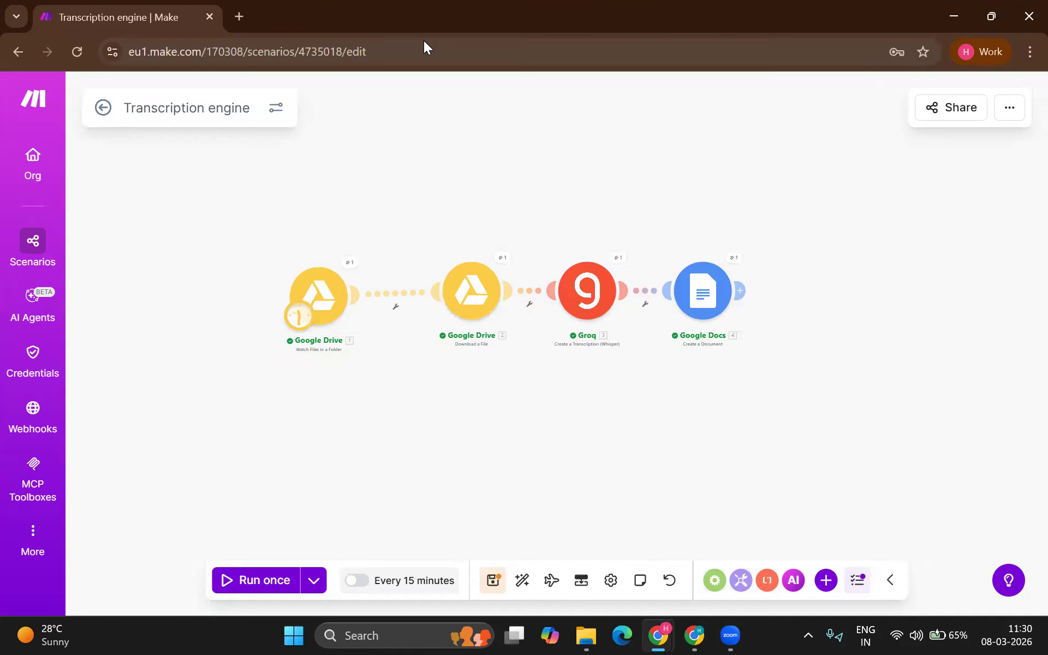
left_click(745, 294)
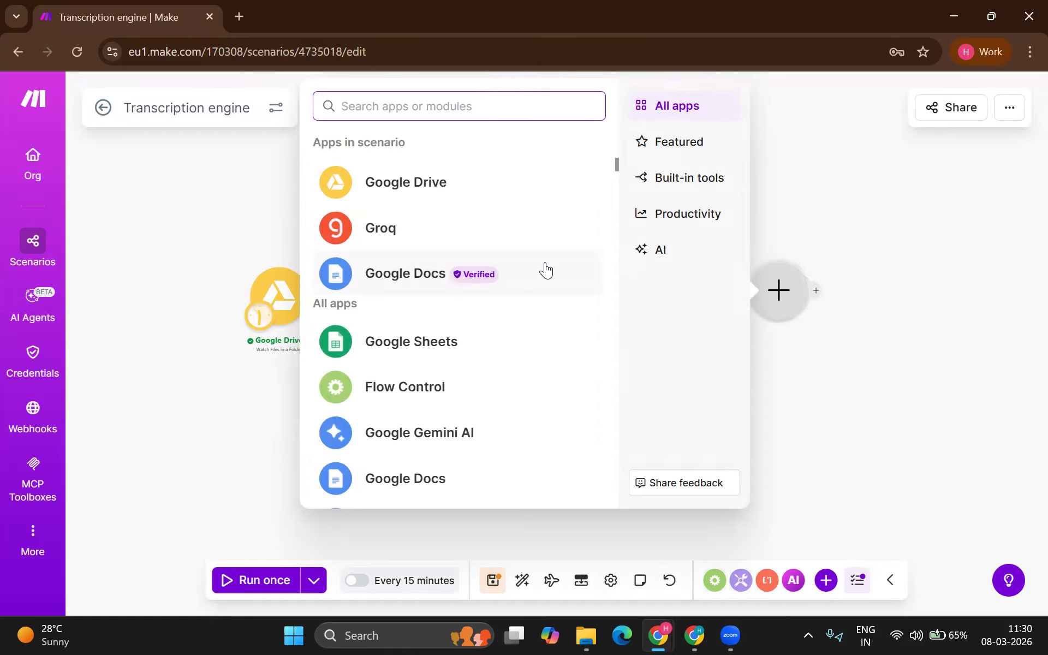
left_click(362, 147)
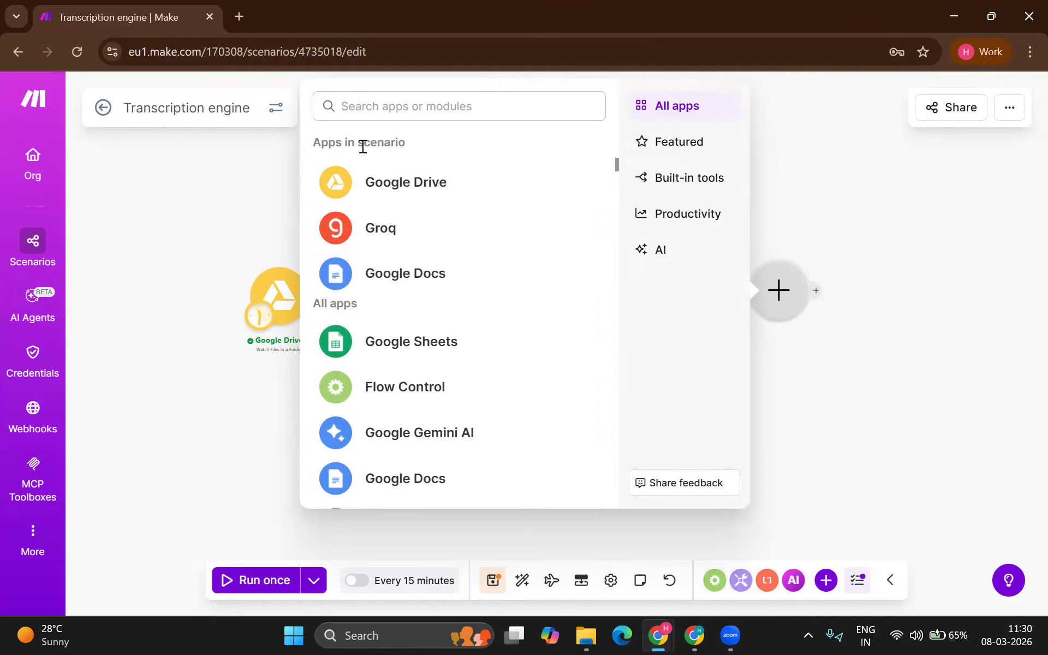
type("gemini")
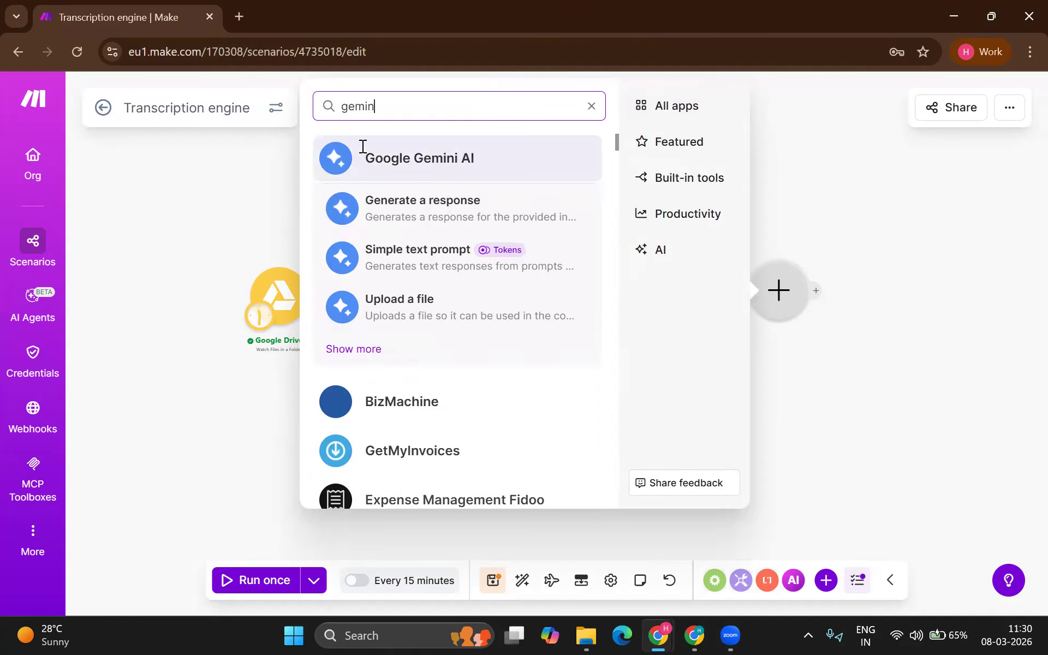
left_click(431, 170)
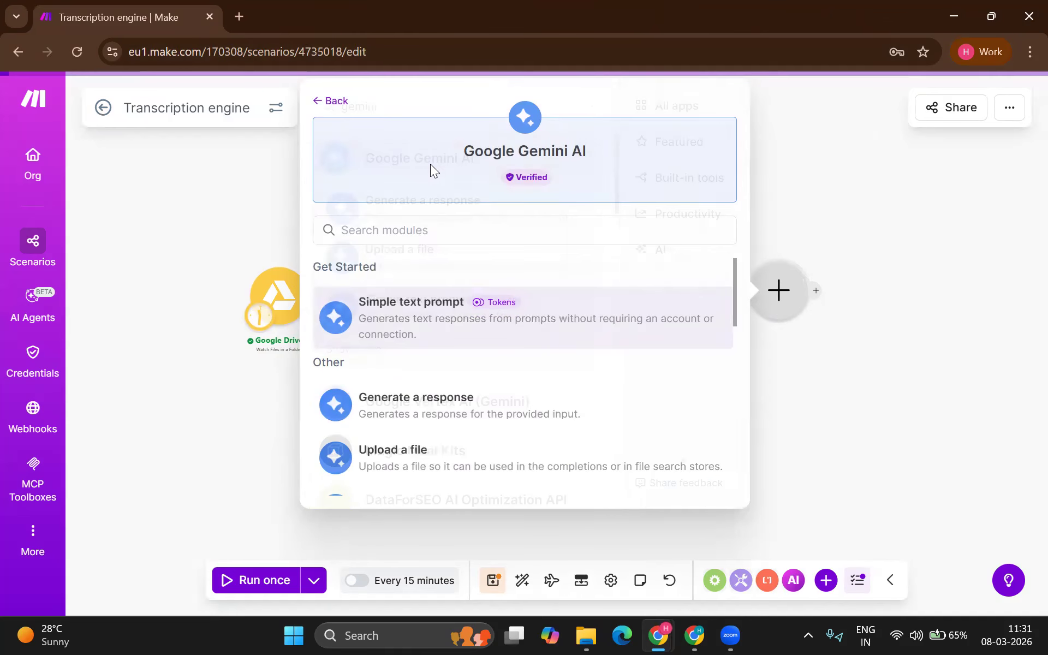
left_click(470, 320)
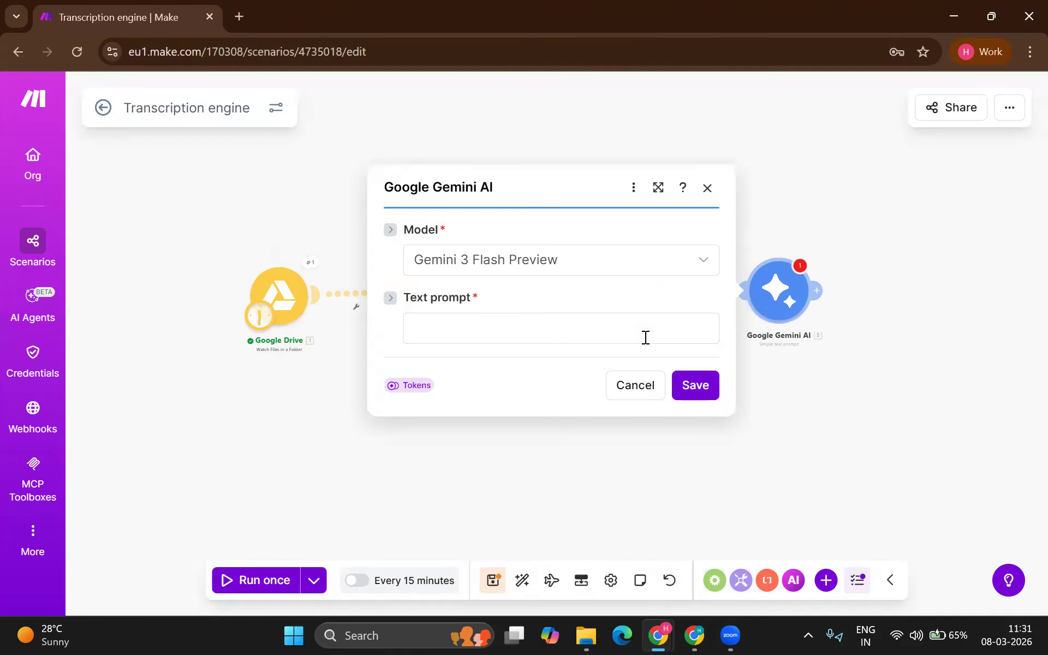
Step: Set the Gemini step's model to Gemini 2.5 Flash
left_click(522, 330)
left_click(563, 265)
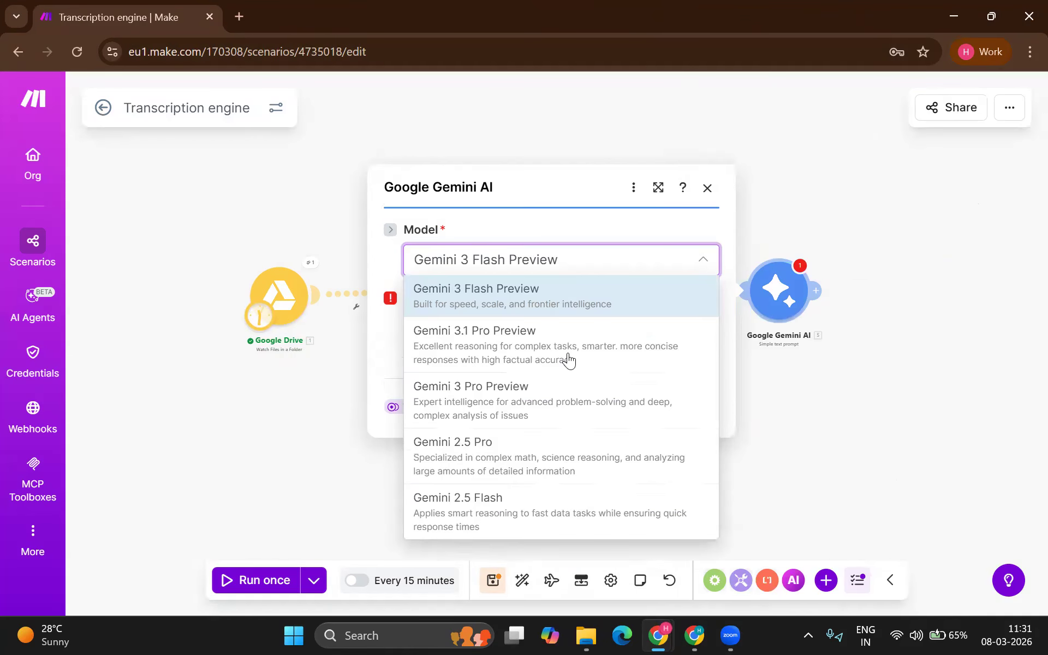
left_click(526, 501)
Step: Write a prompt asking for structured Minutes of meeting in HTML with formatting and bullet points, then save
left_click(476, 324)
type("Read the transcription and help m")
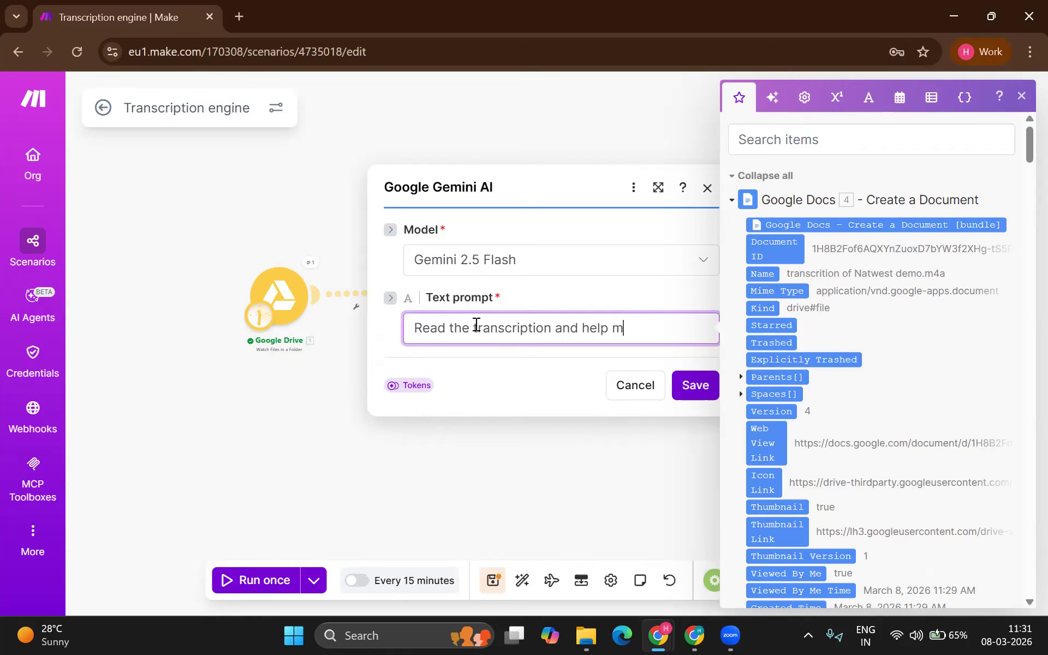
key("BackSpace")
key("BackSpace")
type("in making structured m")
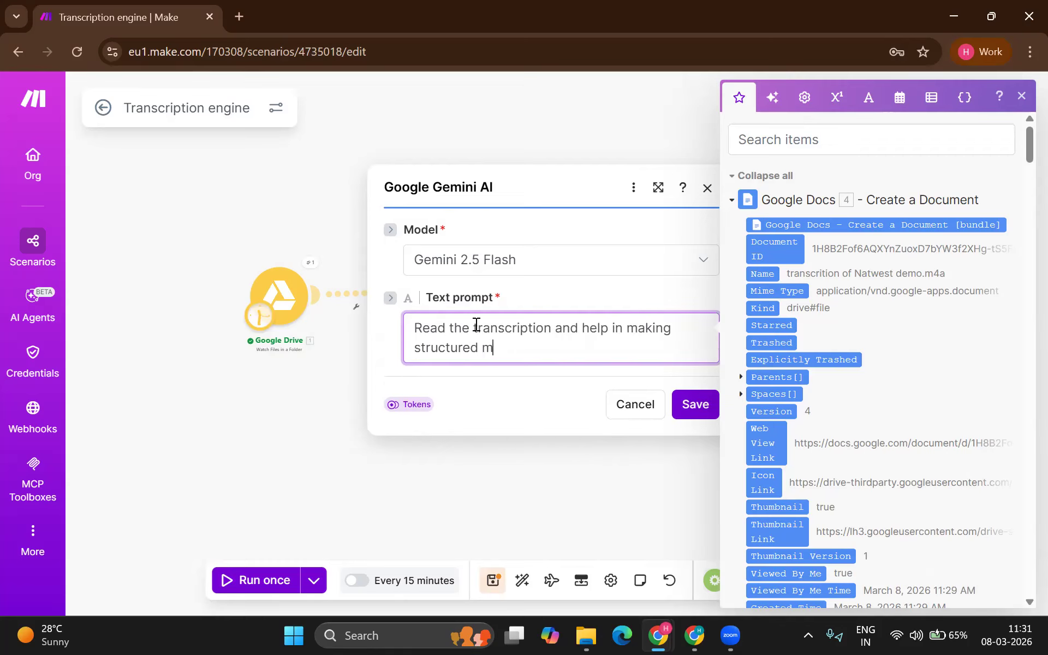
key("BackSpace")
type("Minites of mee")
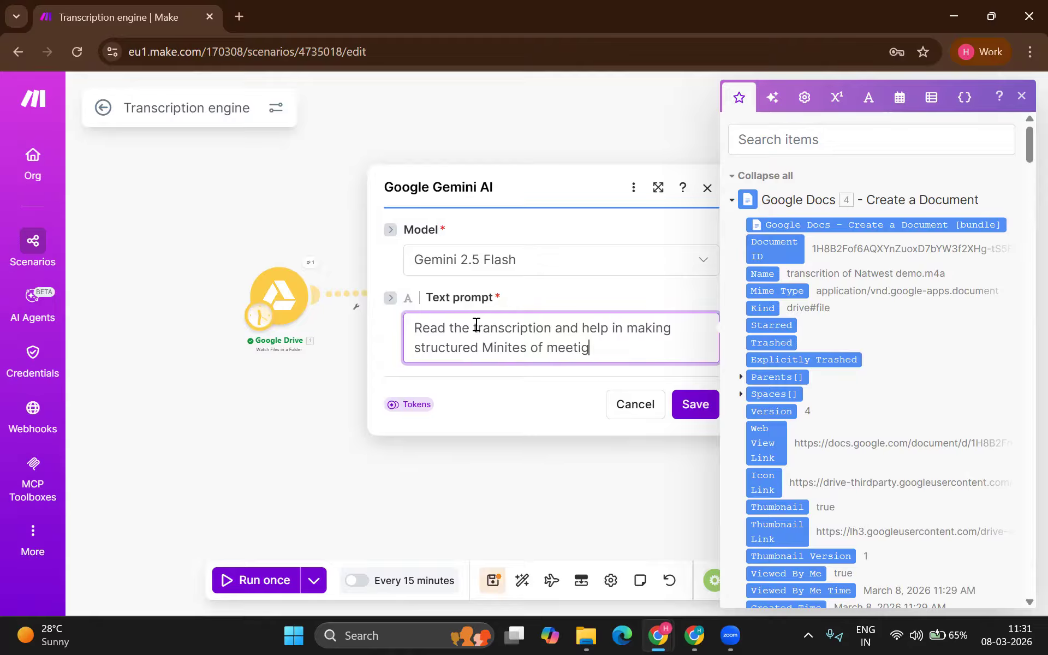
type("ting in HTML form with formatting an")
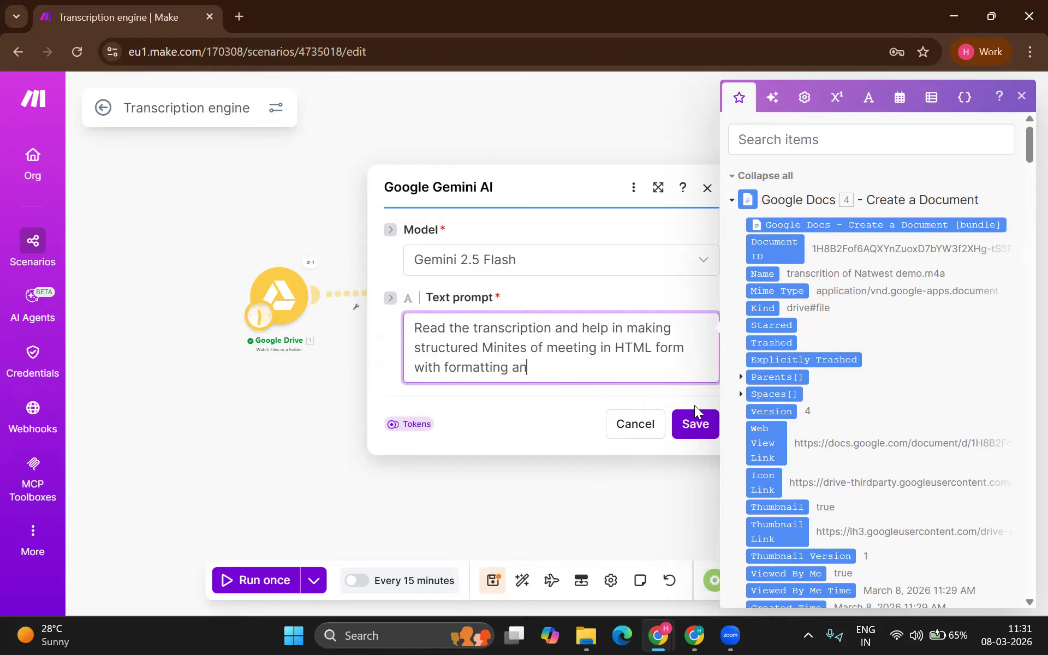
type("d bulletpo")
key("BackSpace")
key("BackSpace")
type("poo")
key("BackSpace")
key("BackSpace")
type("oints")
key("BackSpace")
key("BackSpace")
key("BackSpace")
type("nts")
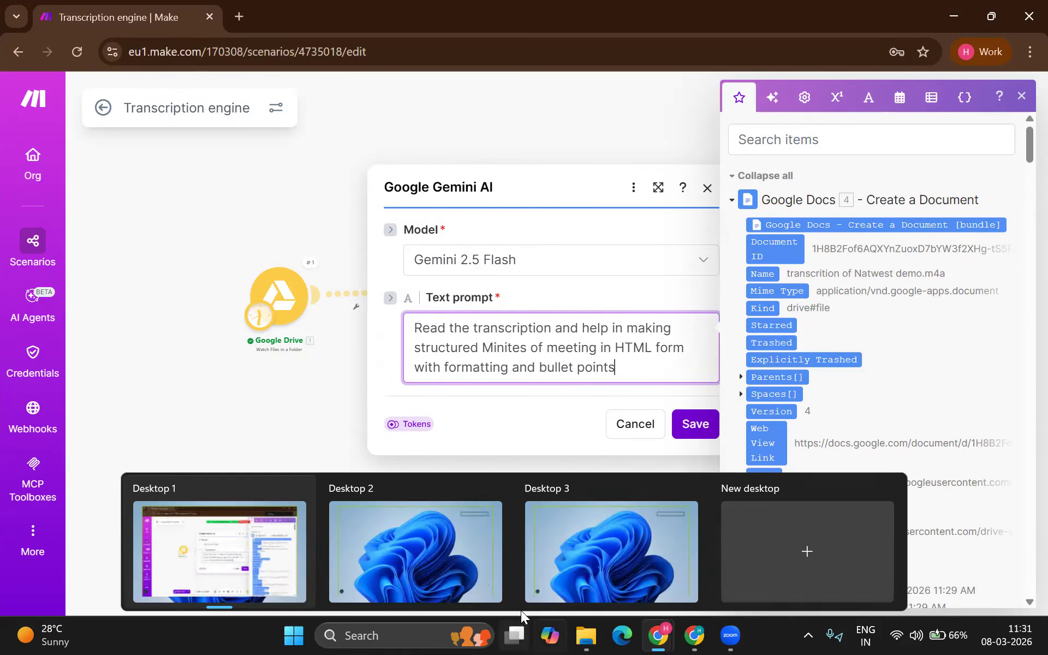
left_click(682, 426)
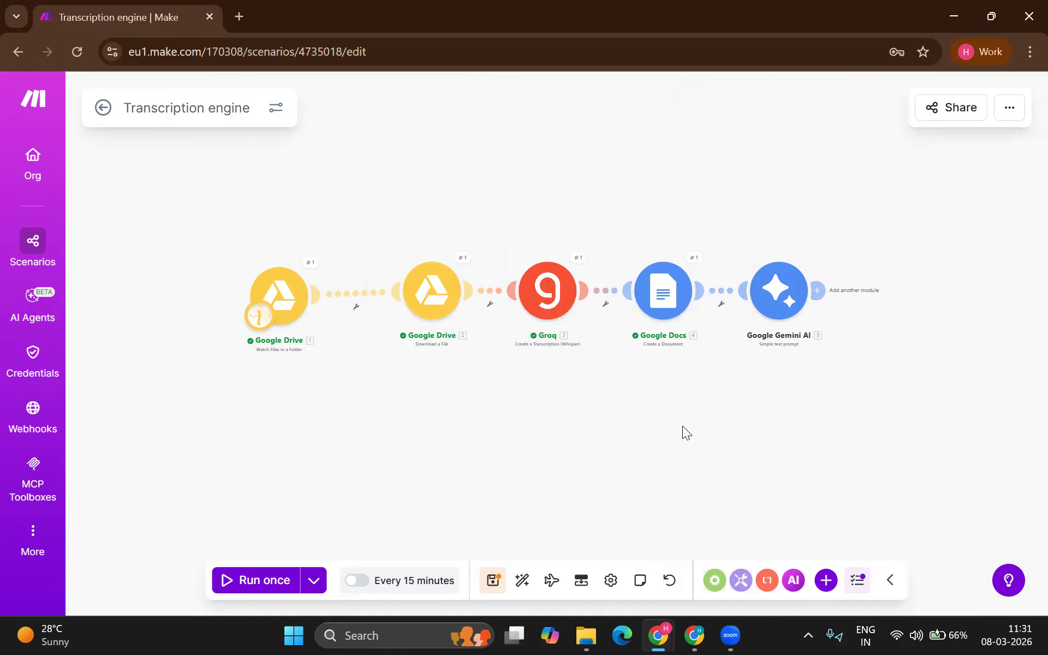
Step: Add a Gmail 'Send an email' module after the Gemini step
left_click(820, 293)
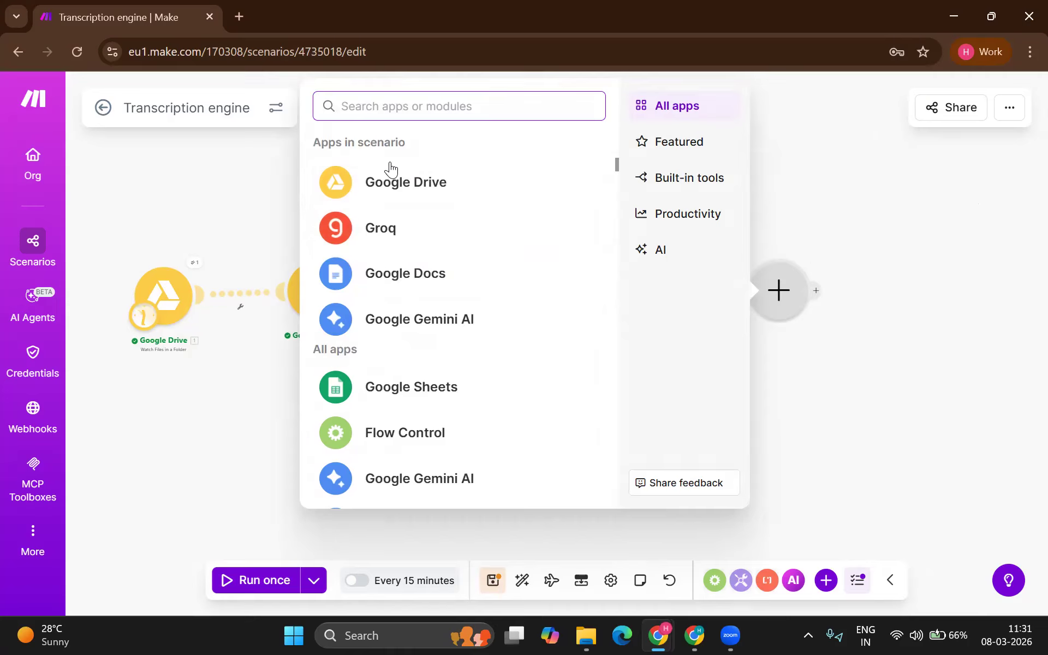
type("gmail")
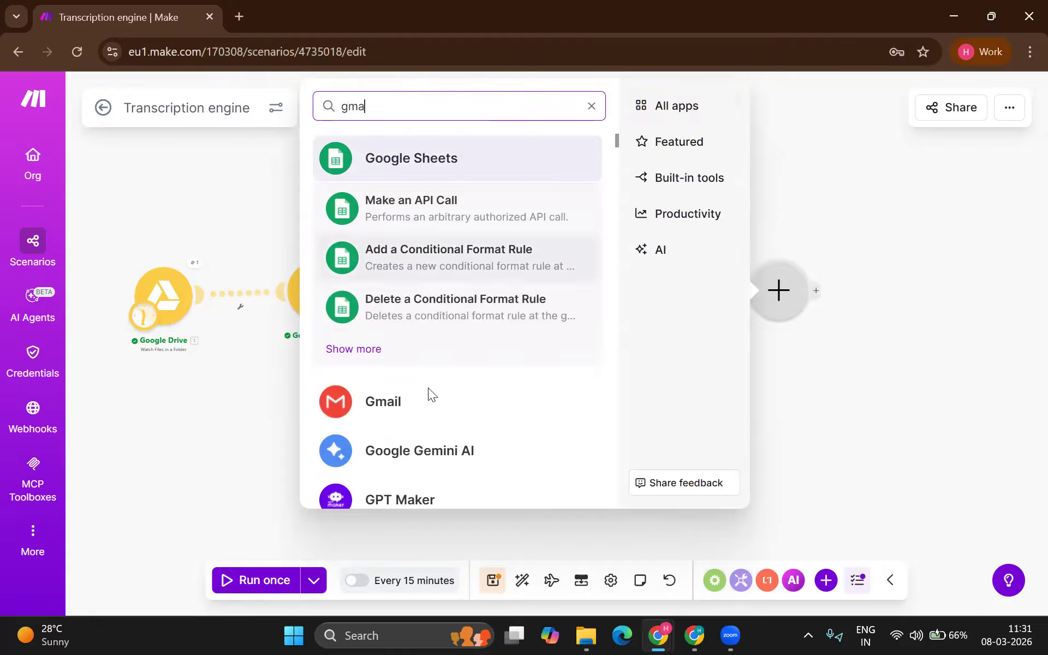
left_click(436, 404)
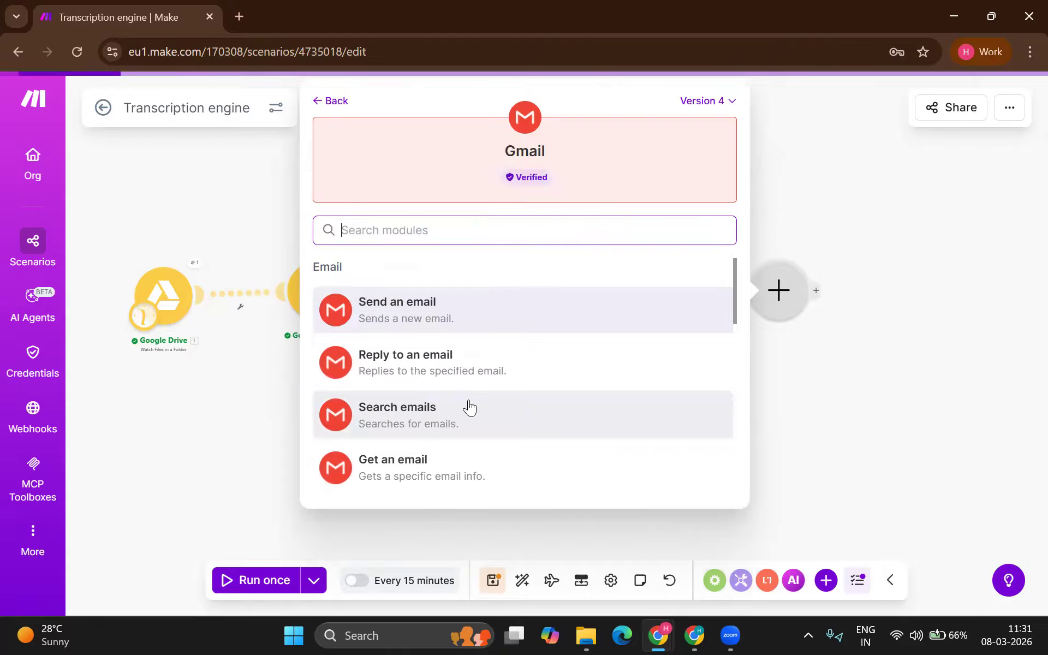
left_click(448, 324)
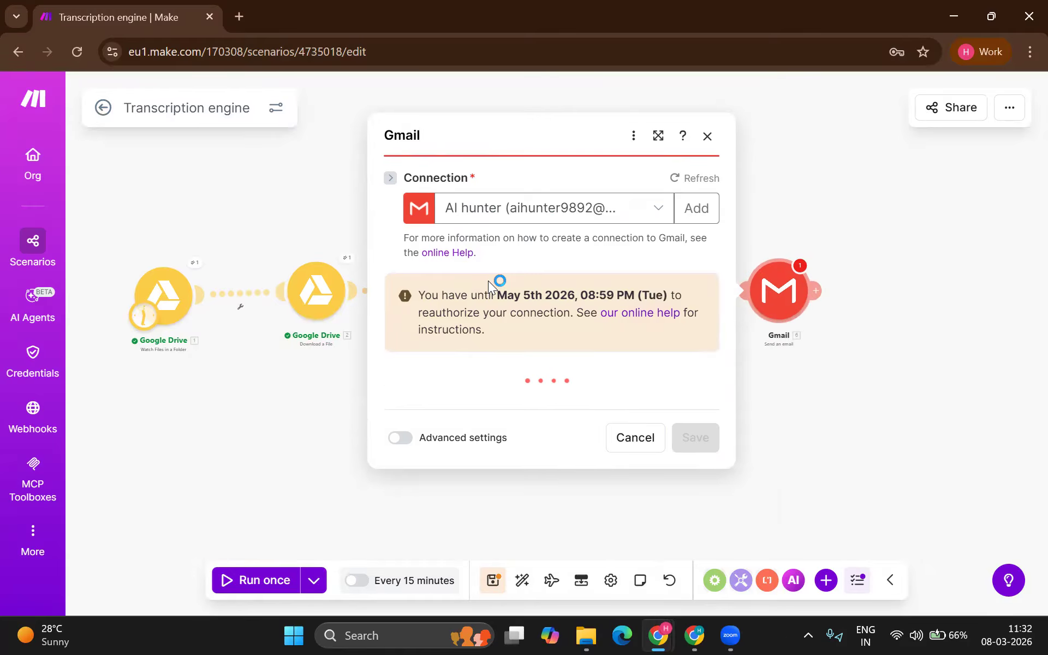
Step: Add the recipient's Gmail address to the email
scroll(489, 386, "down", 1)
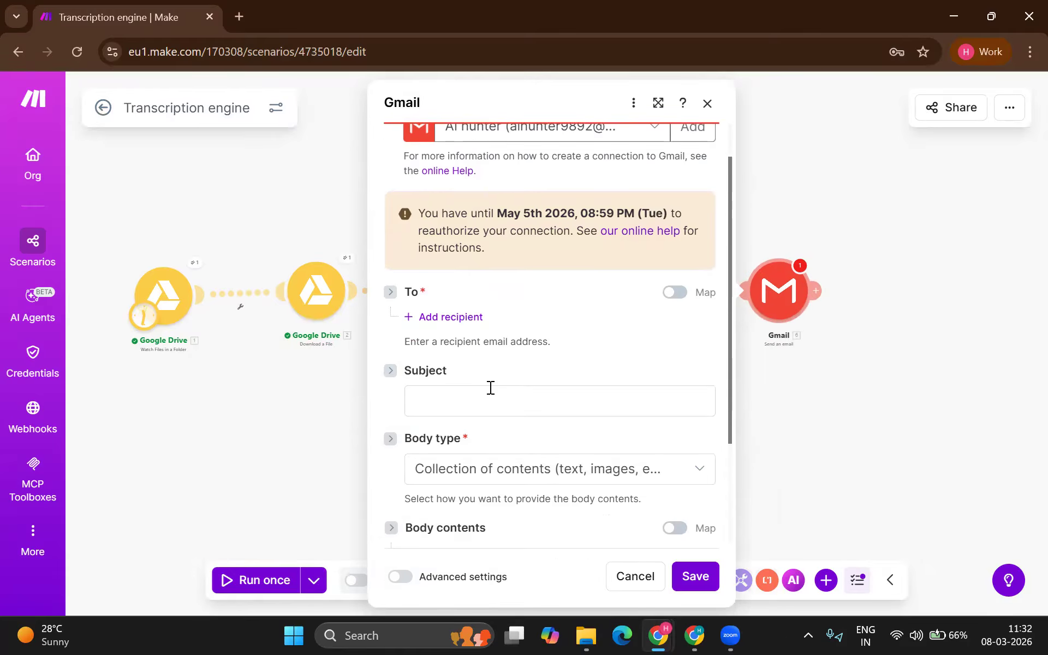
key("alt+Tab")
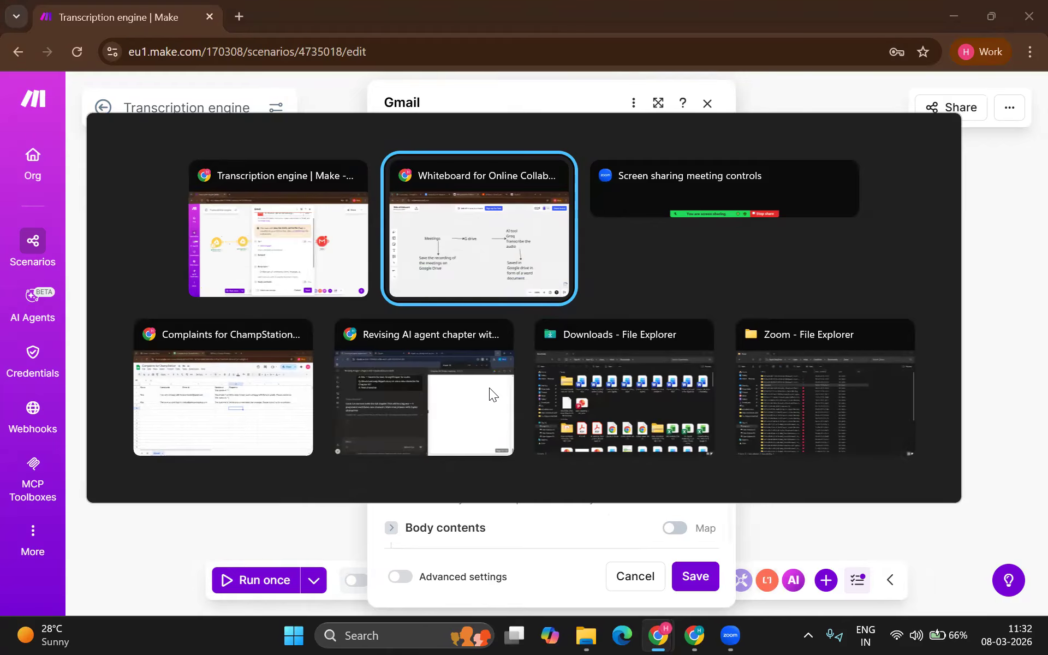
key("alt+Tab")
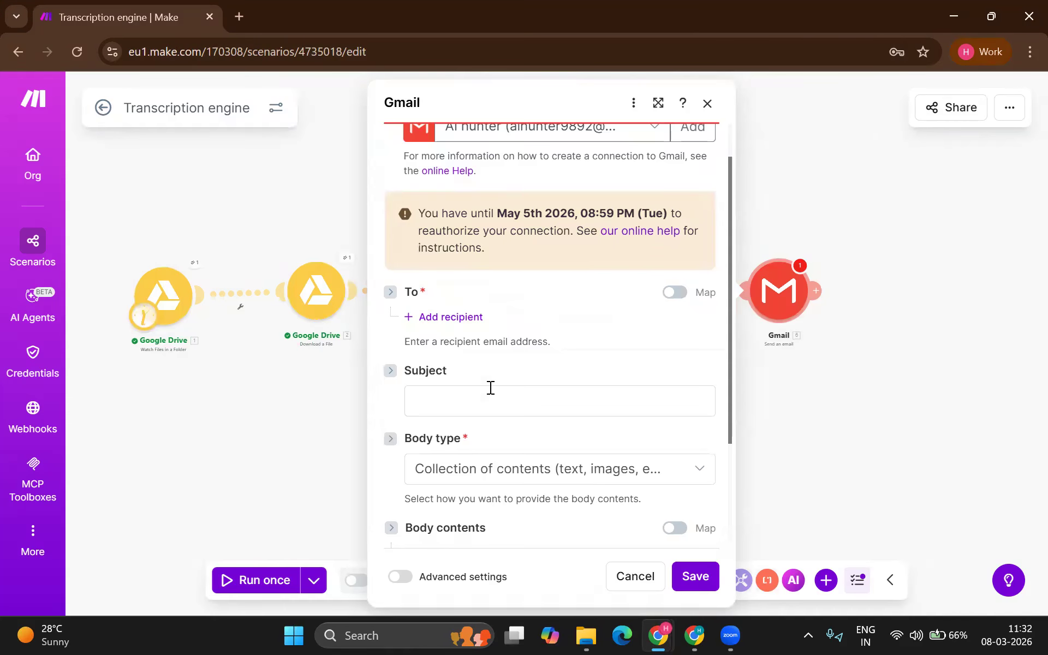
scroll(490, 388, "up", 1)
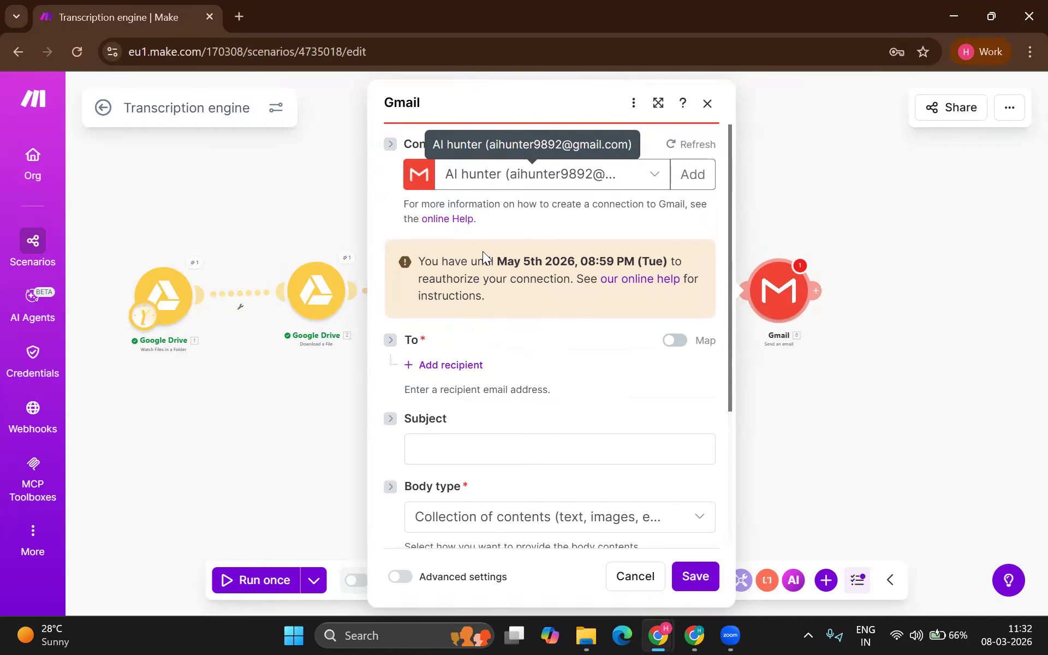
left_click(472, 365)
left_click(465, 402)
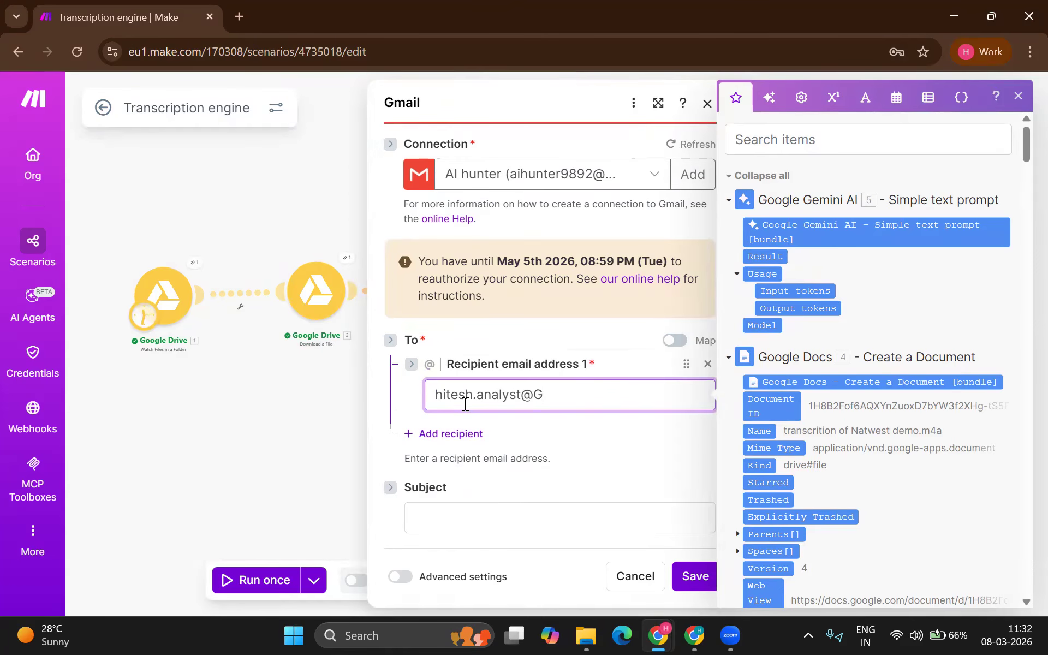
left_click(612, 467)
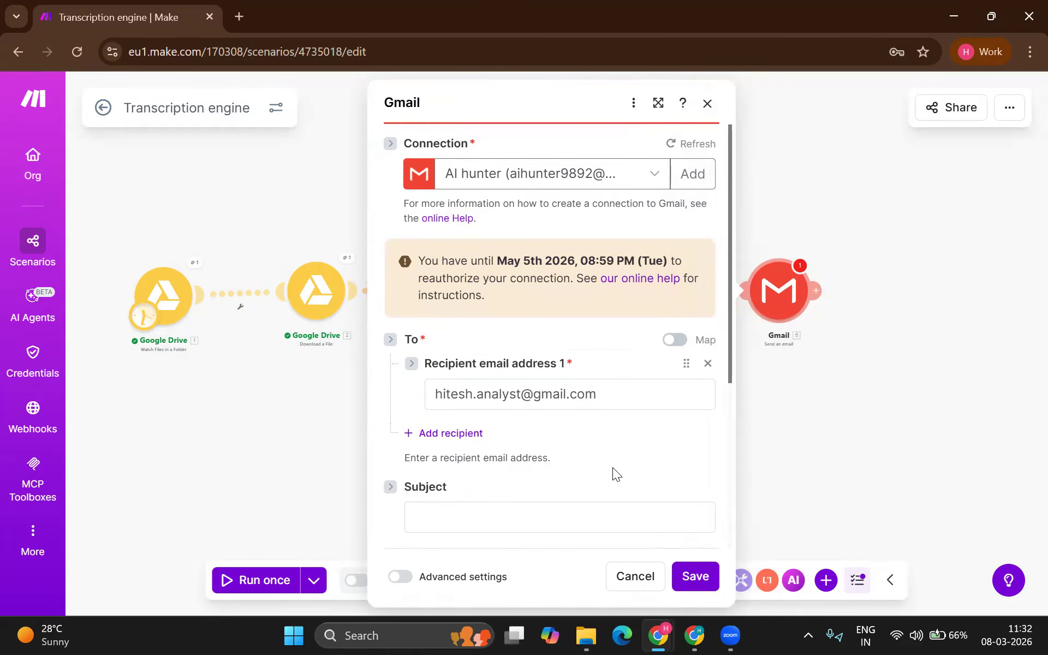
Step: Set the subject to 'MoM for' followed by the downloaded file's Name
scroll(548, 426, "down", 2)
left_click(547, 425)
type("MoM")
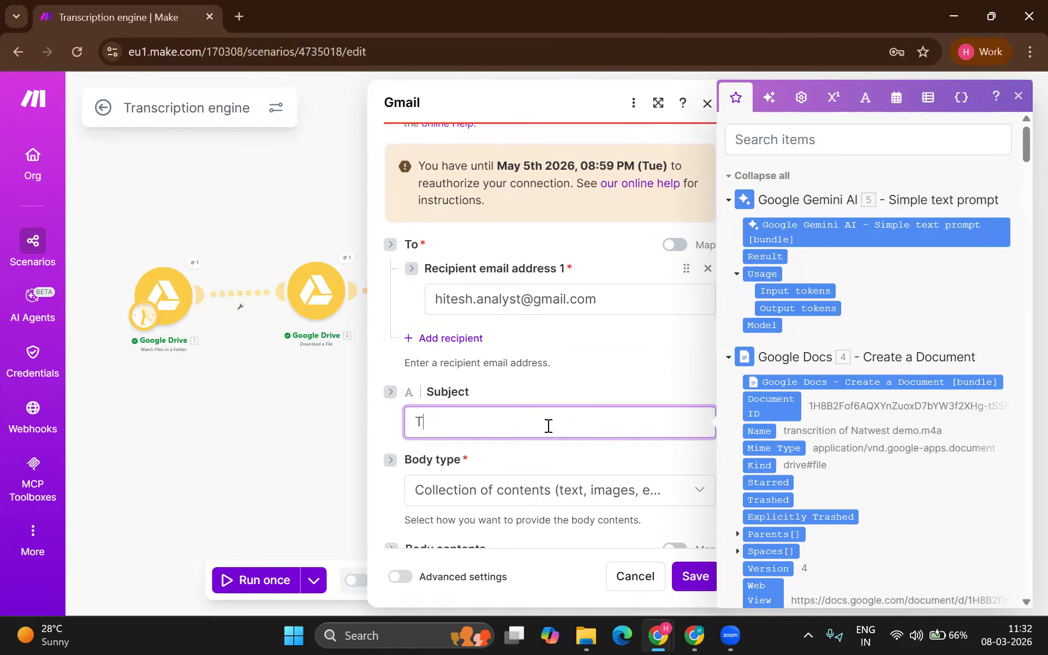
type(" fo")
key("BackSpace")
key("BackSpace")
key("BackSpace")
key("BackSpace")
type("for")
scroll(770, 416, "down", 20)
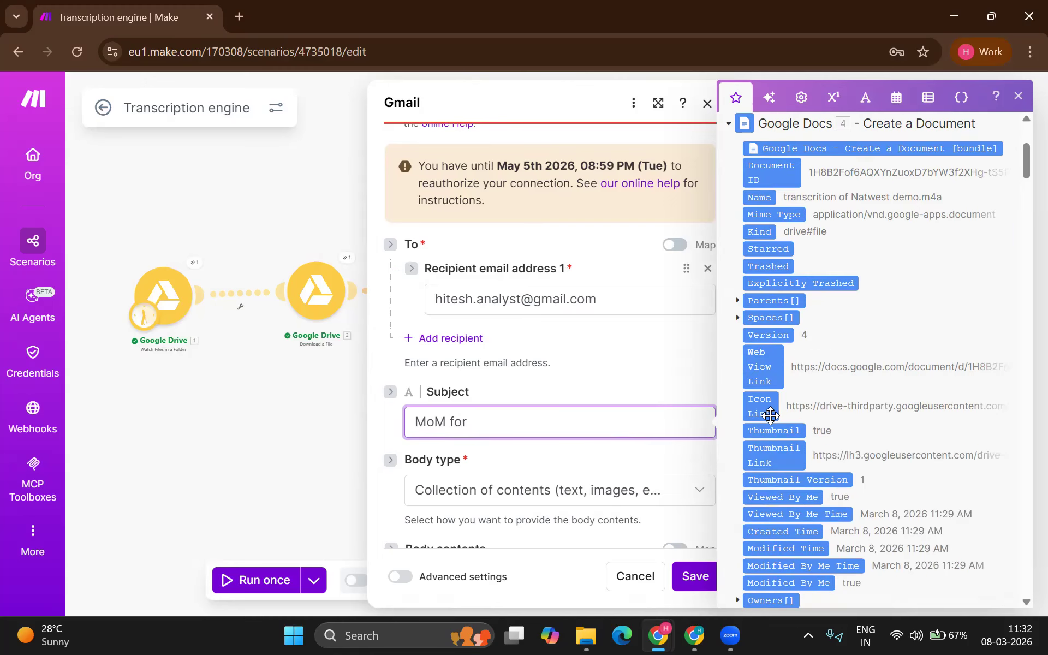
scroll(770, 416, "down", 7)
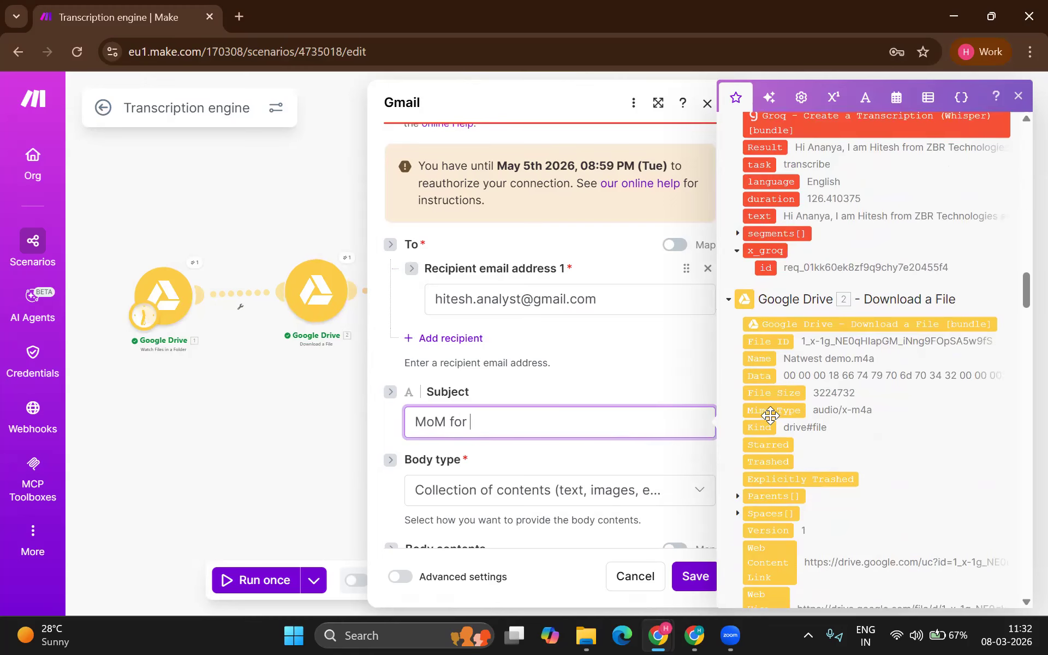
left_click_drag(760, 358, 601, 431)
Step: Make the body Raw HTML with Gemini's Result as its content
scroll(532, 470, "down", 2)
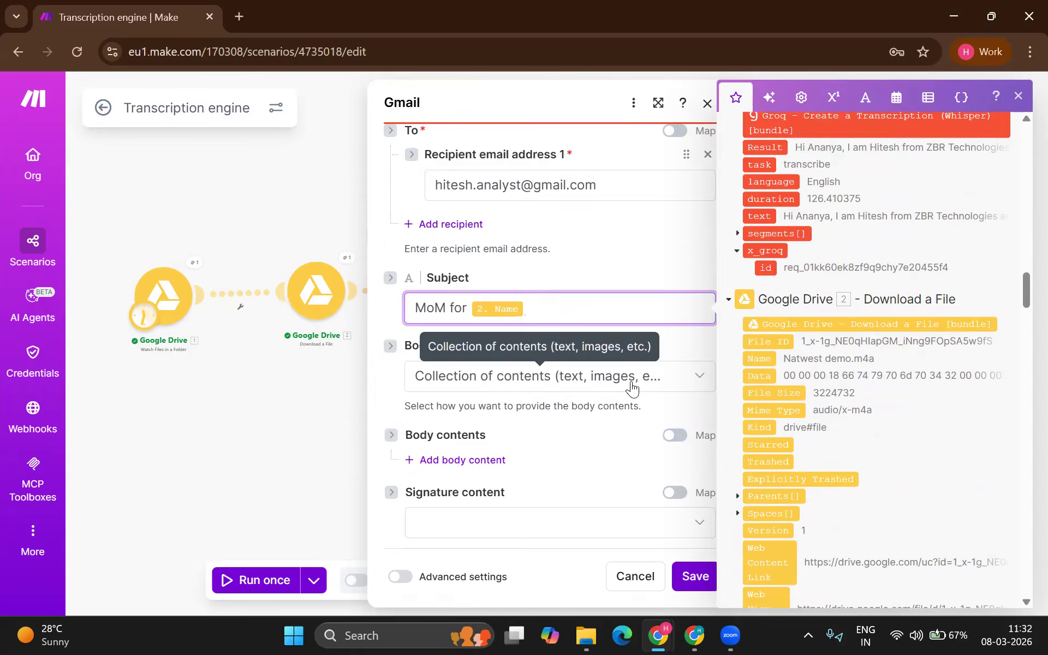
left_click(630, 388)
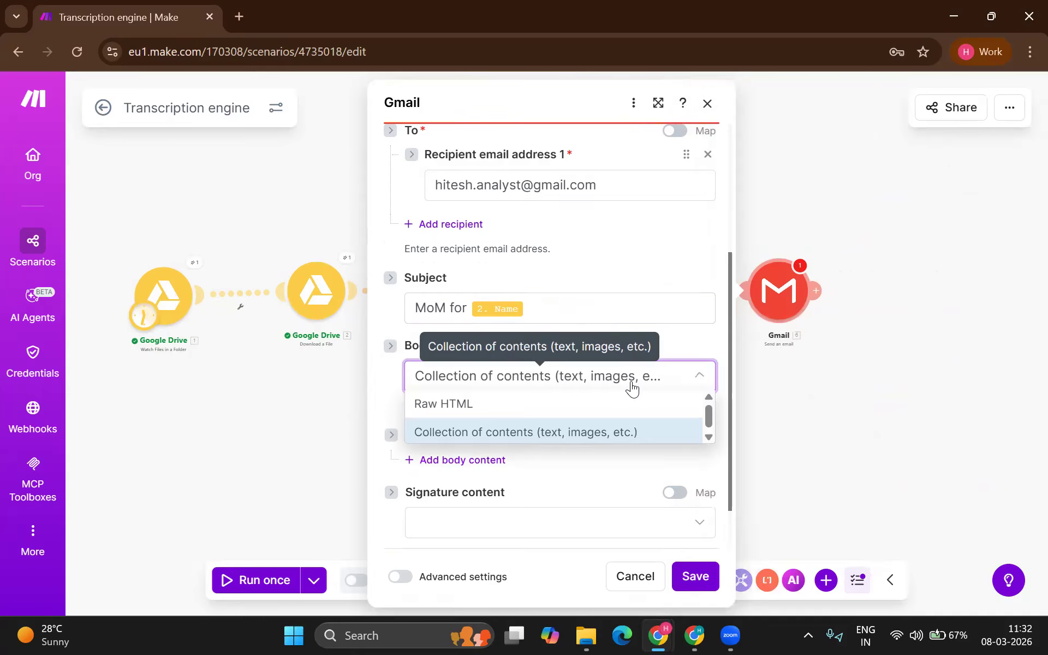
left_click(615, 409)
scroll(562, 453, "down", 1)
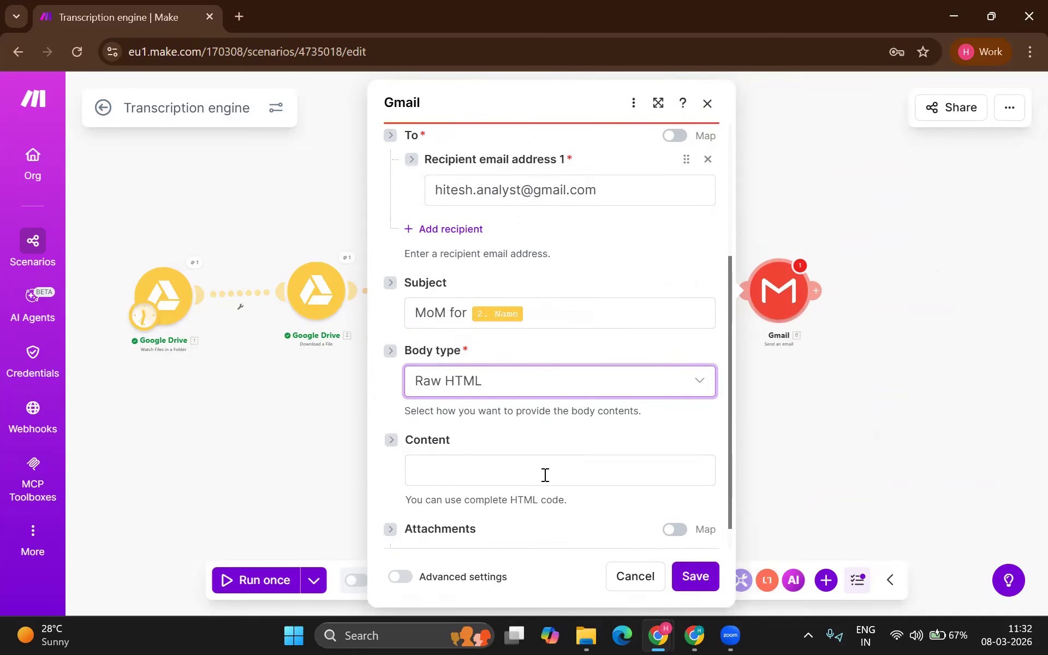
left_click(545, 473)
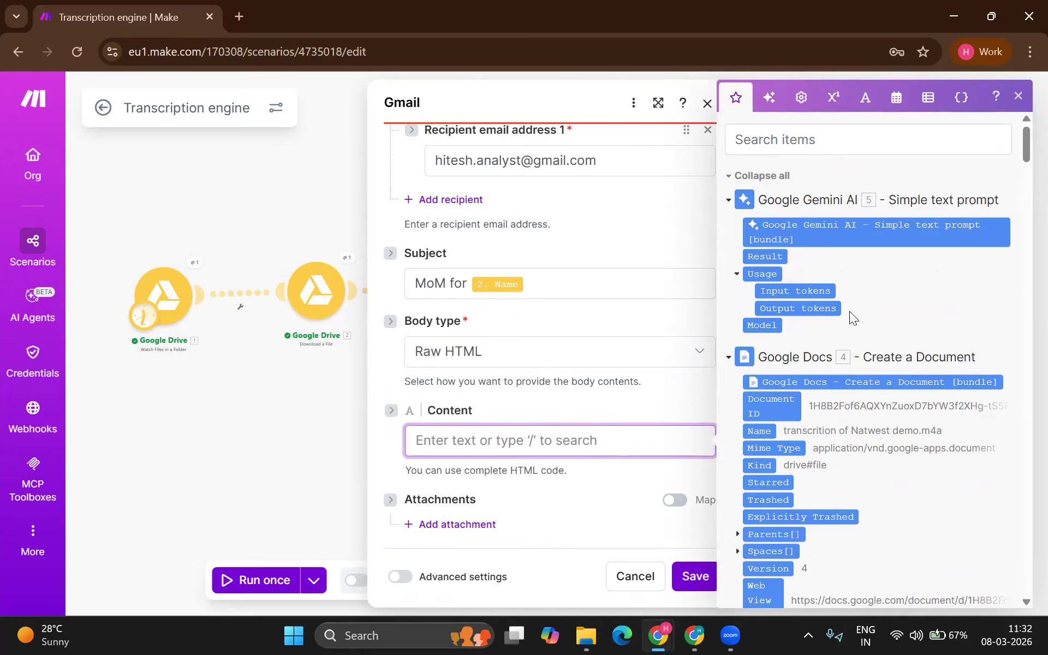
scroll(849, 311, "down", 10)
scroll(849, 310, "down", 15)
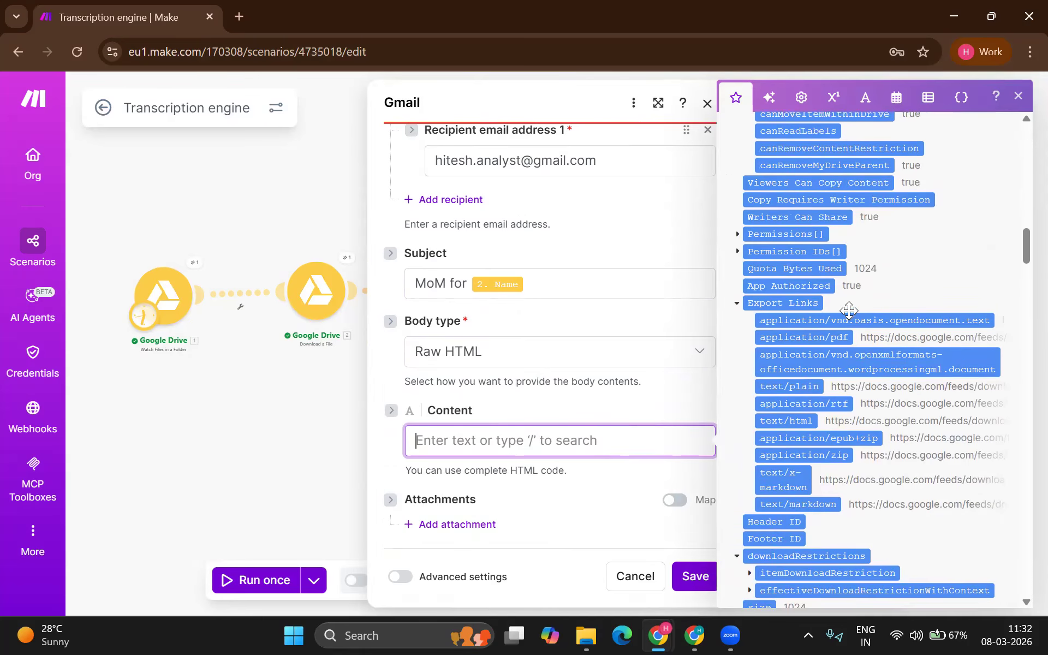
scroll(850, 311, "down", 10)
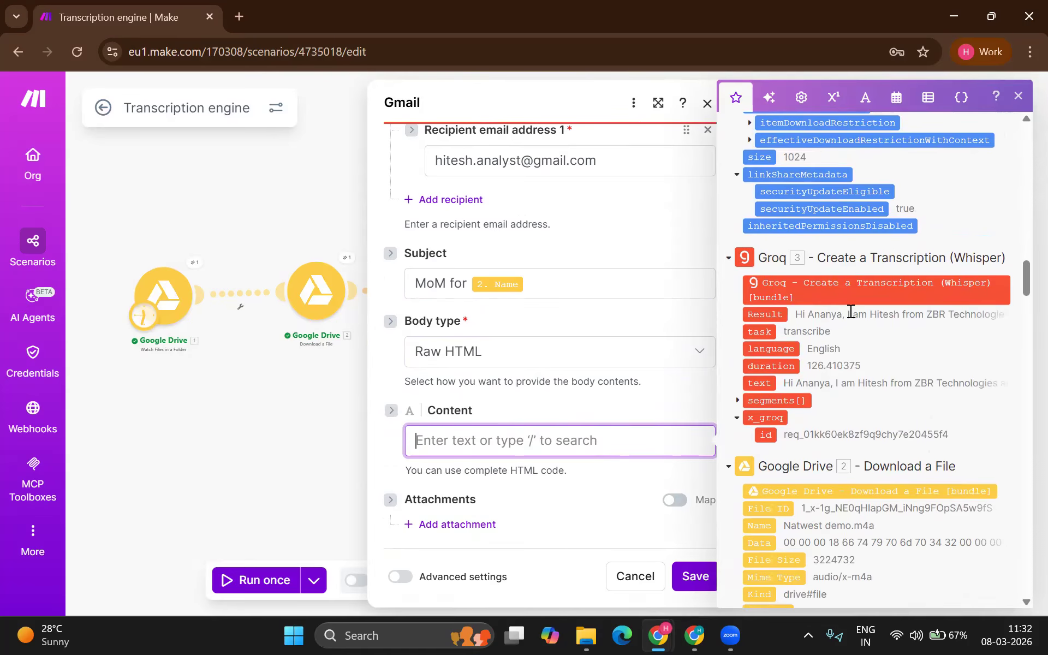
scroll(849, 311, "down", 10)
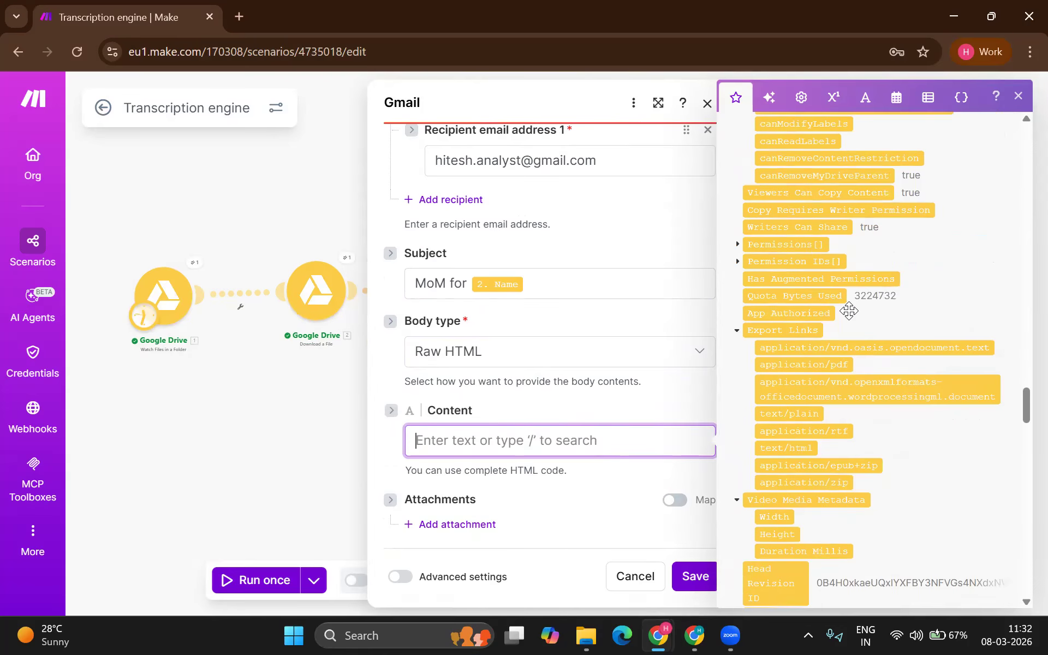
scroll(849, 317, "up", 15)
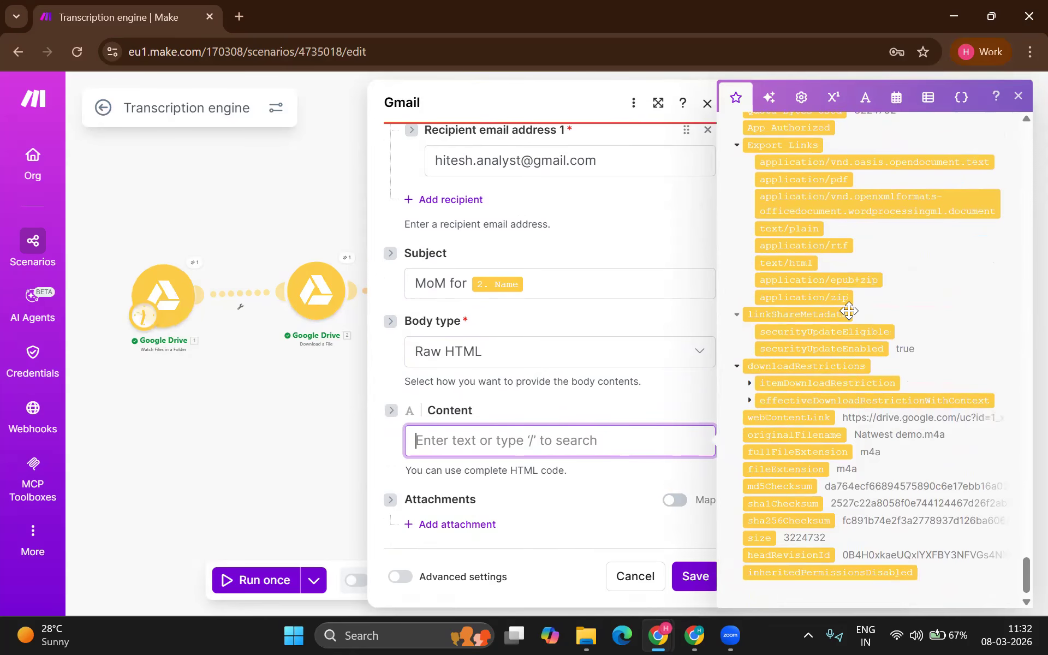
scroll(849, 311, "up", 15)
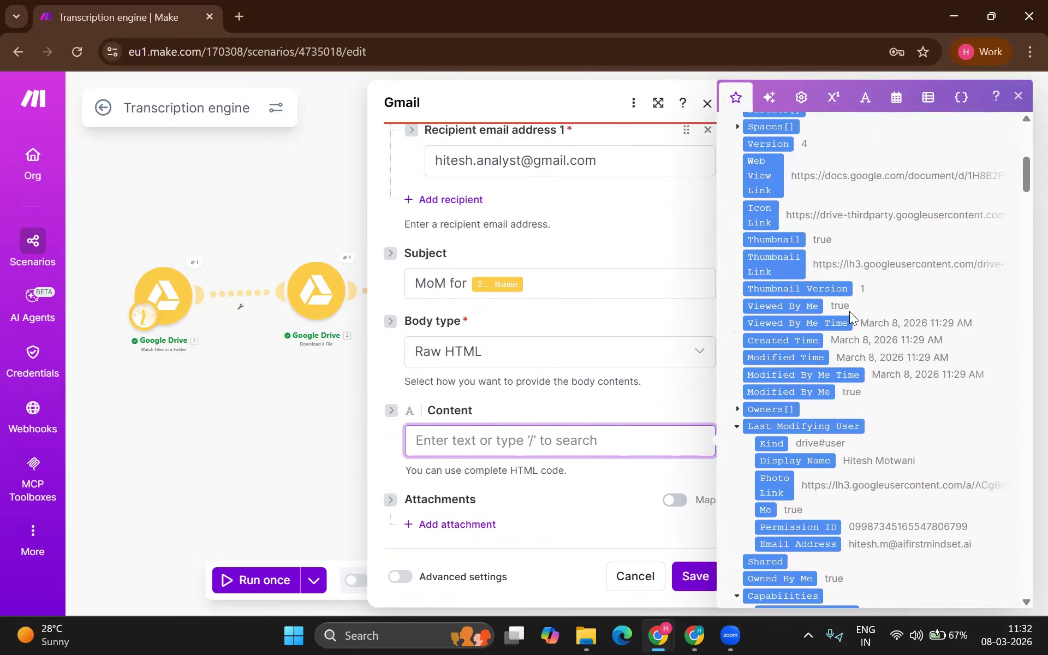
left_click_drag(774, 257, 595, 450)
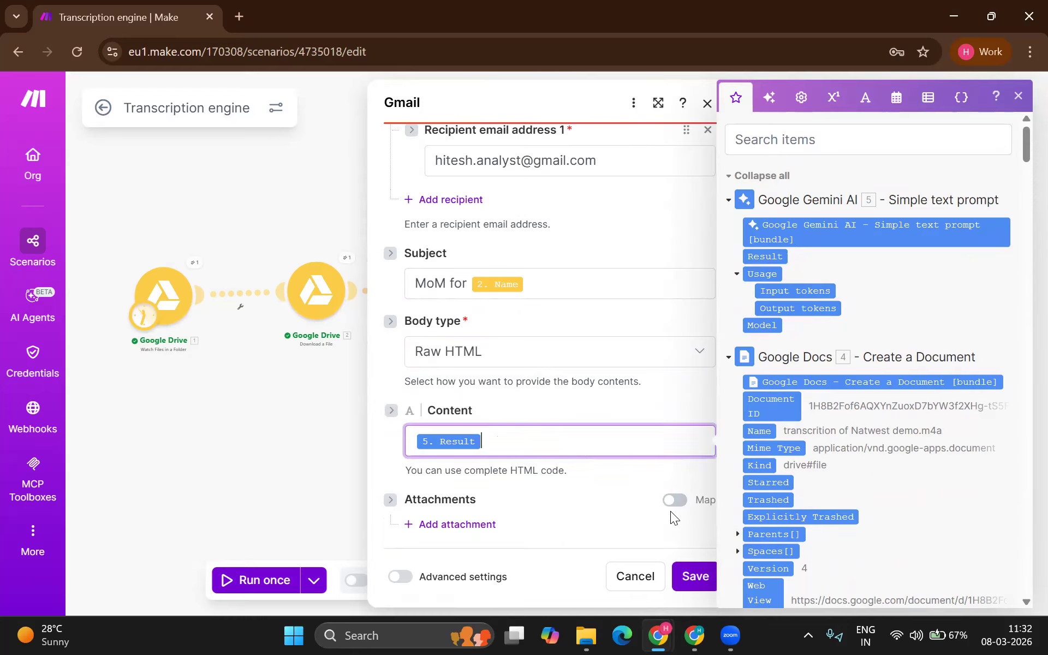
Step: Save the Gmail step and rerun the scenario with existing data from the 11:29:14 AM run
left_click(691, 574)
left_click(313, 580)
left_click(304, 552)
left_click(268, 464)
left_click(257, 483)
left_click(409, 519)
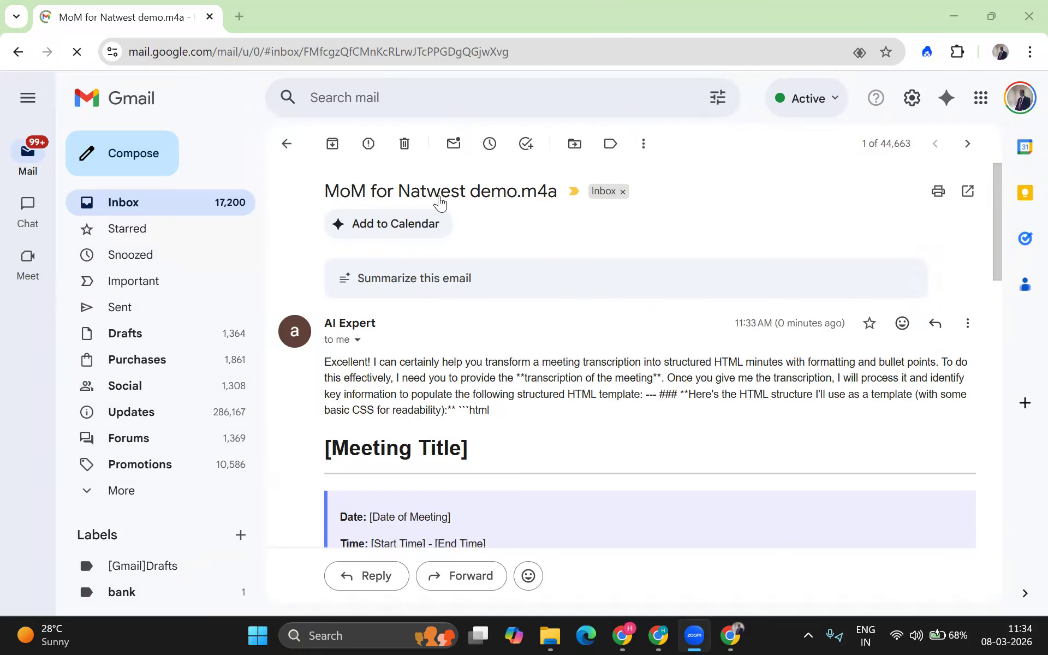
Step: Scroll through the 'MoM for Natwest demo.m4a' email's unfilled template and select its introductory paragraph
scroll(423, 365, "down", 4)
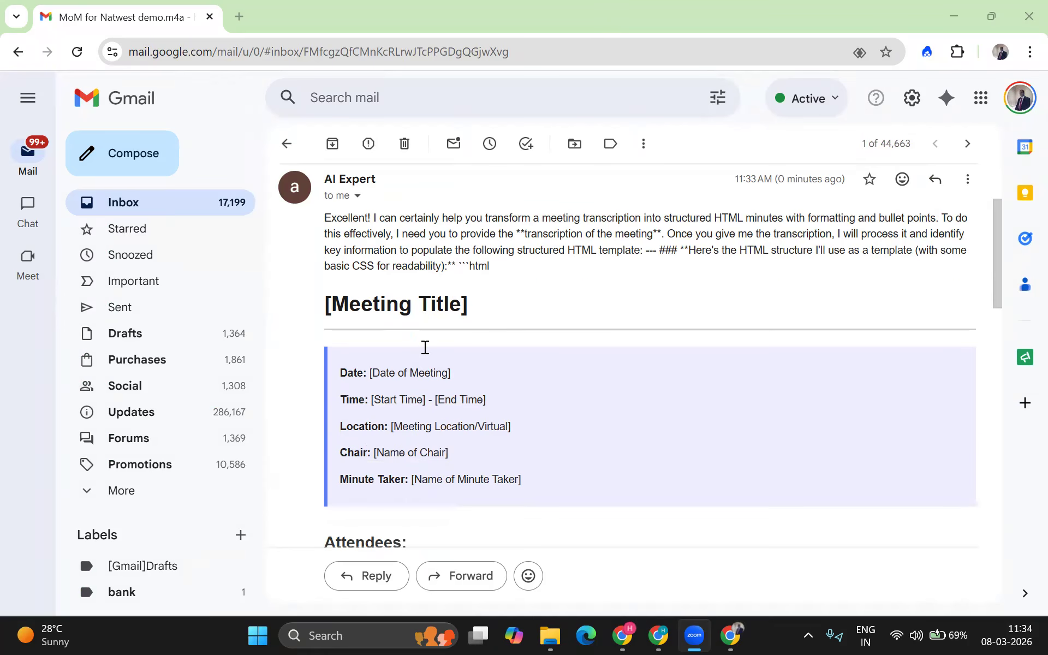
scroll(435, 374, "down", 4)
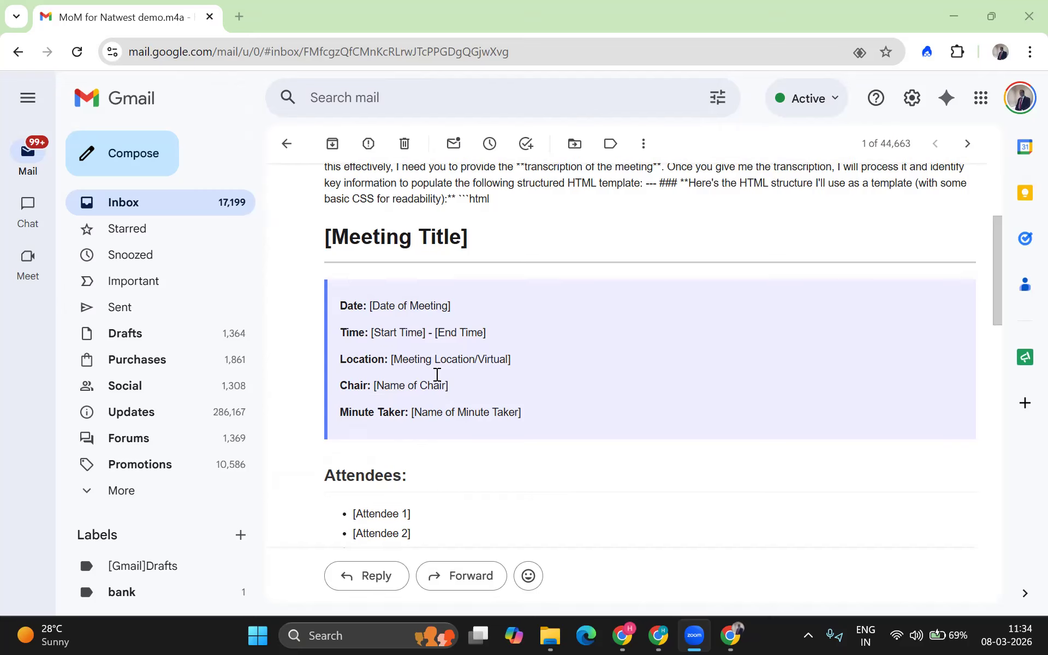
scroll(437, 374, "down", 7)
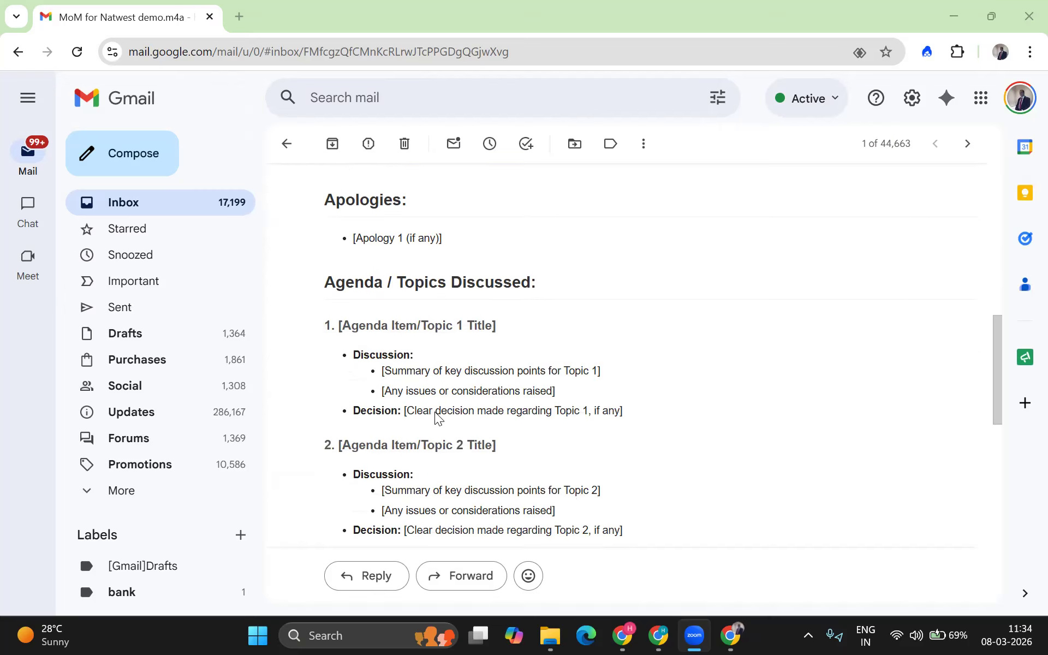
scroll(437, 417, "down", 4)
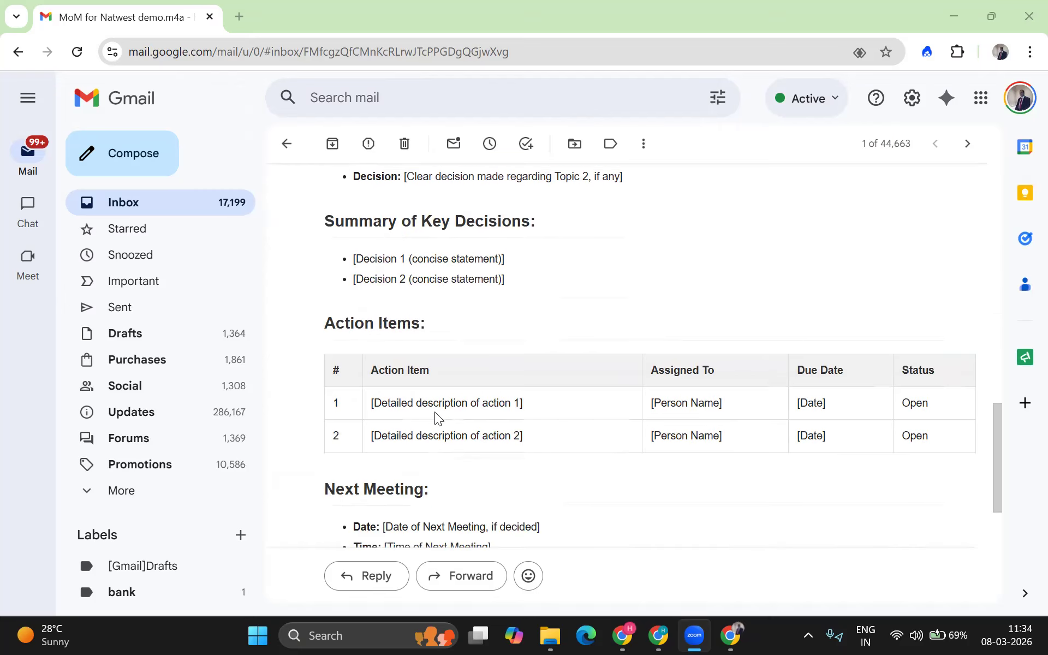
scroll(439, 419, "down", 1)
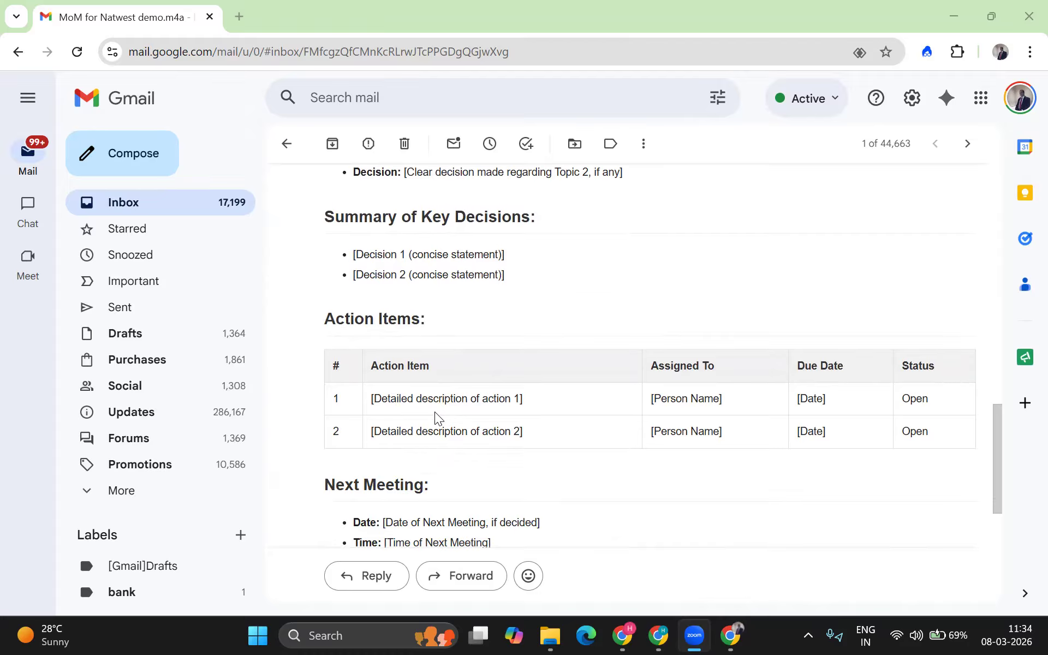
scroll(435, 417, "down", 6)
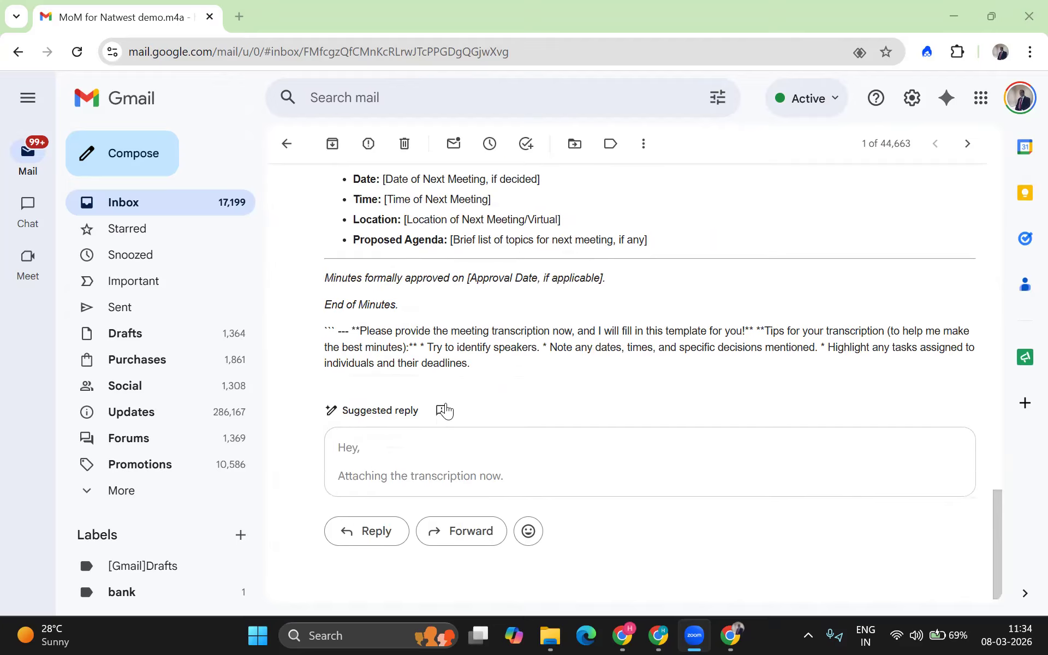
scroll(467, 380, "up", 15)
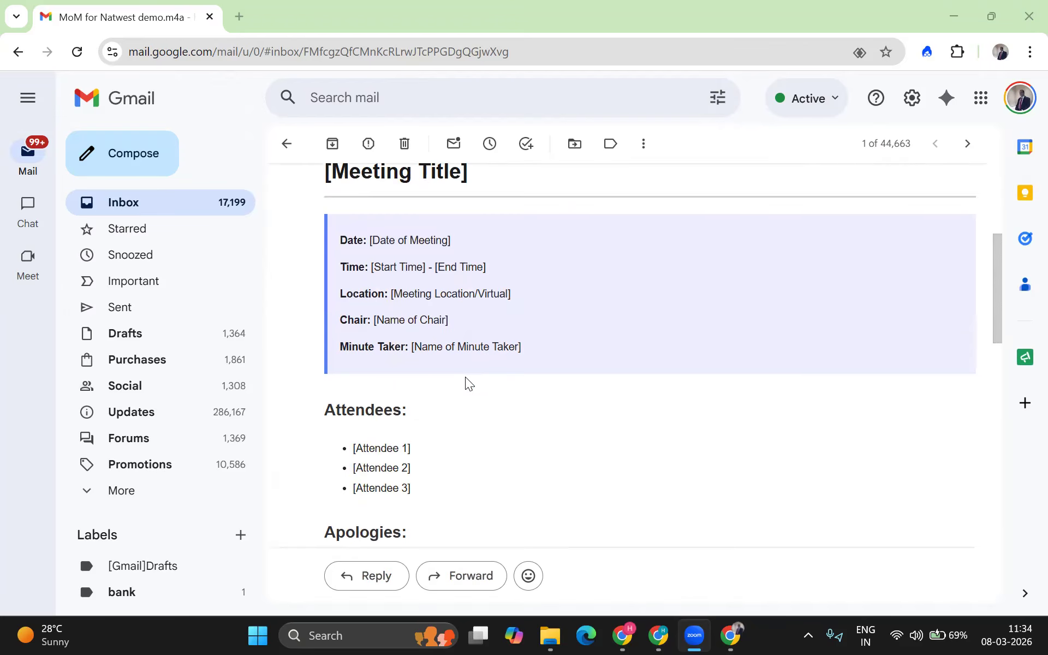
scroll(468, 381, "up", 5)
left_click_drag(491, 411, 342, 364)
Step: Switch windows to the Make 'Transcription engine' scenario
key("alt+Tab")
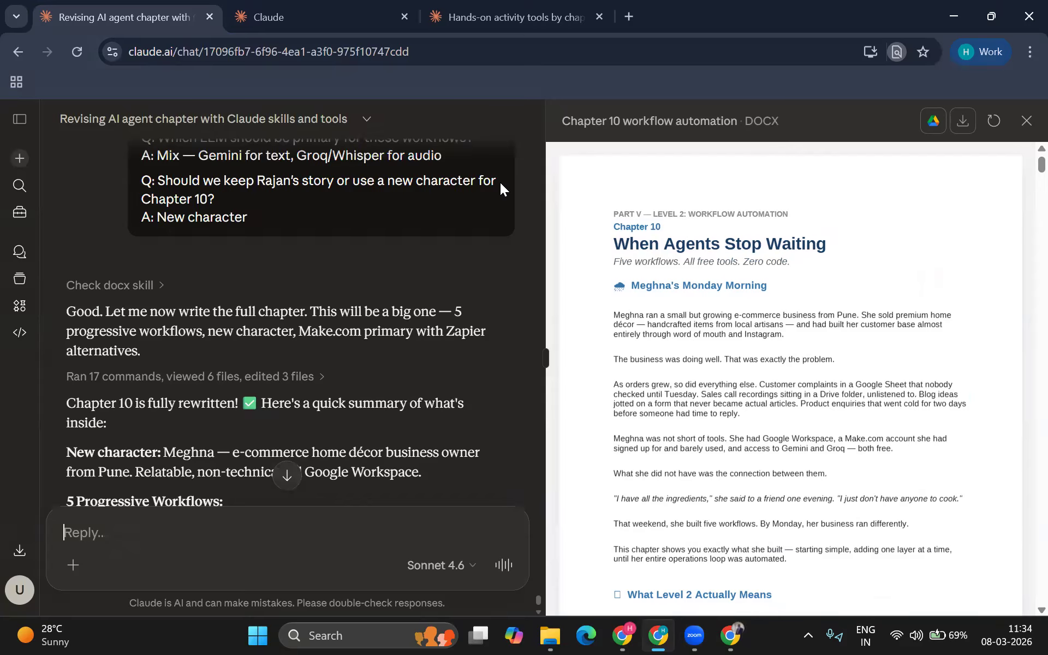
key("alt+Tab")
key("Tab")
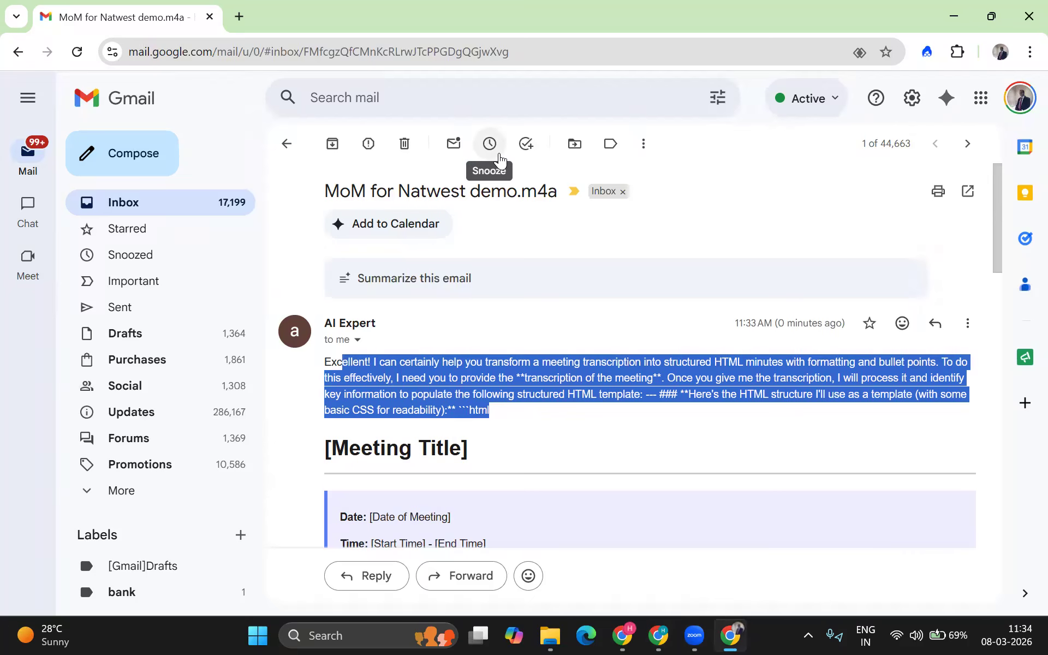
key("alt+Tab")
key("Tab")
key("Tab")
key("Tab")
key("Tab")
key("Tab")
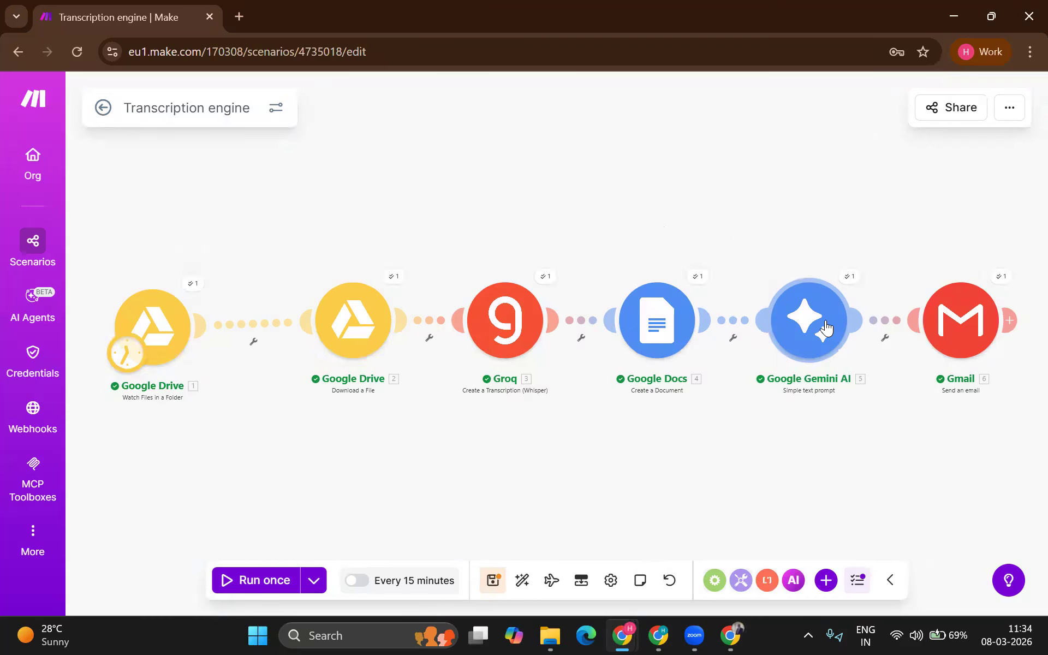
Step: Map Groq's 3. Result after 'transcription' in the Gemini Text prompt, deleting the duplicate reference
left_click(827, 330)
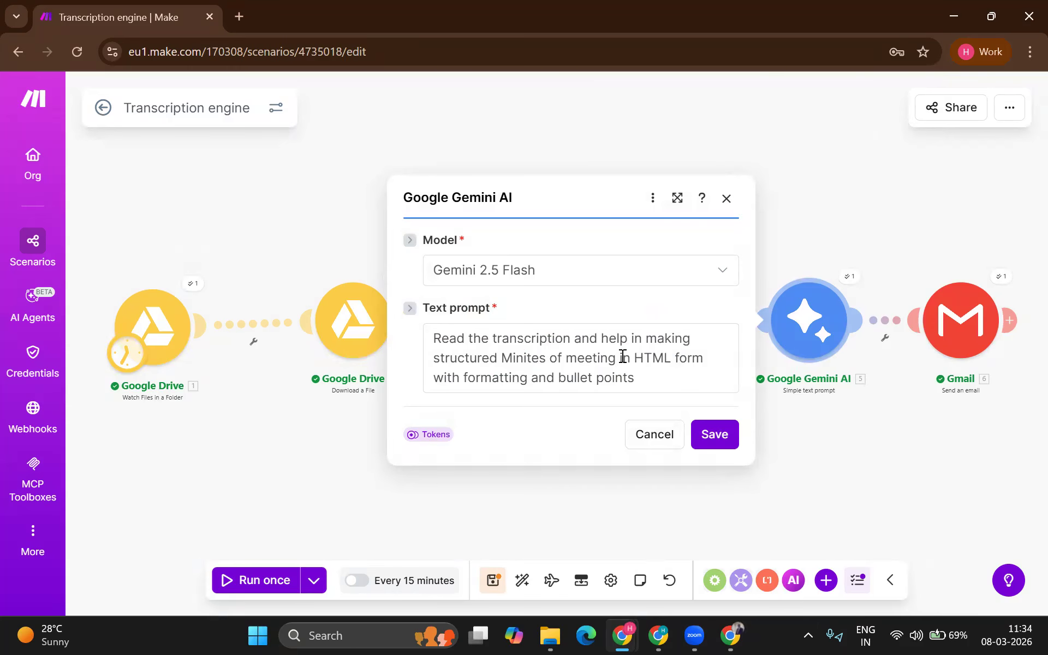
left_click(576, 338)
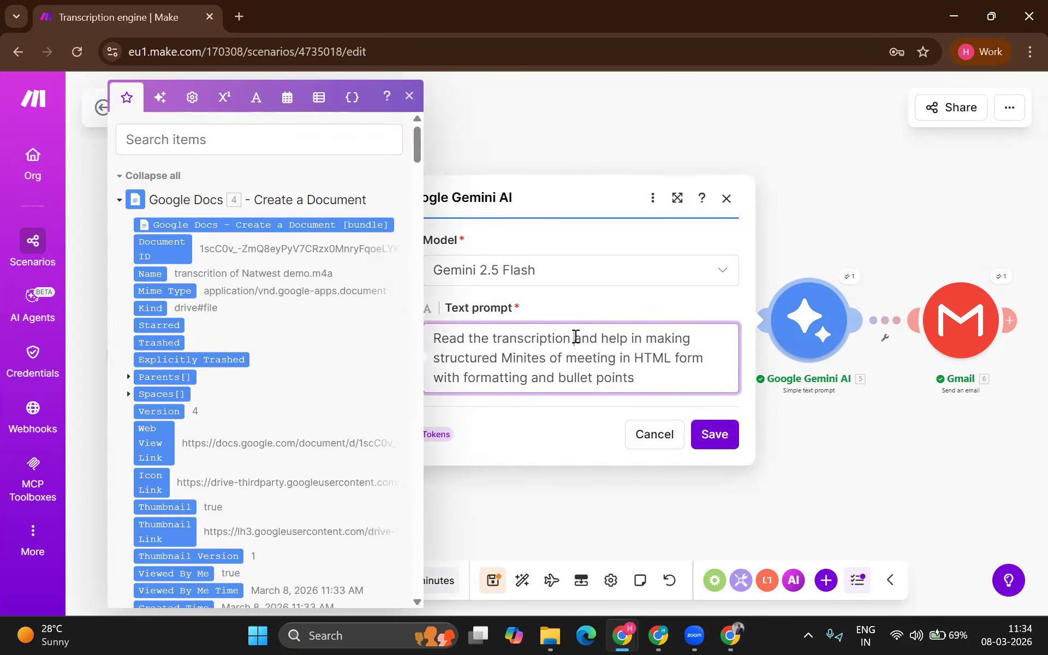
scroll(309, 352, "down", 6)
scroll(309, 352, "up", 10)
scroll(218, 319, "down", 5)
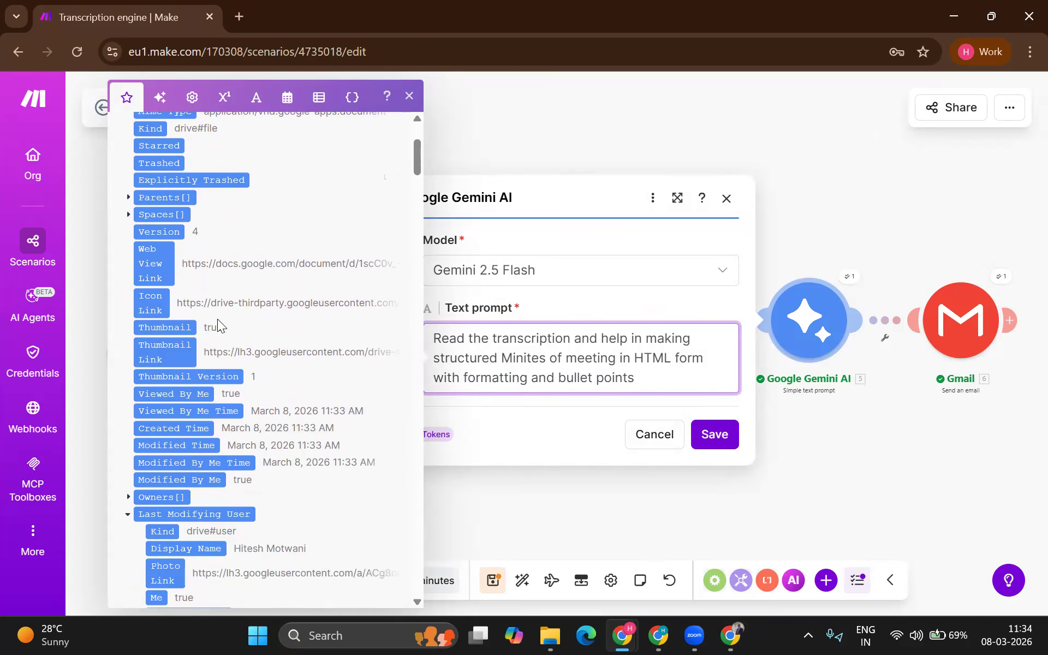
scroll(217, 319, "down", 6)
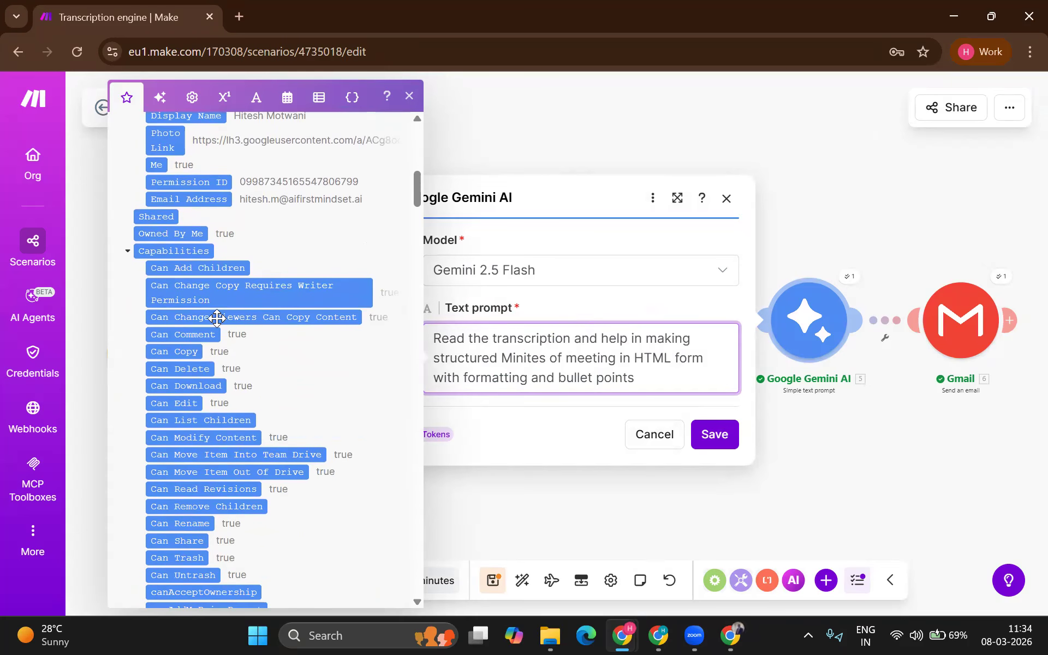
scroll(218, 319, "down", 2)
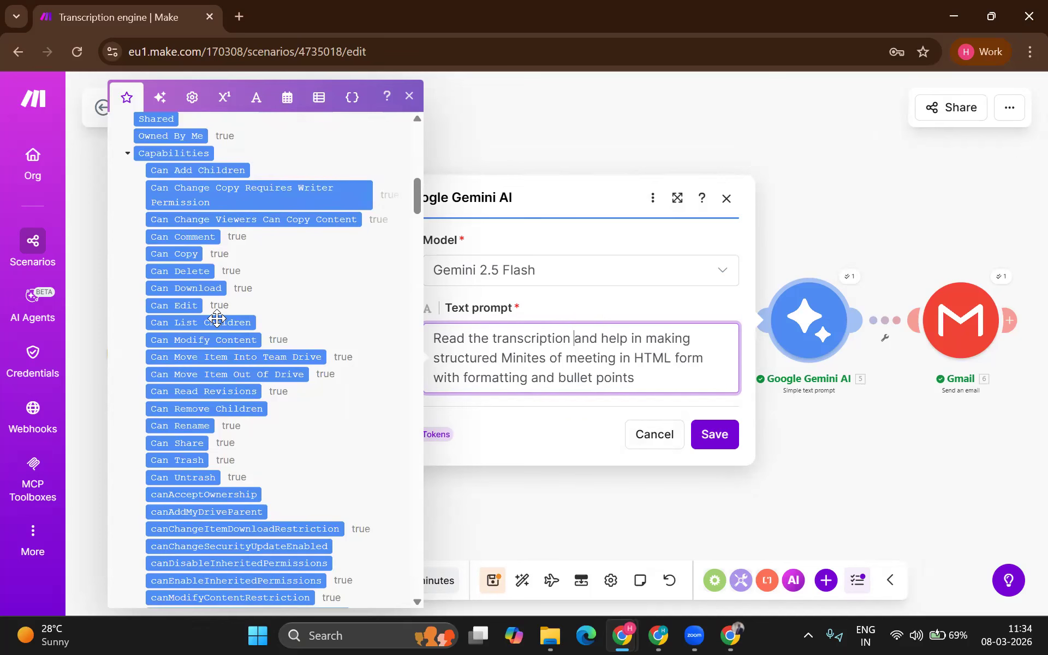
scroll(217, 318, "down", 10)
scroll(226, 377, "down", 5)
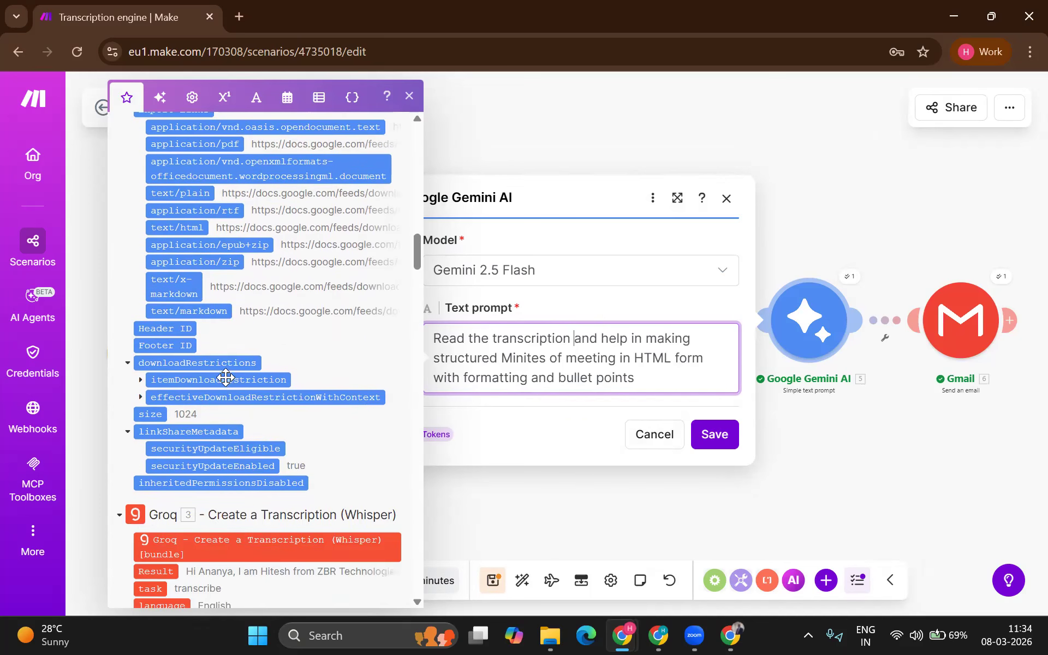
scroll(226, 376, "down", 2)
scroll(225, 377, "up", 2)
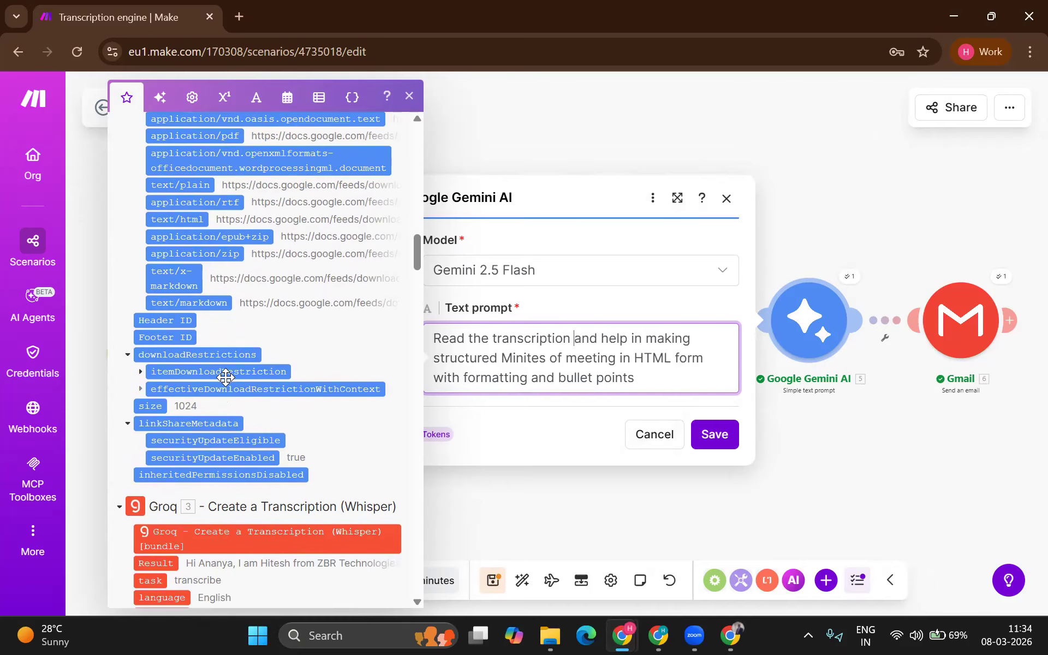
scroll(226, 376, "down", 3)
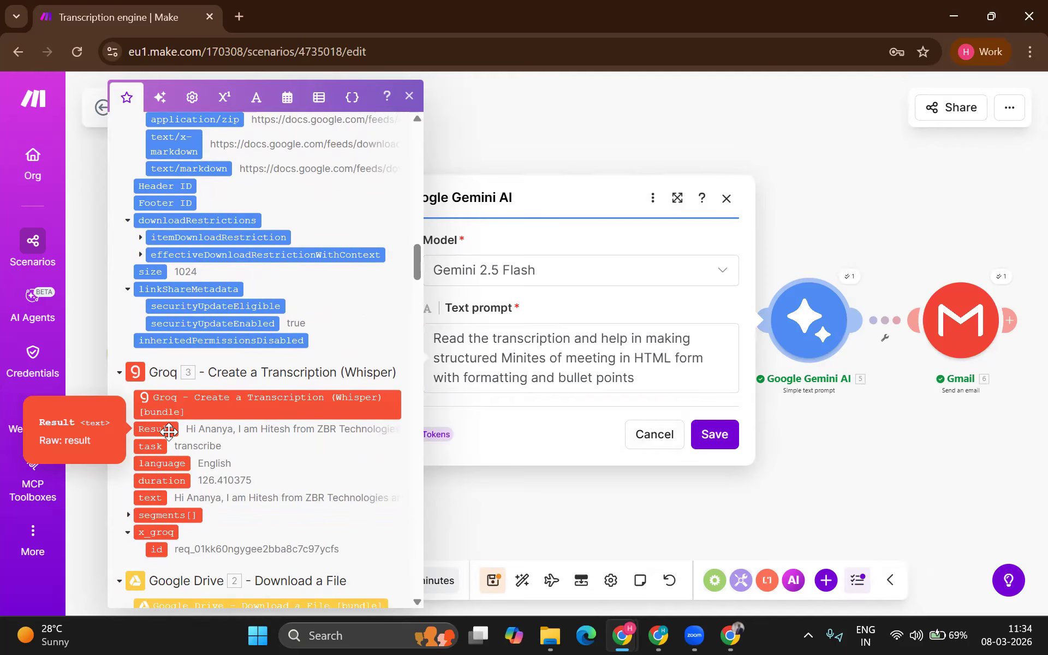
left_click(170, 431)
left_click(169, 431)
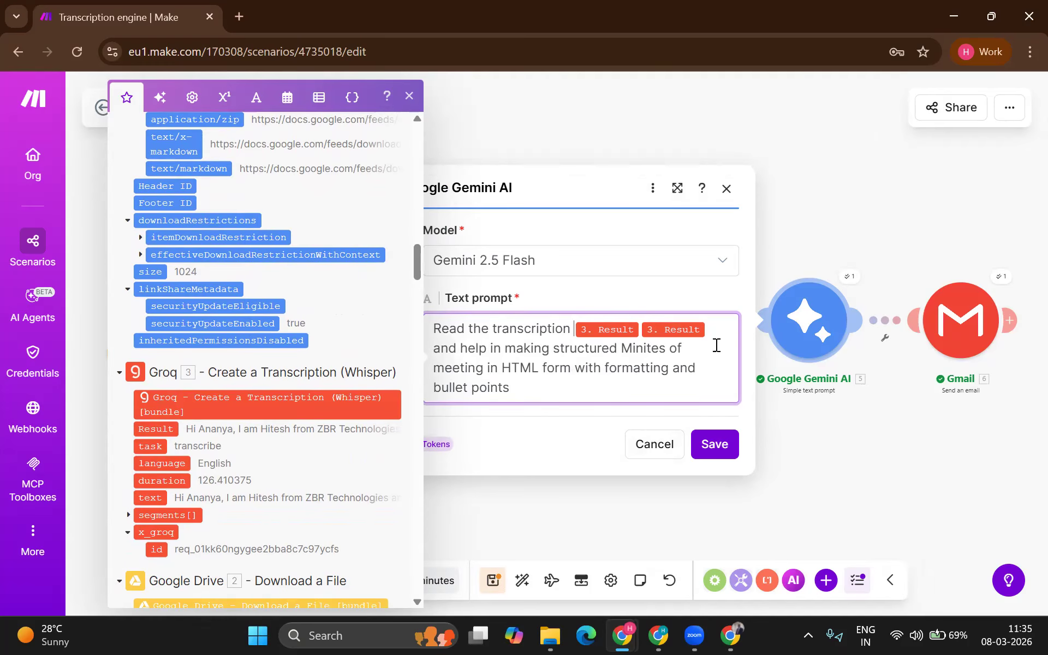
left_click(667, 326)
key("BackSpace")
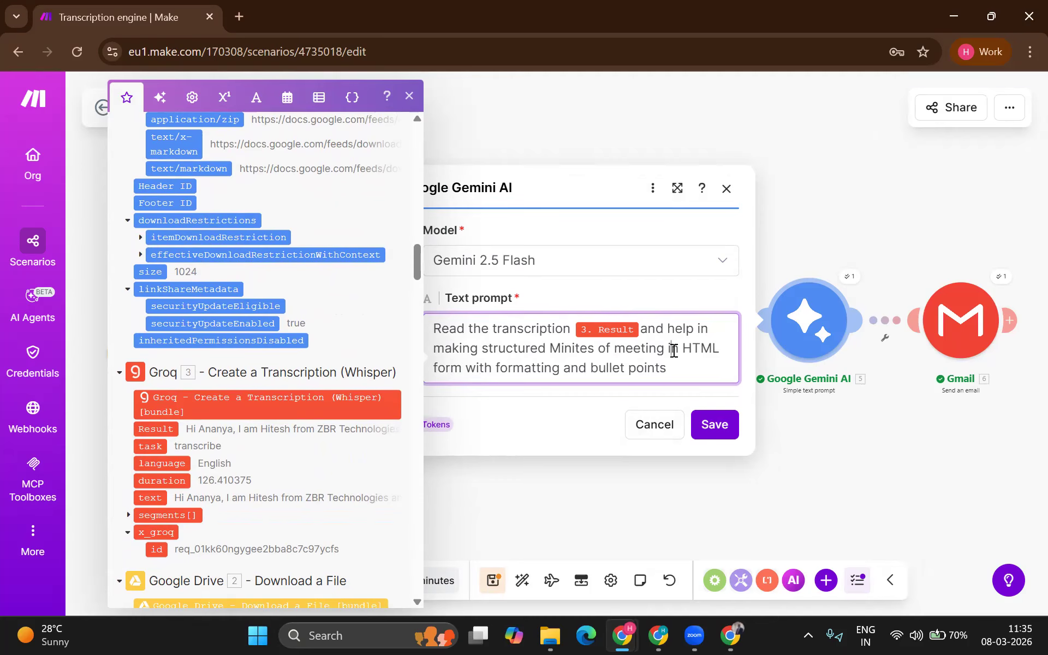
Step: Append a prompt instruction: no opening remark, just give the final minutes reply in HTML
type(". Do not mention ta")
key("BackSpace")
key("BackSpace")
type("at start ")
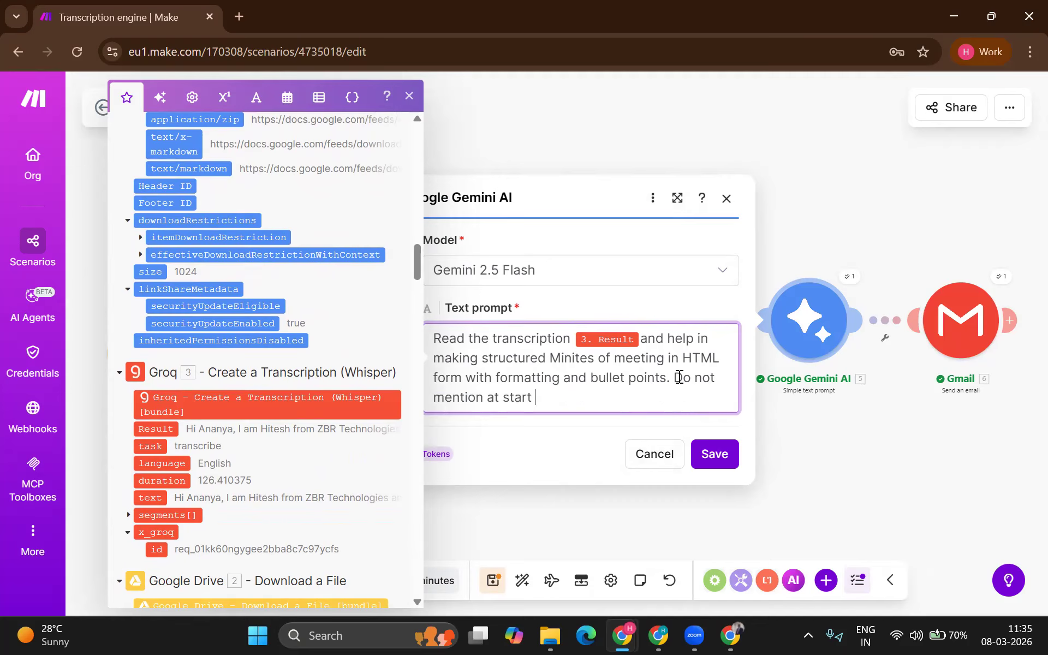
type("that here is your transcri")
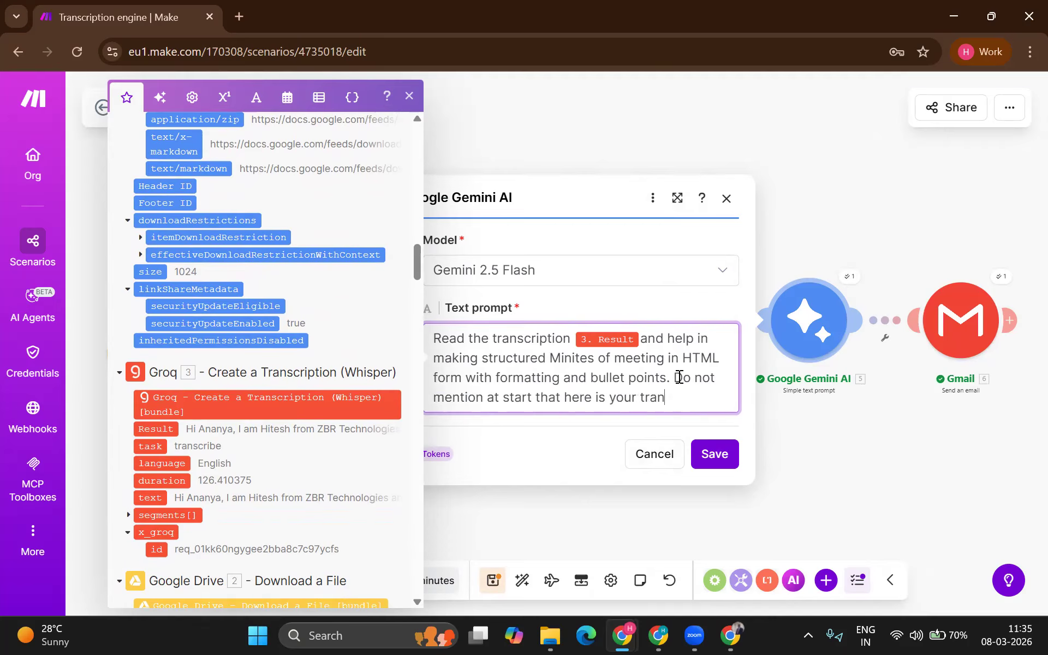
key("BackSpace")
key("BackSpace")
key("BackSpace")
key("BackSpace")
key("BackSpace")
key("BackSpace")
key("BackSpace")
key("BackSpace")
type("MoM... just give")
key("BackSpace")
type("m")
key("BackSpace")
key("BackSpace")
type("e ")
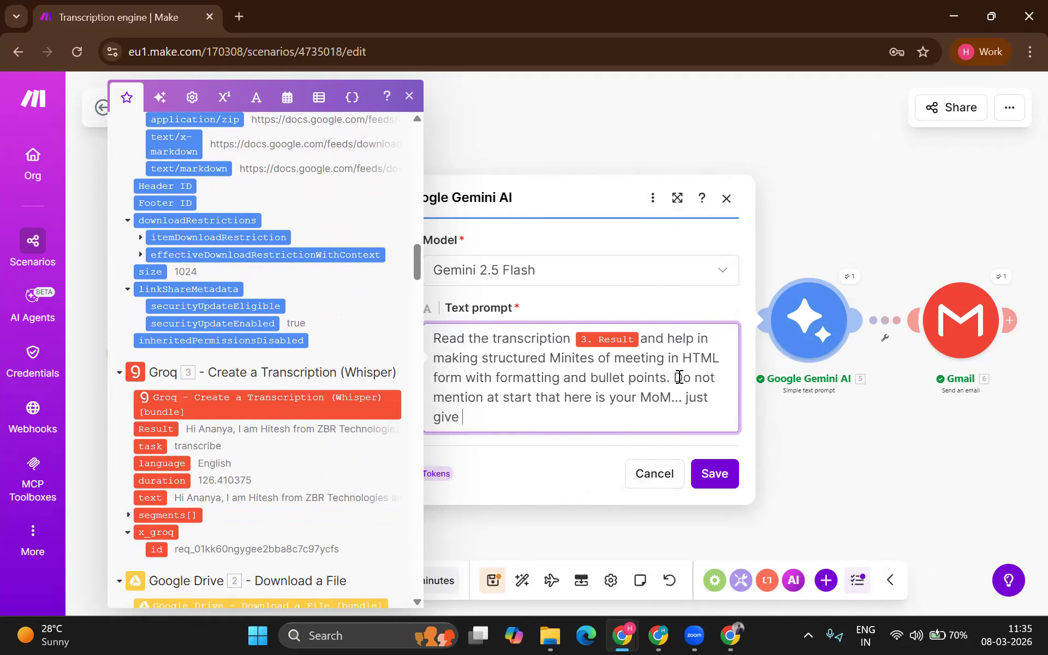
type("me a final reply")
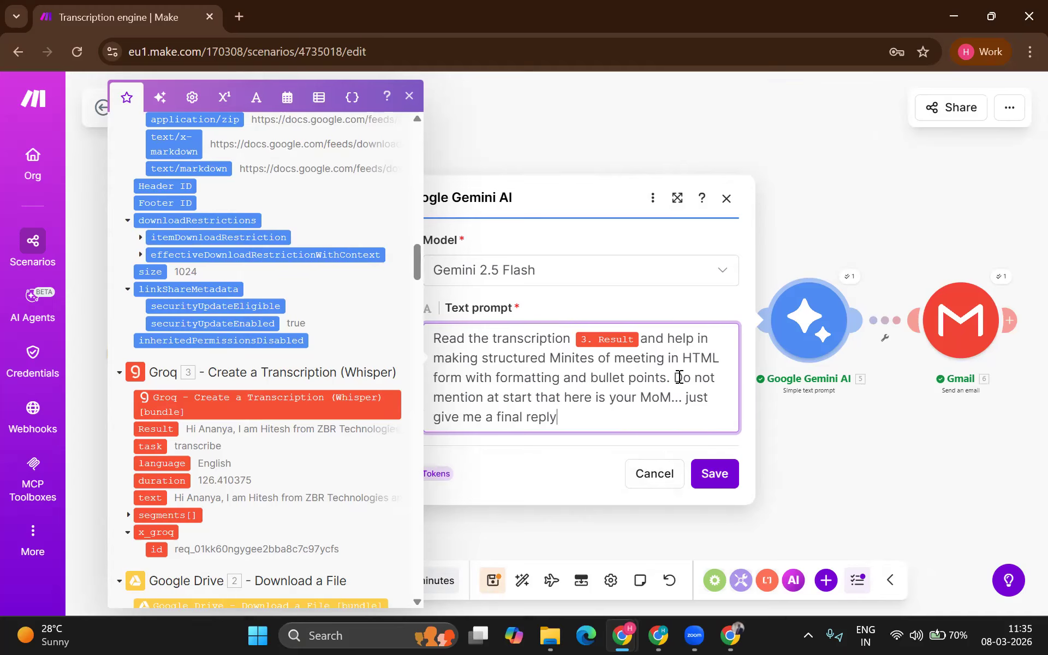
type(" in HTML right up")
Step: Save the Gemini prompt and rerun the scenario with the 11:33:01 AM run's existing data
left_click(727, 471)
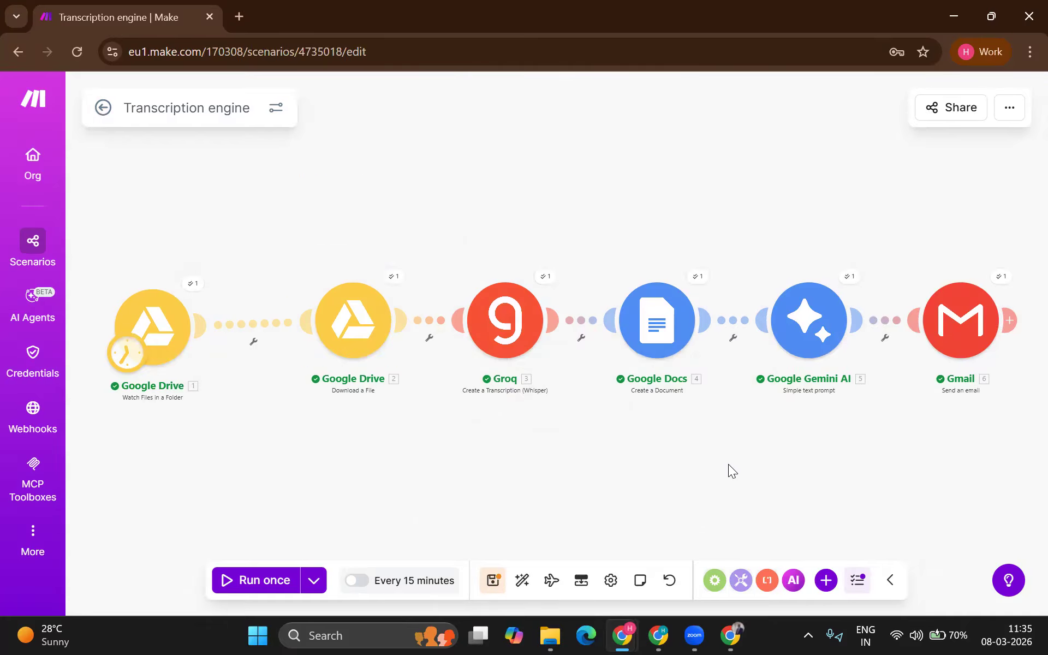
left_click(313, 579)
left_click(313, 459)
left_click(270, 483)
left_click(407, 528)
key("alt+Tab")
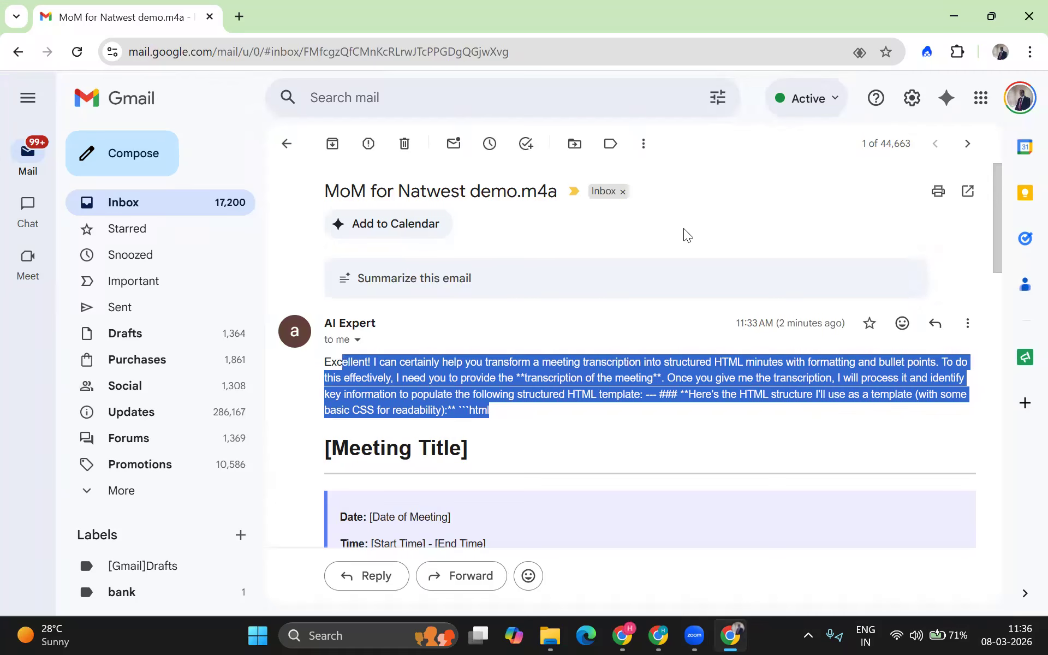
left_click(233, 202)
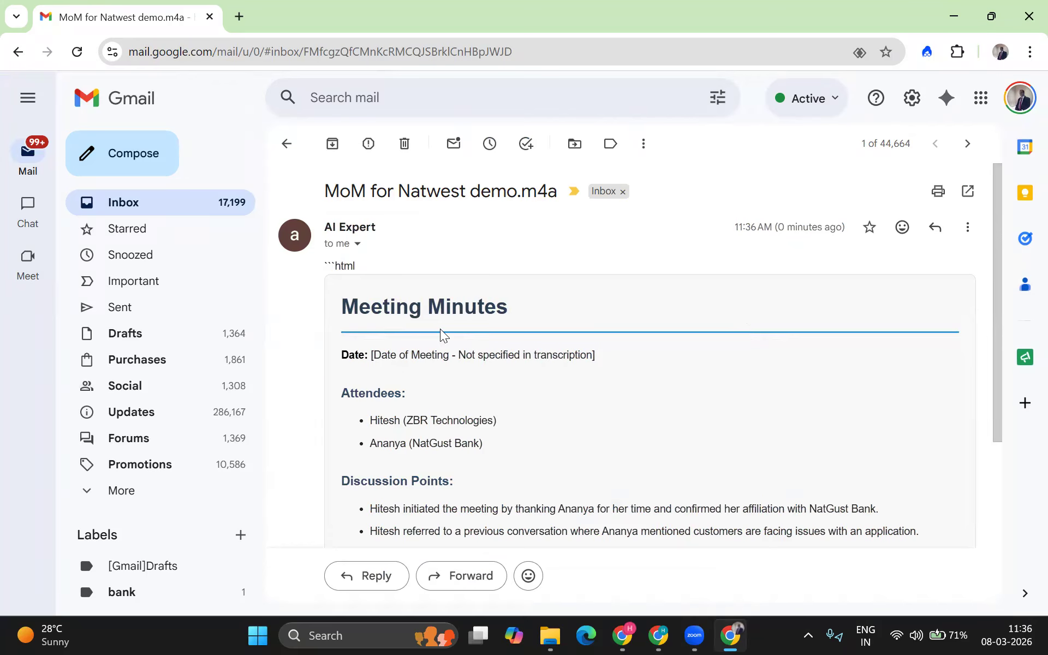
scroll(393, 382, "down", 2)
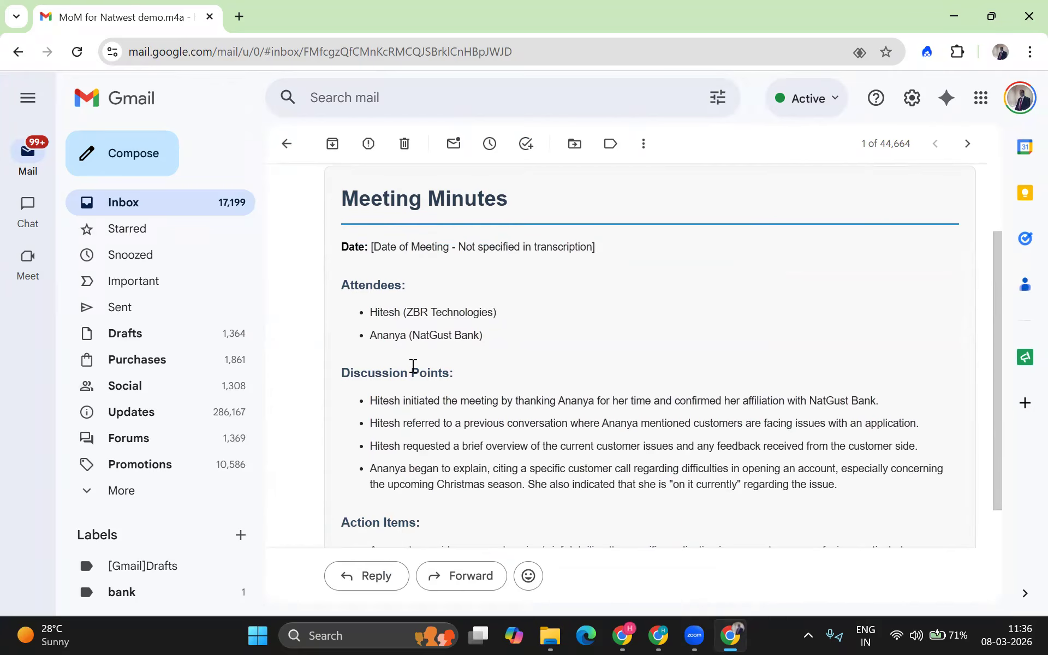
scroll(411, 367, "down", 1)
scroll(412, 428, "down", 2)
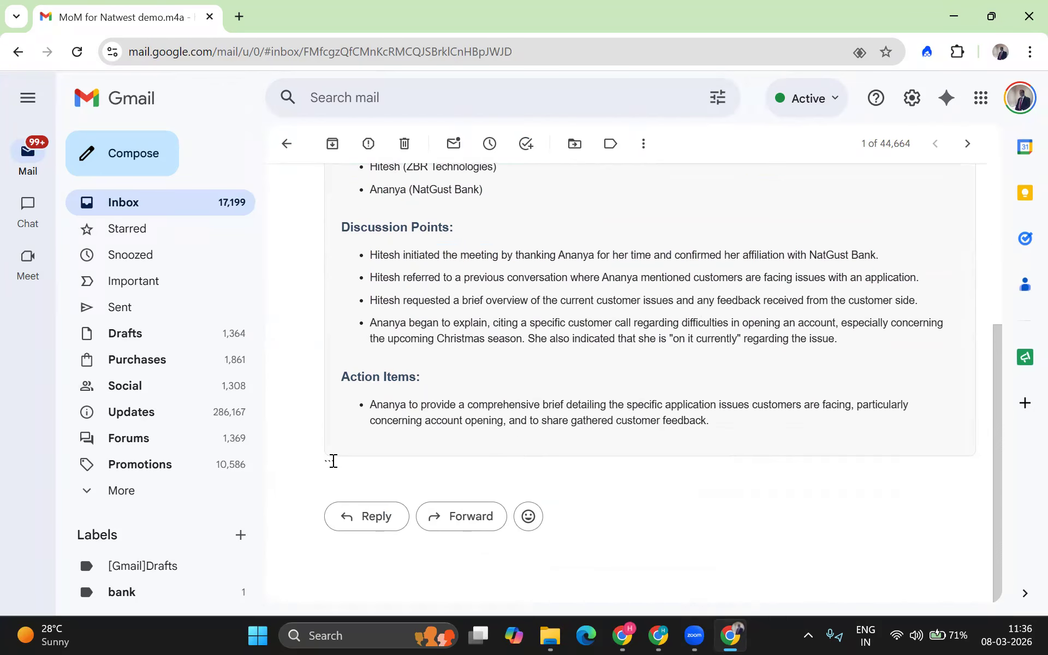
scroll(640, 401, "up", 2)
scroll(640, 401, "up", 2)
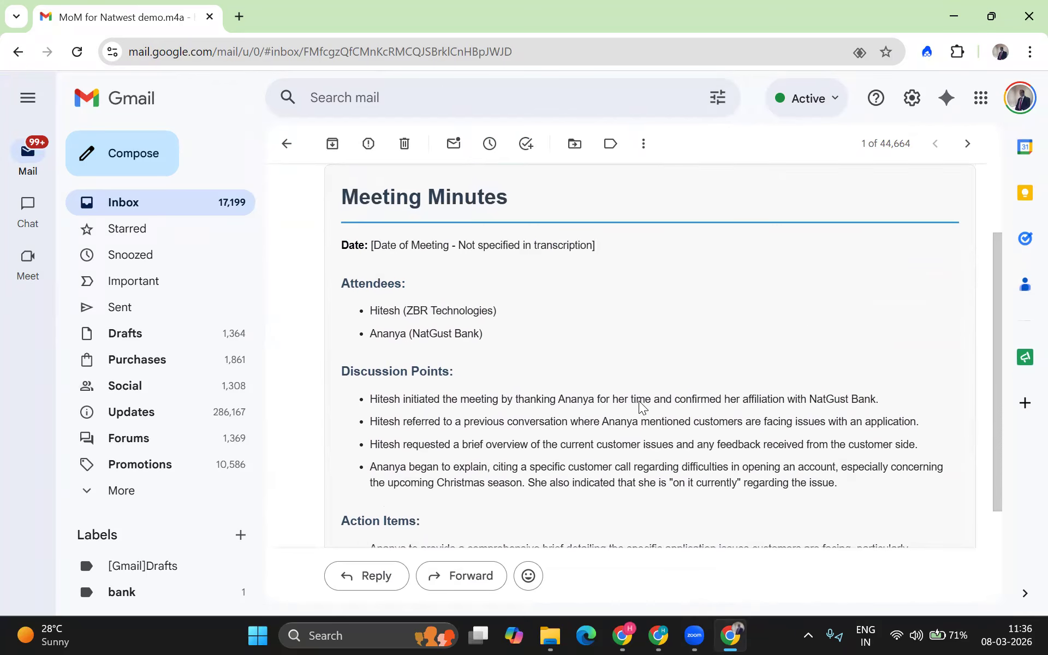
scroll(641, 402, "down", 1)
scroll(641, 404, "up", 1)
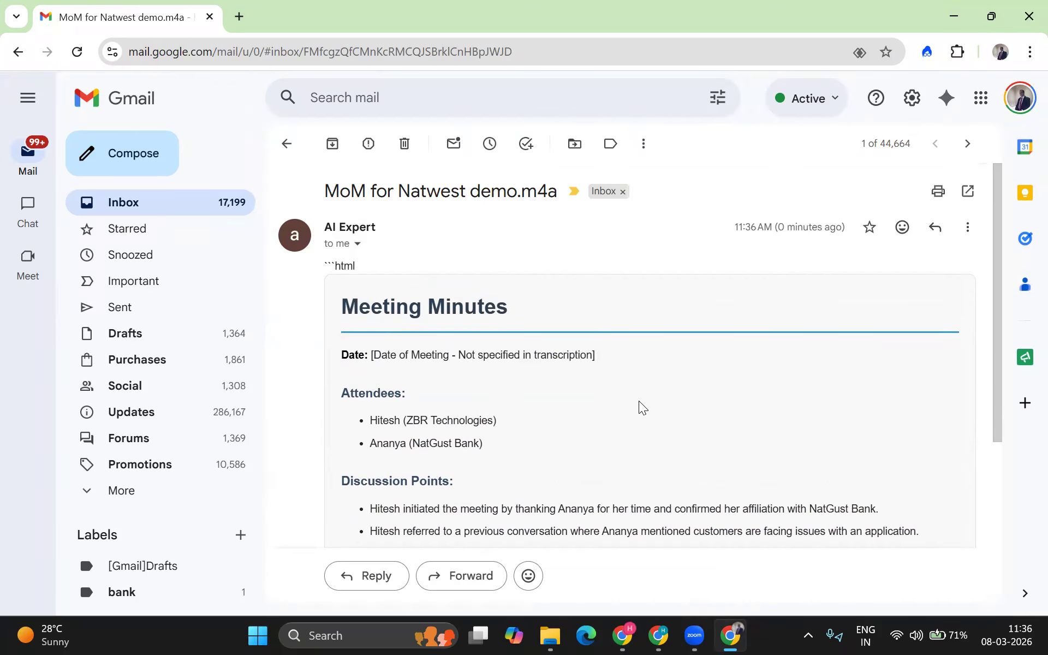
key("alt+Tab")
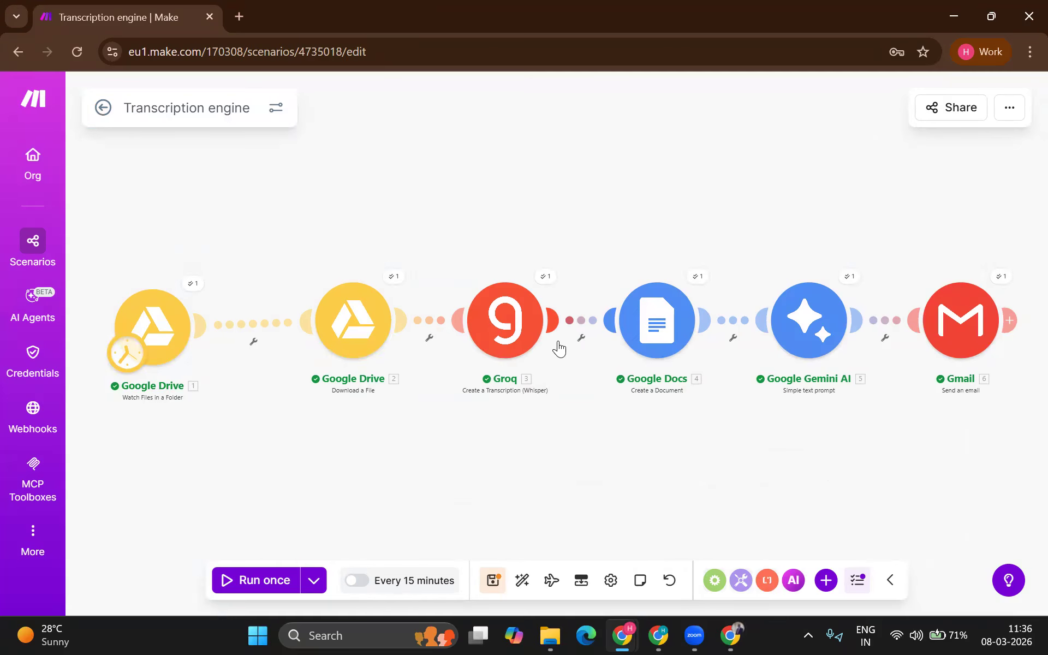